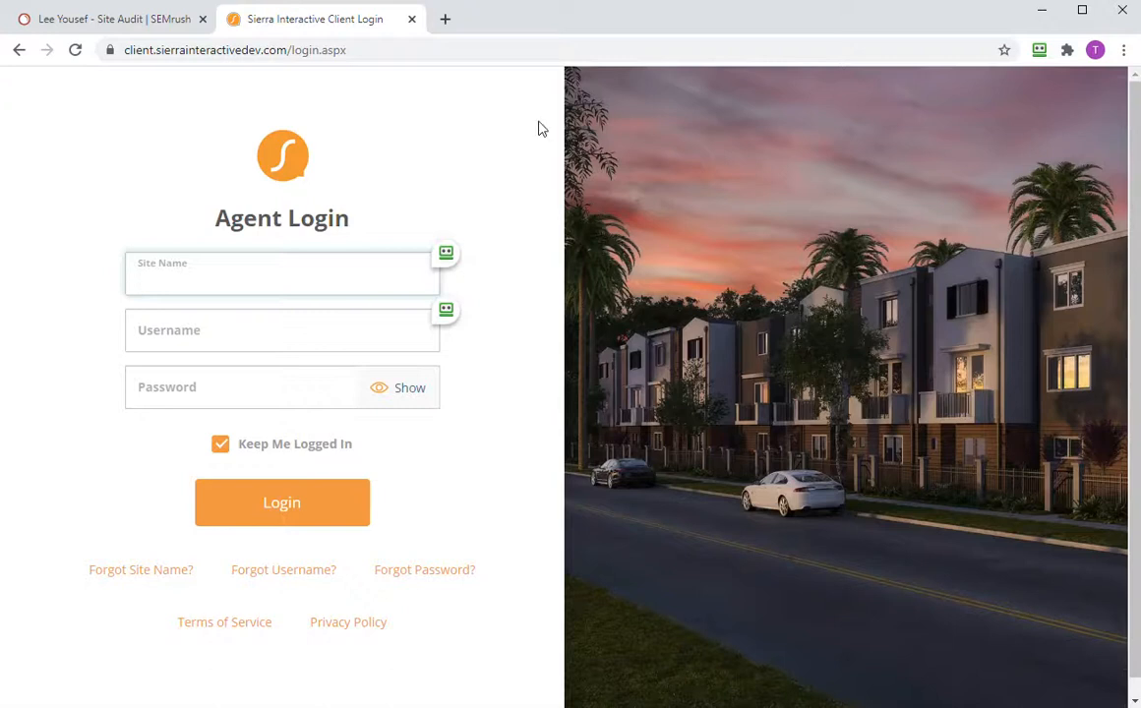
- Go from the leeyousef.com audit errors to the project dashboard showing 81% site health
click(125, 23)
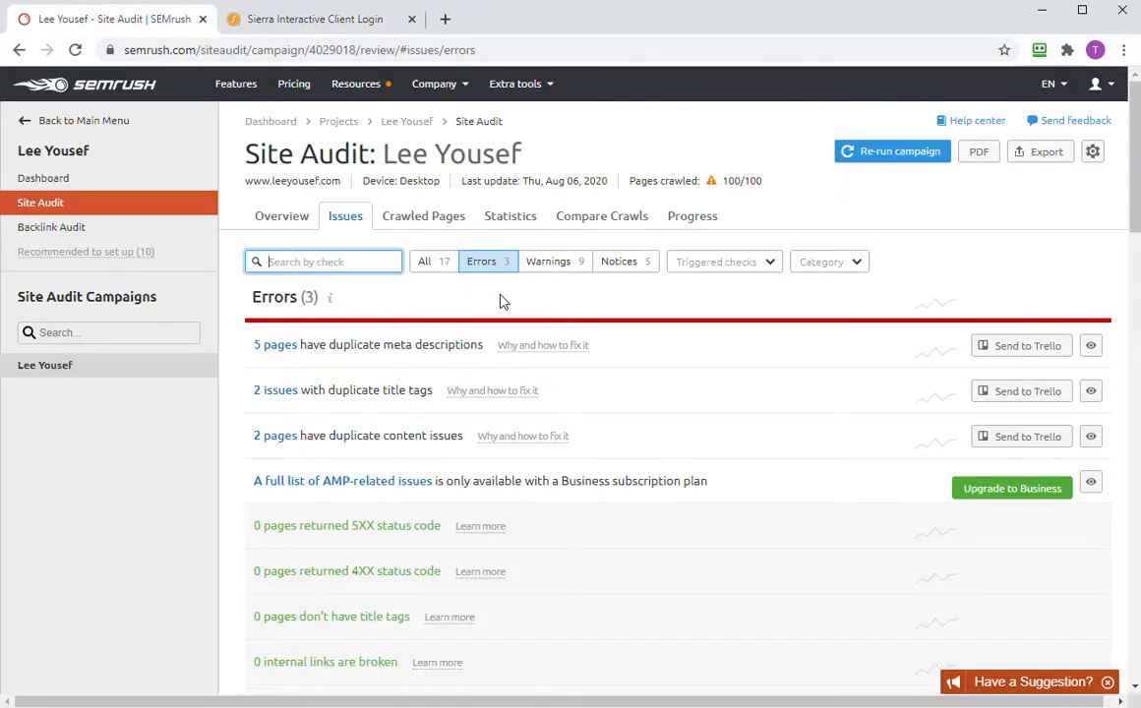
click(403, 122)
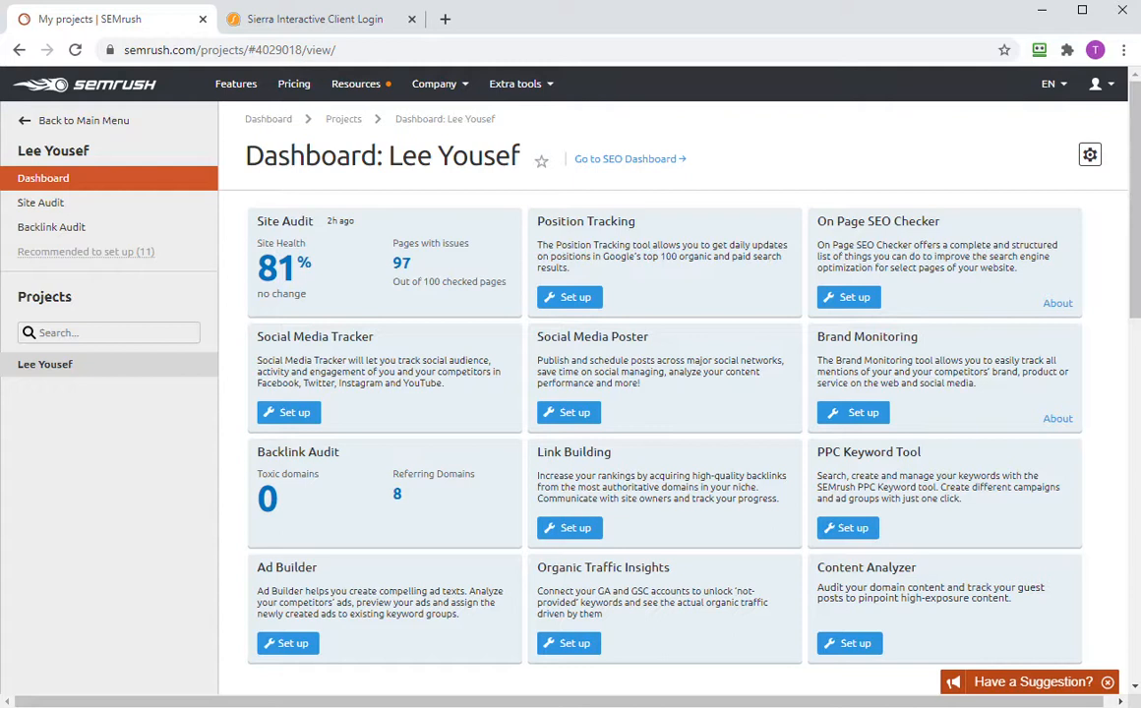
mouse_move(506, 225)
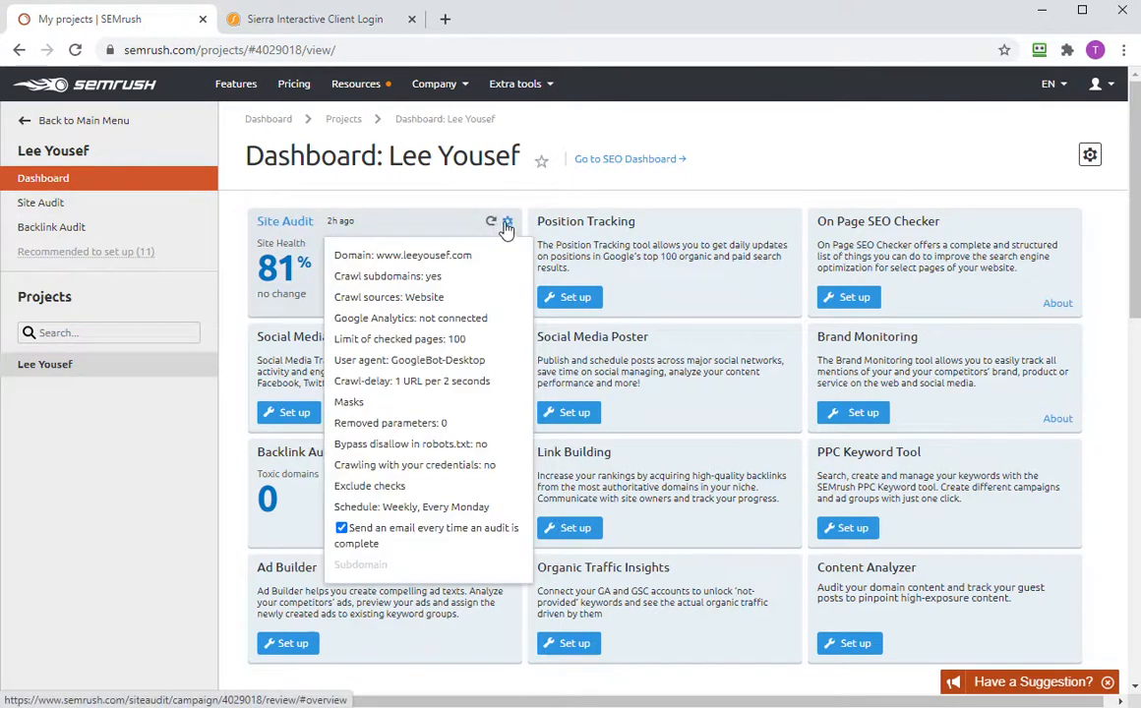
click(394, 403)
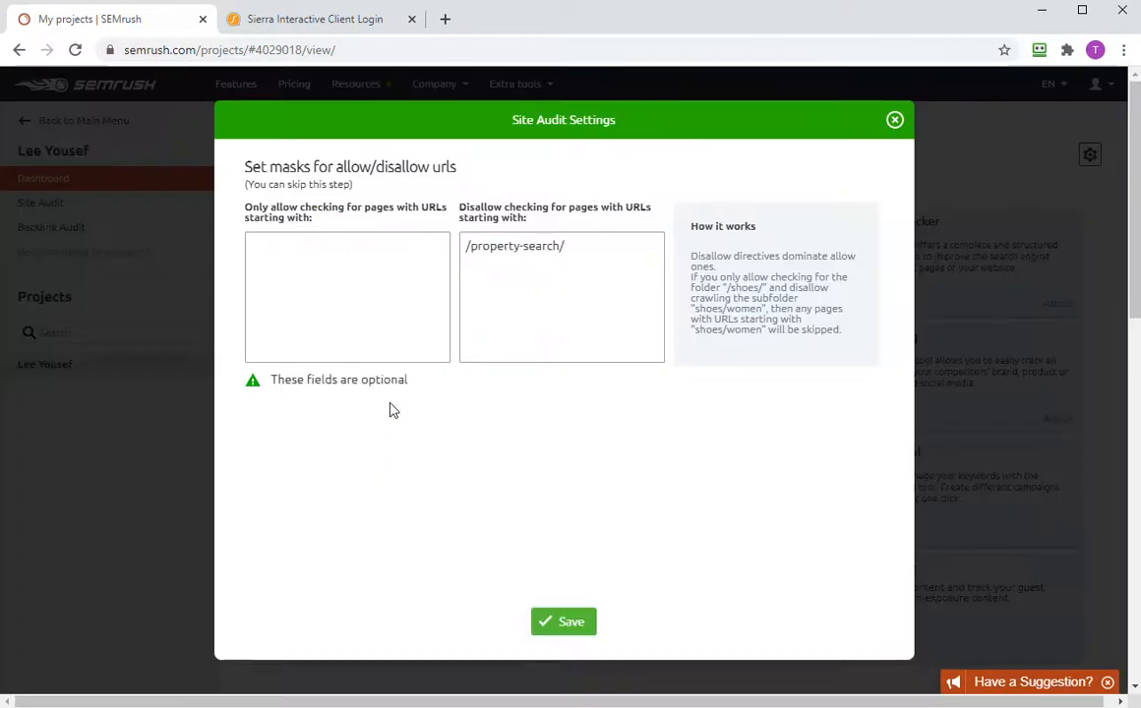
click(896, 121)
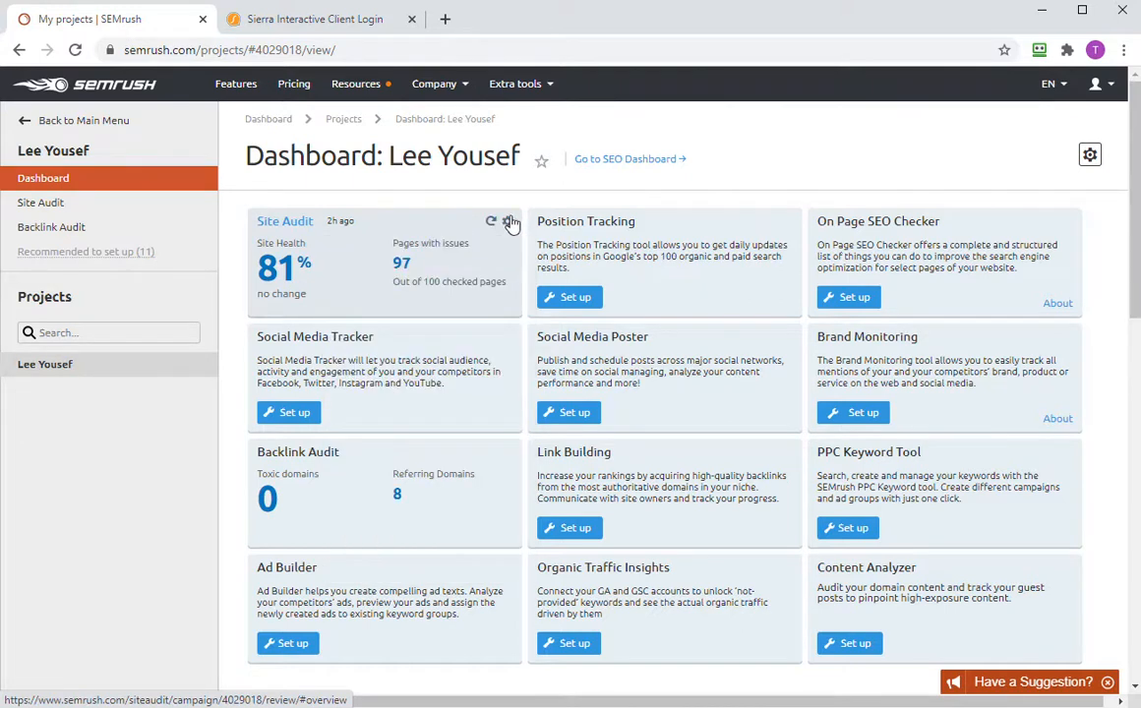
mouse_move(508, 224)
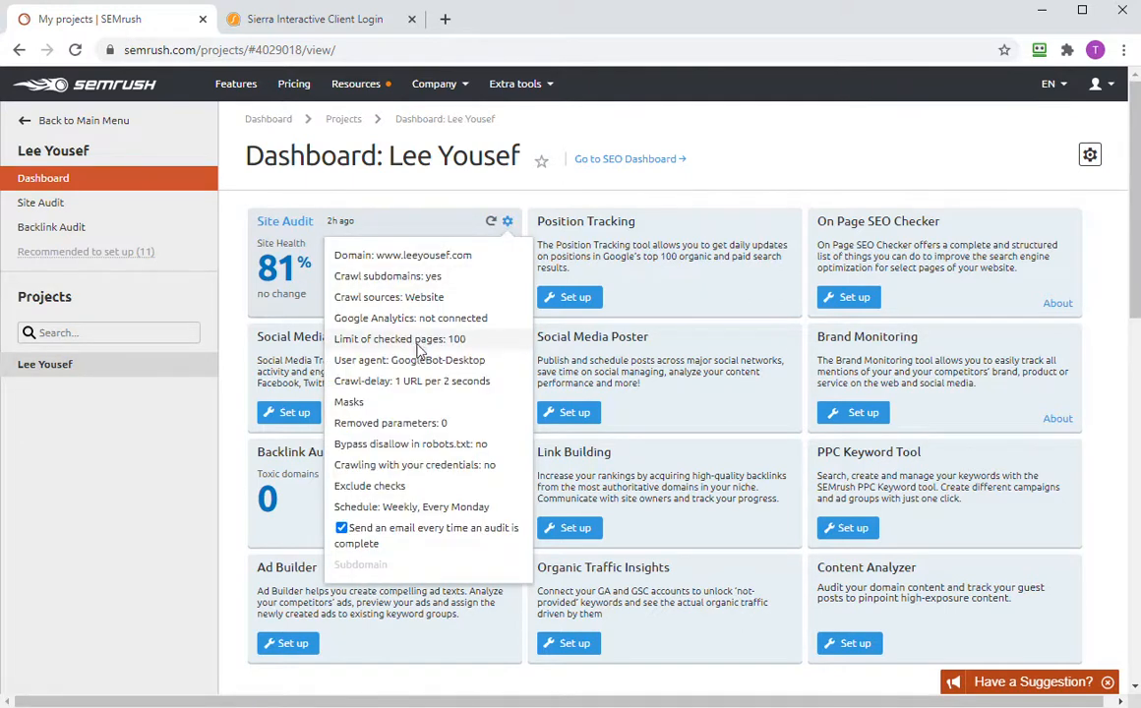
click(420, 344)
click(516, 230)
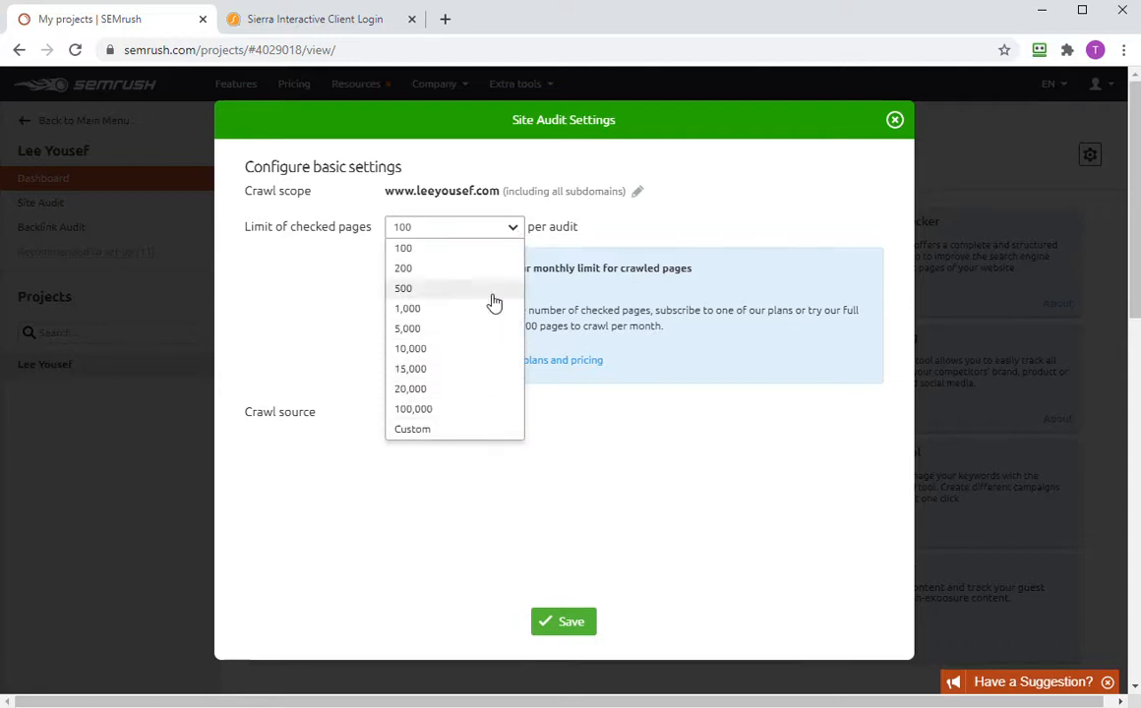
click(488, 252)
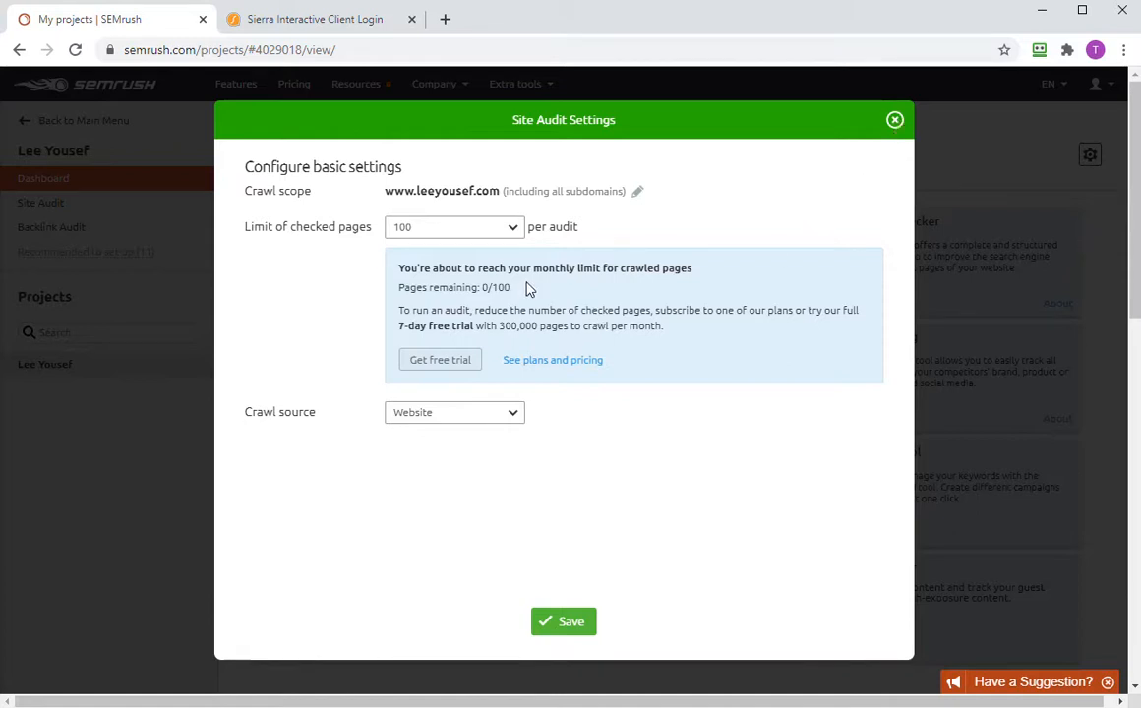
click(893, 126)
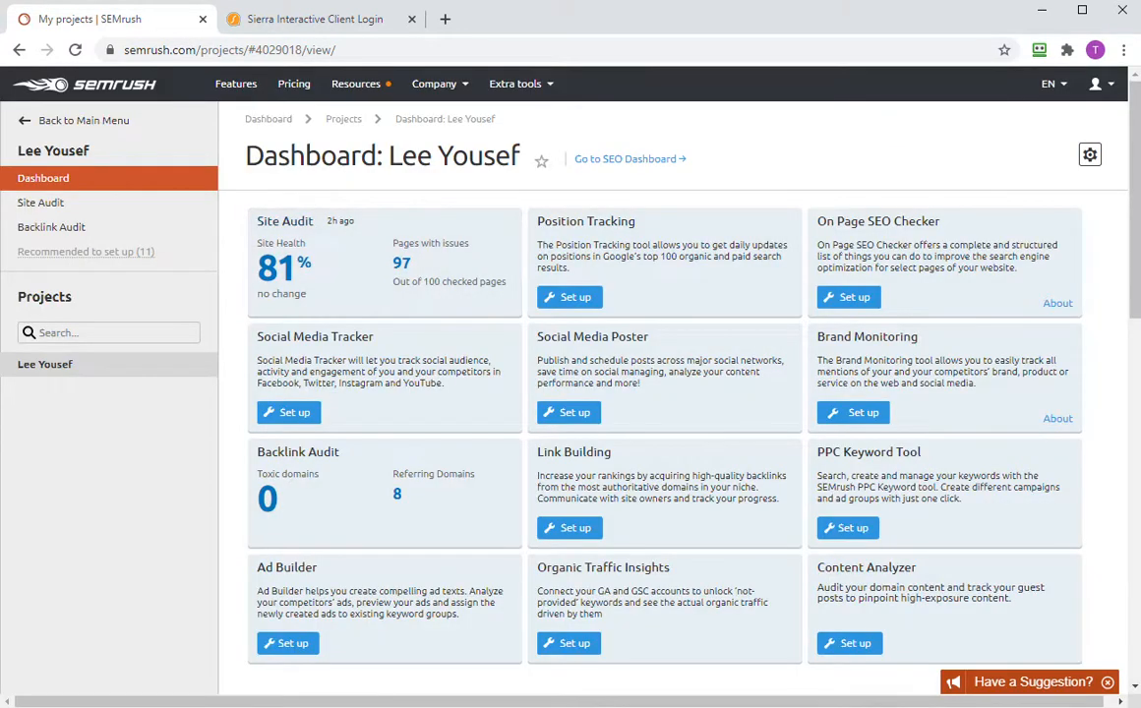
drag(0, 55, 1, 11)
drag(228, 0, 380, 17)
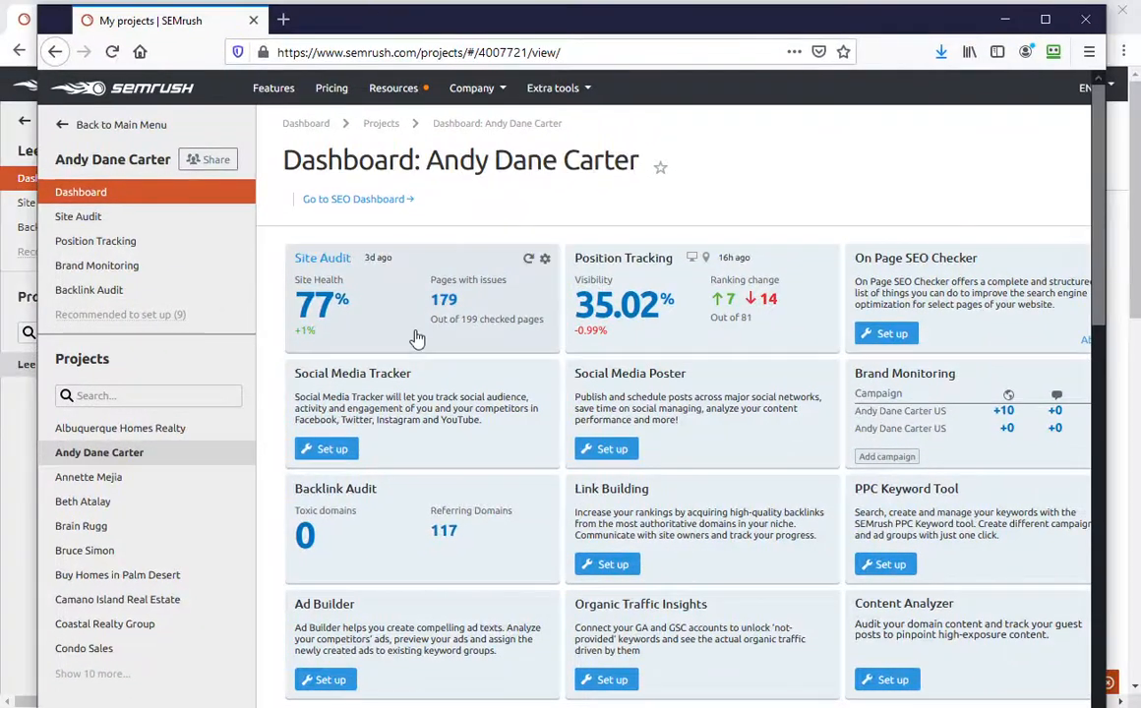
mouse_move(544, 262)
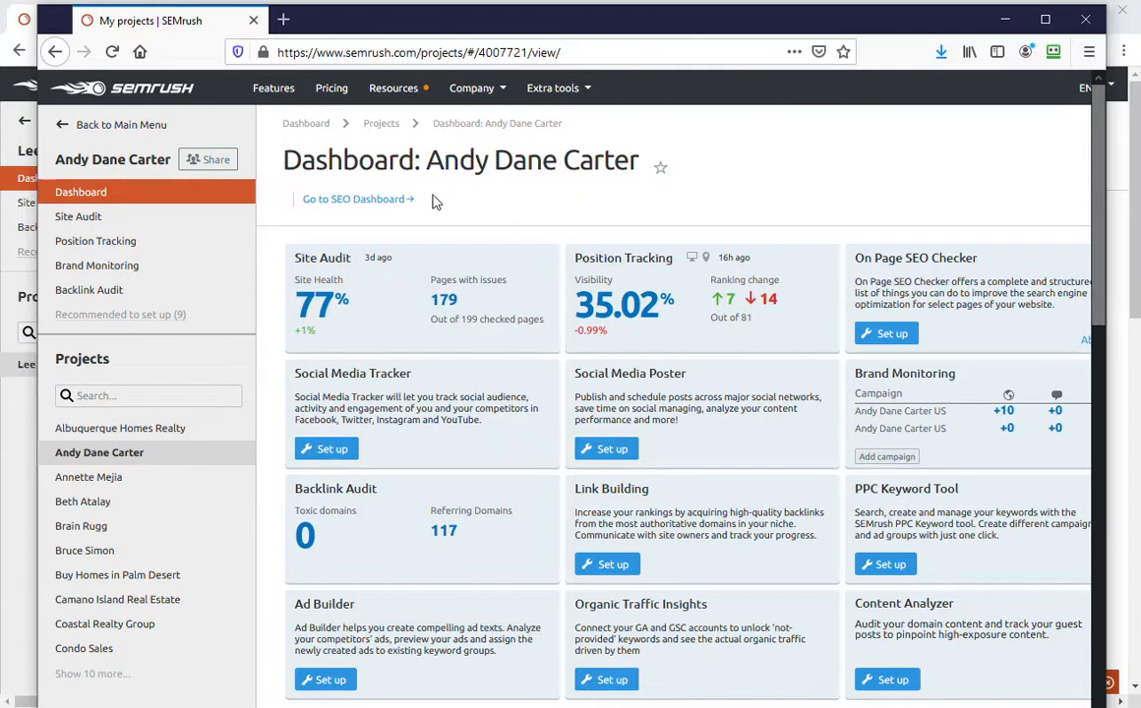
click(329, 310)
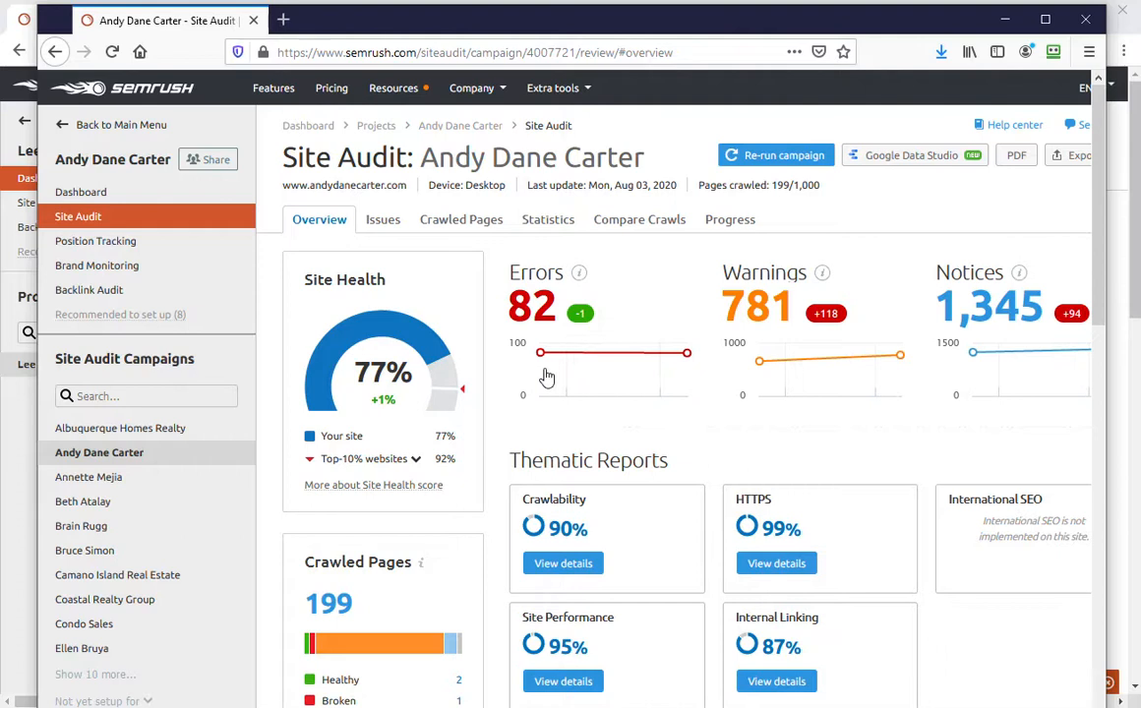
mouse_move(542, 346)
drag(517, 22, 0, 122)
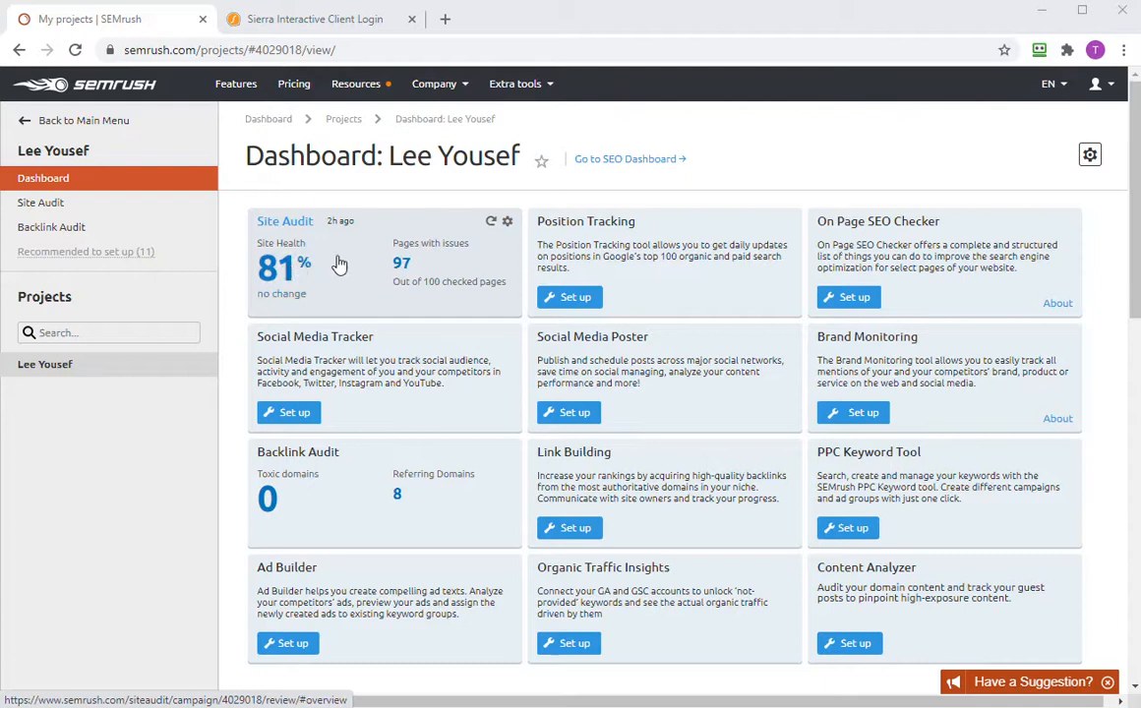
- Open the leeyousef.com audit from the 81% figure and filter Issues to its 9 errors
click(286, 273)
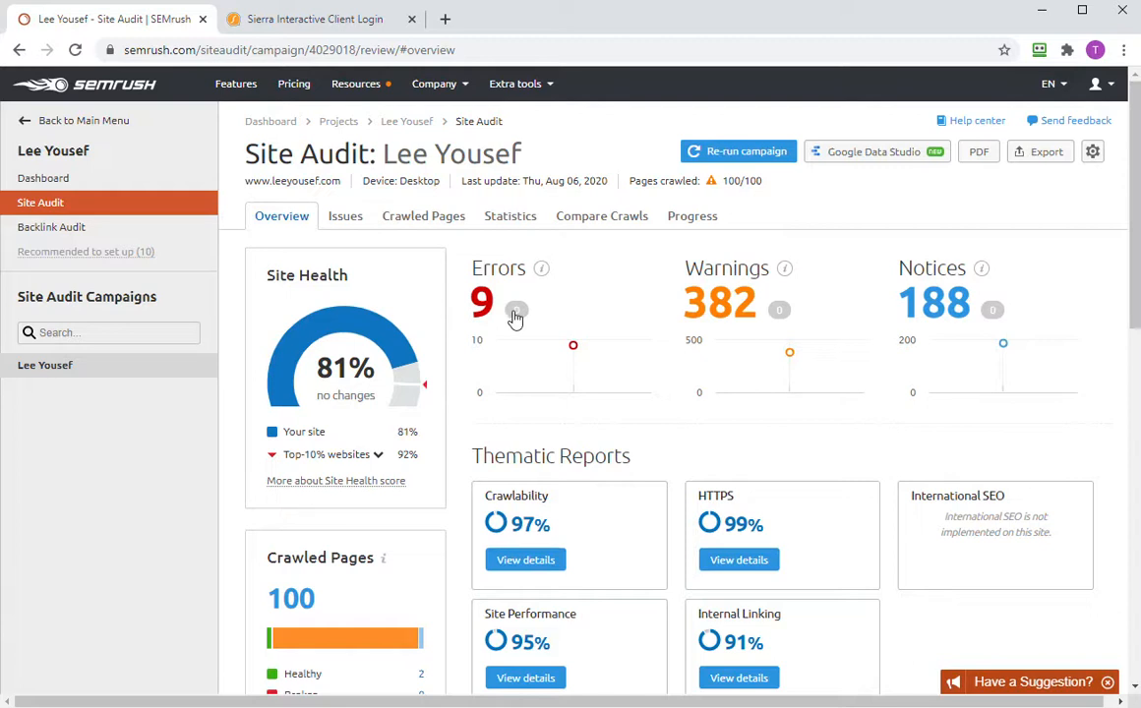
click(482, 302)
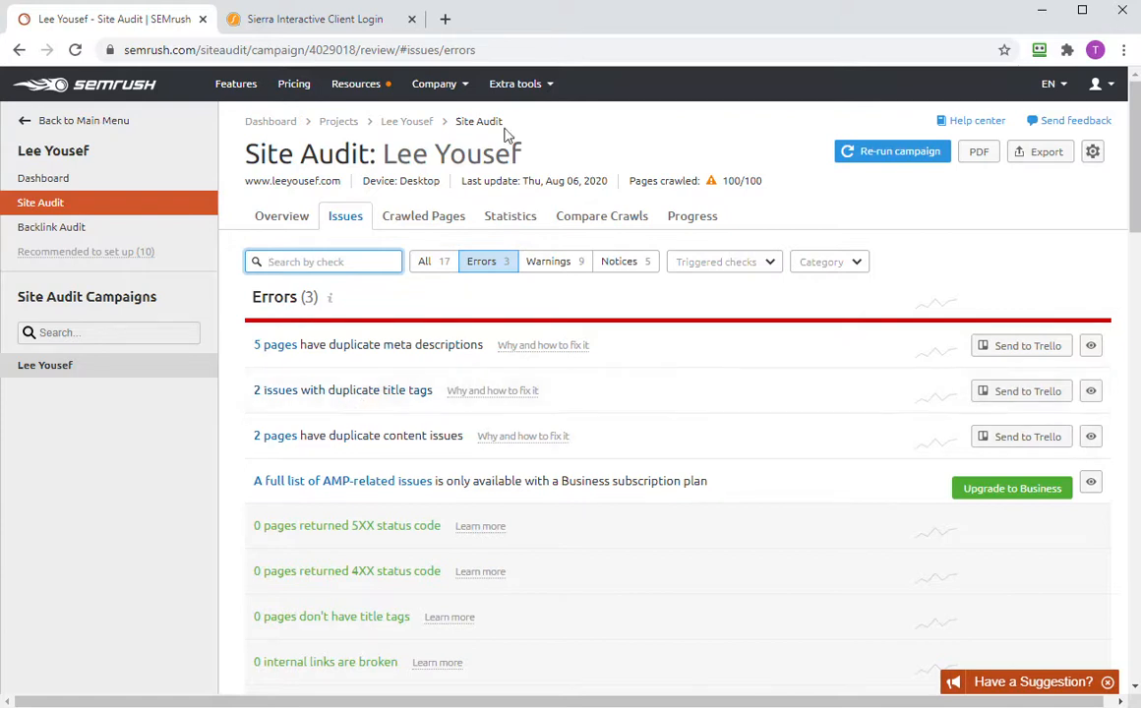
- Sign in to the Sierra Interactive agent dashboard with the saved login
click(324, 22)
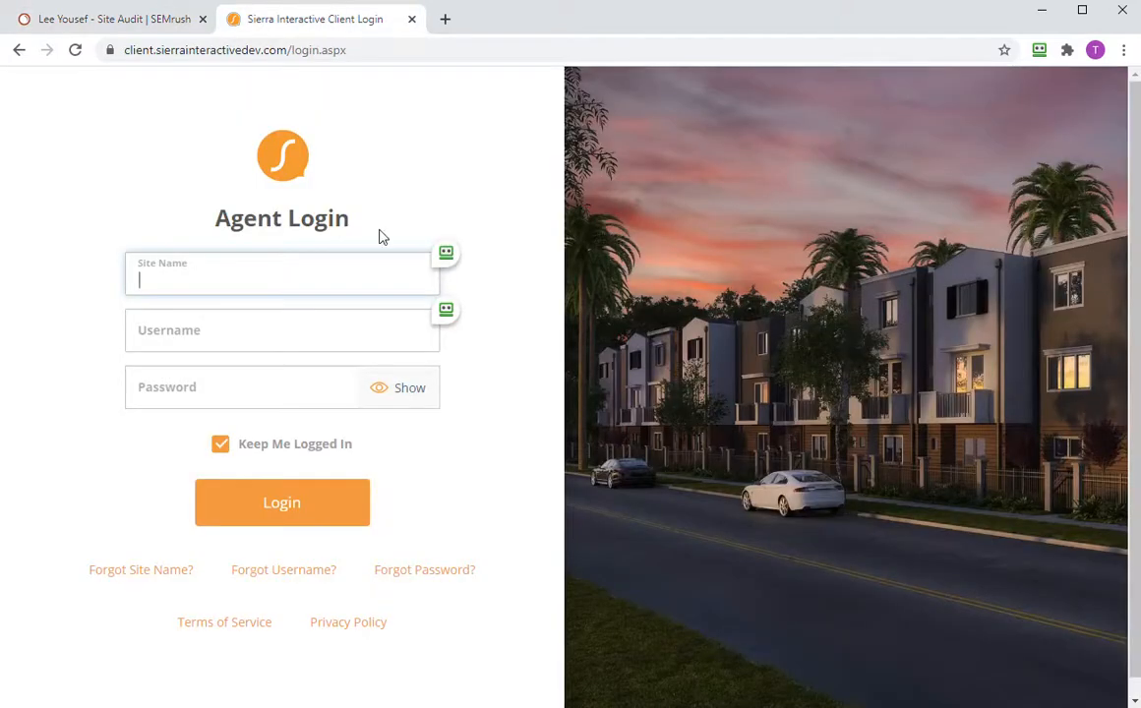
click(446, 253)
click(492, 255)
click(324, 501)
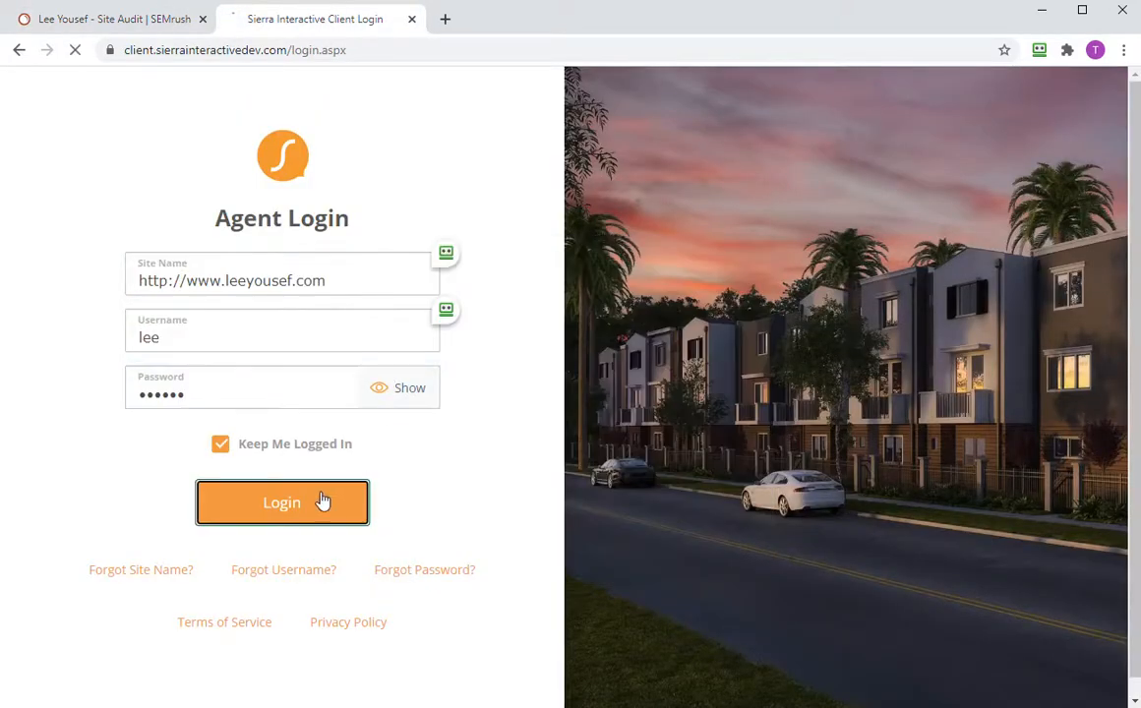
- Check the logged-in Sierra dashboard, ending back on SEMrush's errors list
click(169, 30)
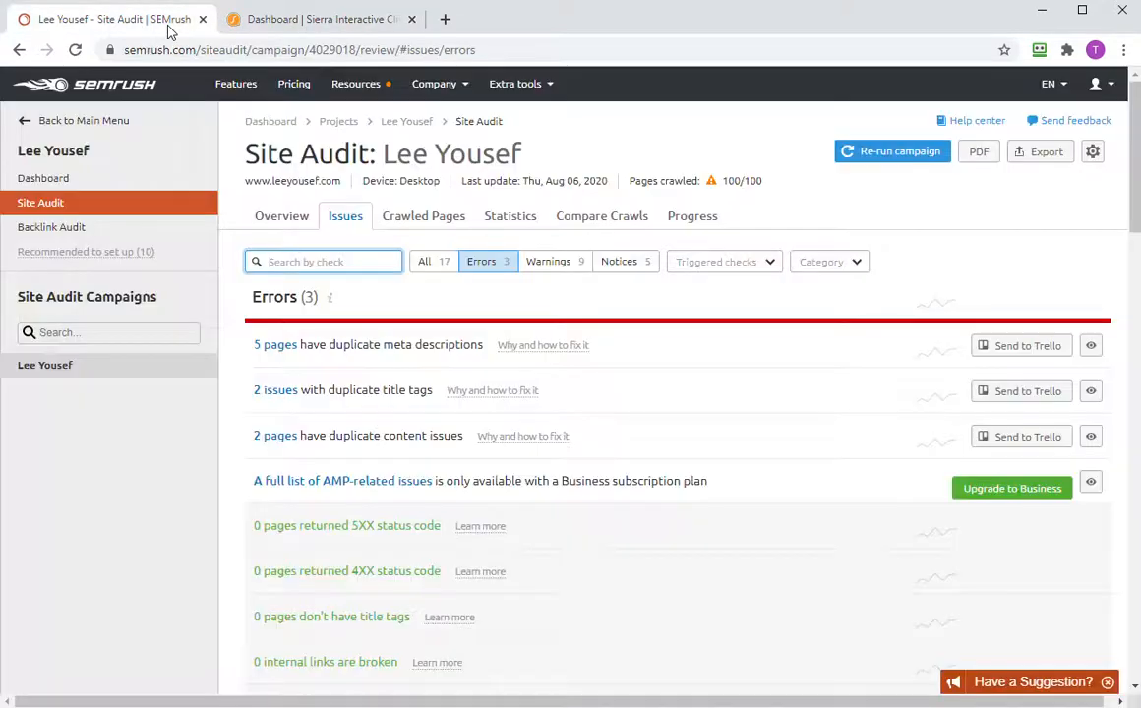
click(356, 33)
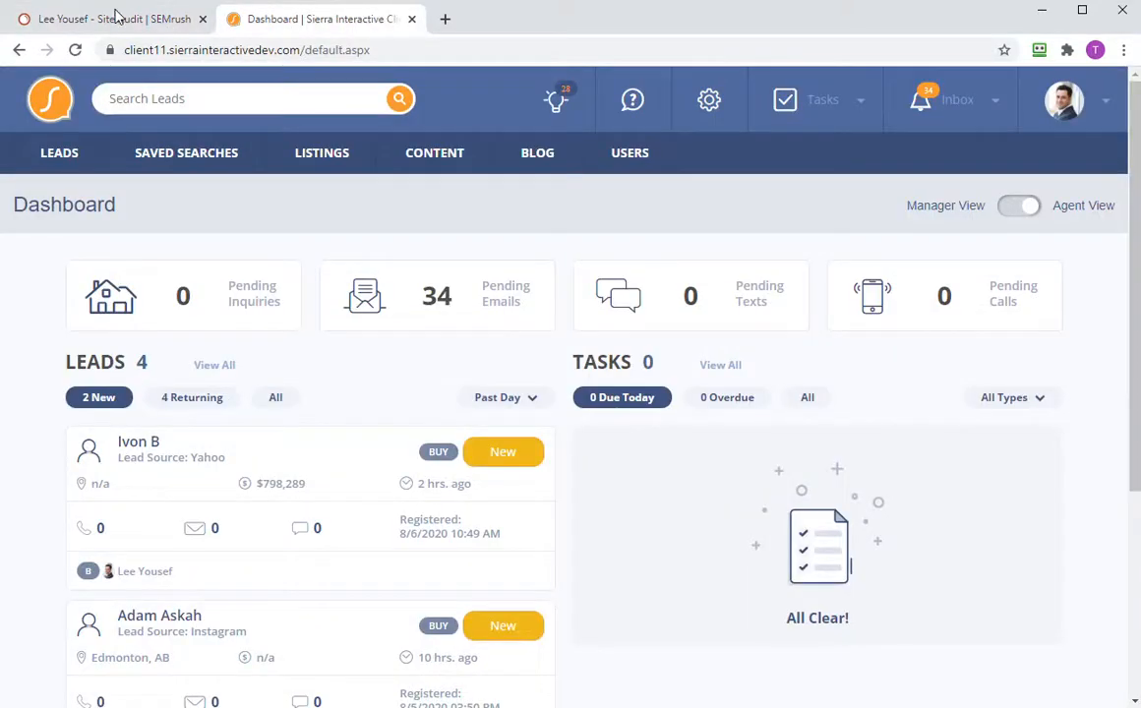
click(116, 19)
click(278, 18)
click(139, 17)
click(264, 18)
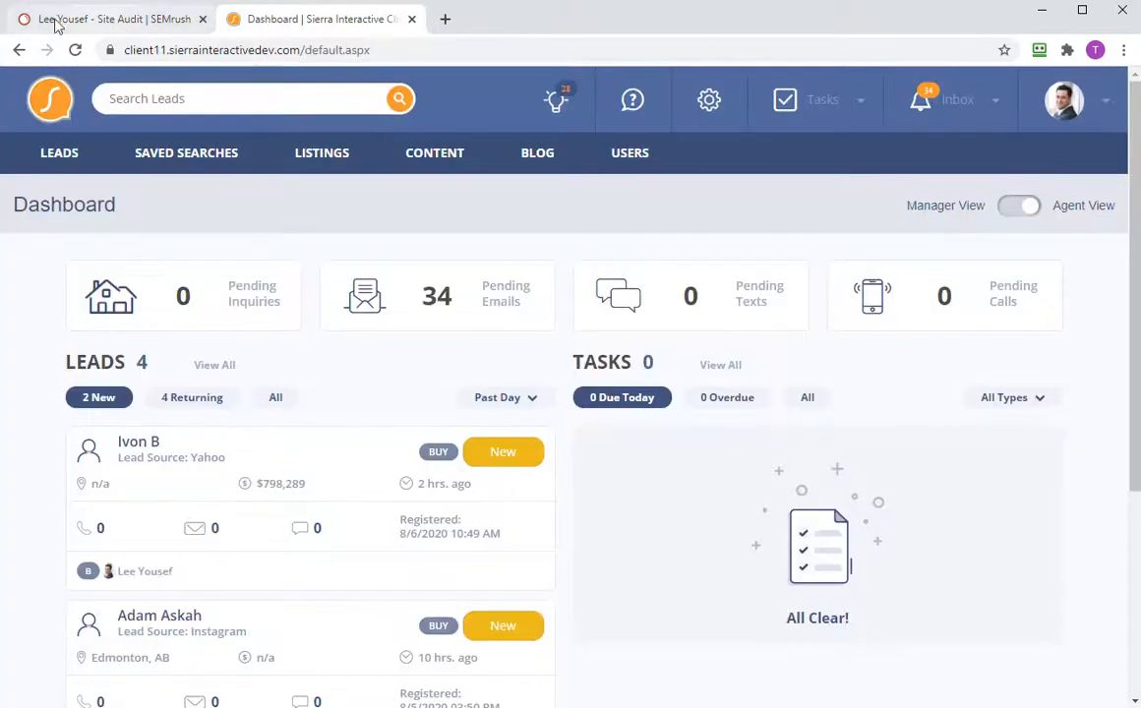
click(163, 30)
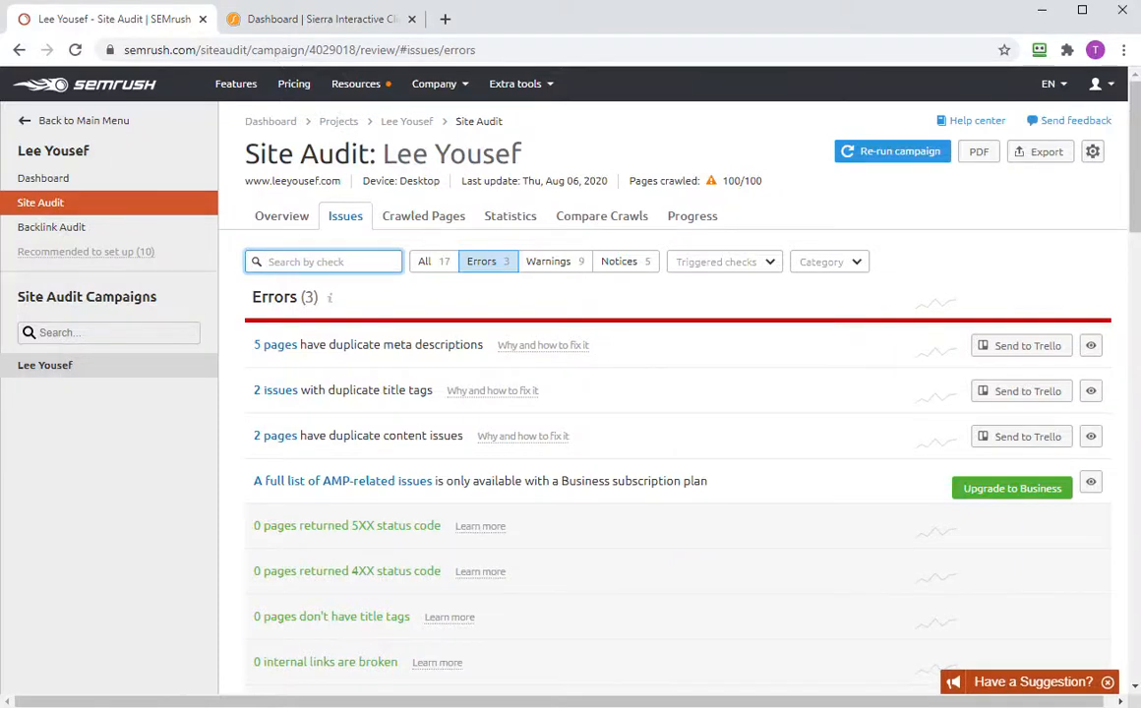
click(285, 22)
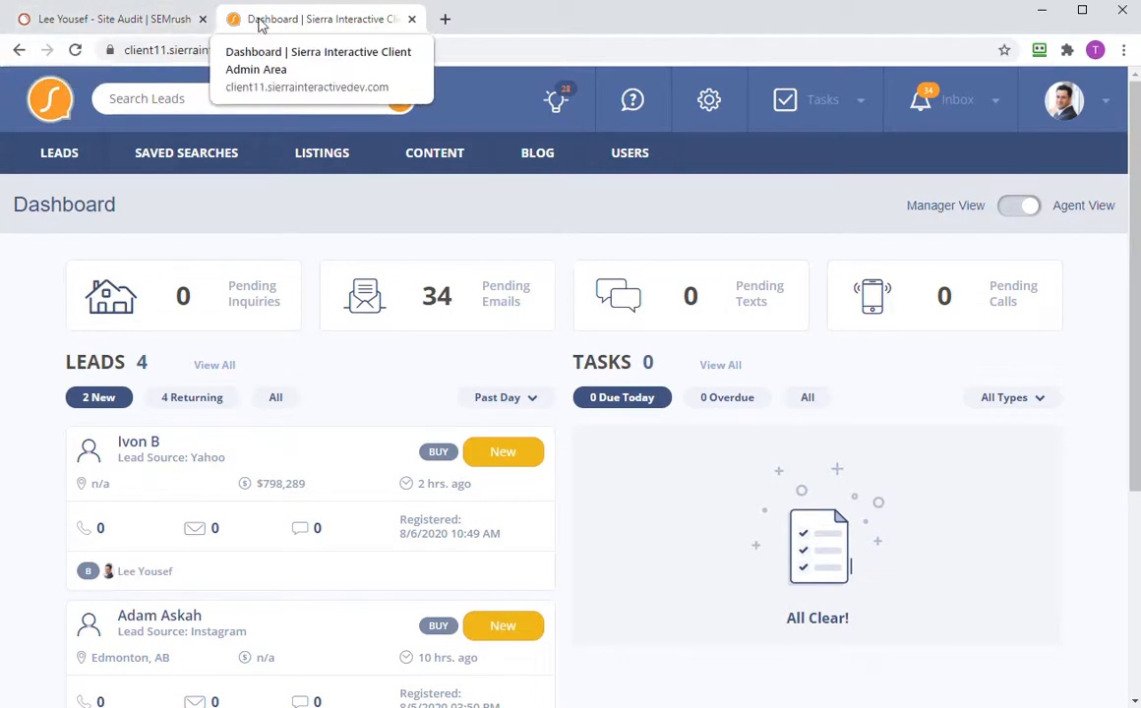
click(155, 19)
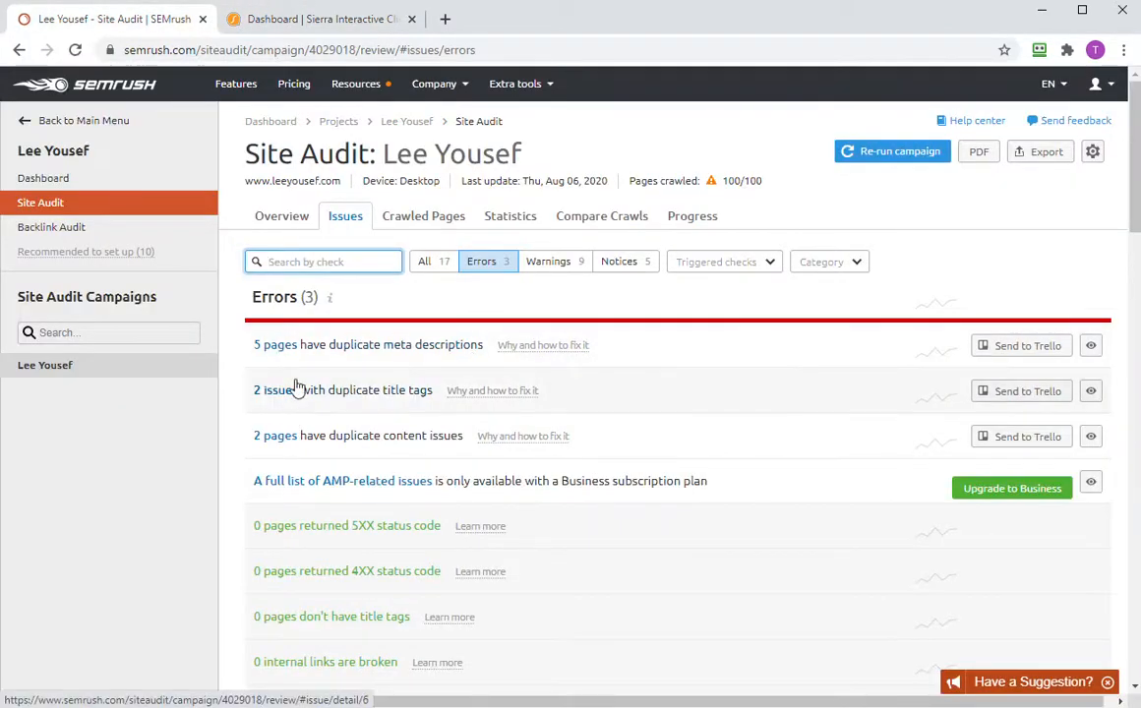
- Show the Accessibility page's meta description duplicated on lake-homes-in-calgary, then go to Sierra
click(281, 346)
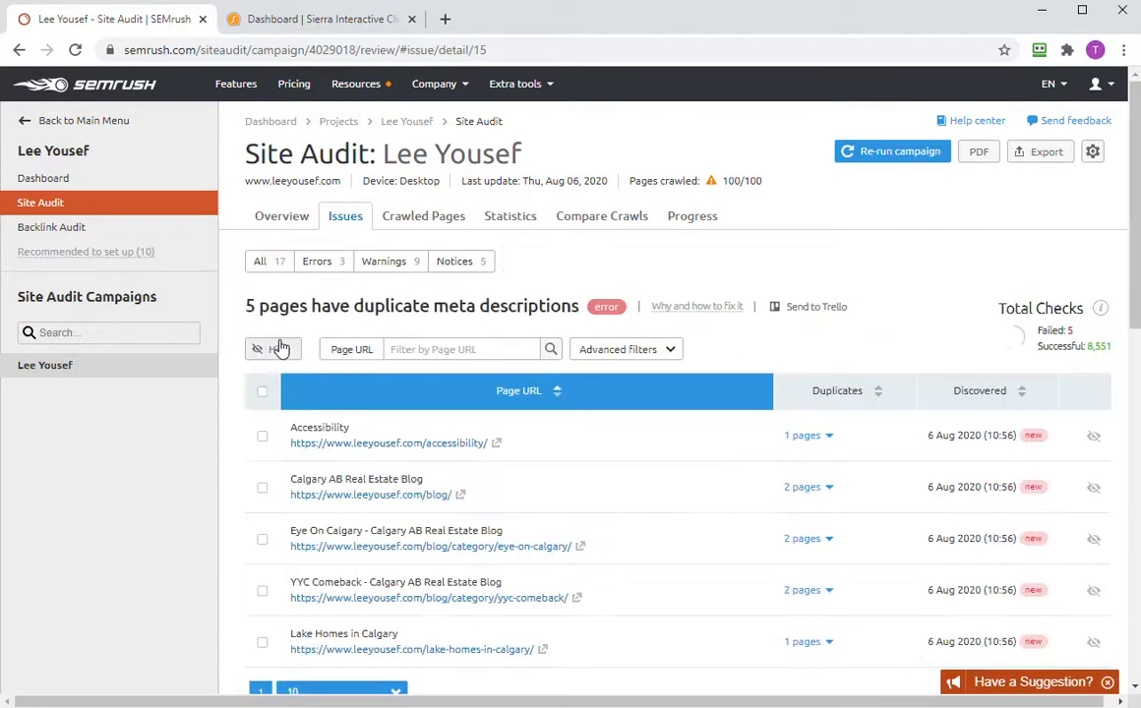
scroll(618, 468, down, 1)
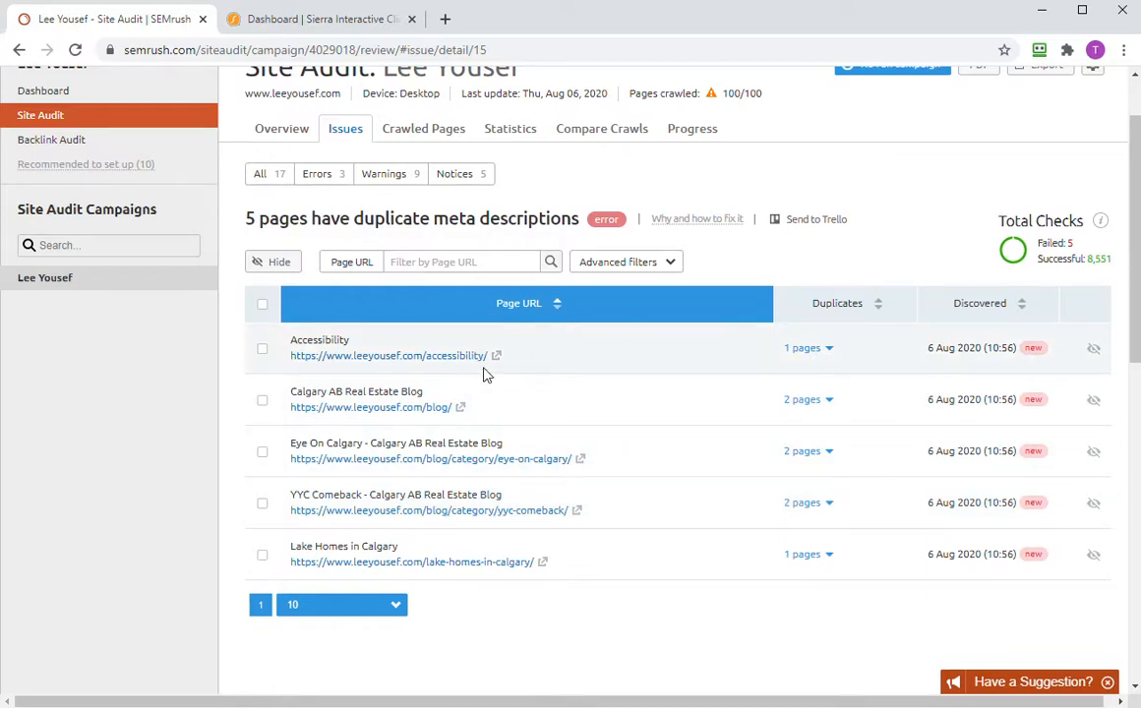
click(830, 349)
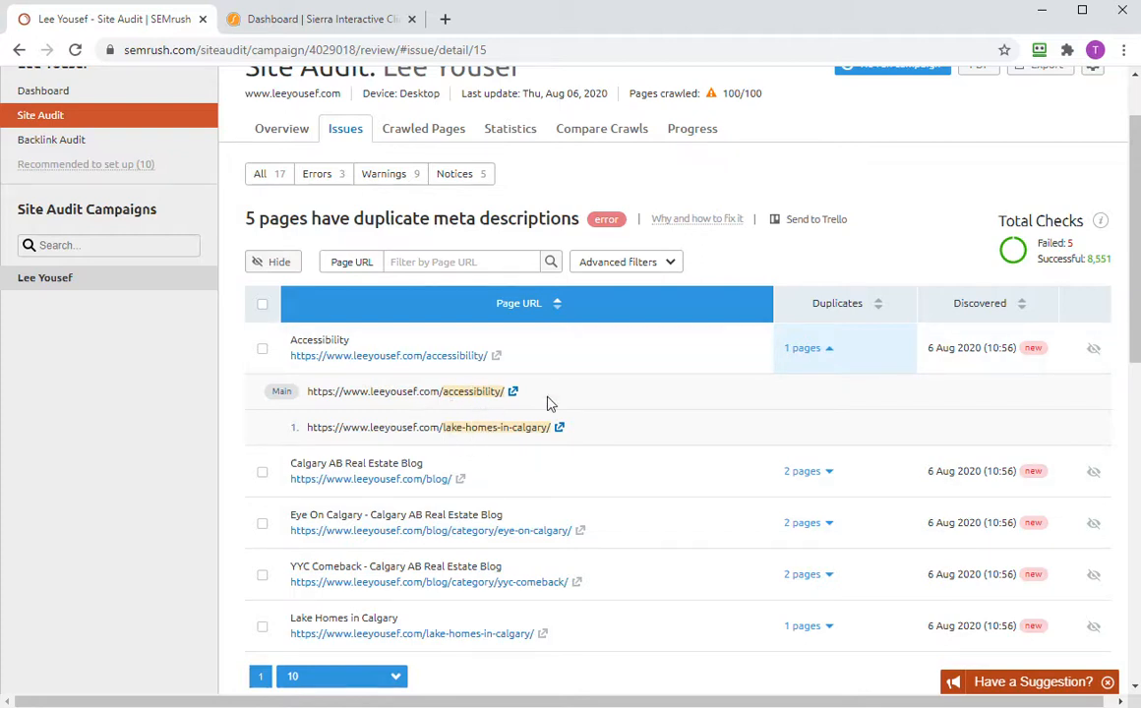
click(334, 24)
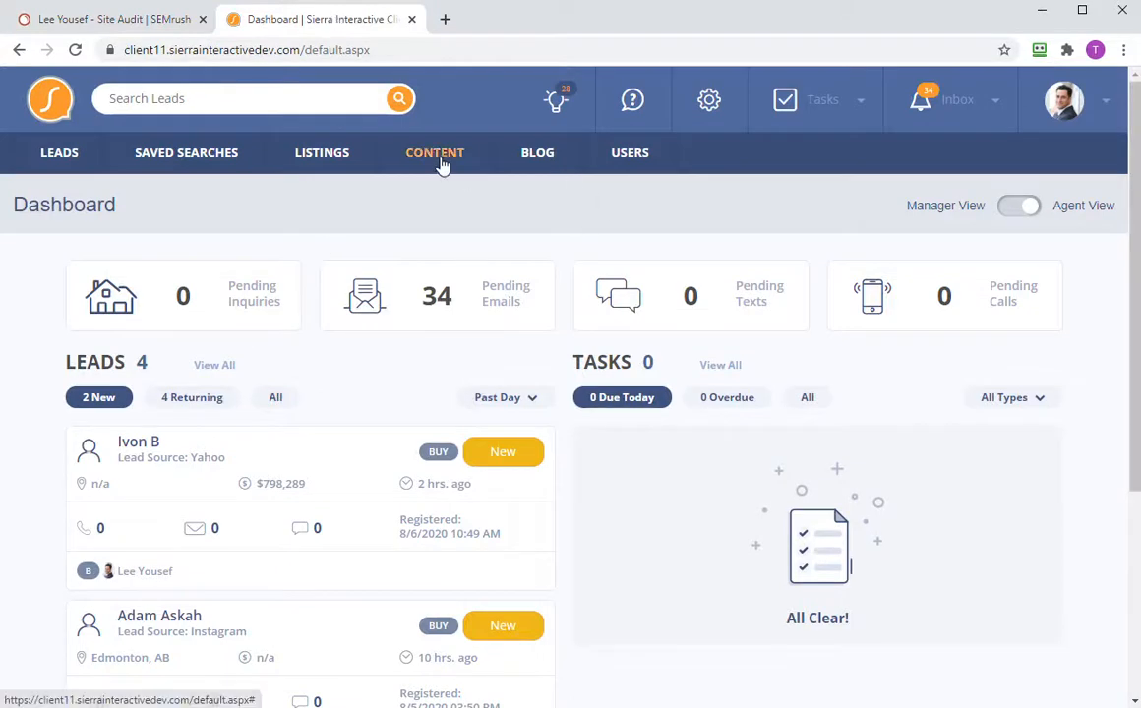
- Search Sierra's Manage Content pages for 'acc' to show only the Accessibility page
mouse_move(438, 167)
click(470, 219)
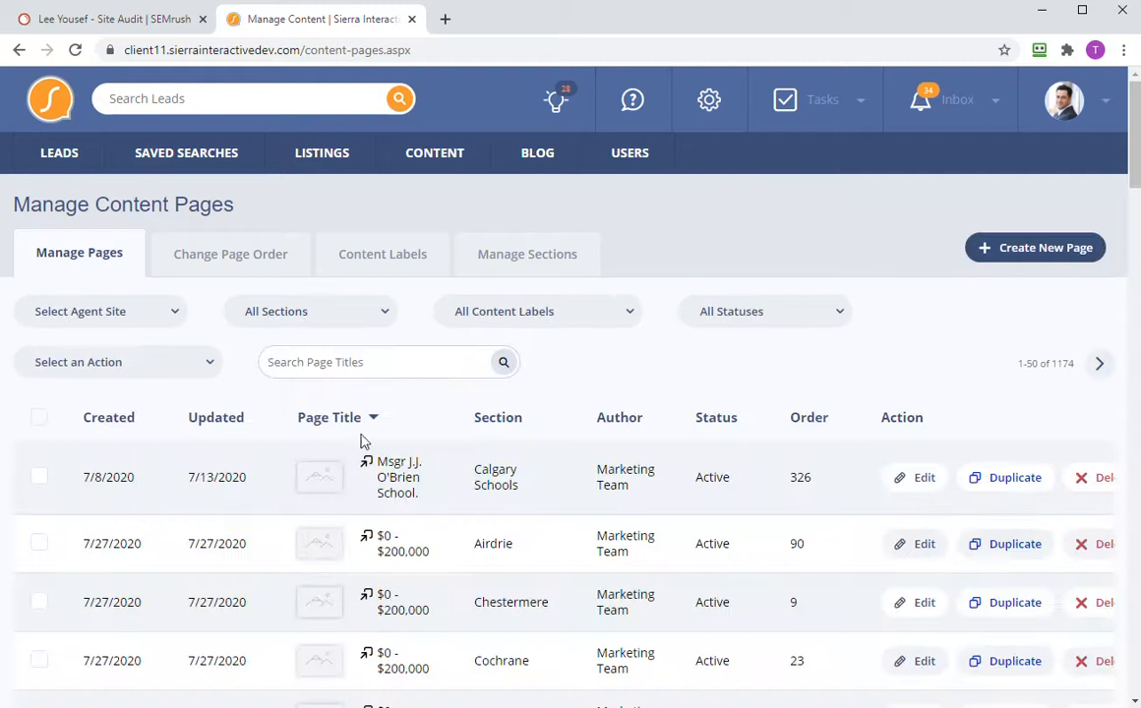
scroll(423, 454, down, 4)
scroll(426, 433, up, 4)
click(160, 21)
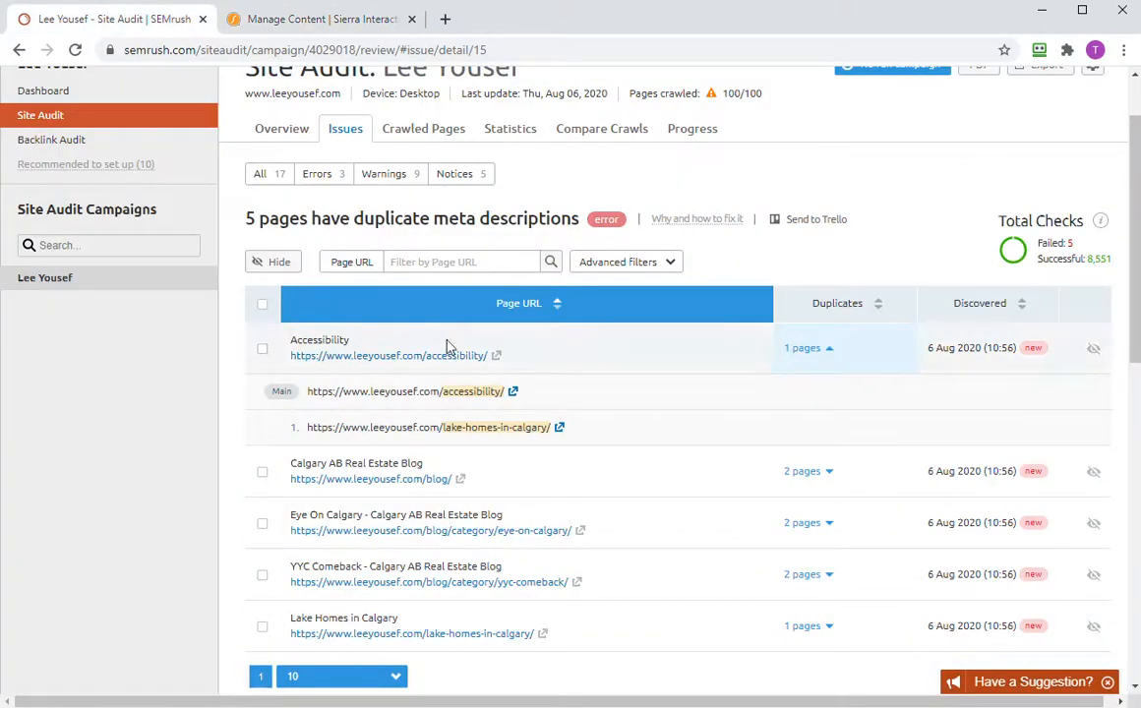
click(316, 22)
text(acc)
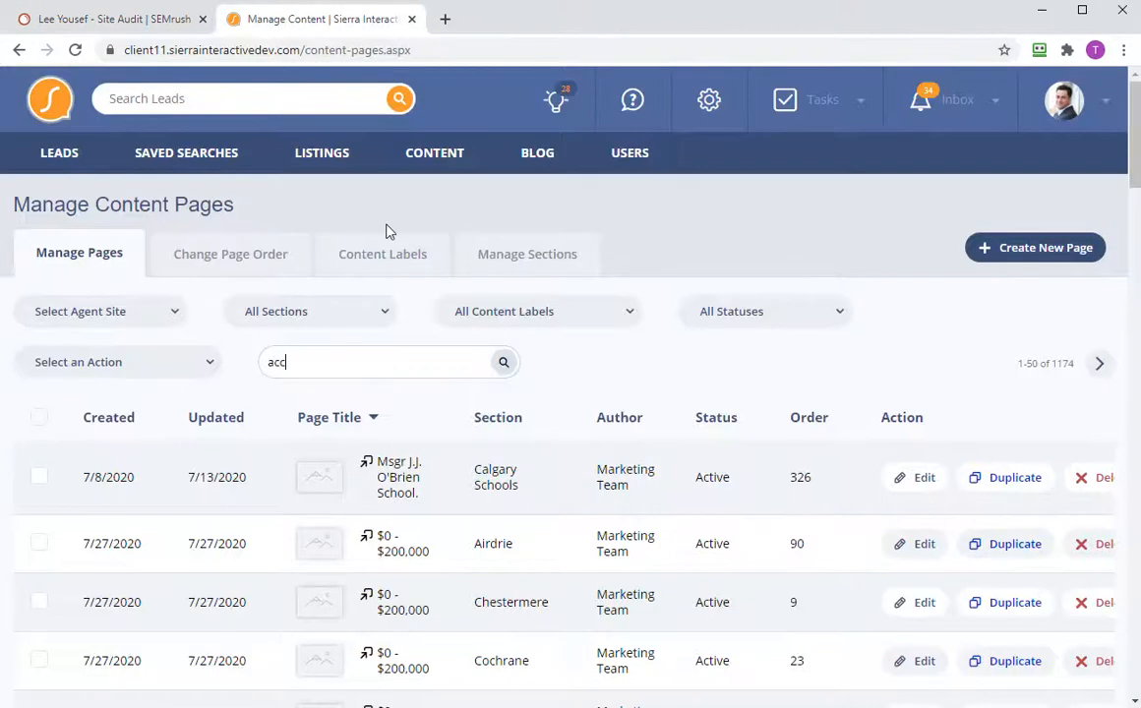
click(504, 362)
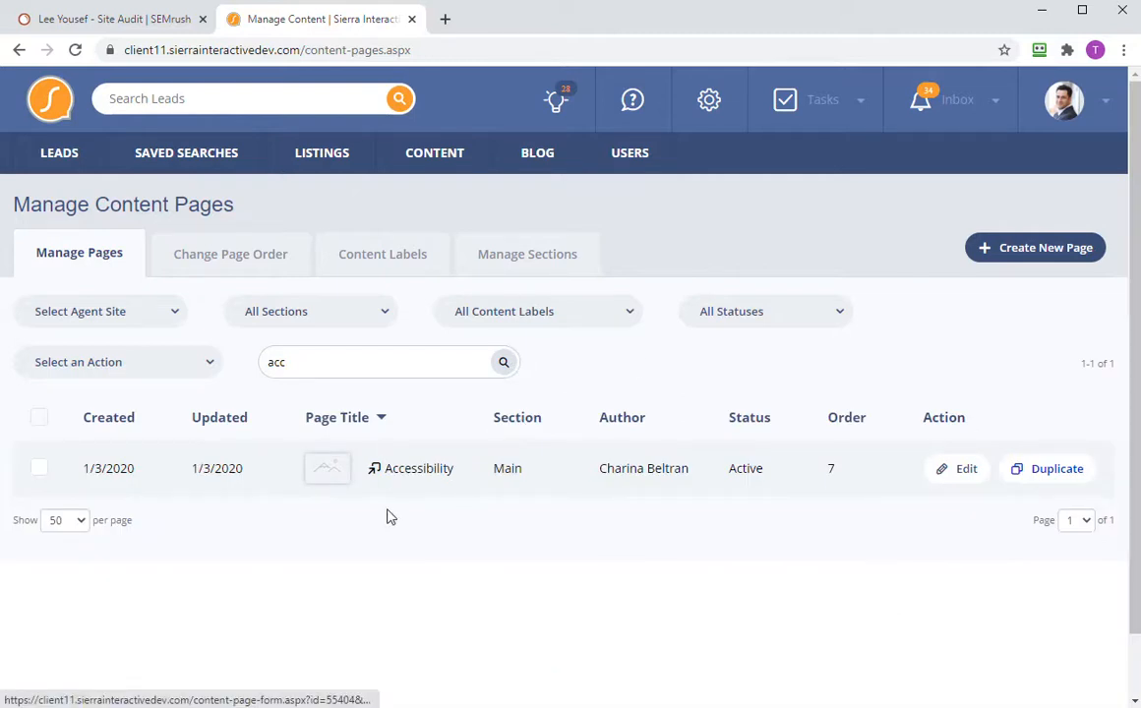
- Open the Accessibility page's Edit form and compare its meta tags with SEMrush's duplicate report
click(942, 473)
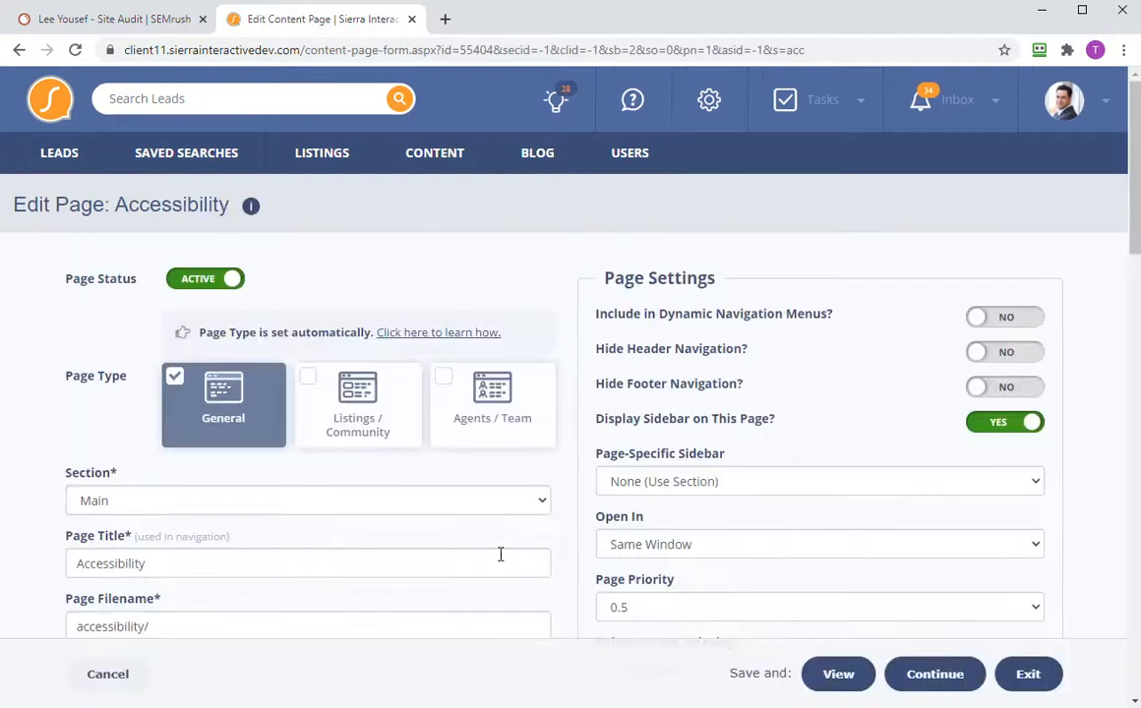
scroll(236, 503, down, 5)
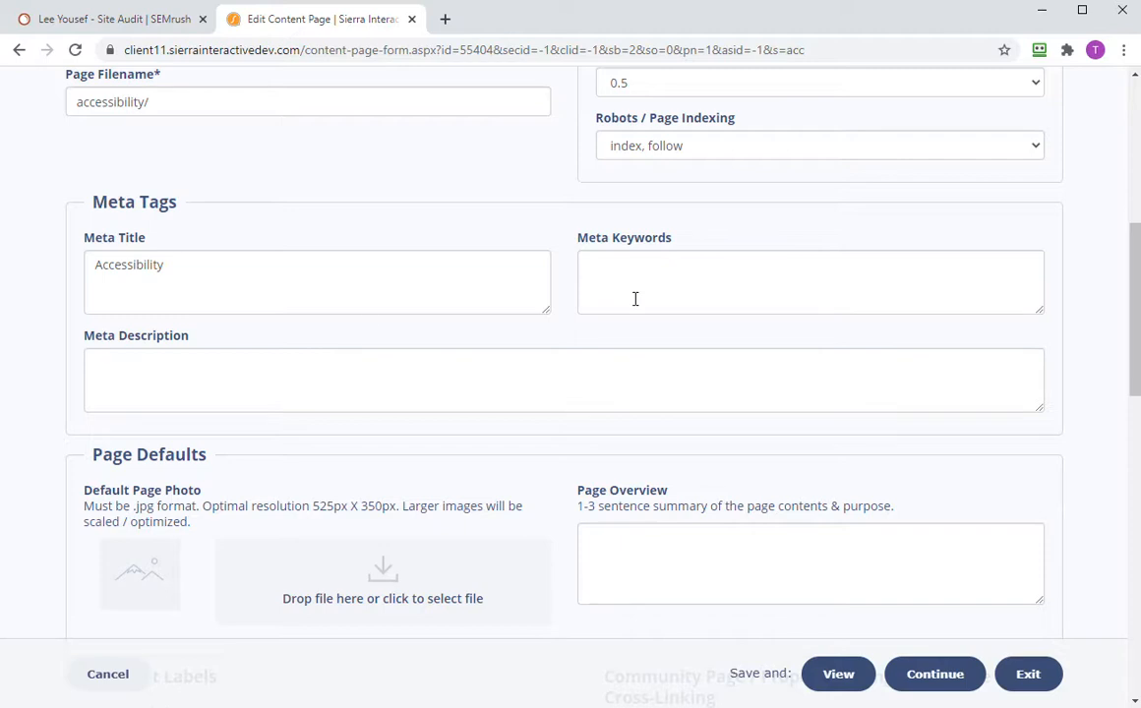
click(103, 19)
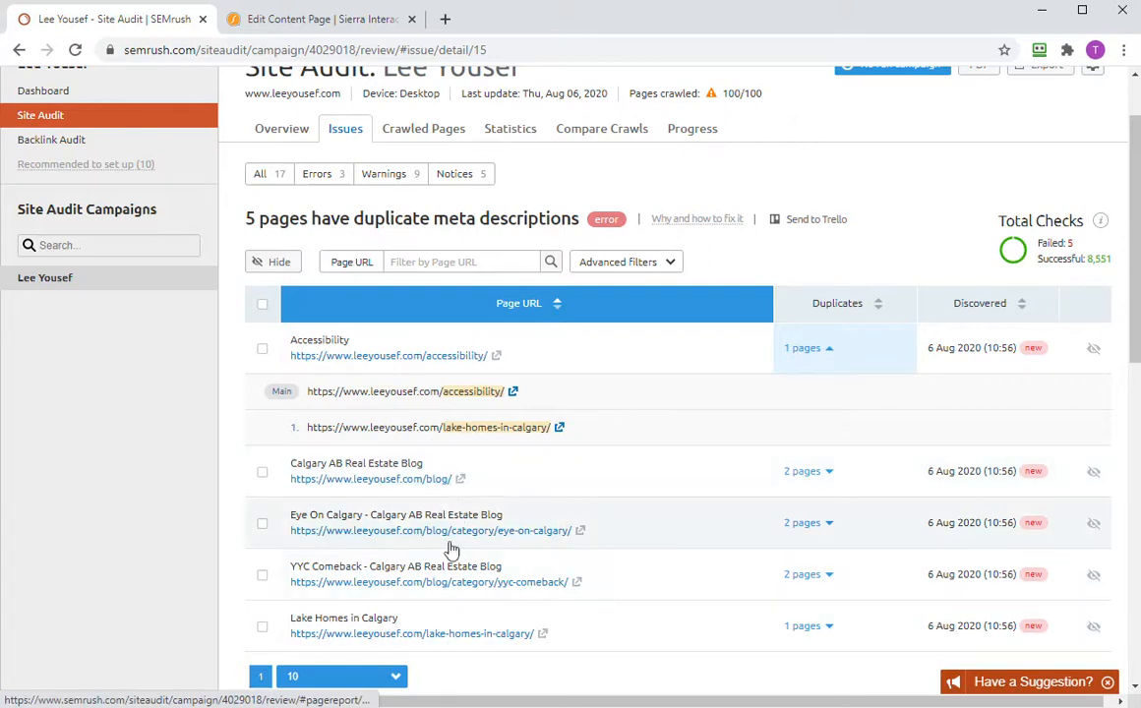
click(319, 22)
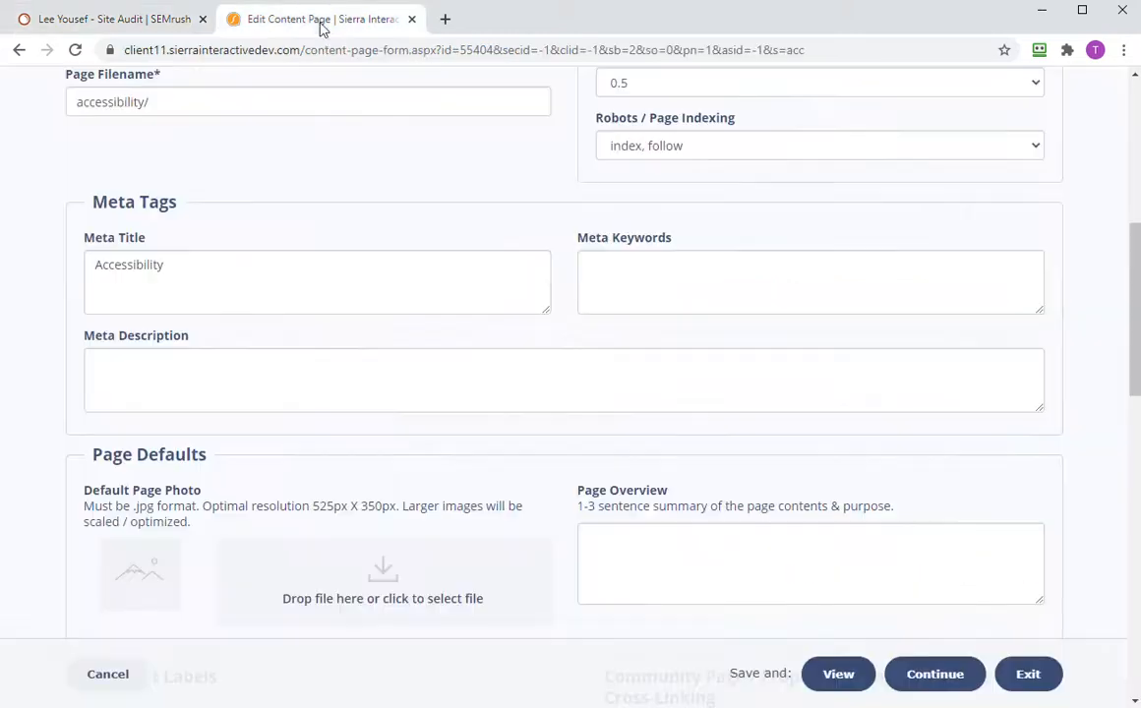
scroll(330, 254, up, 4)
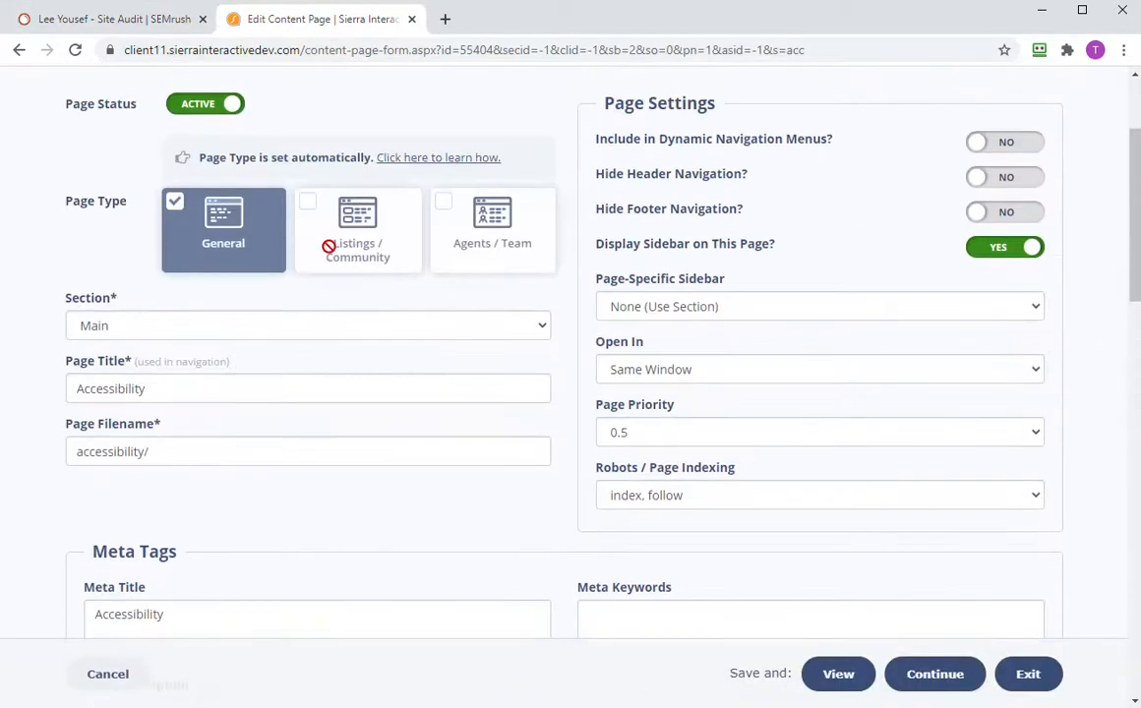
scroll(329, 255, up, 2)
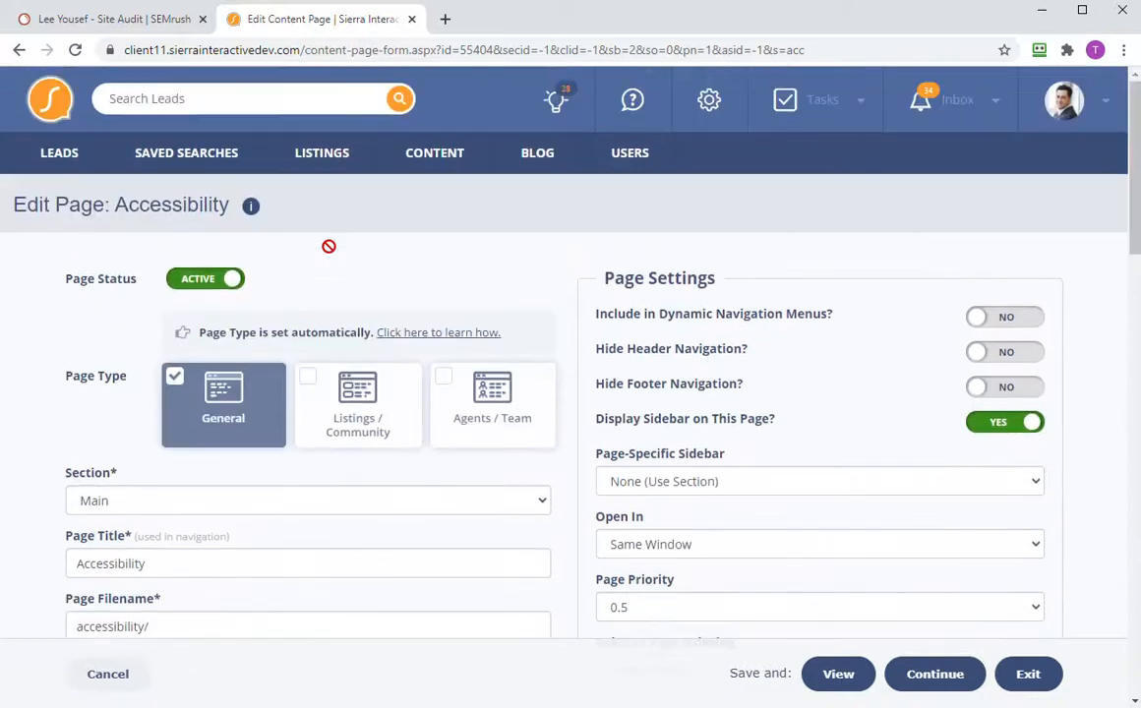
click(445, 19)
- Load leeyousef.com in a new tab from the 'le' suggestion, then return to the Sierra editor
click(450, 51)
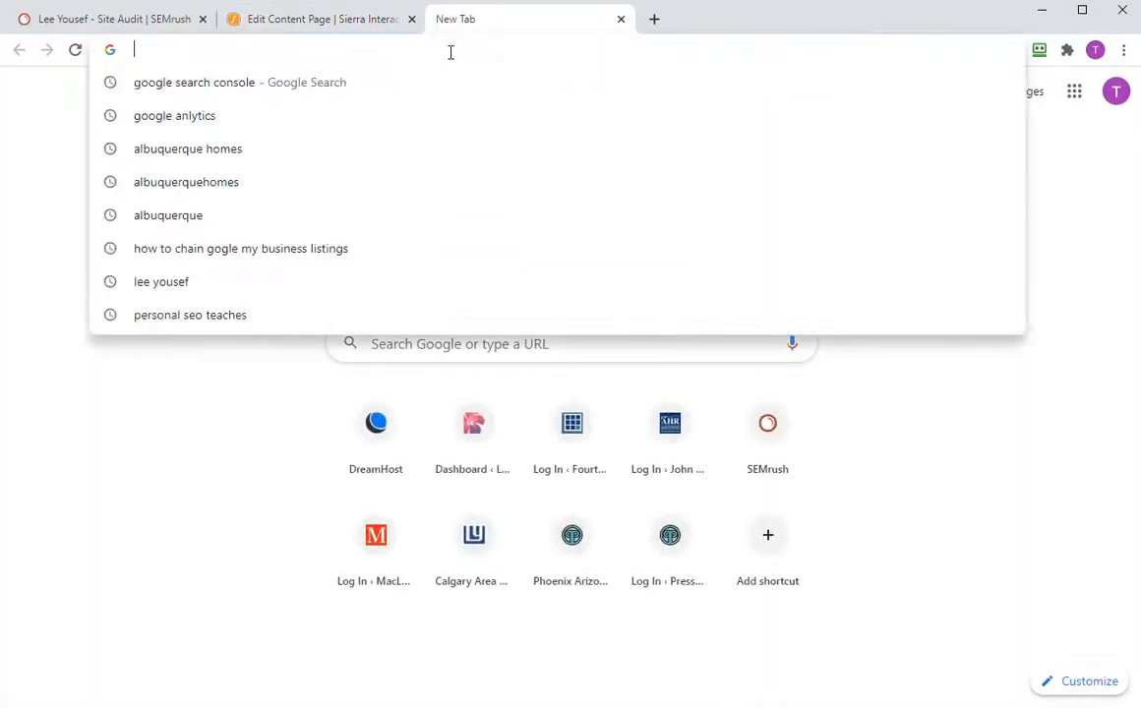
text(le)
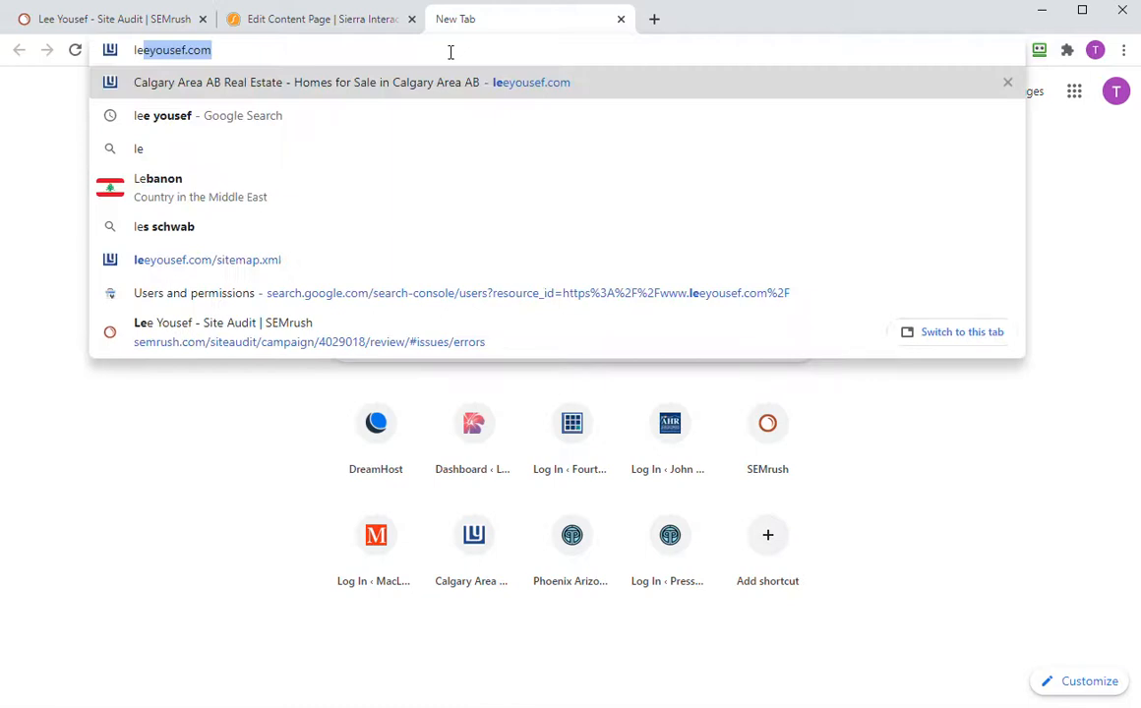
key(Right)
key(Return)
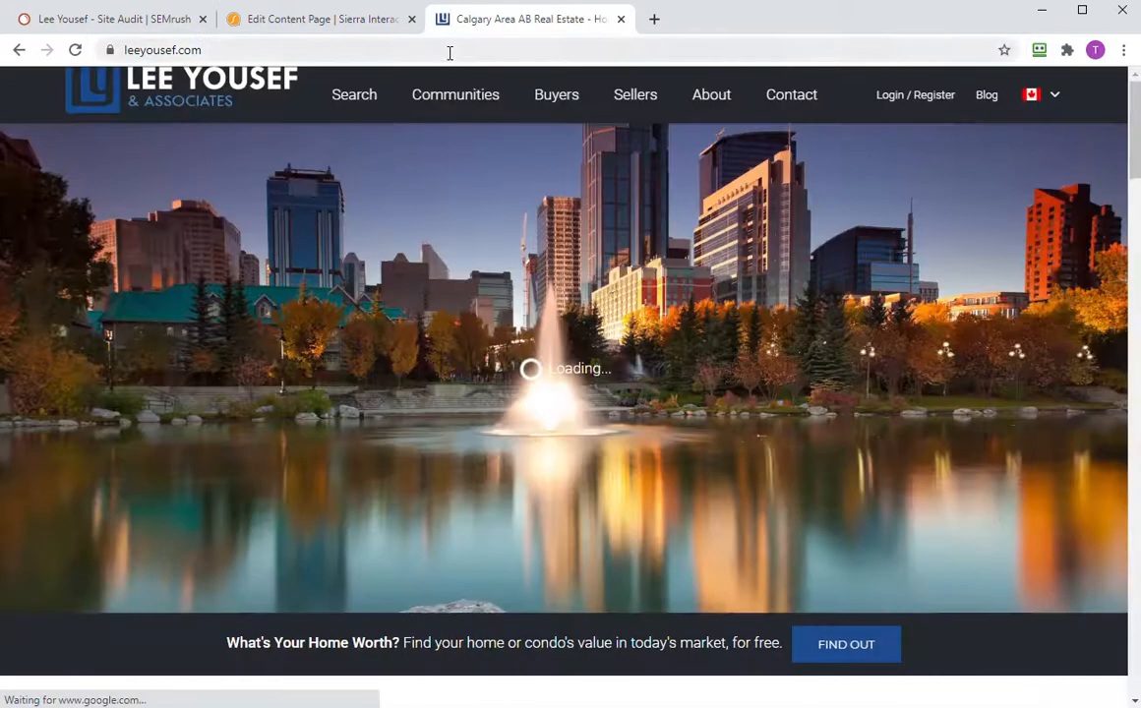
click(449, 51)
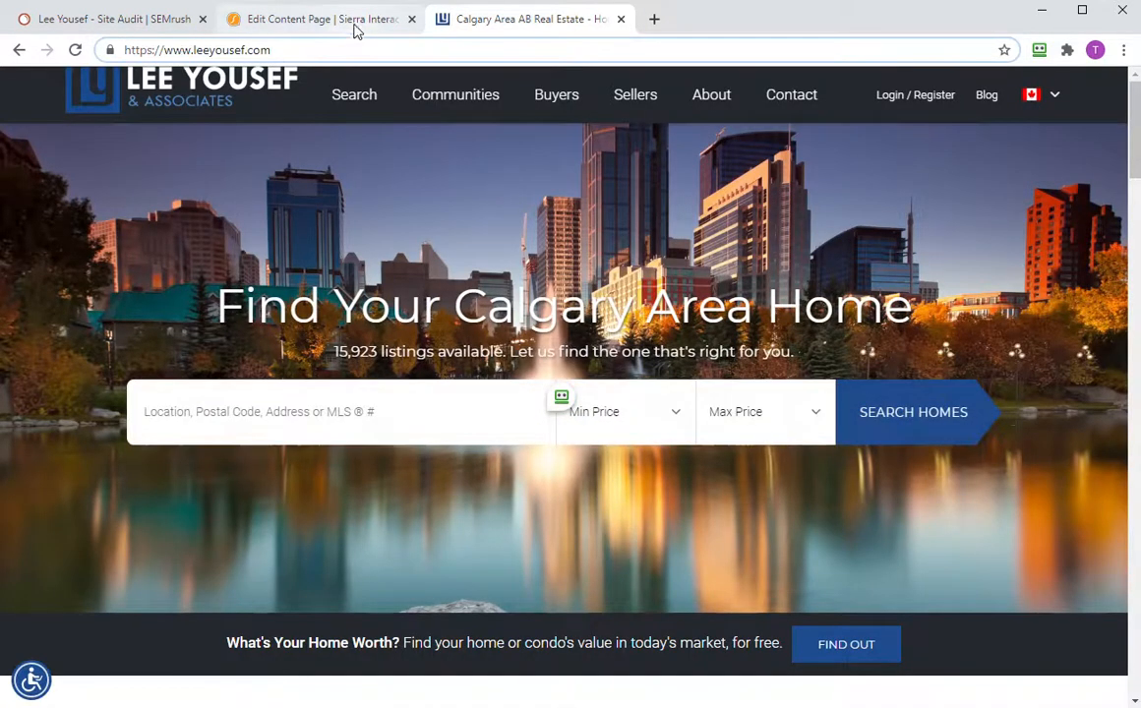
click(354, 27)
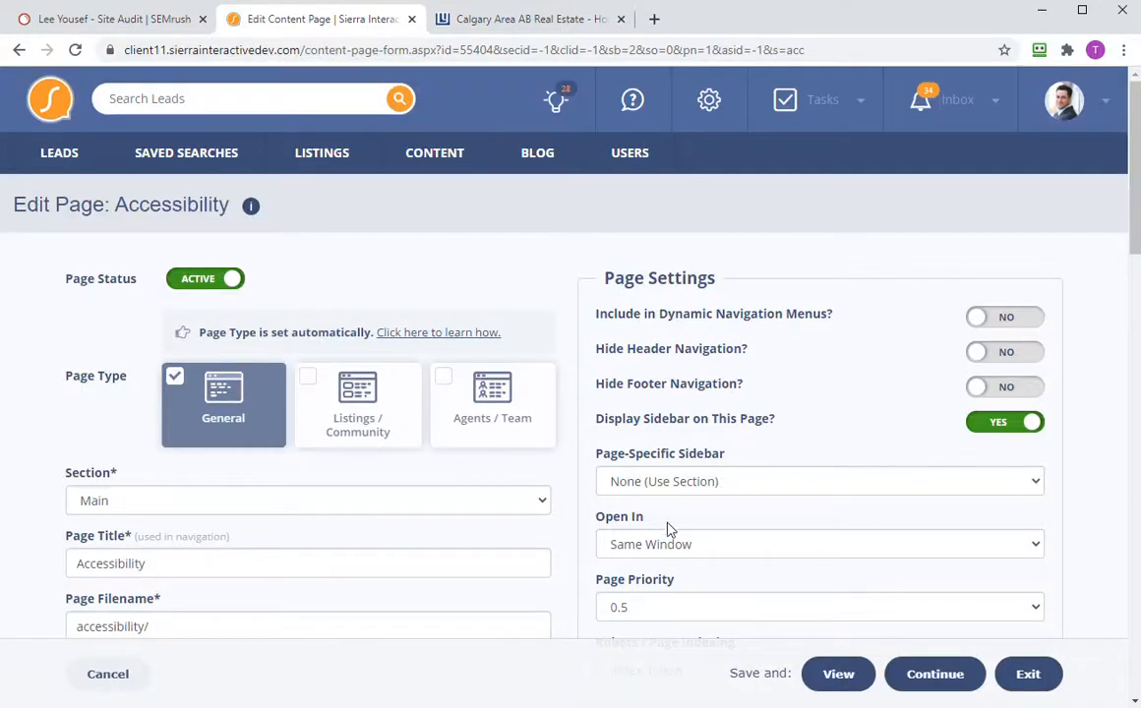
- Open the live leeyousef.com Accessibility Statement page and scroll through it
right_click(838, 679)
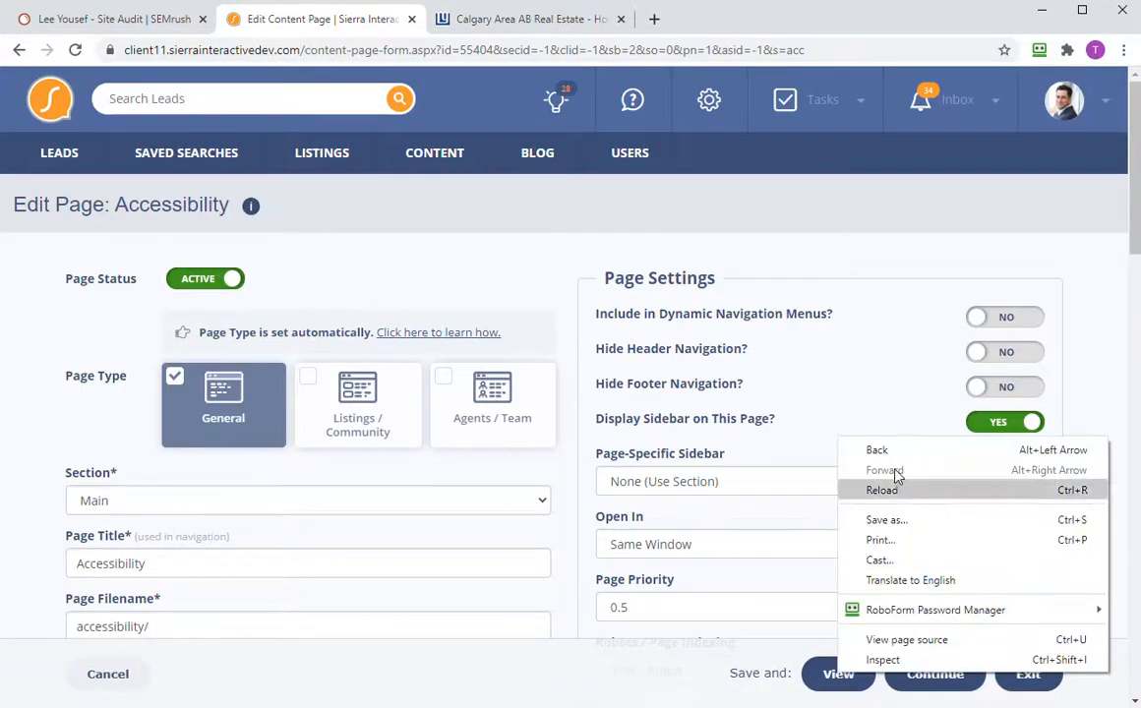
click(761, 670)
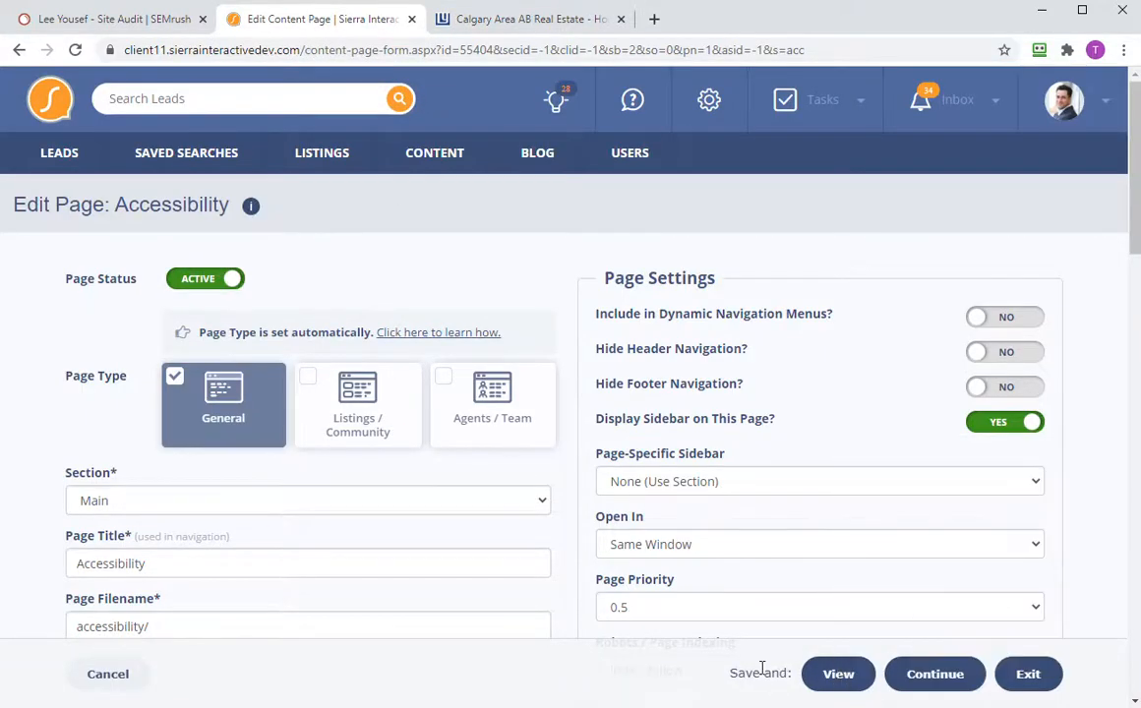
click(828, 677)
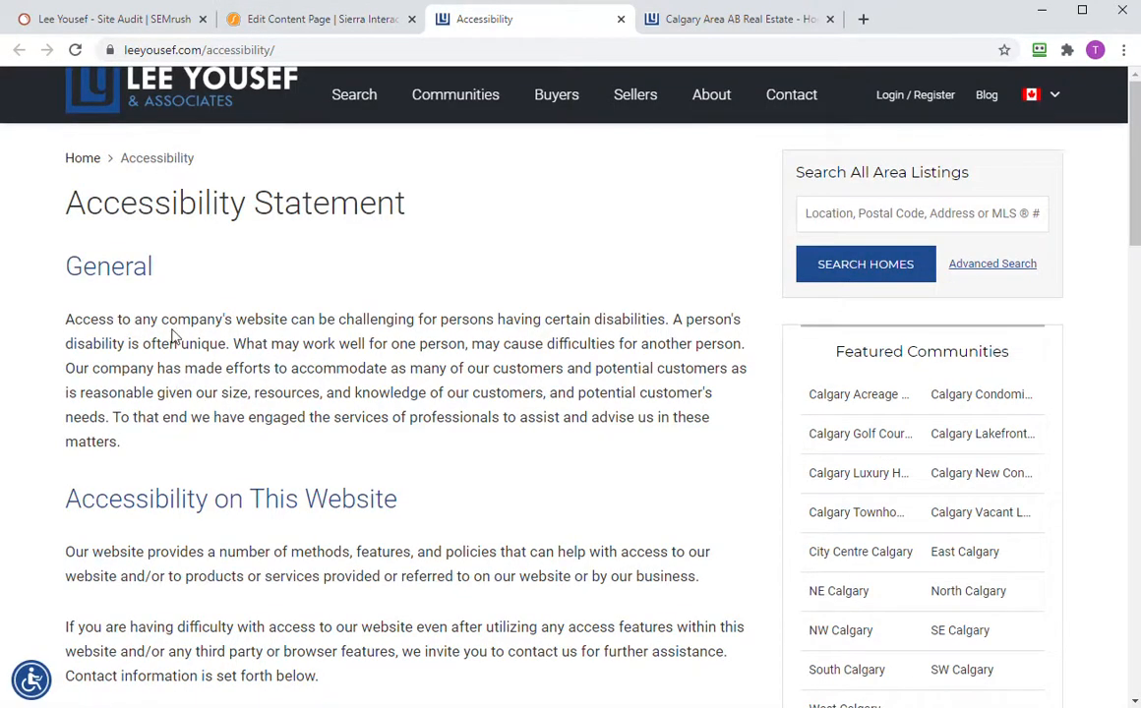
scroll(332, 396, down, 3)
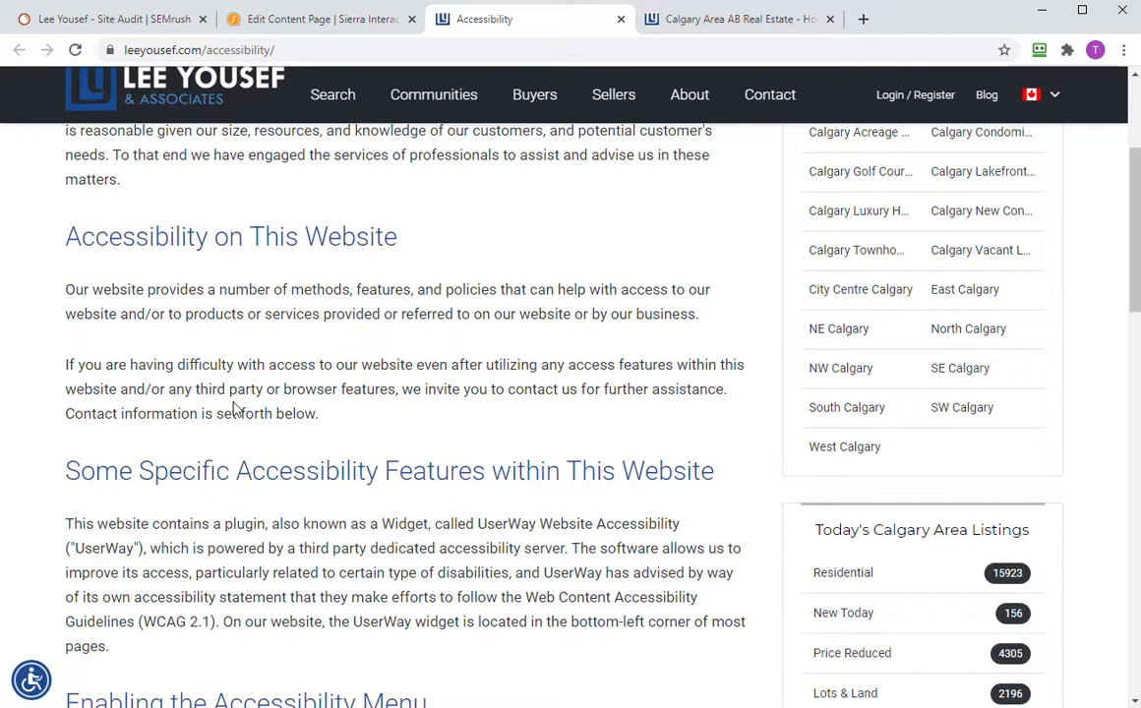
scroll(234, 409, up, 3)
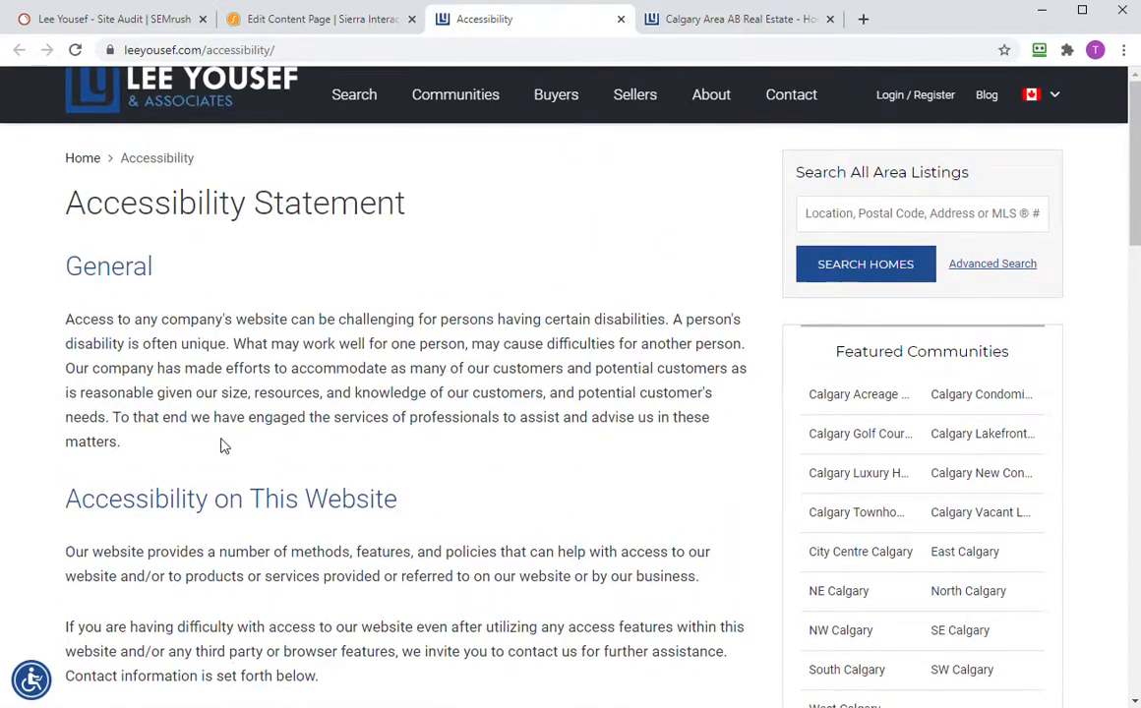
scroll(175, 423, down, 2)
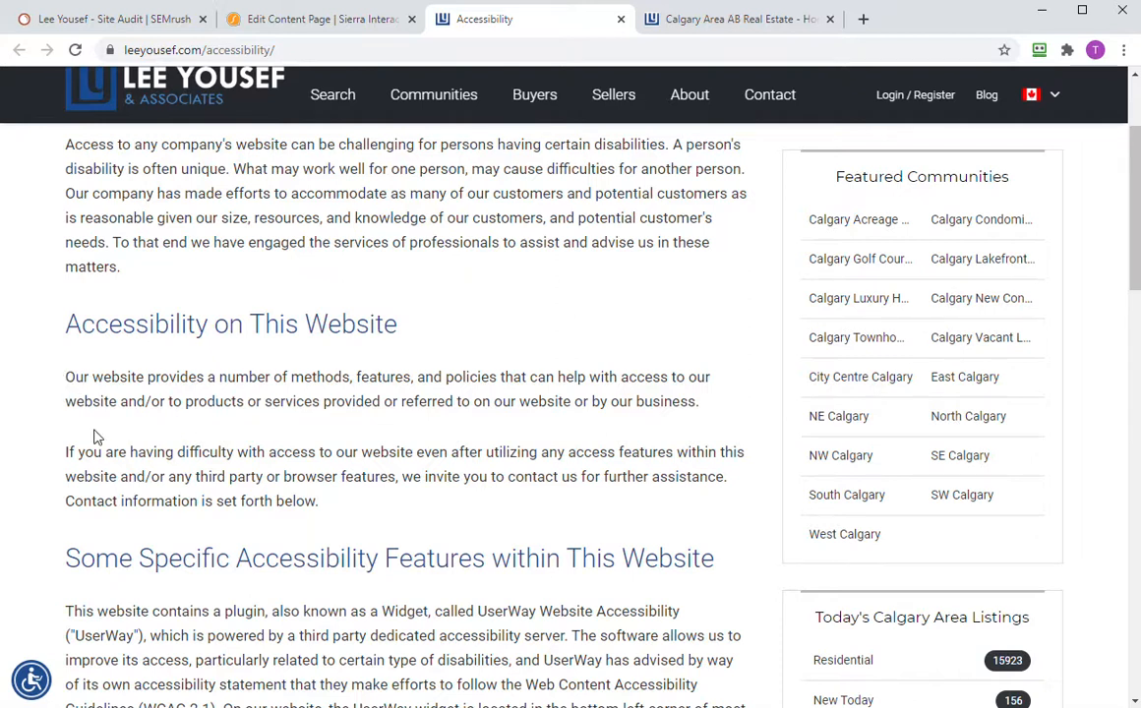
scroll(115, 453, down, 7)
scroll(115, 453, up, 10)
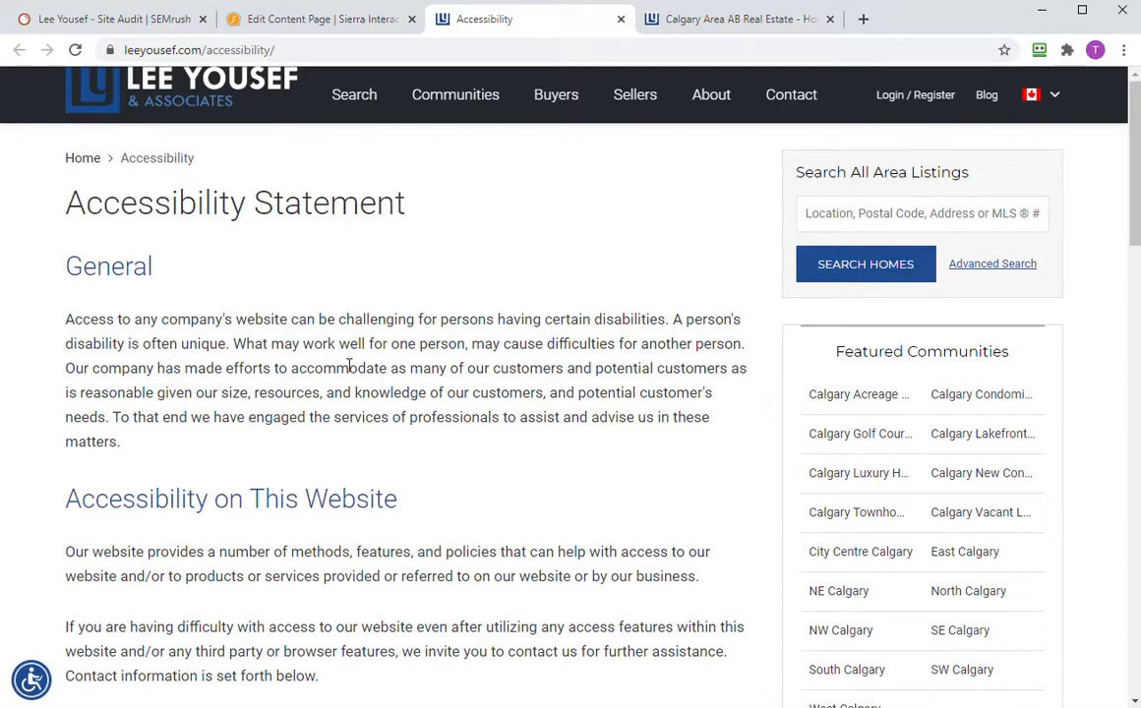
scroll(320, 388, down, 2)
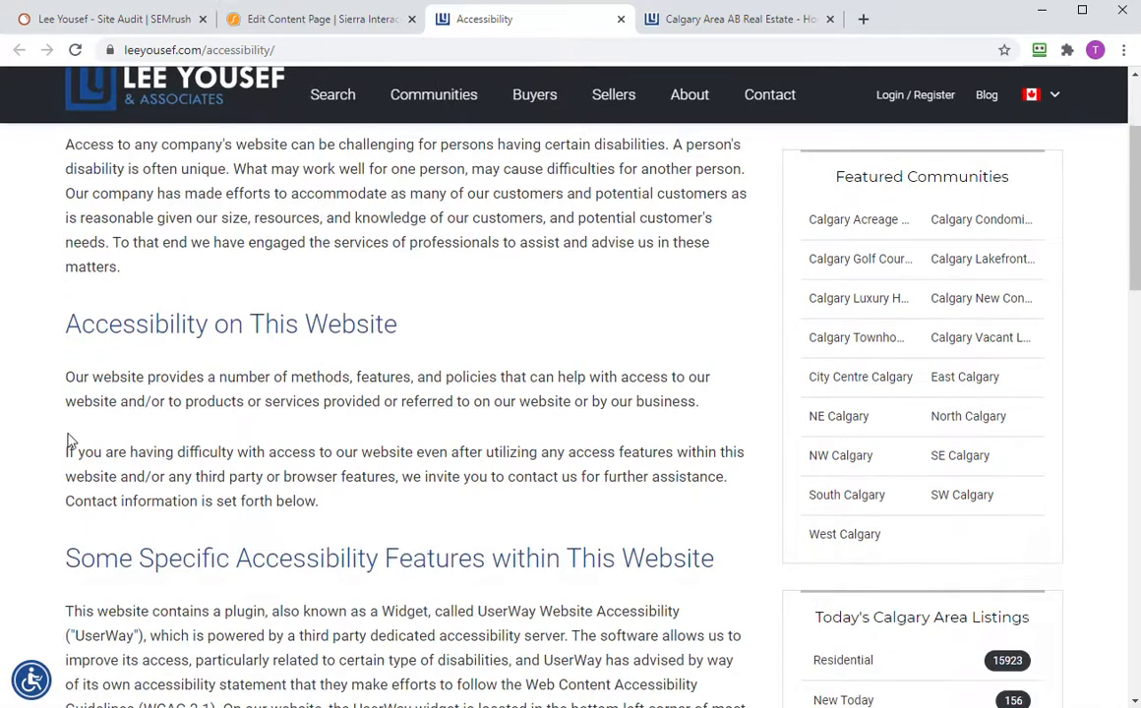
- Select the opening sentence under 'Accessibility on This Website', then return to the Sierra editor
drag(64, 382, 718, 414)
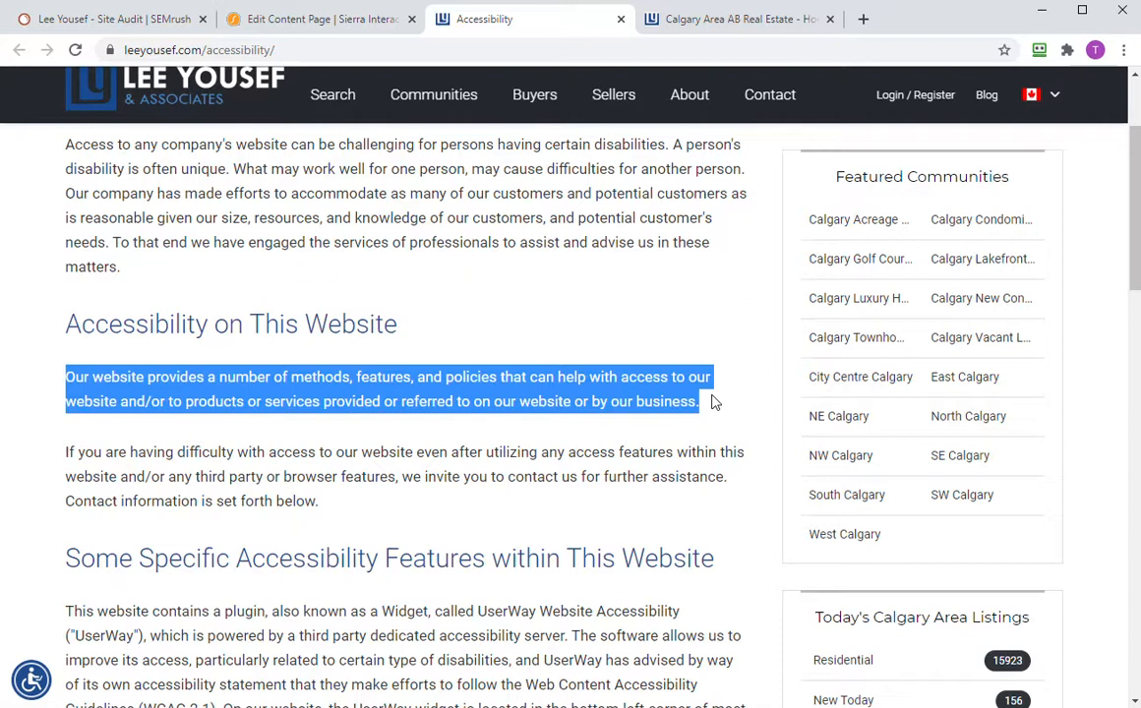
click(315, 375)
drag(60, 382, 324, 398)
key(ctrl+c)
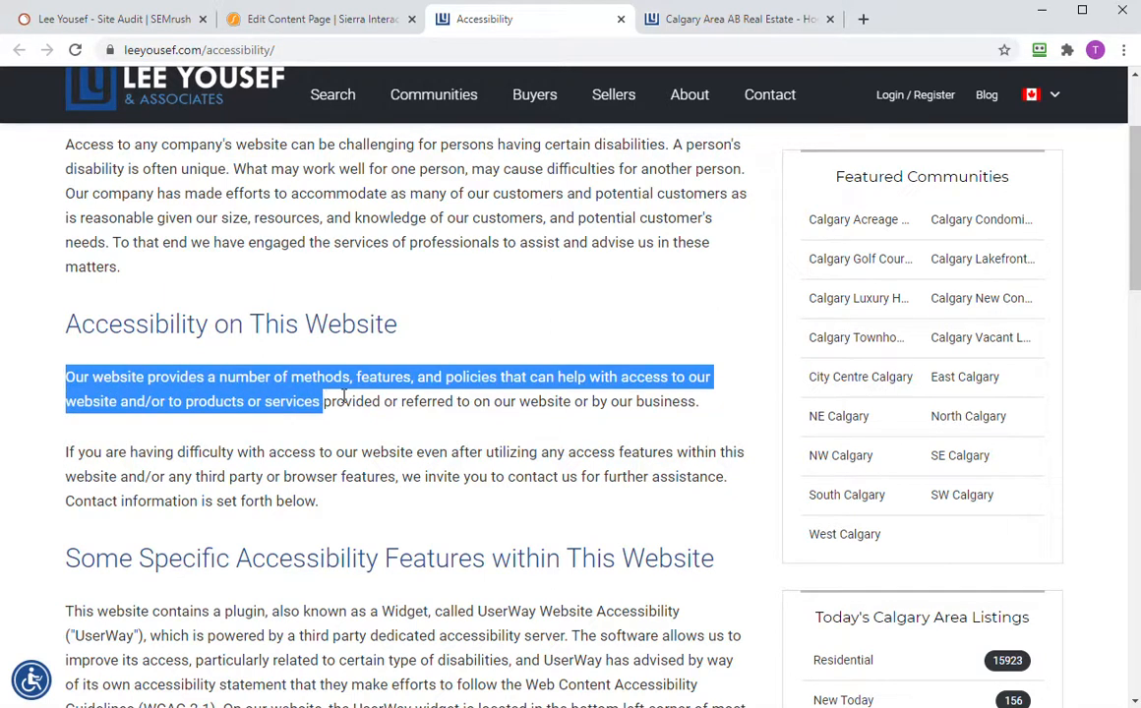
click(280, 21)
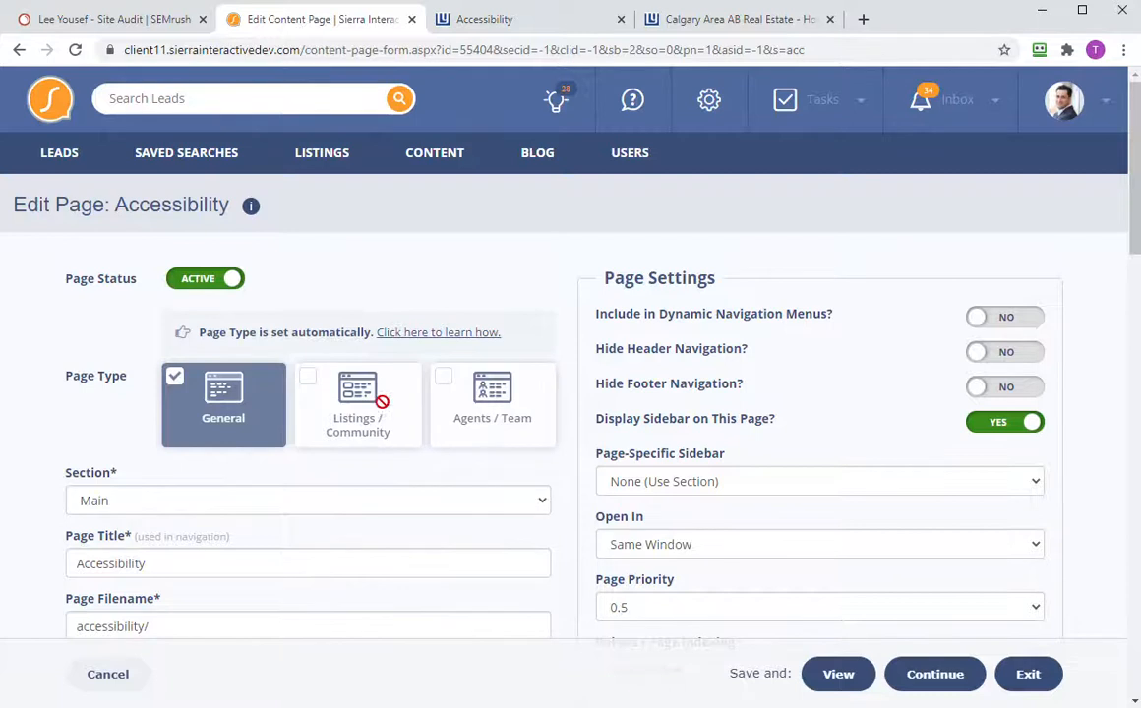
- Paste the copied sentence as Meta Description and 'Accessibility Statement' as Meta Keywords
scroll(369, 427, down, 5)
scroll(369, 428, down, 1)
click(319, 455)
key(ctrl+v)
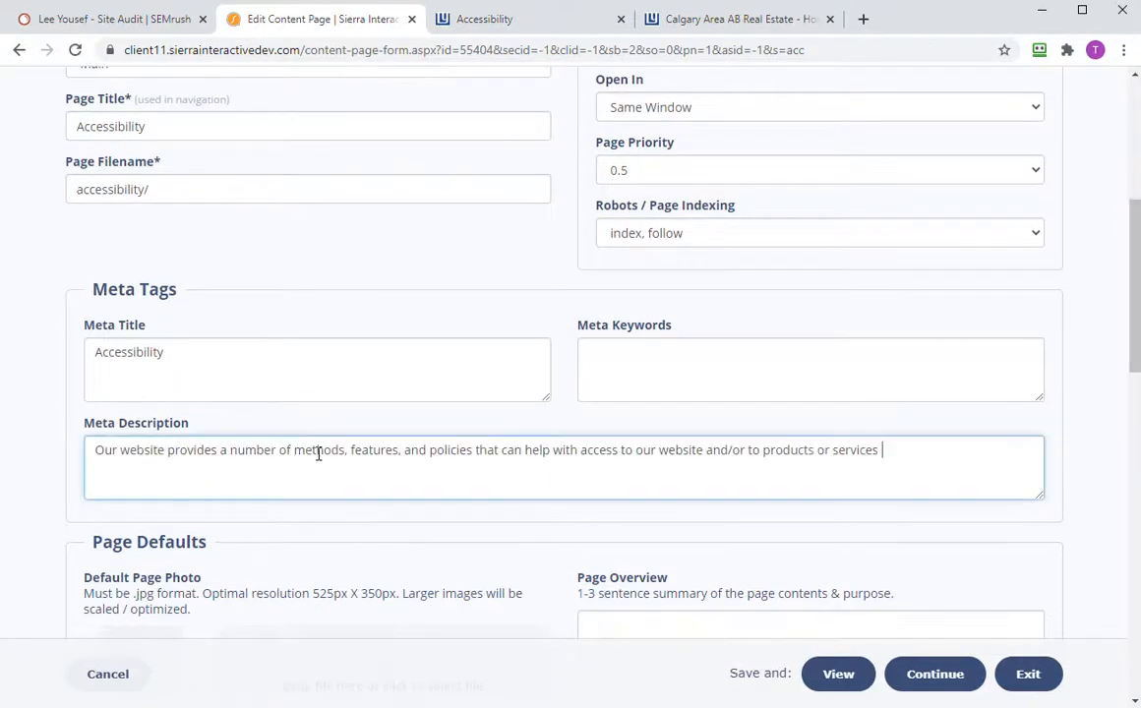
click(221, 359)
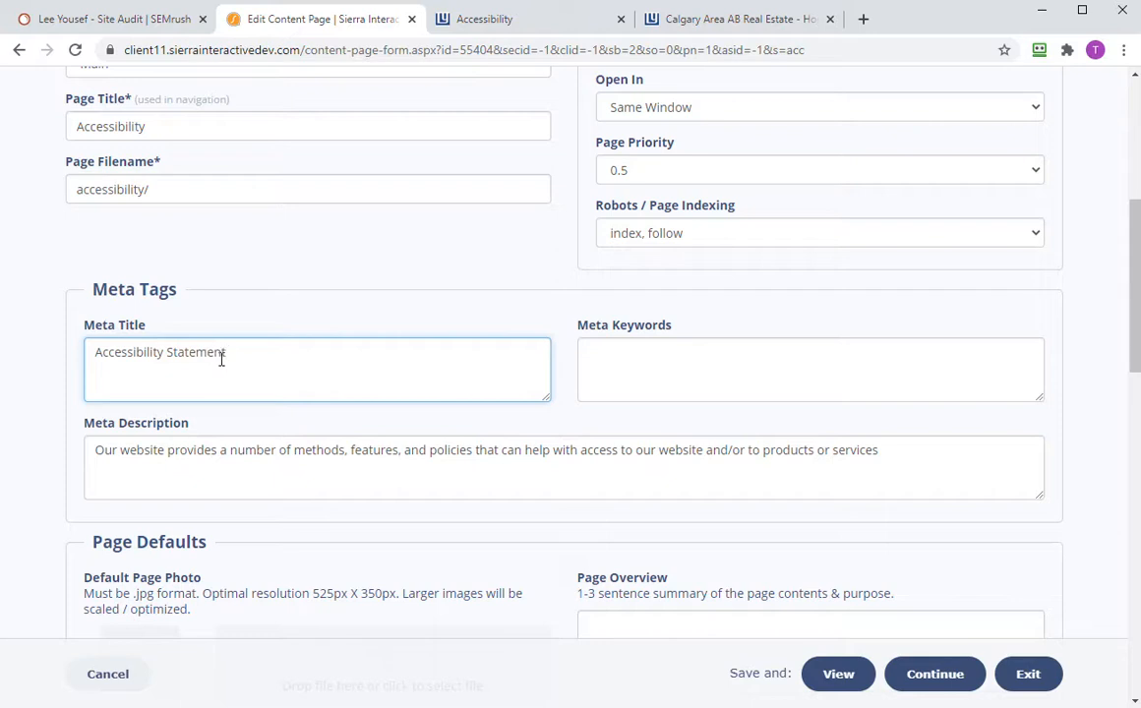
drag(271, 352, 94, 343)
key(ctrl+c)
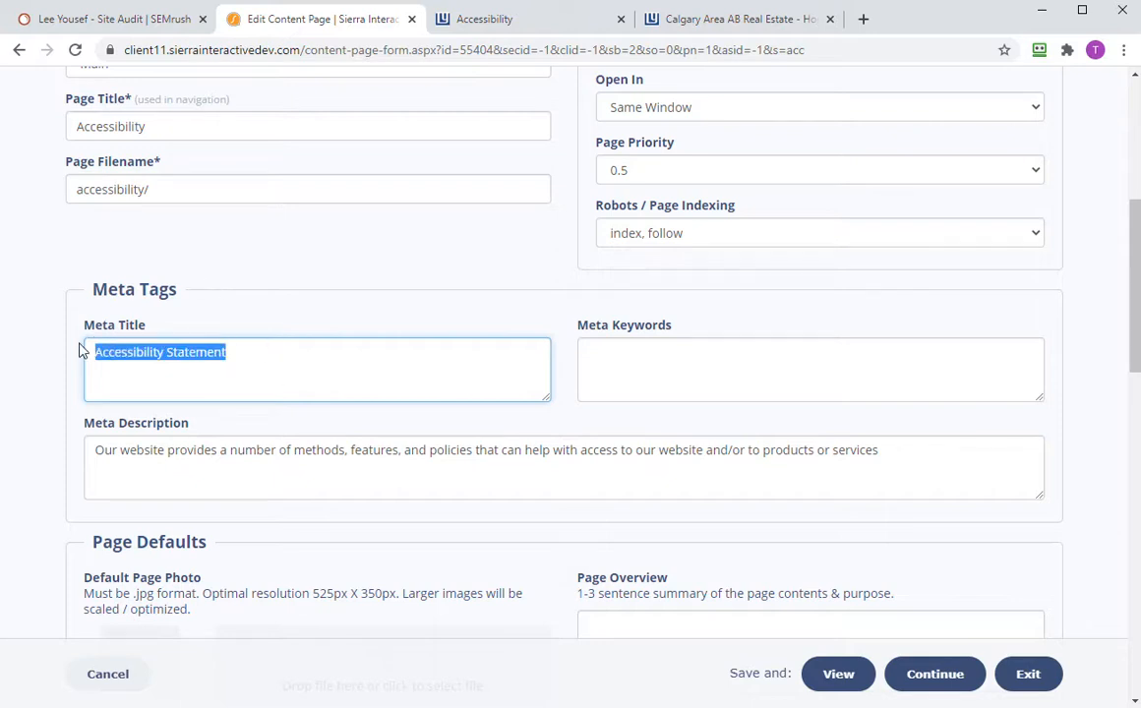
click(626, 371)
key(ctrl+v)
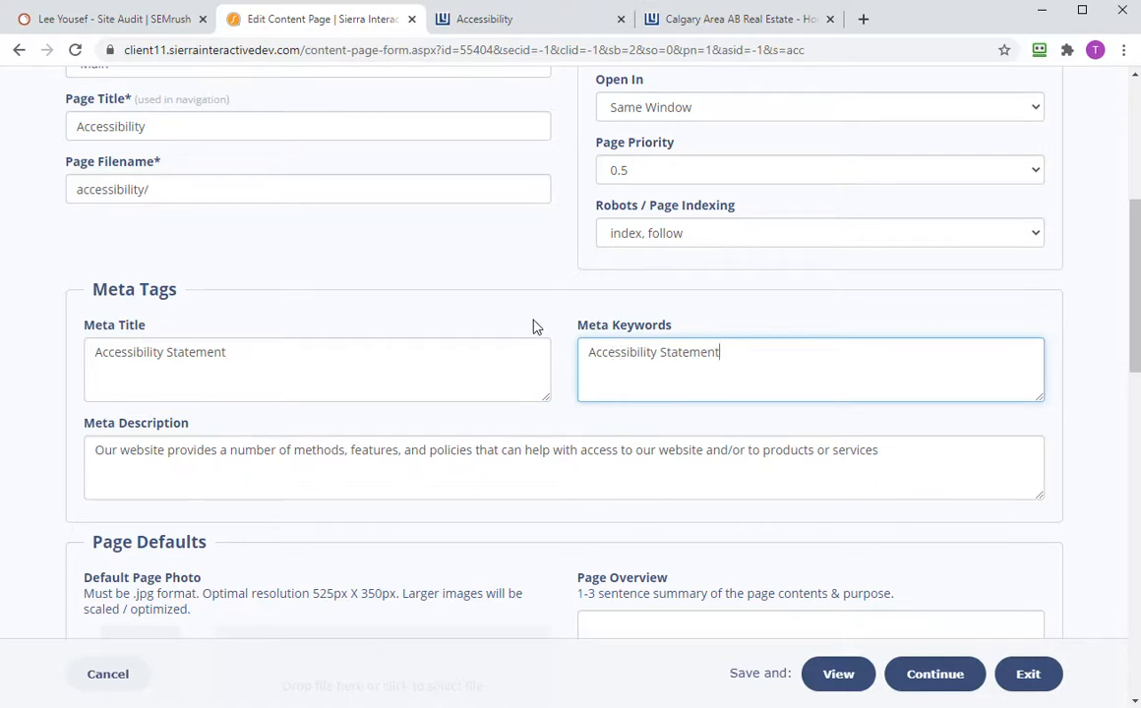
- Set Page Indexing to 'noindex, follow' and save the Accessibility page
click(637, 234)
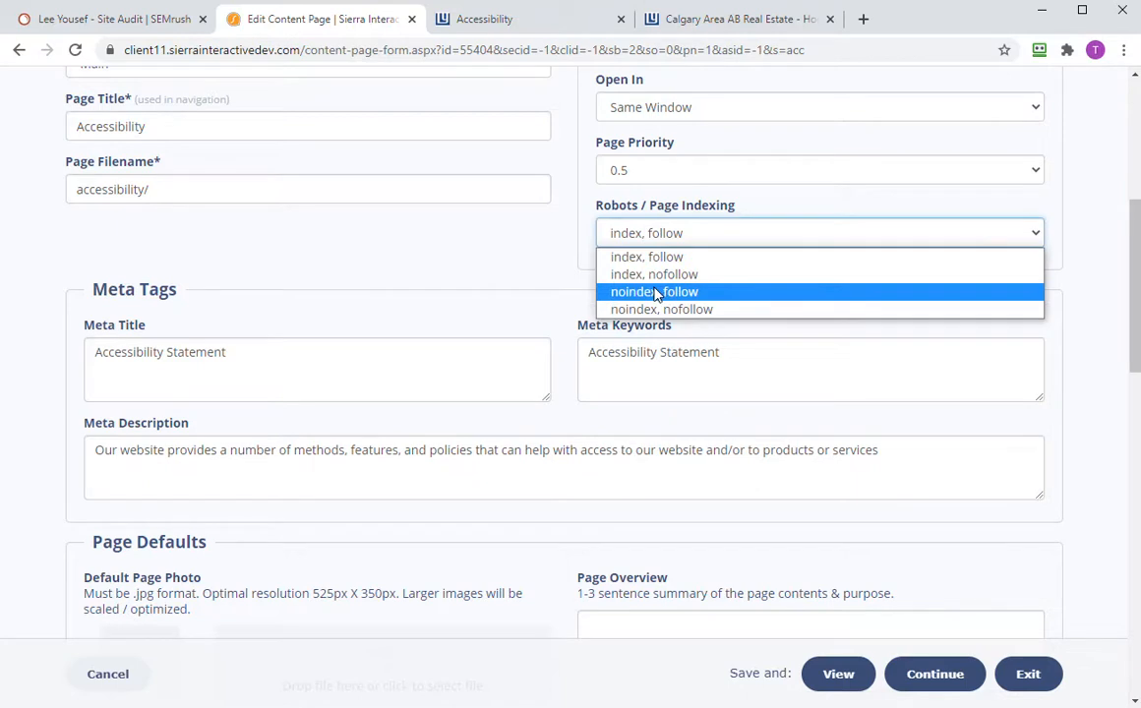
click(656, 292)
click(556, 29)
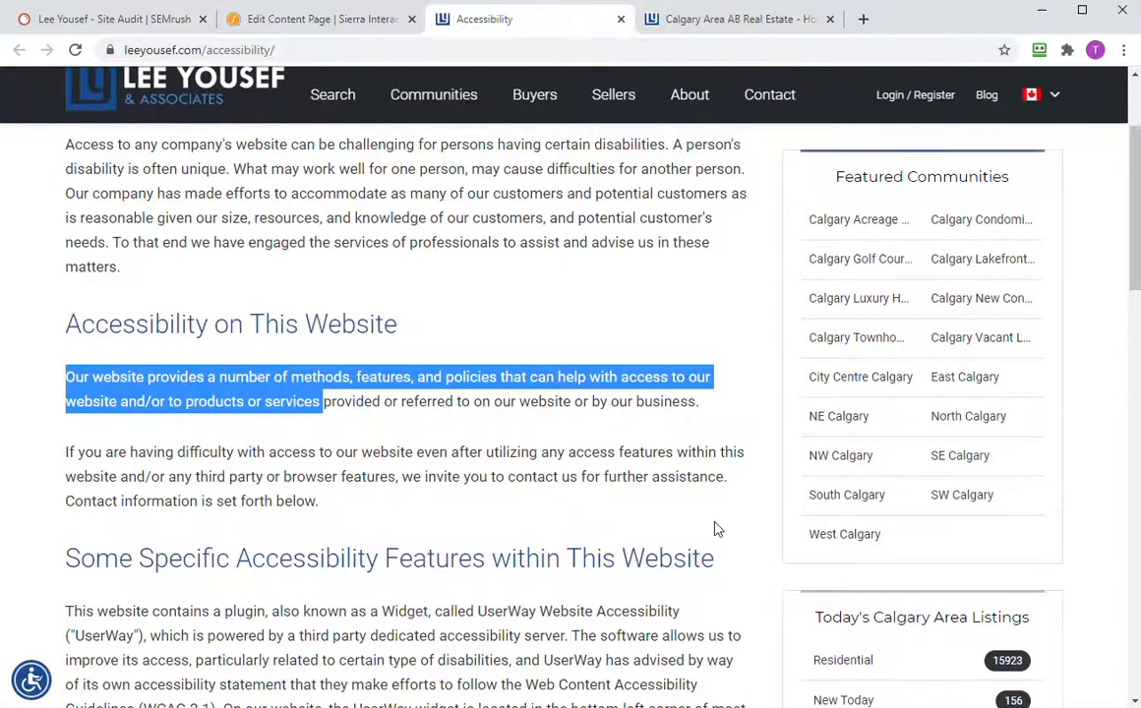
click(342, 24)
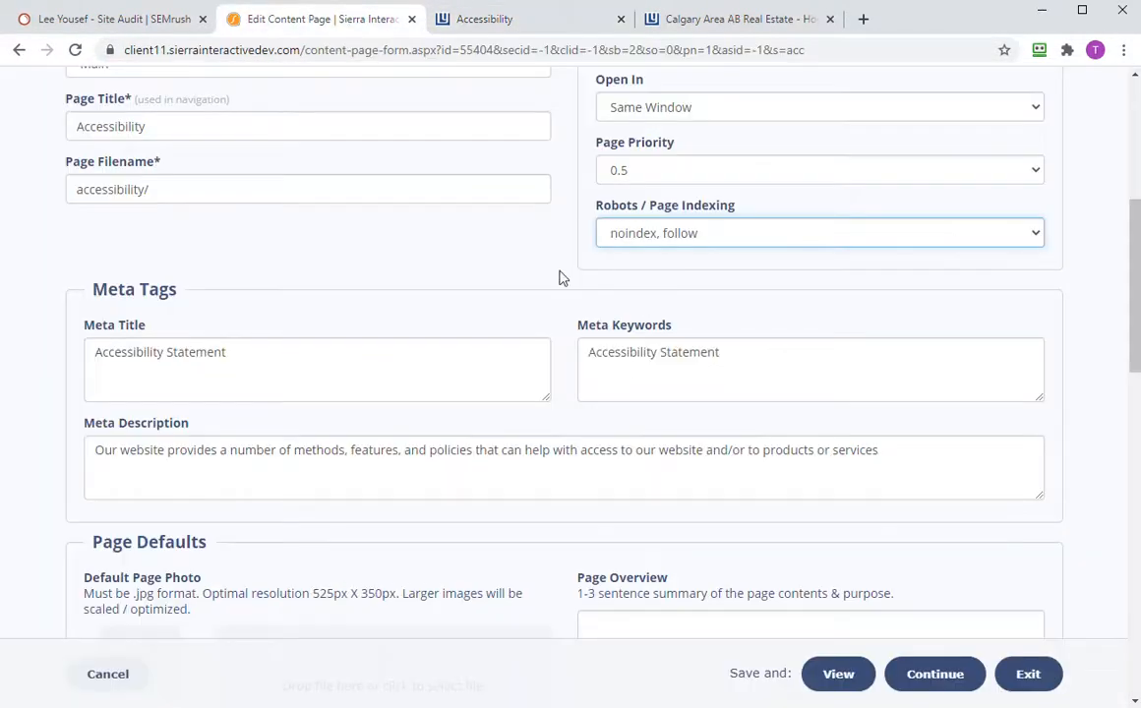
click(938, 674)
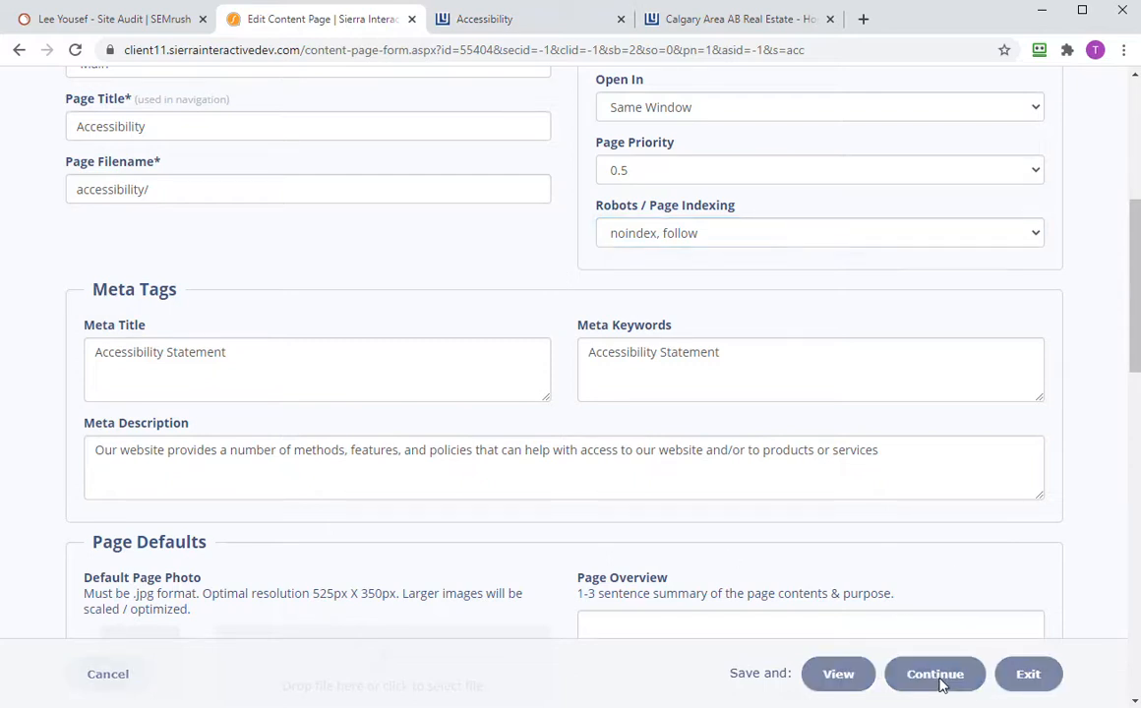
- From SEMrush's duplicate report, open leeyousef.com/lake-homes-in-calgary in a new tab
click(145, 19)
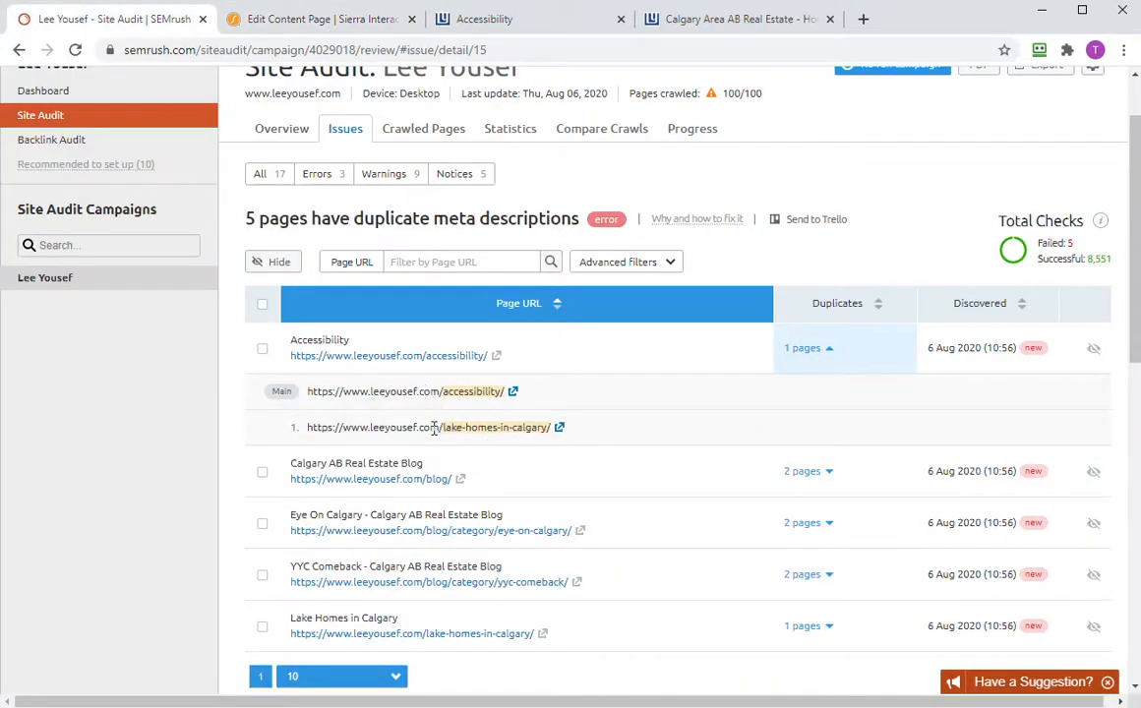
click(558, 430)
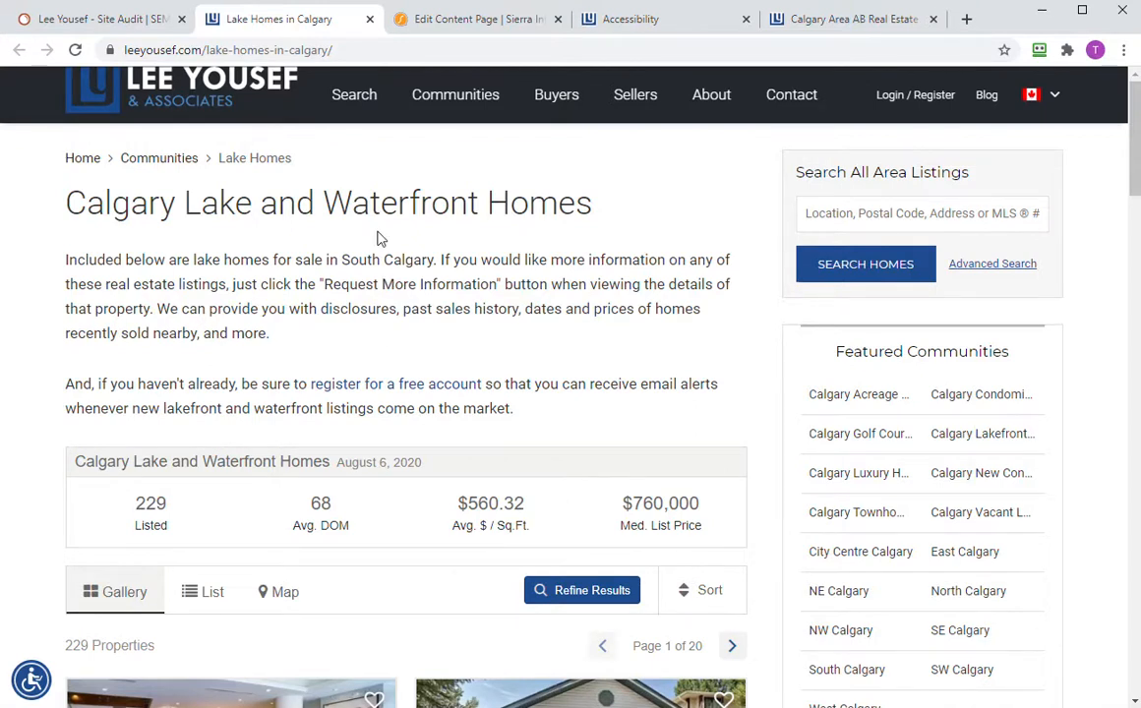
- Close the extra live-site tabs, then save and exit the Accessibility page edit form
click(642, 22)
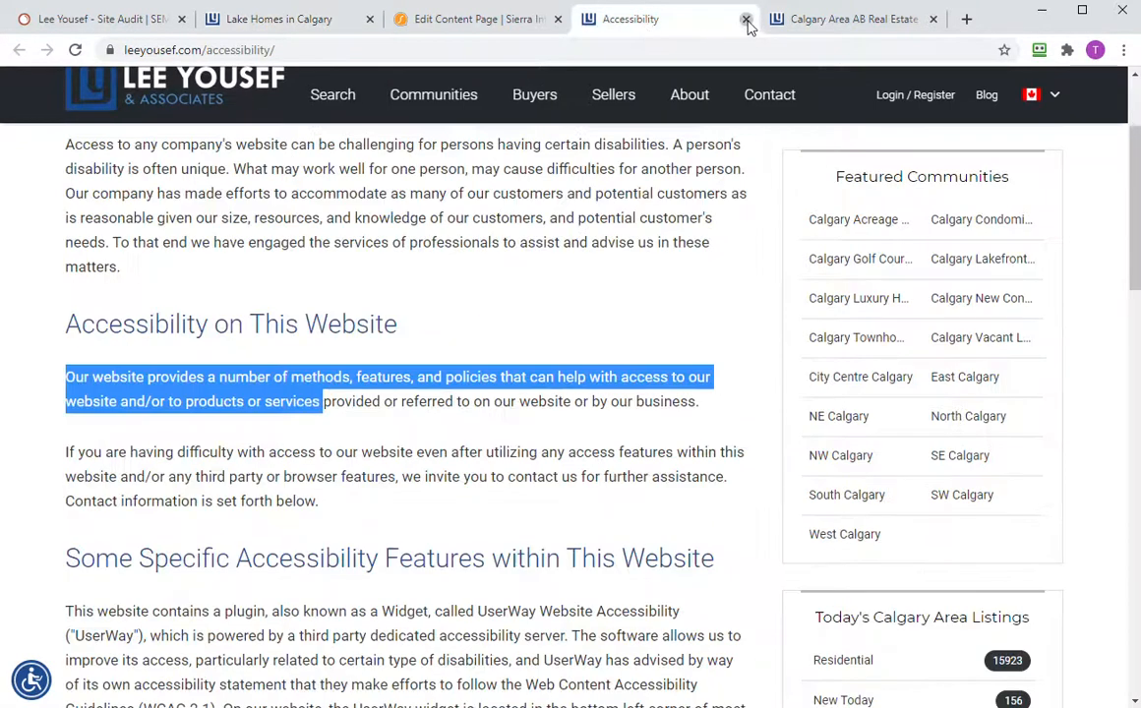
click(746, 20)
click(746, 20)
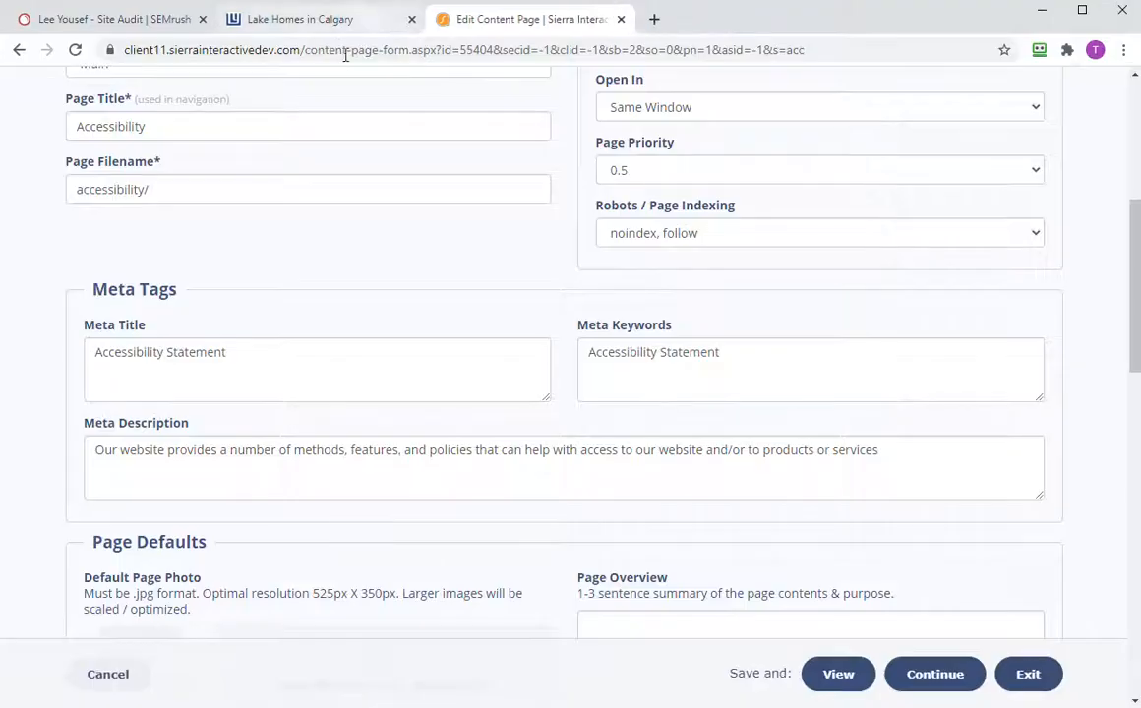
click(338, 24)
click(500, 21)
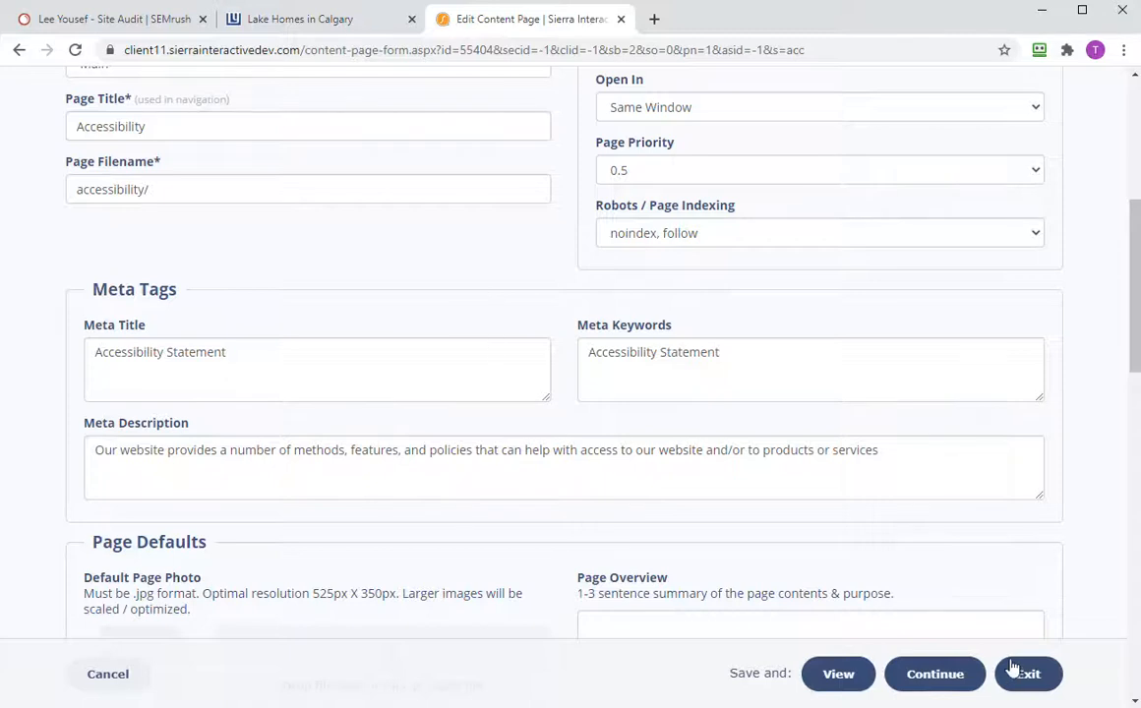
click(919, 687)
click(1033, 669)
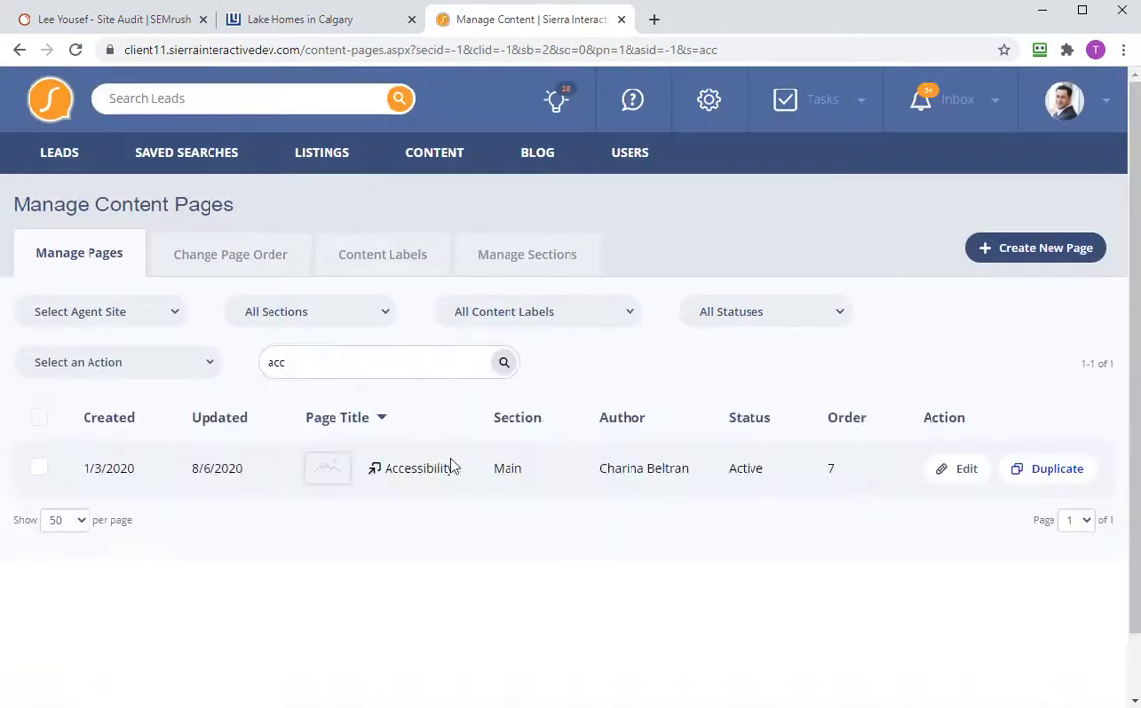
- Search the content page titles for 'lake home', then for just 'lake'
drag(299, 363, 164, 351)
text(lk)
key(BackSpace)
key(BackSpace)
text(lake homes in calgary)
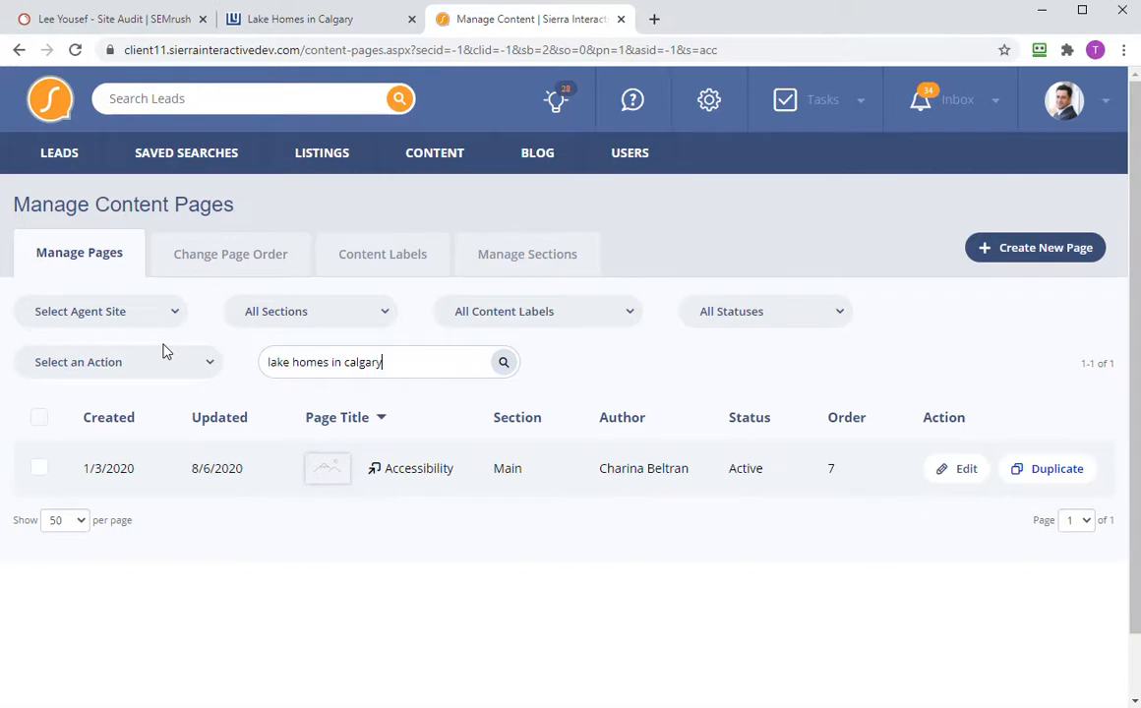
key(Return)
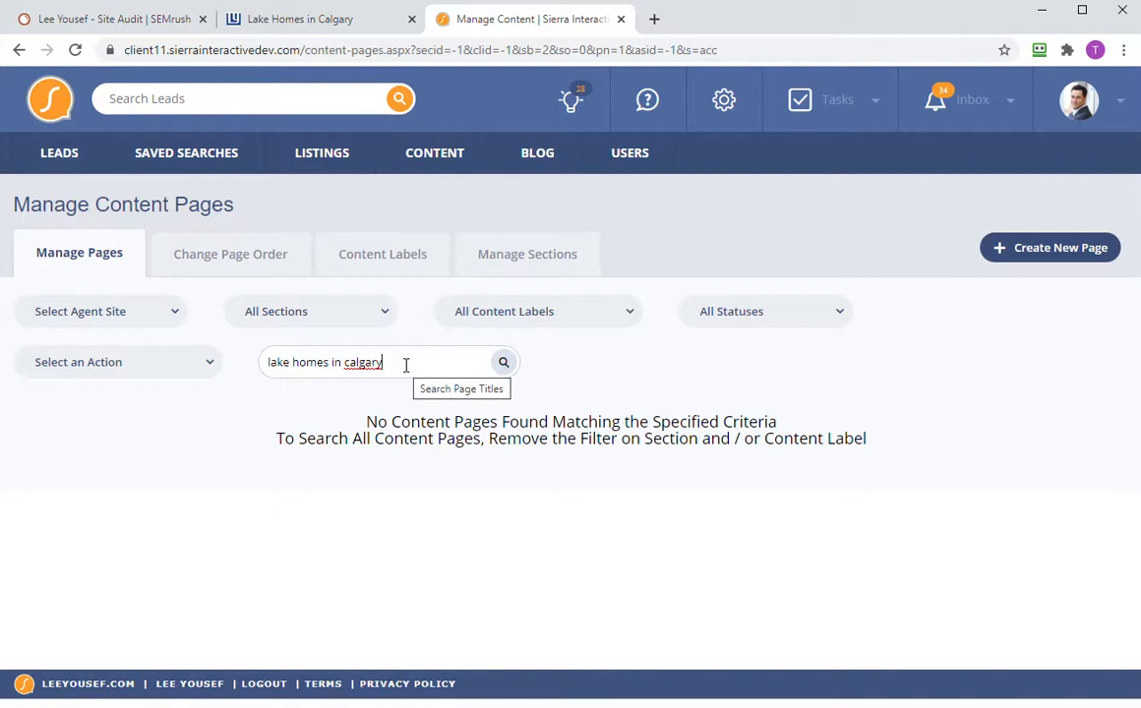
key(BackSpace)
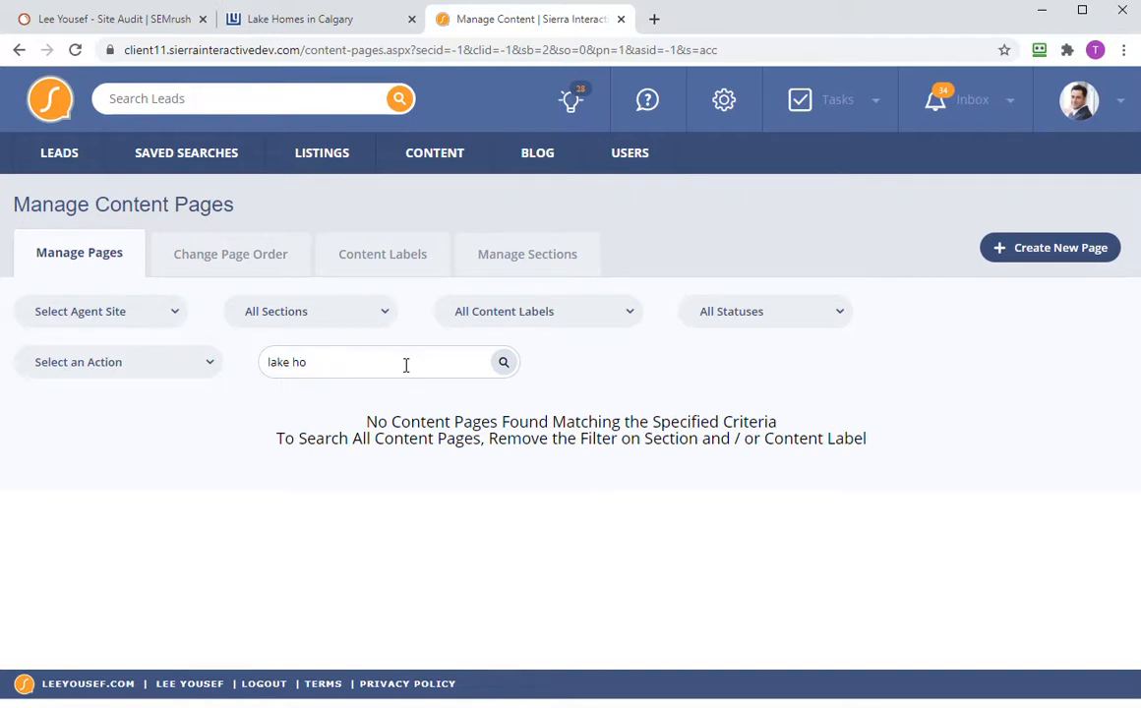
key(Return)
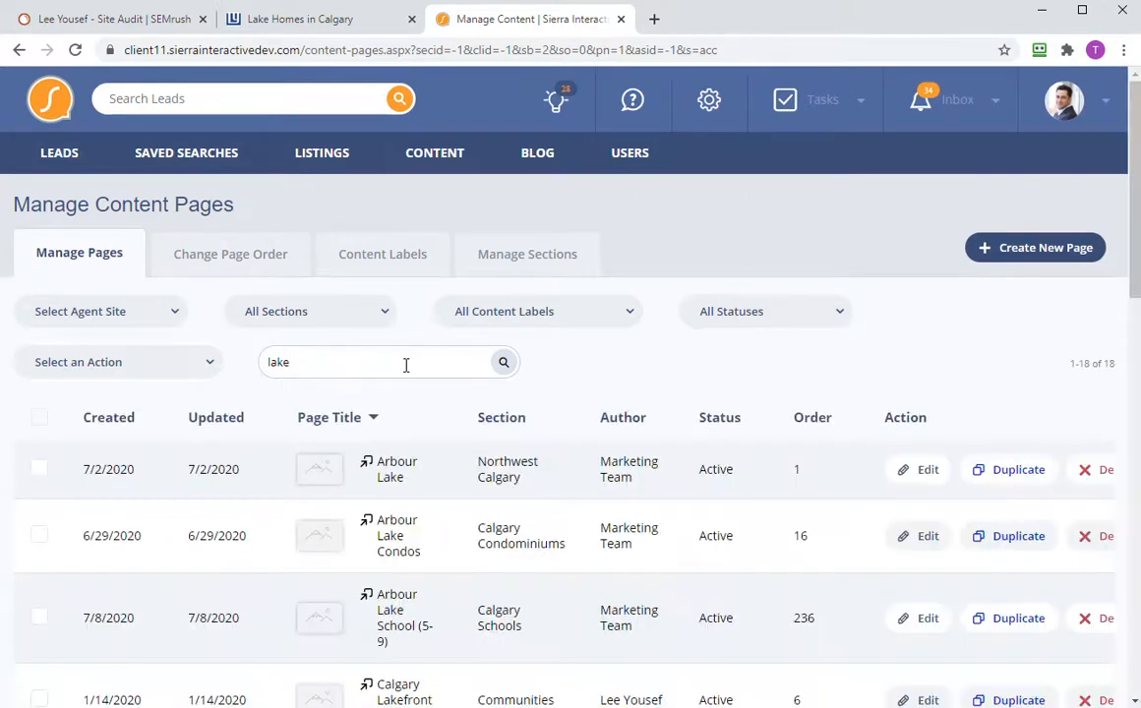
- Search pages using the live heading, narrowed to 'Calgary Lake', and edit Calgary Lakefront Homes
click(264, 29)
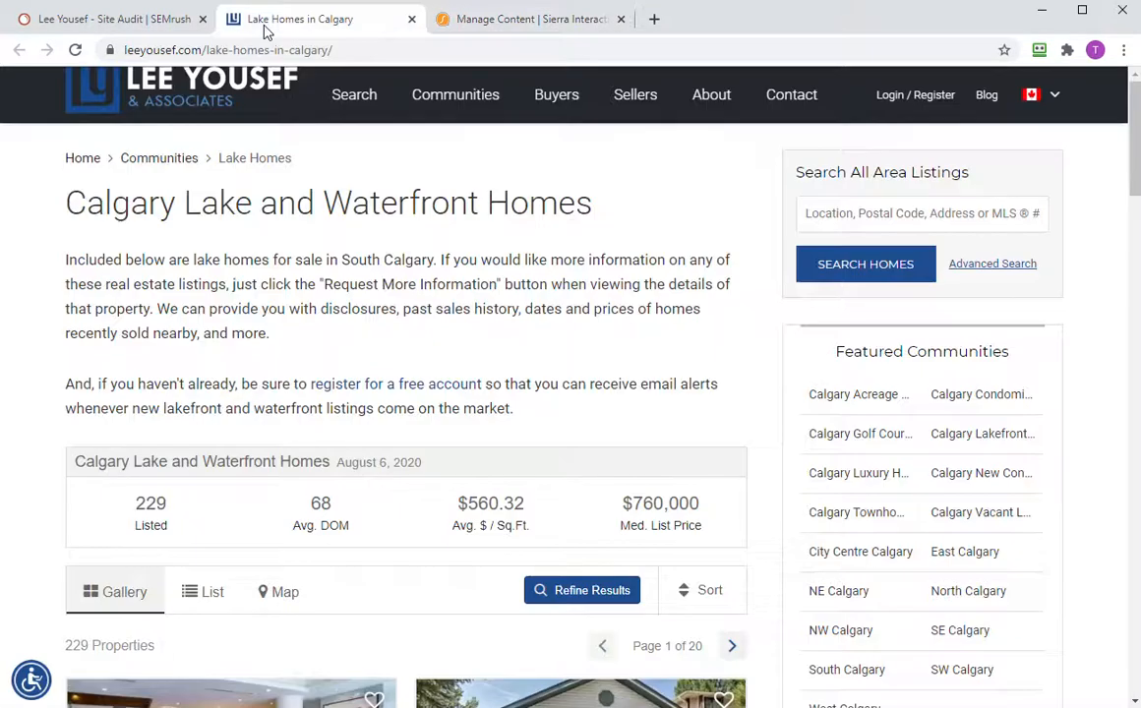
drag(63, 203, 610, 210)
key(ctrl+c)
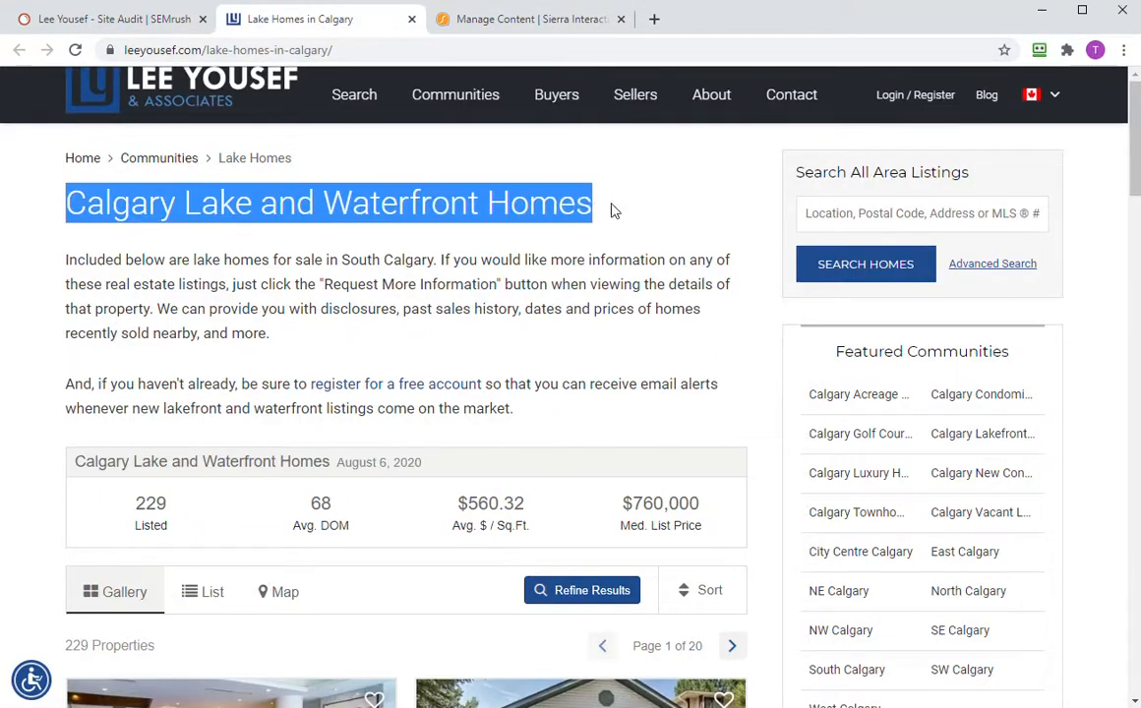
click(580, 21)
click(376, 364)
key(ctrl+a)
key(ctrl+v)
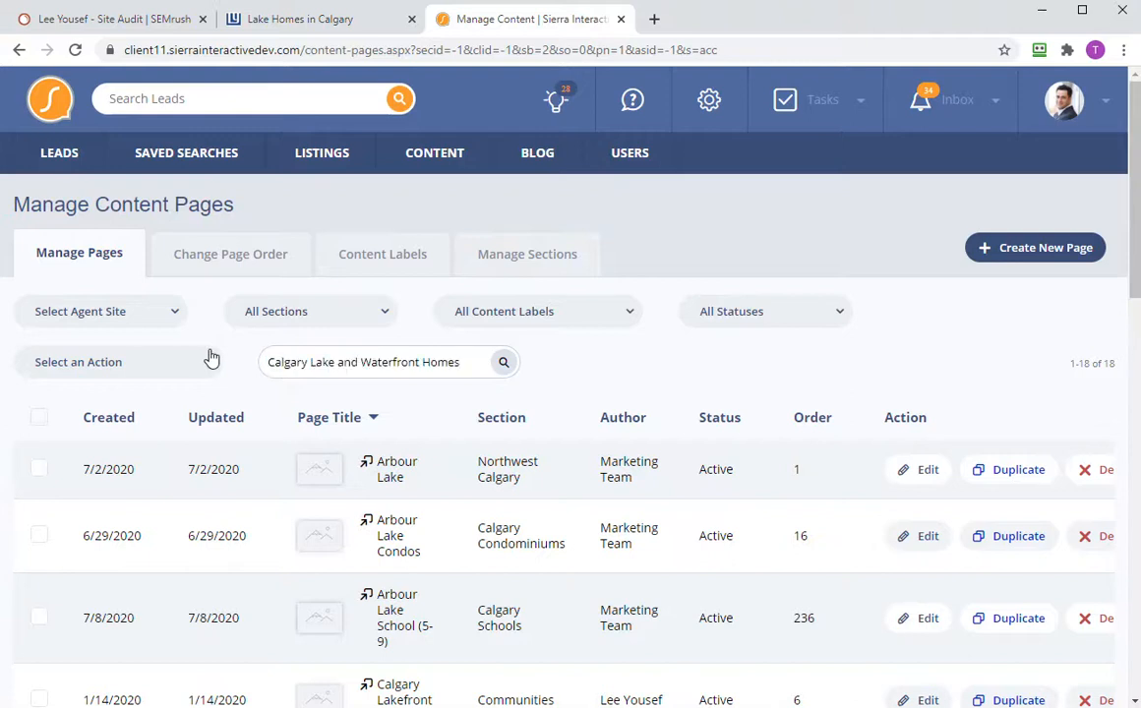
drag(335, 365, 487, 369)
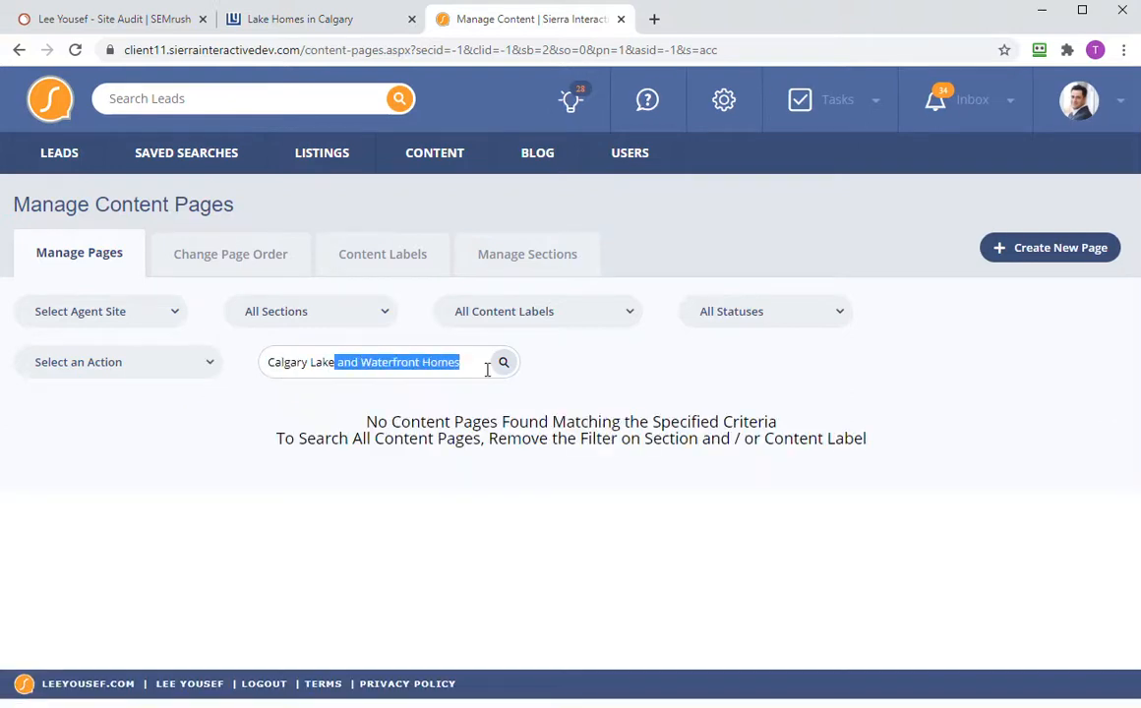
key(BackSpace)
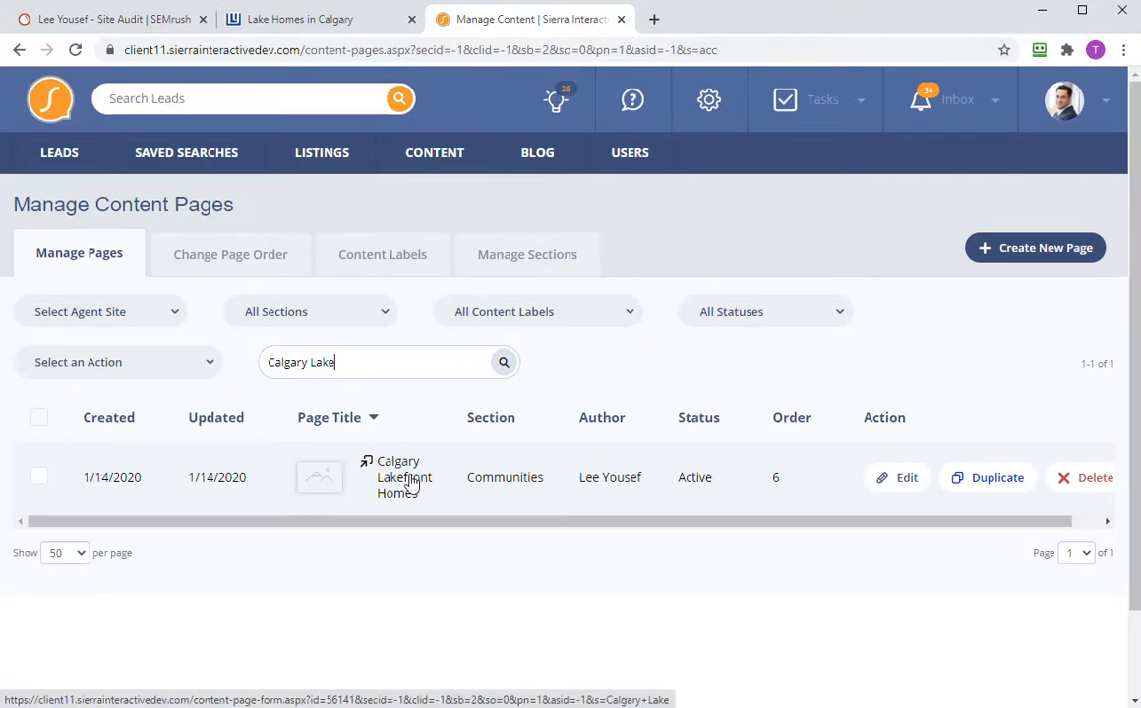
click(908, 481)
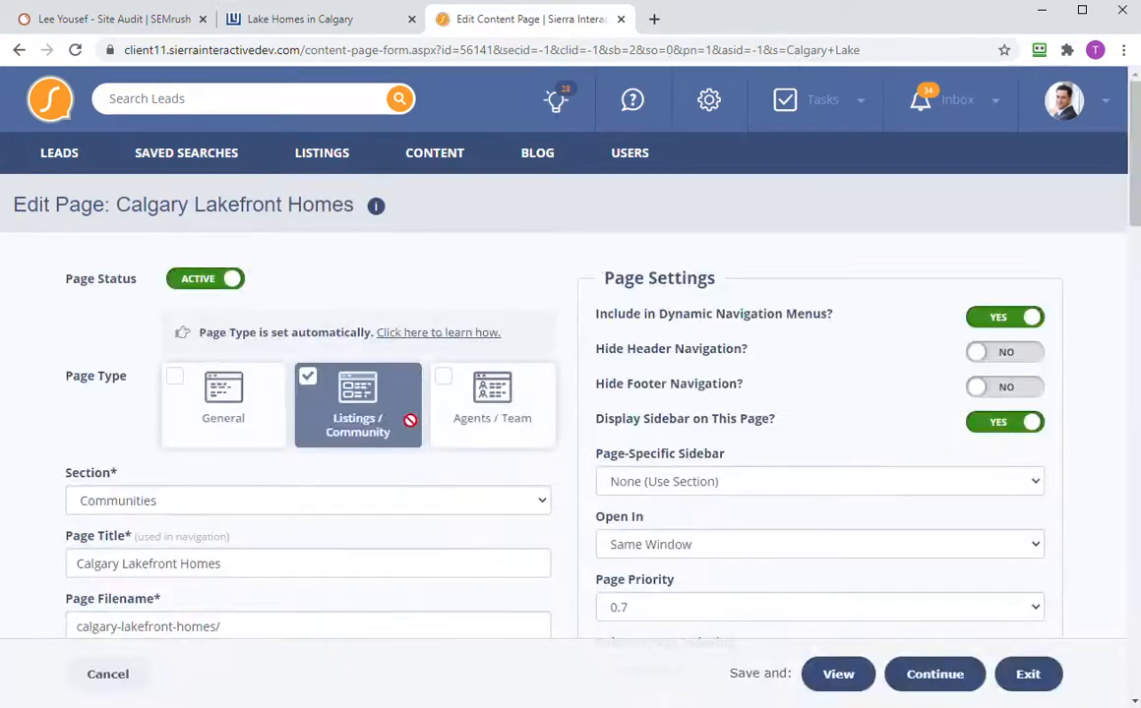
- Copy the lake-homes-in-calgary slug from the live page's address
scroll(108, 460, down, 2)
scroll(234, 351, up, 1)
click(309, 20)
drag(203, 50, 330, 52)
key(ctrl+c)
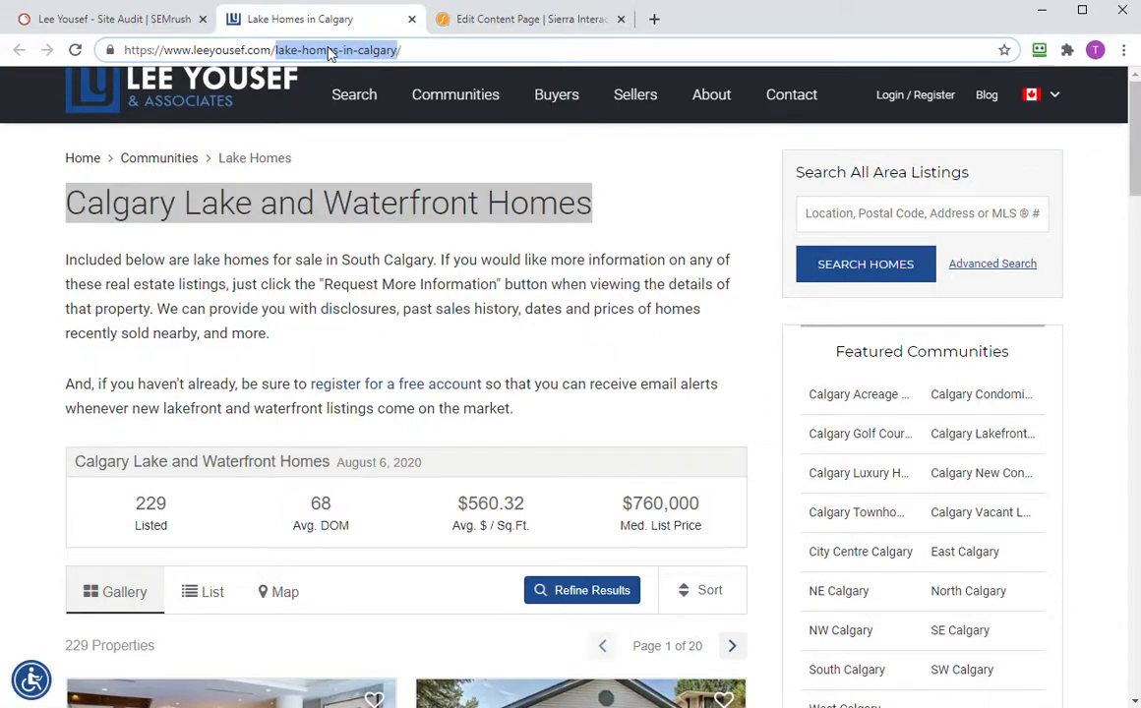
click(496, 22)
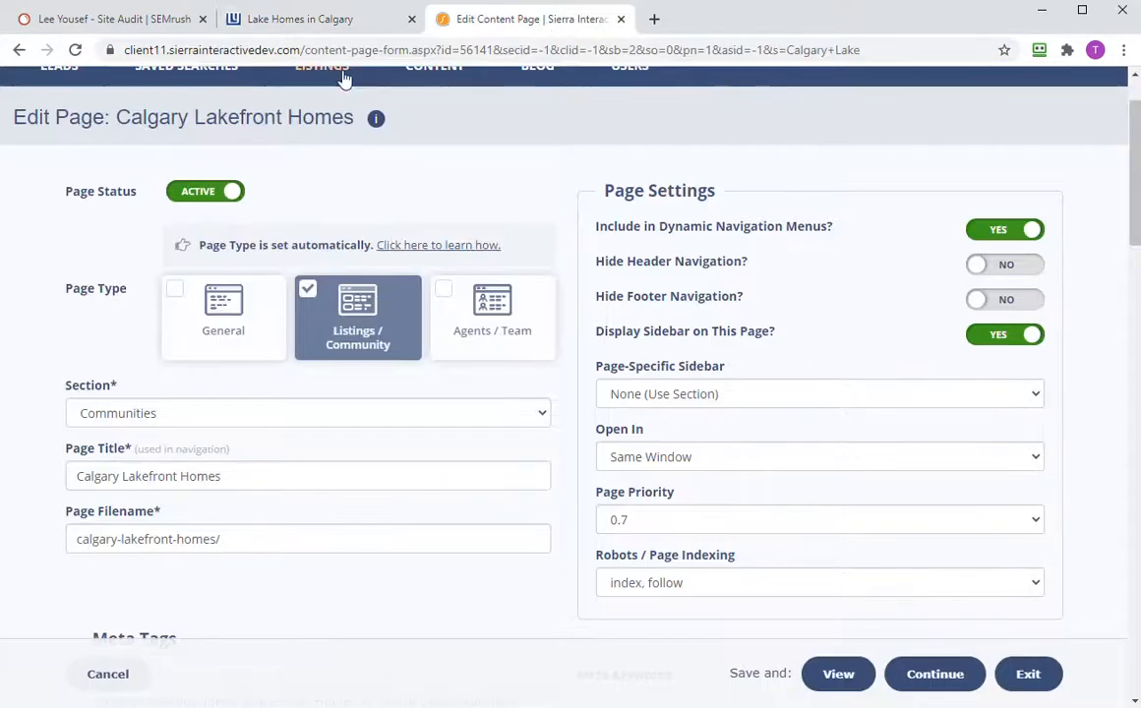
click(325, 25)
click(556, 25)
- Open the content pages list and search titles for the lake-homes-in-calgary slug
scroll(516, 236, down, 7)
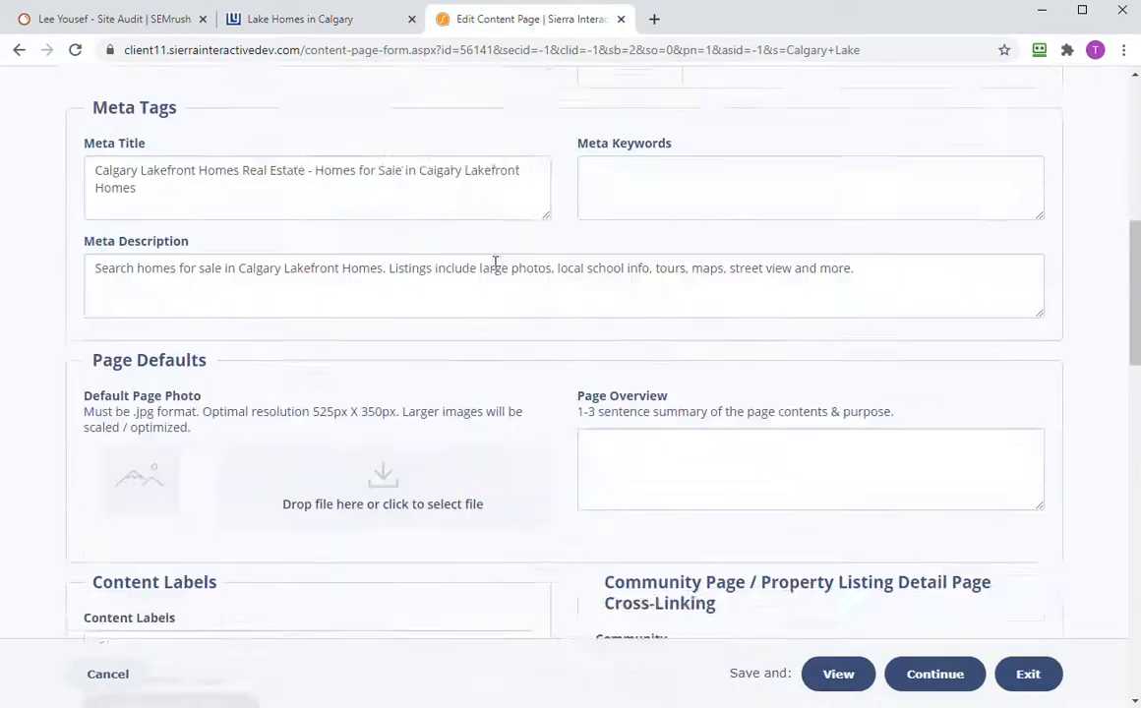
scroll(482, 264, up, 7)
mouse_move(437, 155)
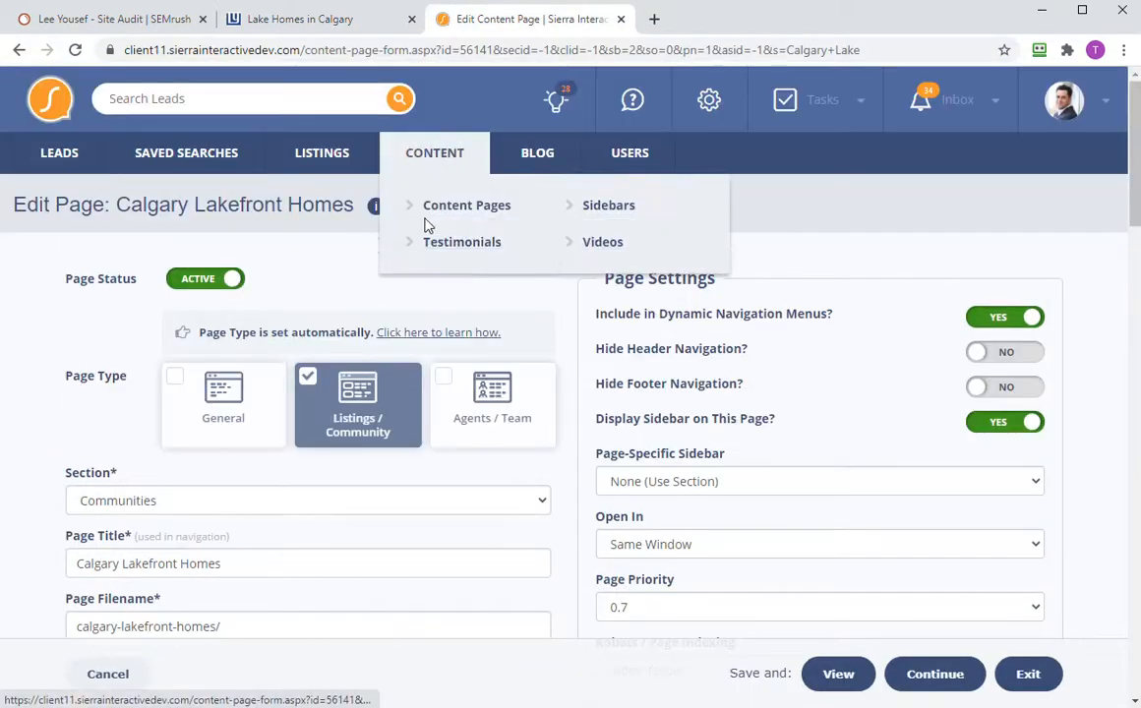
click(462, 208)
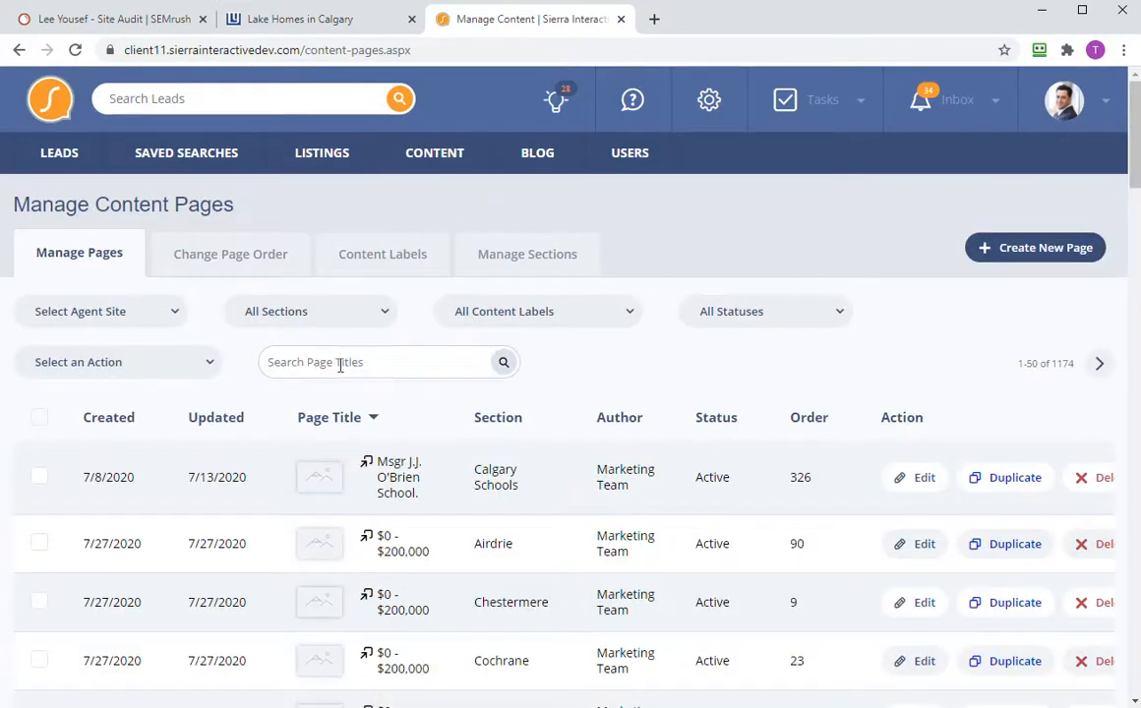
click(340, 364)
key(ctrl+v)
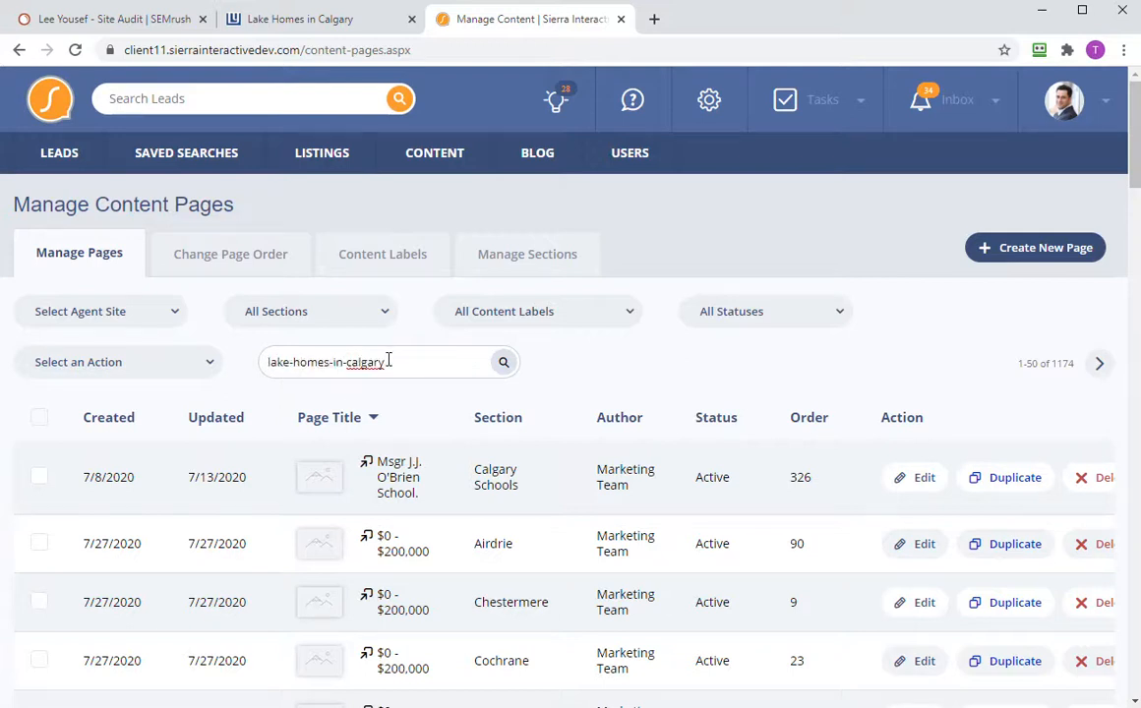
key(Return)
- Narrow the search to 'lake' and scroll the results to find Lake Homes
drag(378, 358, 294, 360)
key(BackSpace)
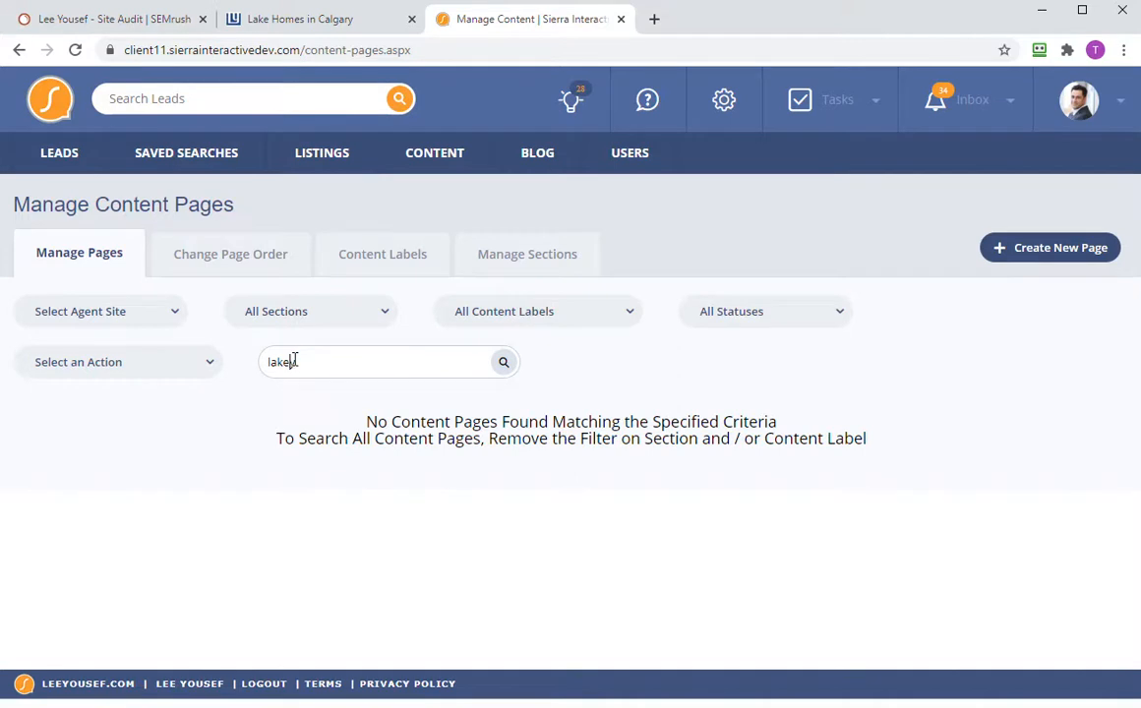
key(Return)
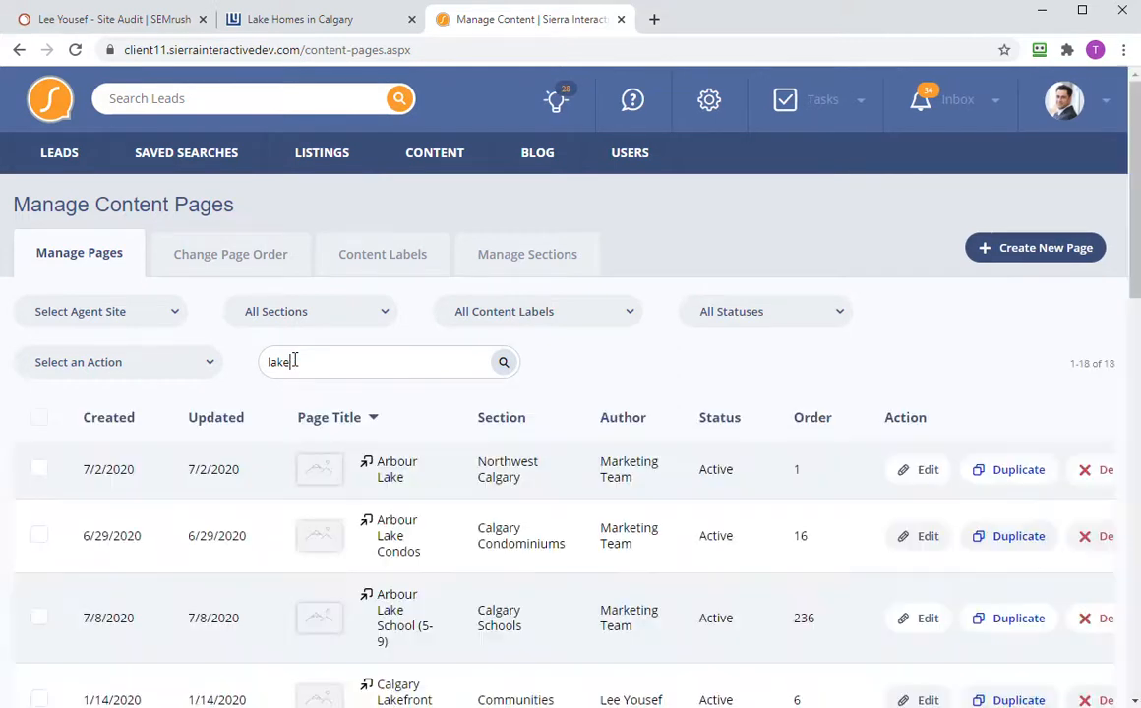
scroll(433, 423, down, 6)
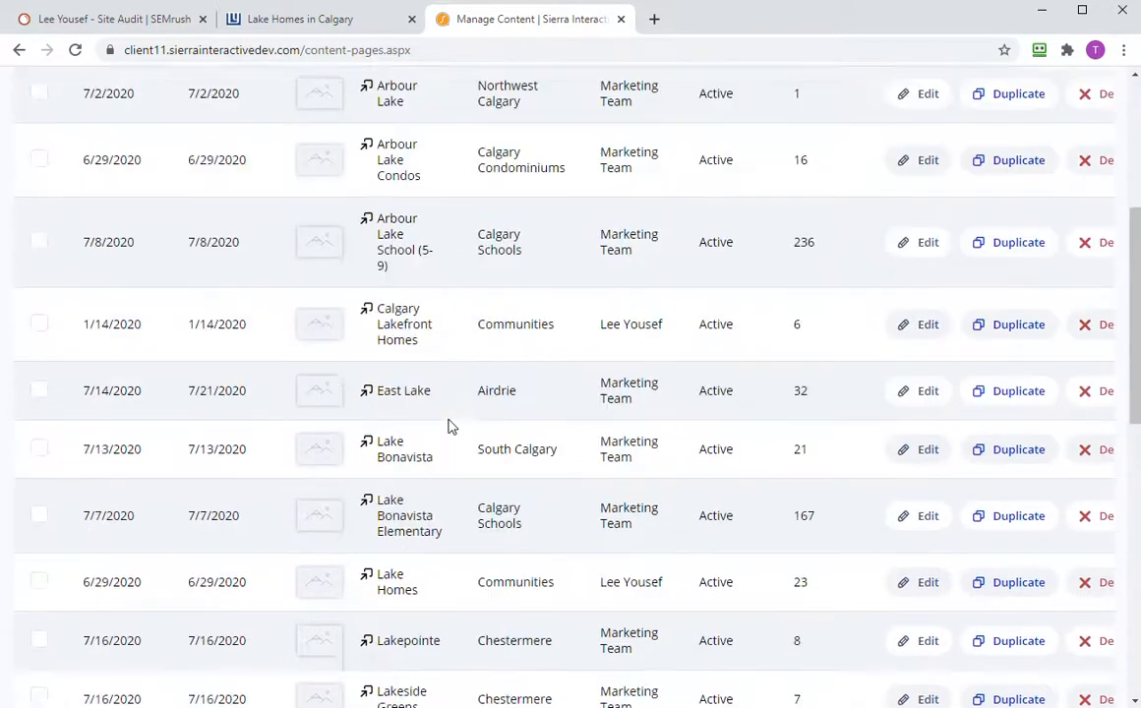
scroll(447, 426, down, 7)
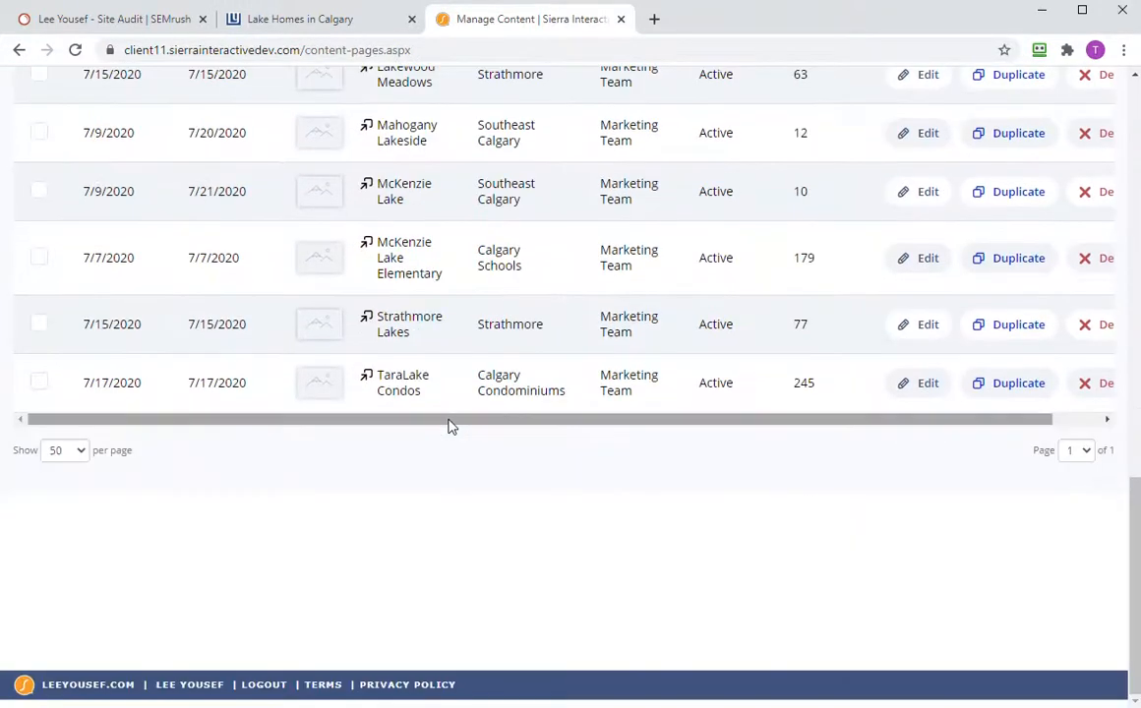
scroll(443, 404, up, 7)
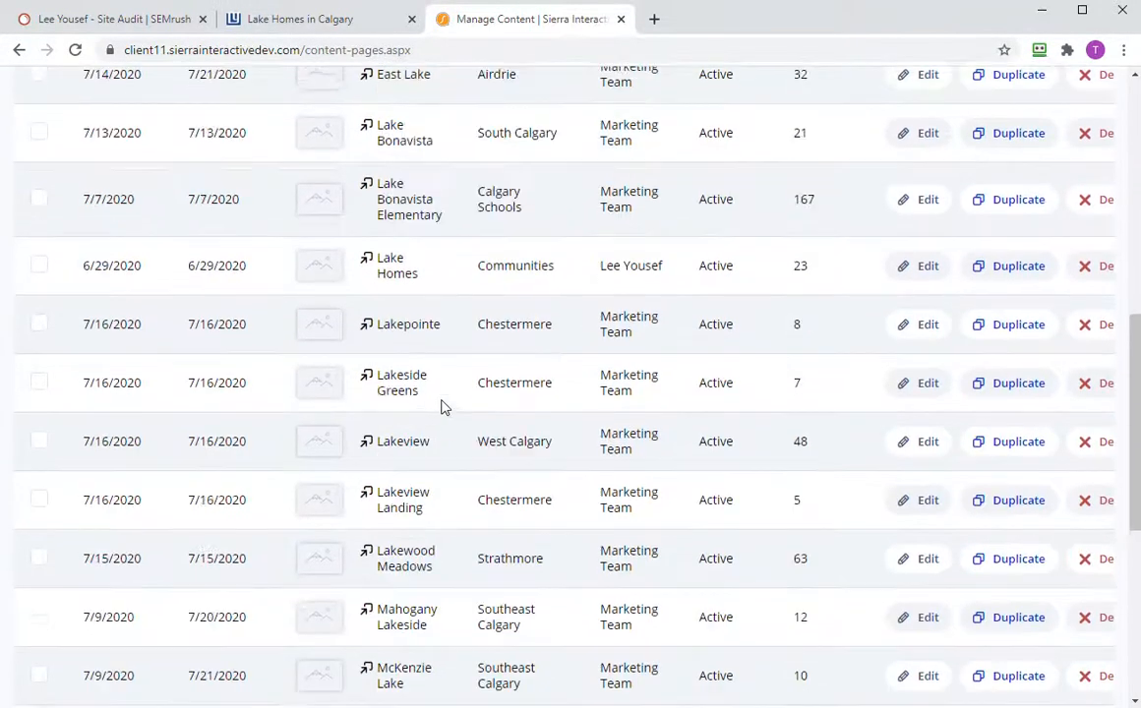
scroll(442, 407, up, 4)
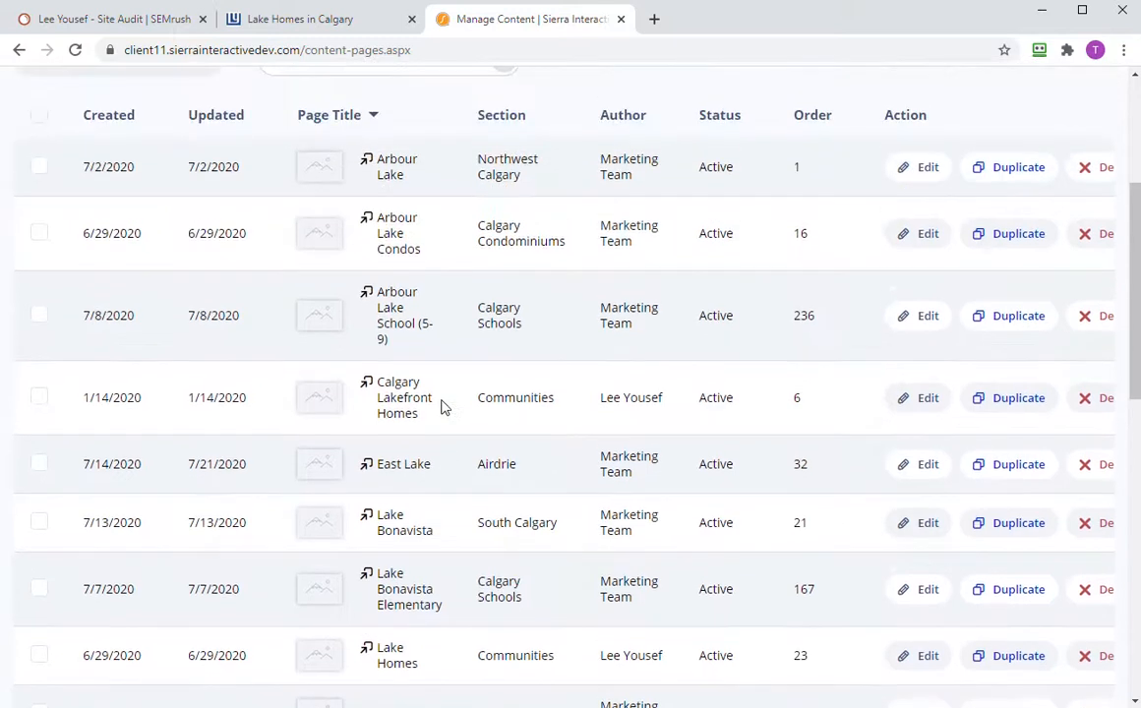
scroll(441, 407, down, 6)
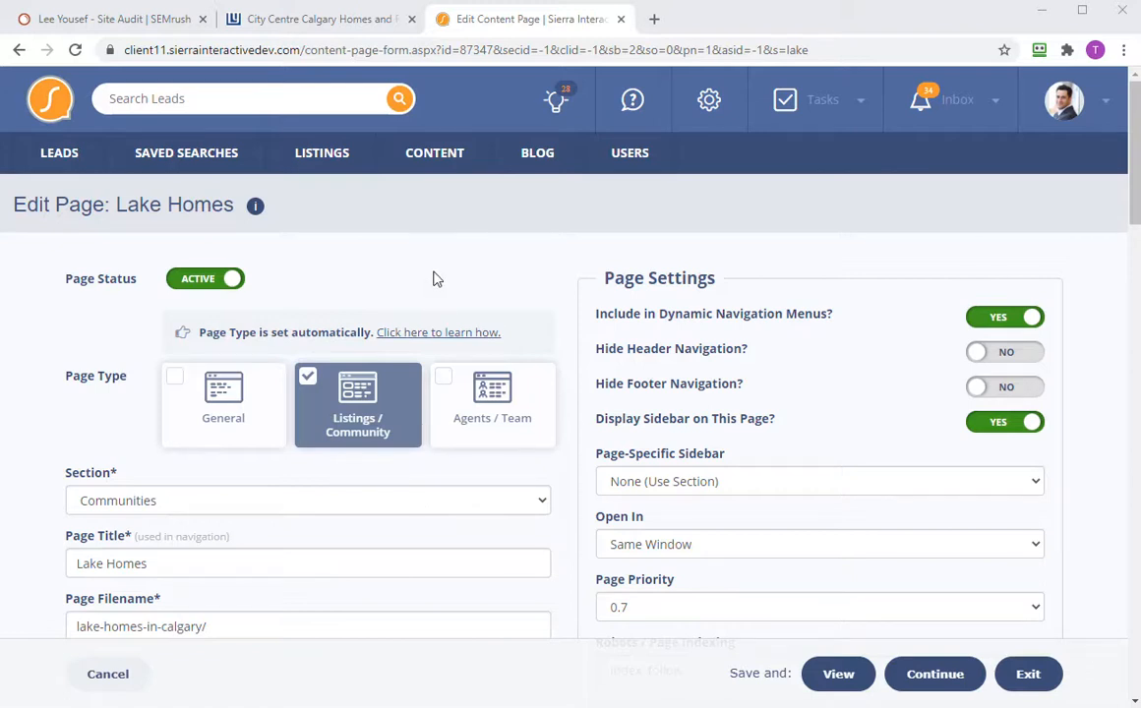
- From the City Centre Calgary page, follow the Lake Homes link under Calgary Property Types
click(326, 20)
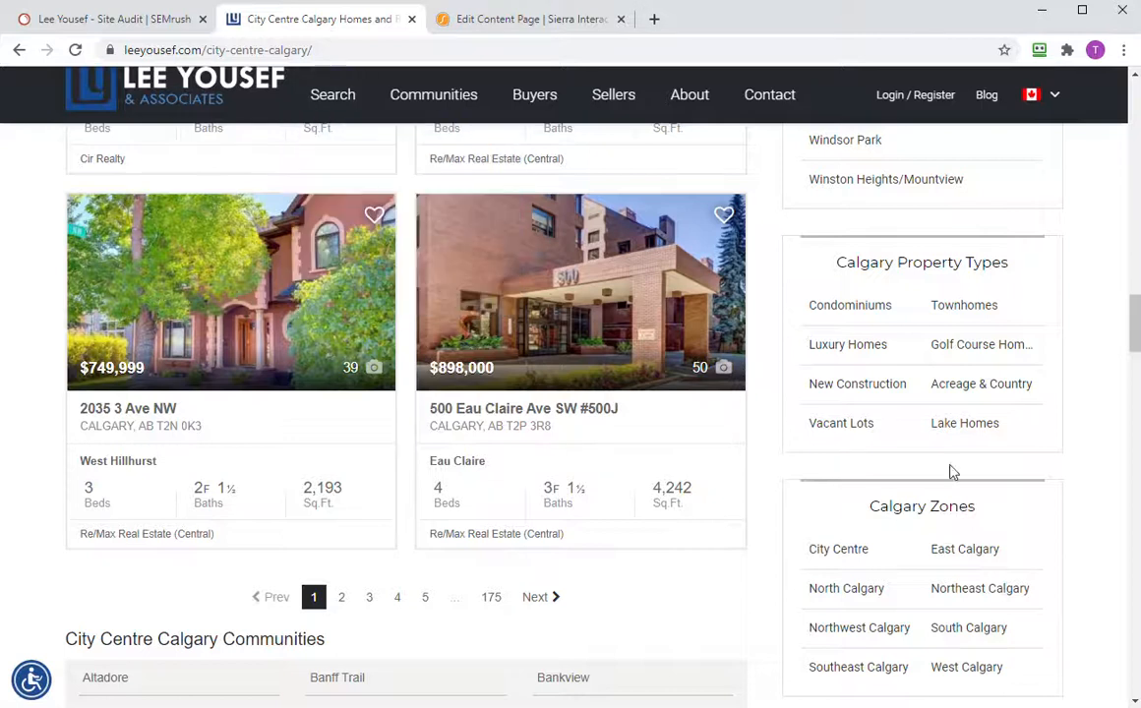
scroll(976, 576, down, 5)
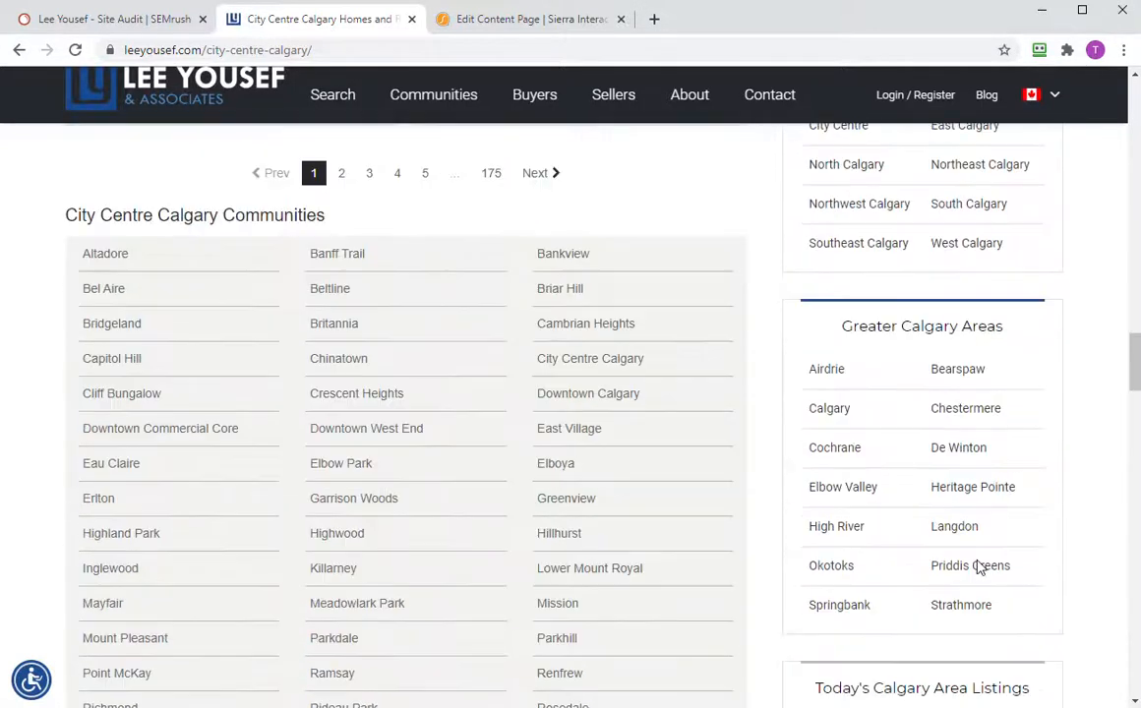
scroll(977, 551, up, 5)
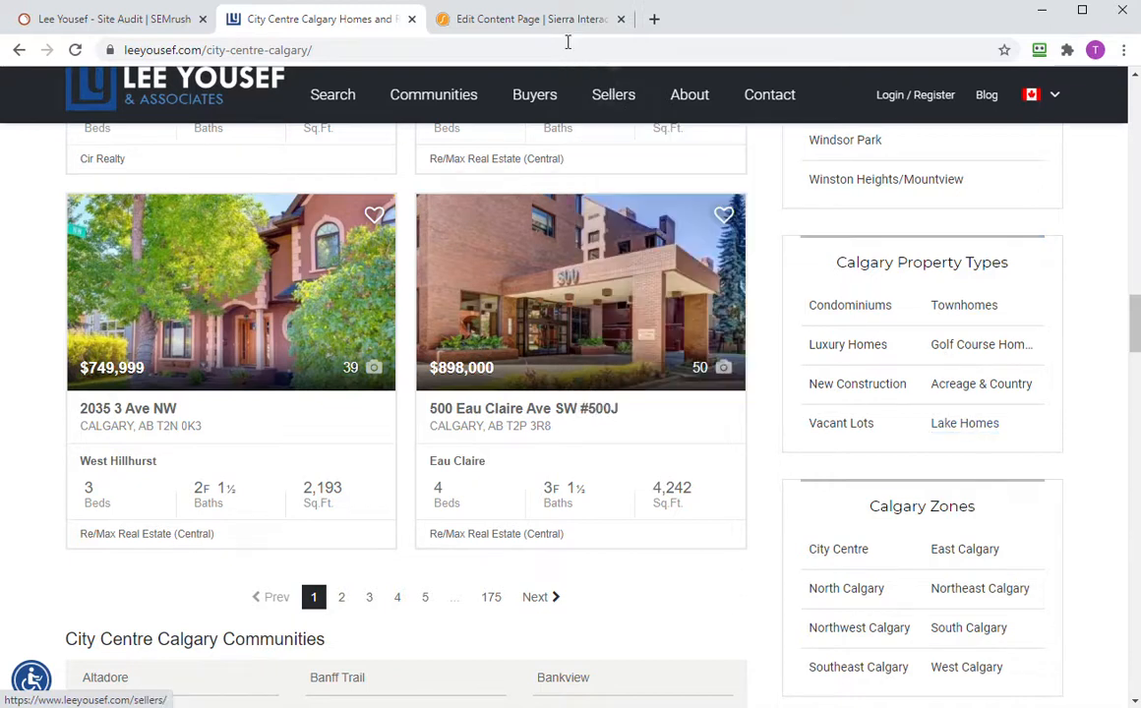
click(128, 22)
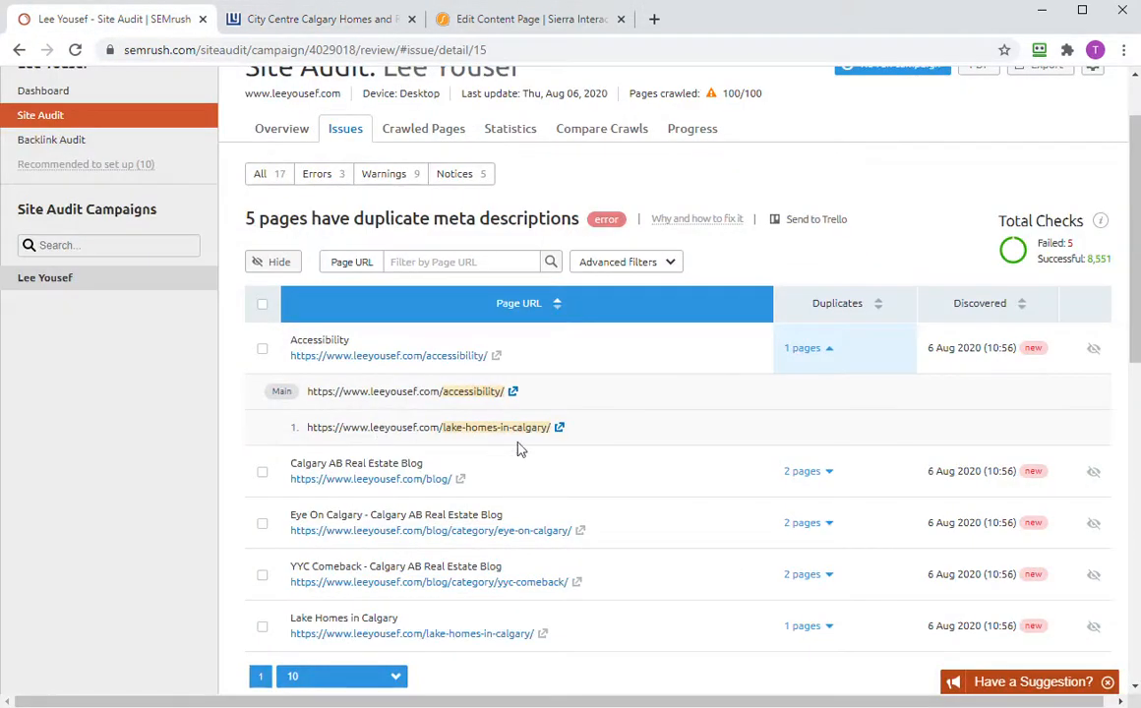
click(325, 21)
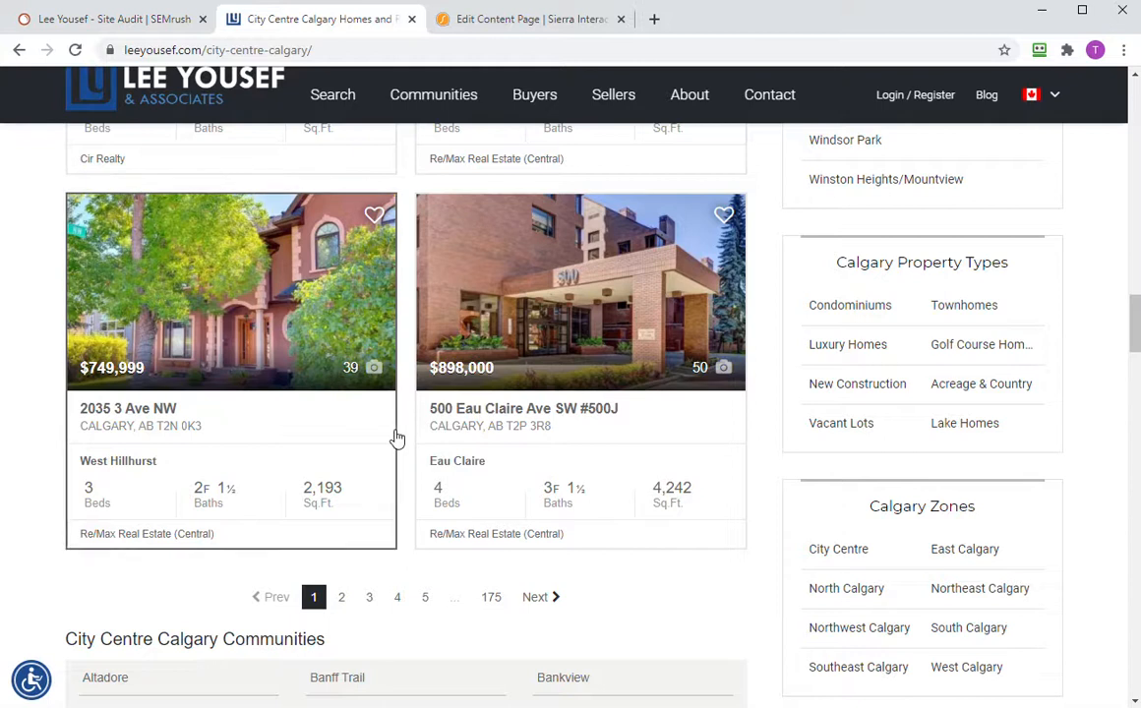
scroll(394, 438, down, 5)
scroll(395, 438, up, 12)
scroll(395, 438, up, 10)
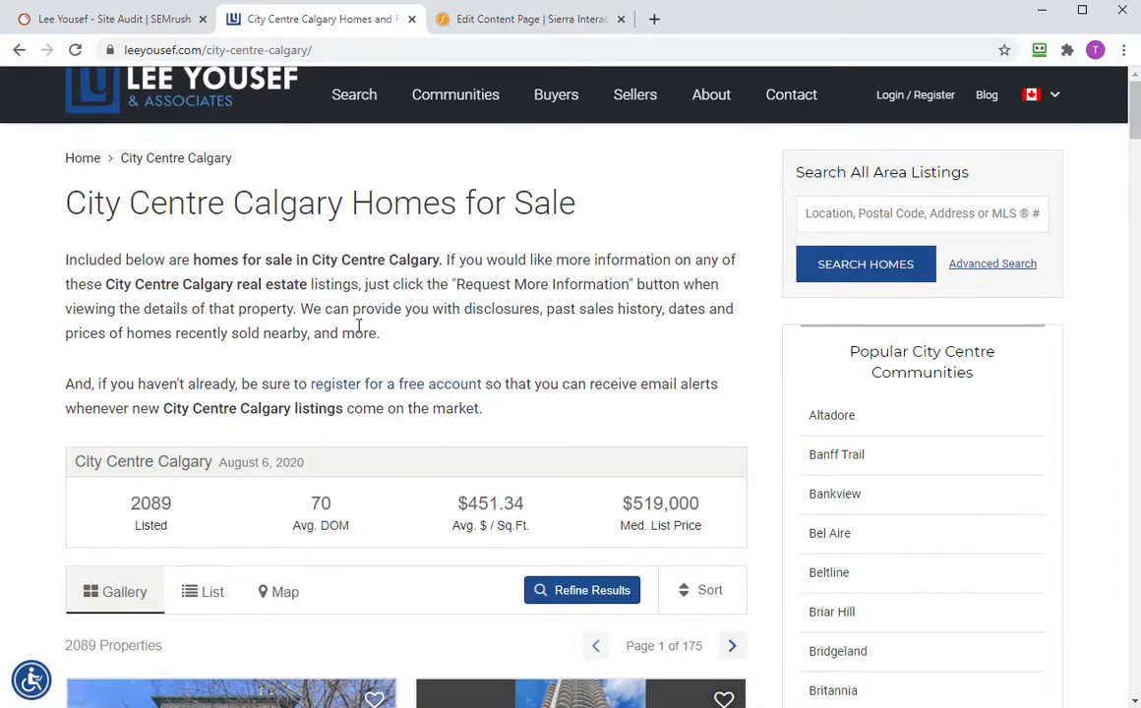
scroll(755, 438, down, 15)
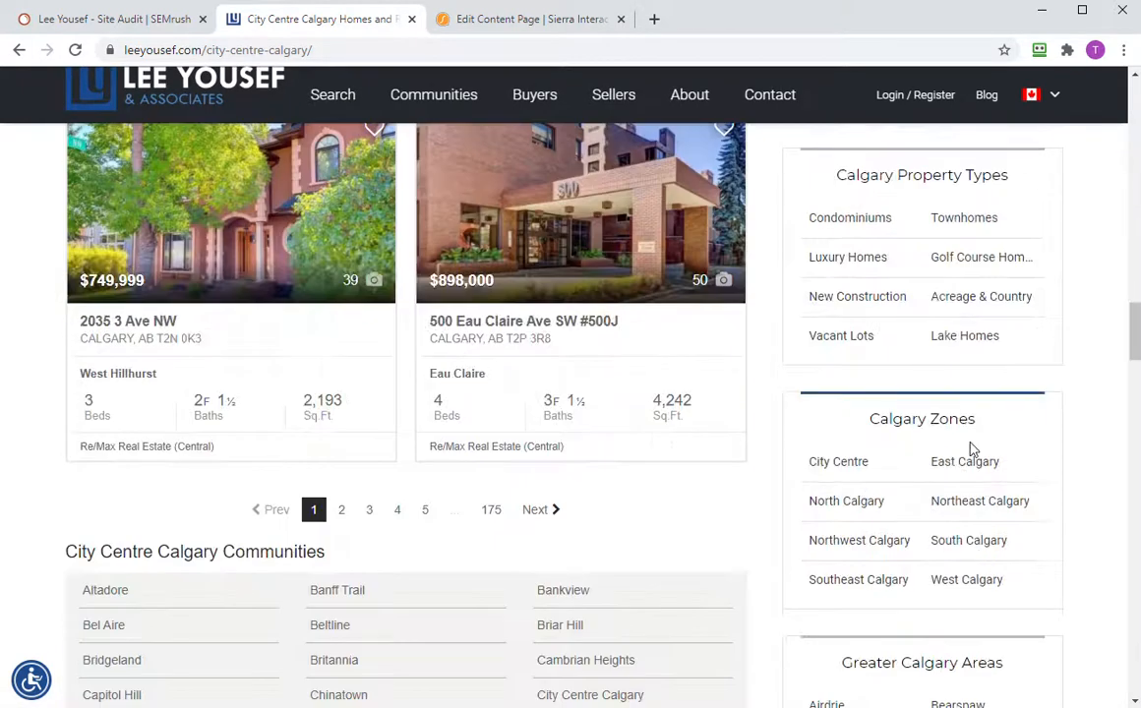
click(981, 334)
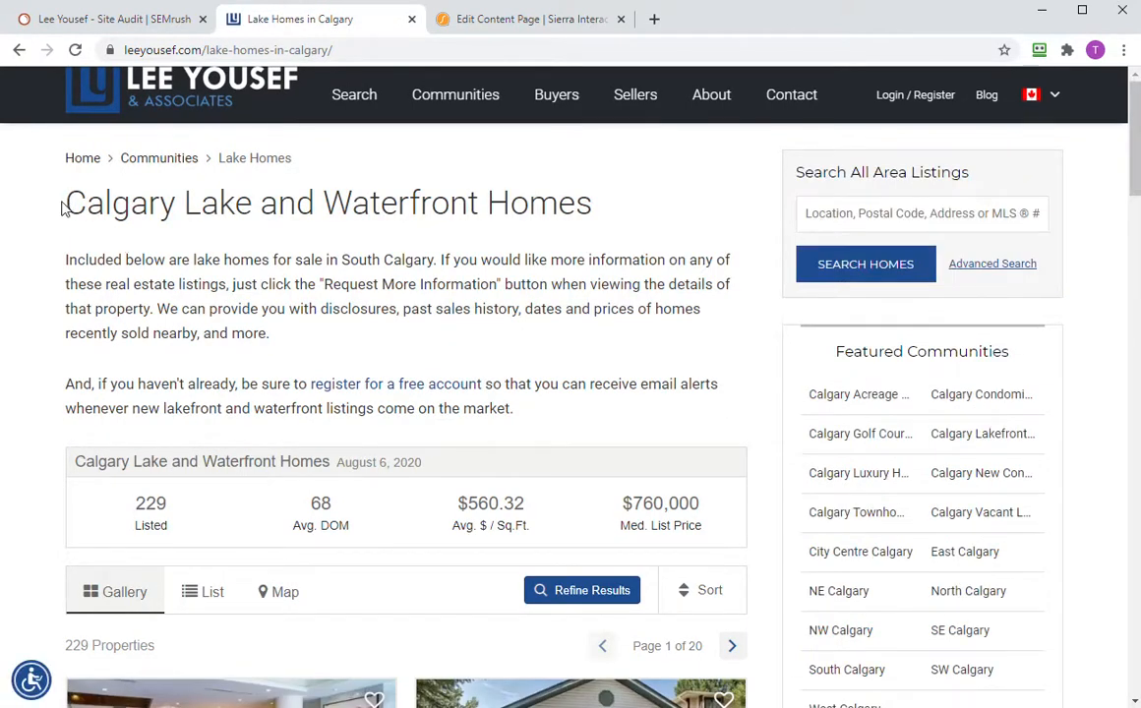
- Paste the heading 'Calgary Lake and Waterfront Homes' into Meta Title and Meta Keywords
drag(66, 203, 604, 226)
key(ctrl+c)
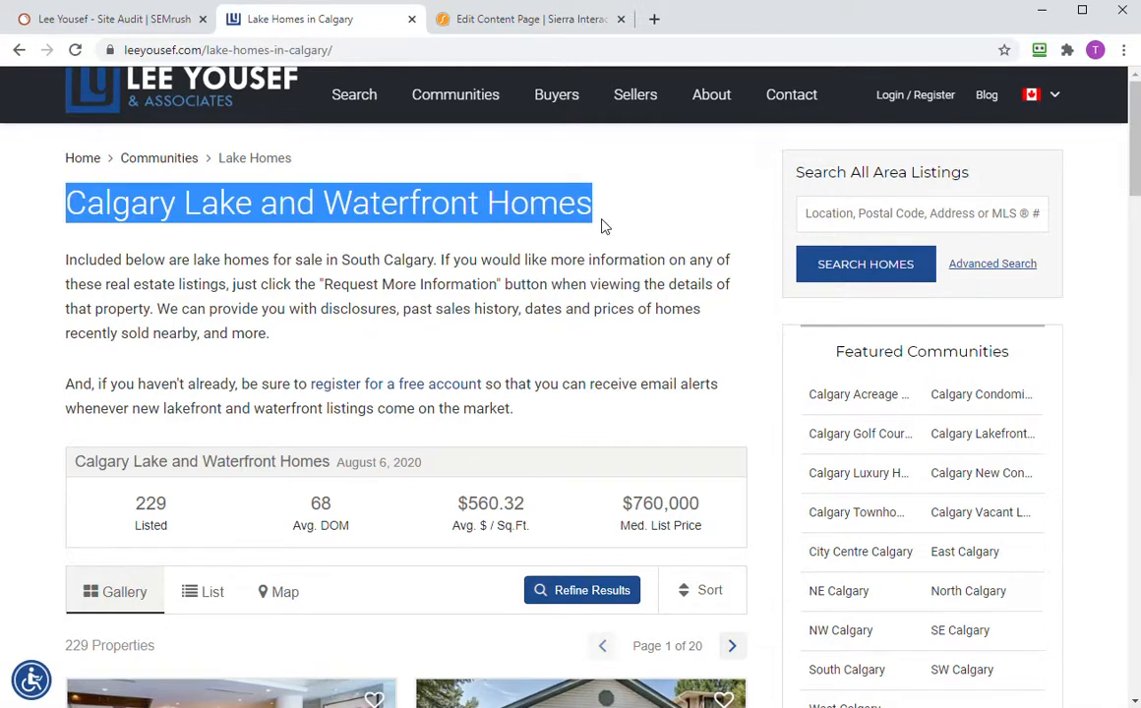
click(515, 29)
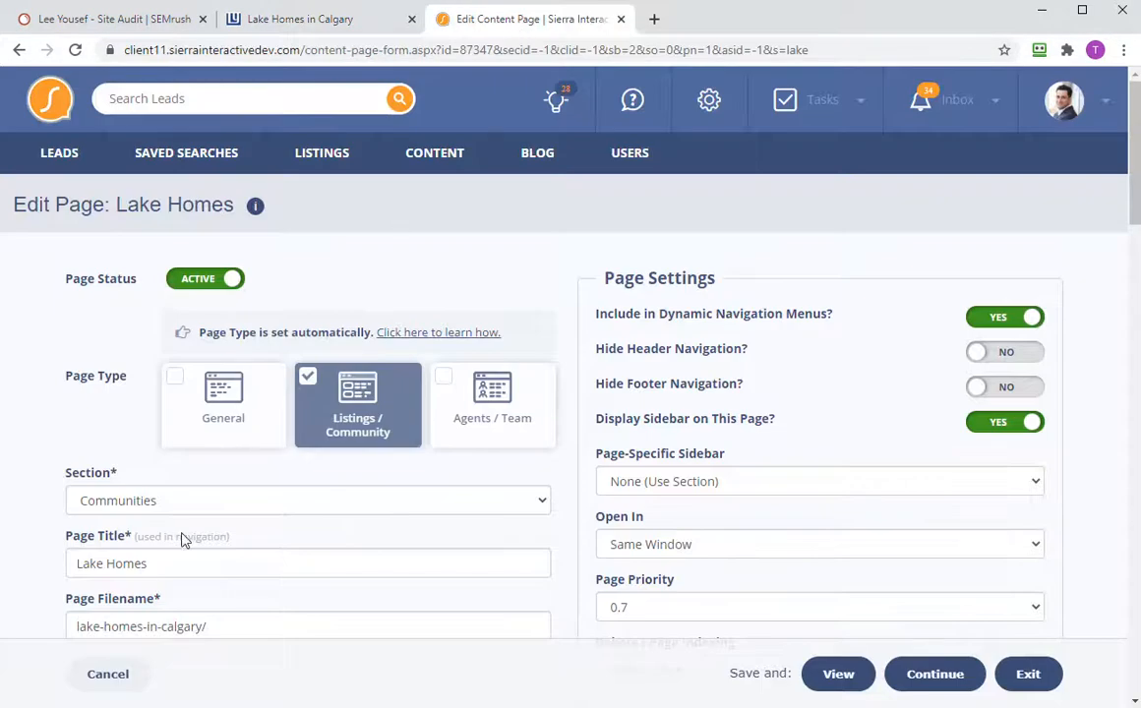
scroll(233, 520, down, 3)
scroll(234, 525, down, 1)
drag(254, 436, 25, 424)
key(ctrl+v)
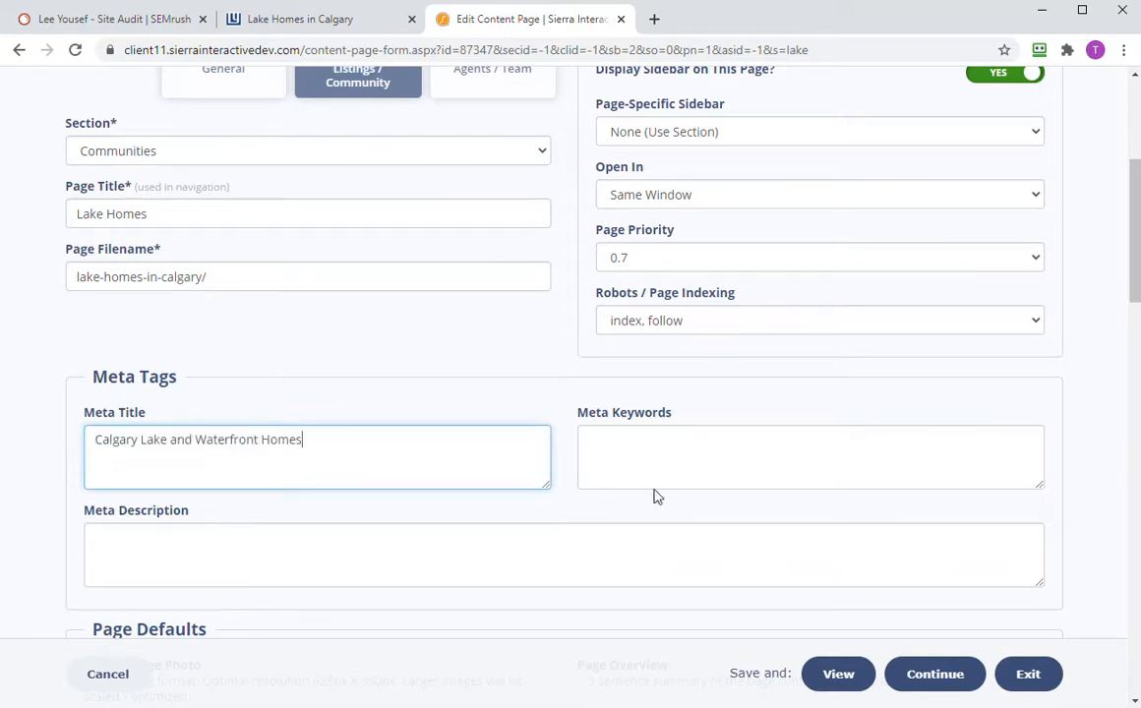
click(644, 438)
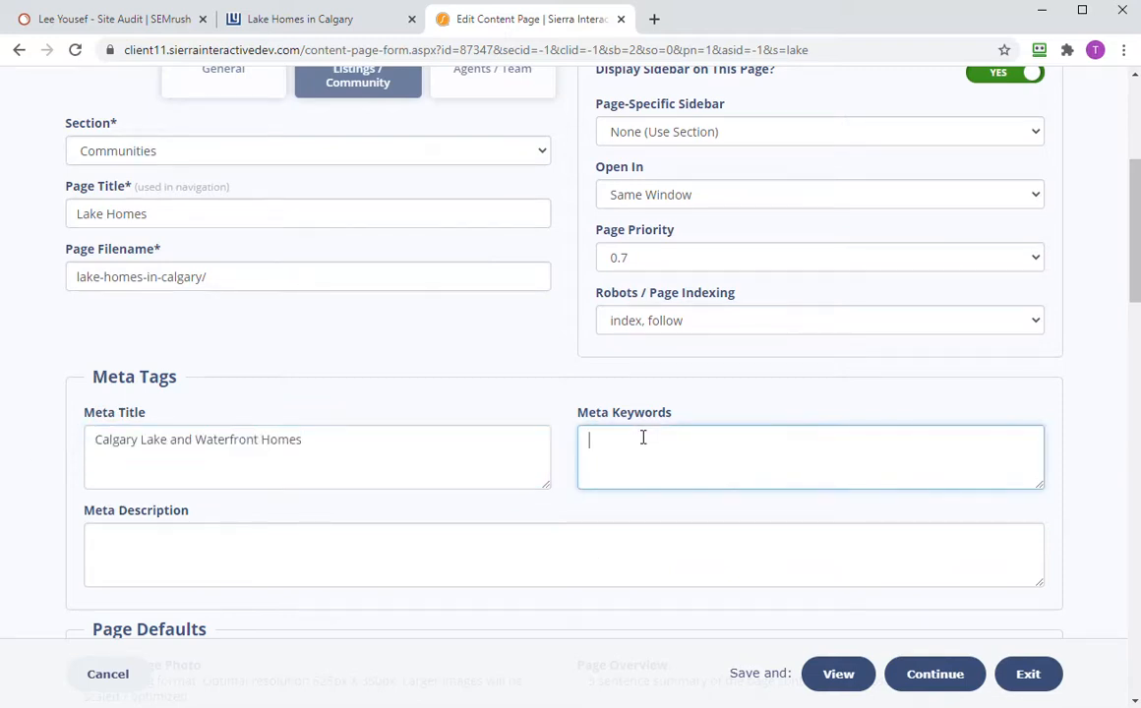
key(ctrl+v)
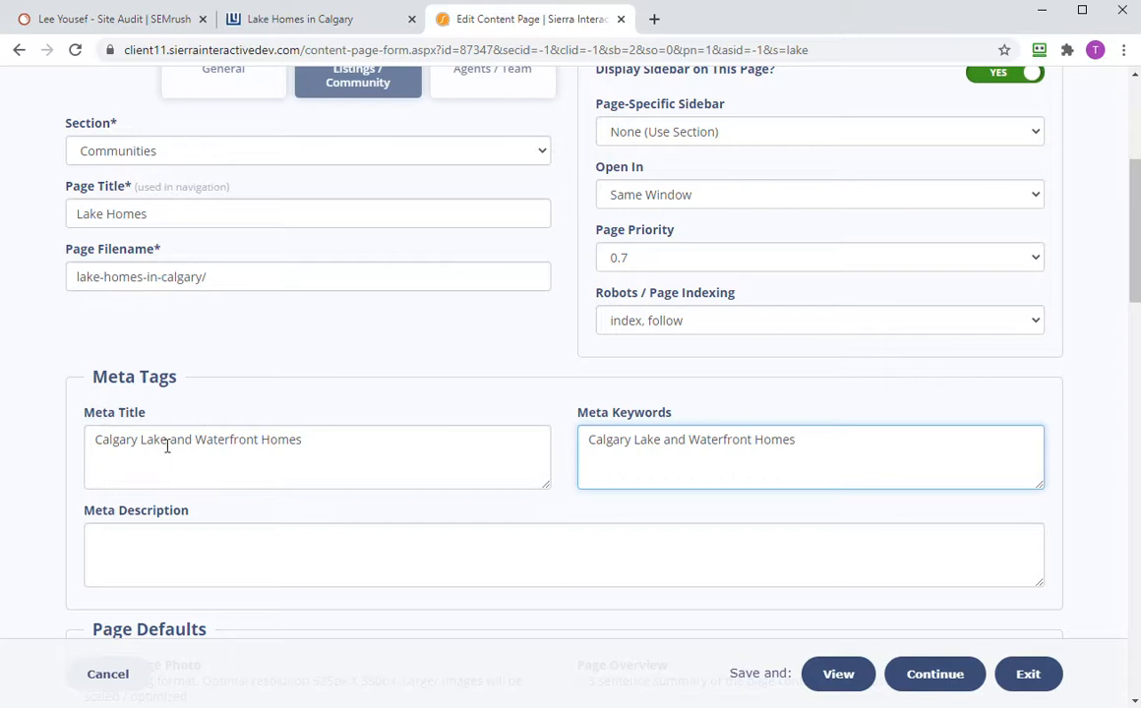
- Change both Meta Title and Meta Keywords to 'Lake Homes in Calgary'
drag(325, 440, 62, 424)
text(La)
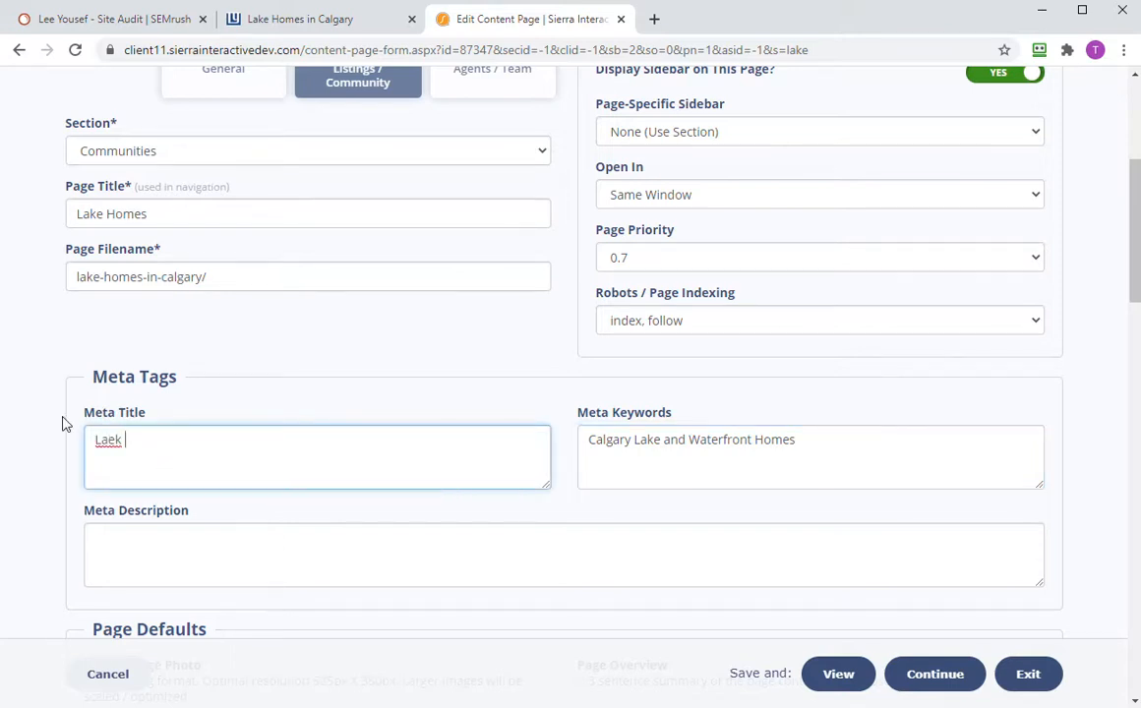
text(ke Homes in Calgary)
drag(224, 440, 51, 443)
key(ctrl+c)
drag(801, 464, 562, 433)
key(ctrl+v)
click(485, 541)
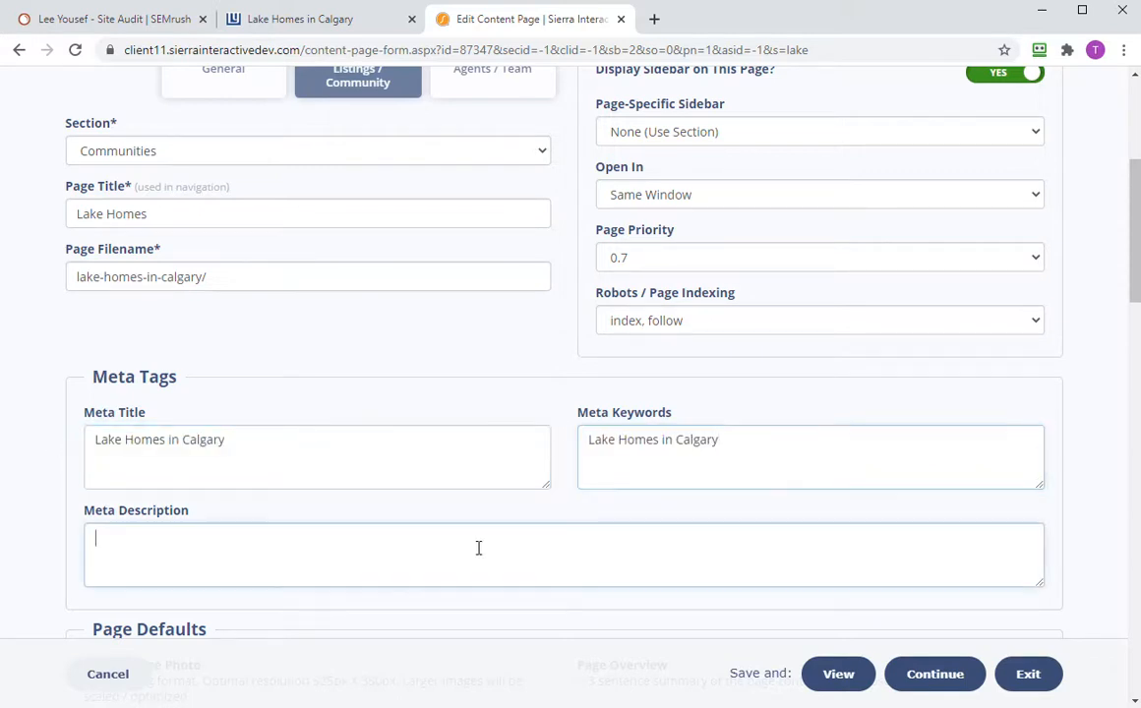
- Copy the live page's South Calgary lake homes intro sentence into Meta Description
click(329, 22)
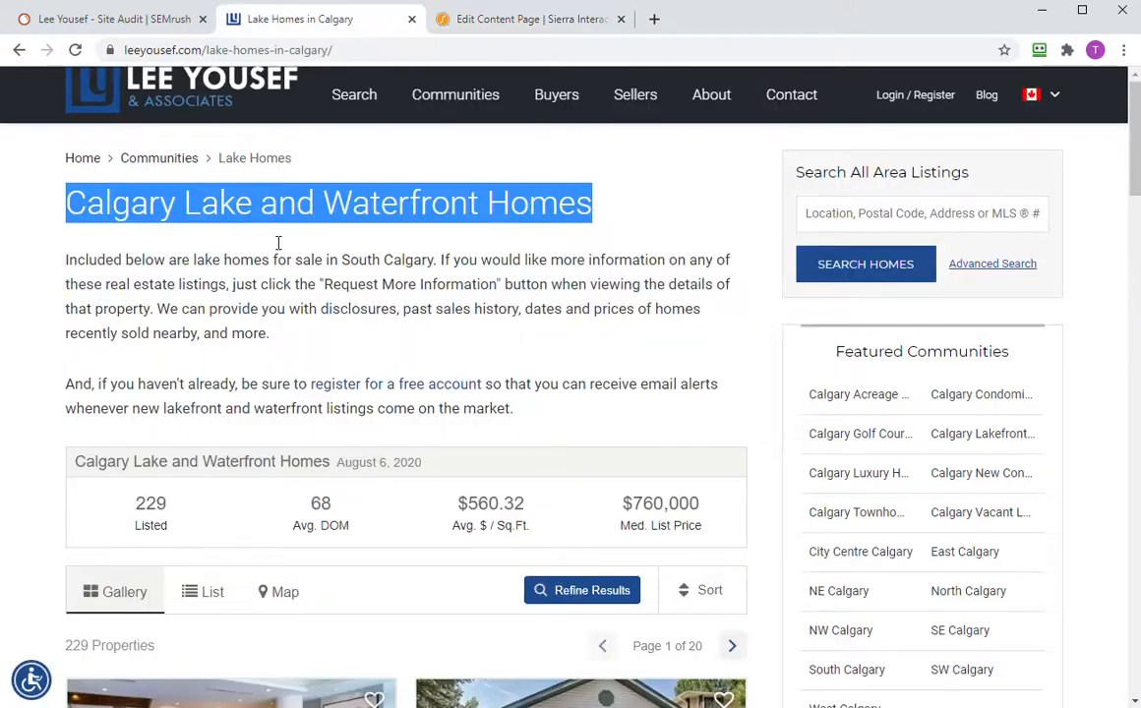
click(194, 265)
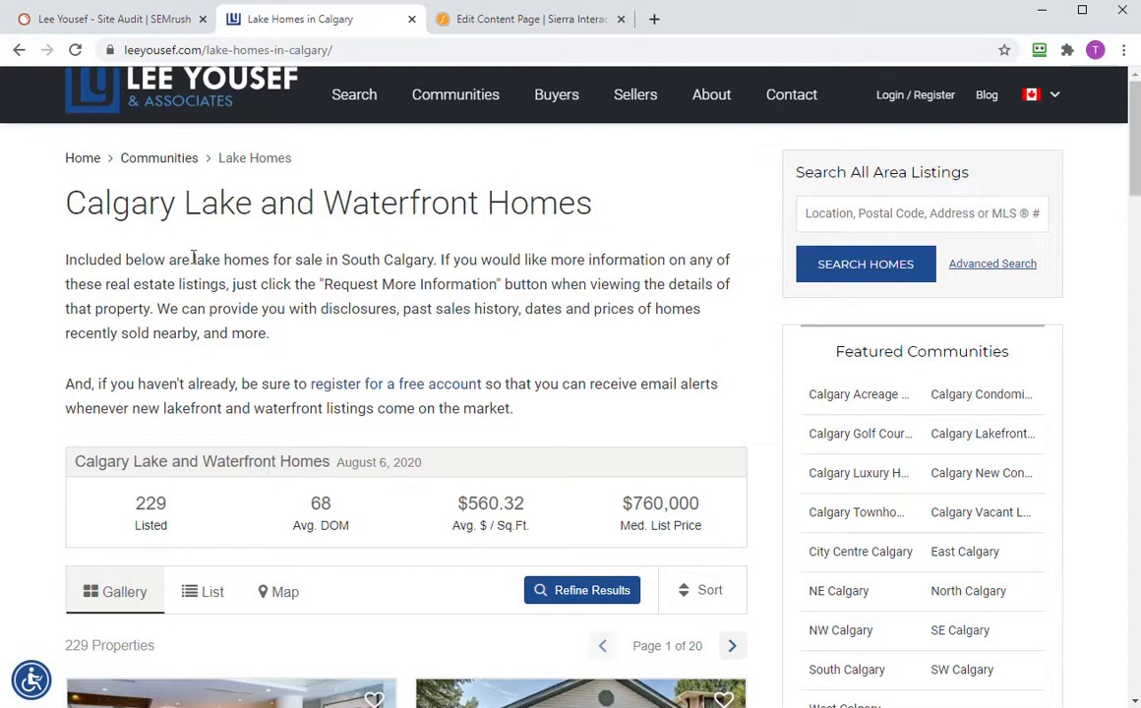
drag(194, 258, 230, 284)
key(ctrl+c)
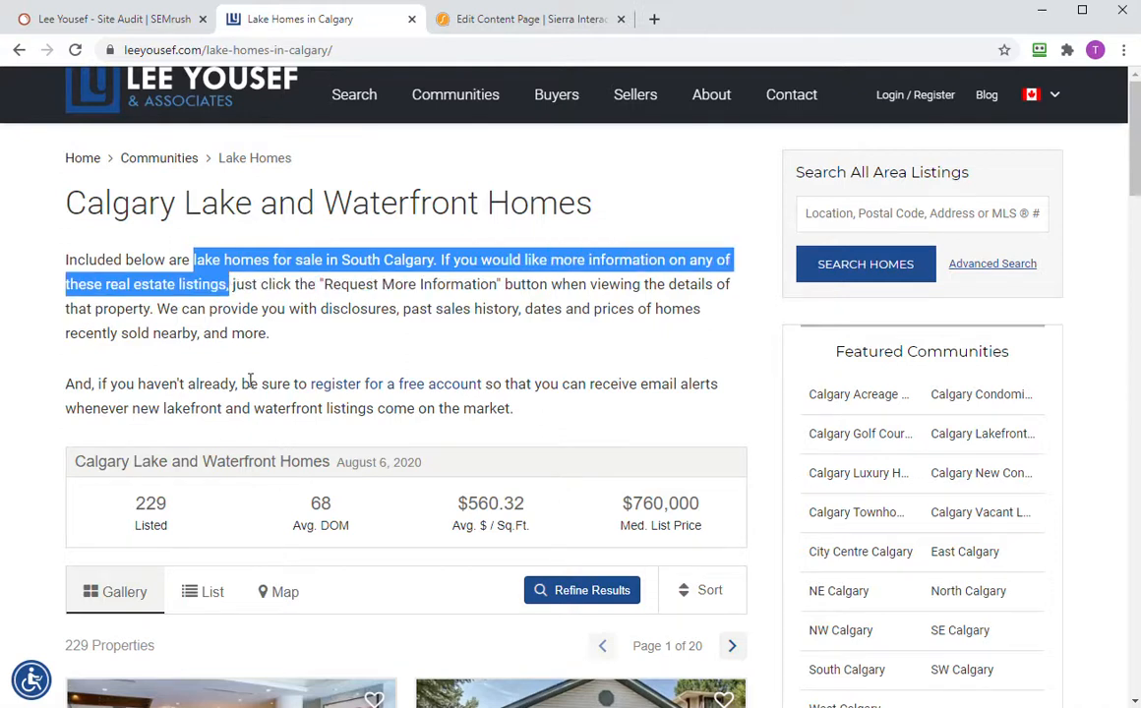
scroll(250, 388, down, 20)
scroll(283, 399, up, 8)
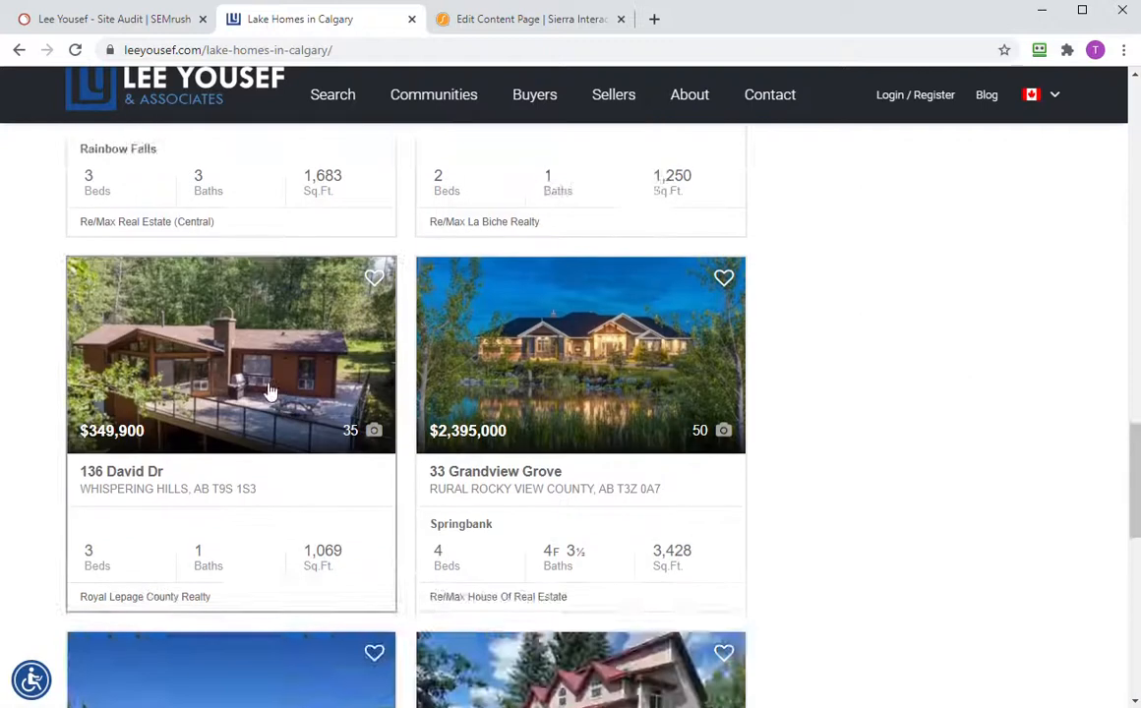
scroll(271, 392, up, 11)
scroll(329, 275, up, 8)
mouse_move(493, 99)
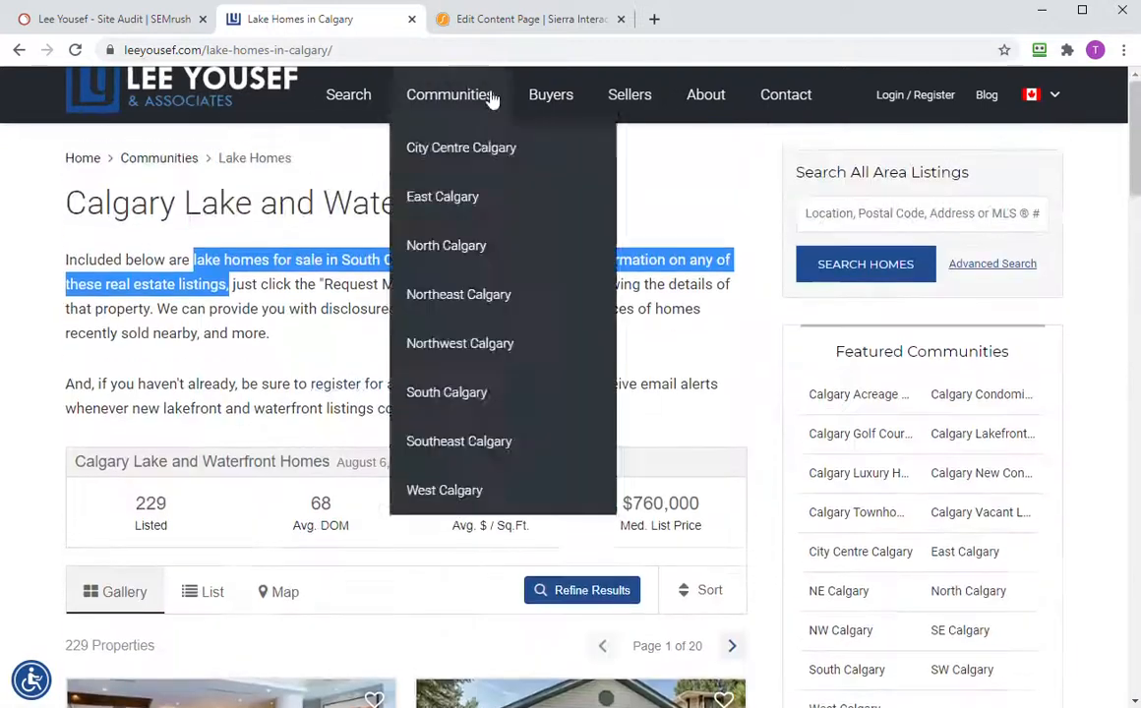
click(499, 26)
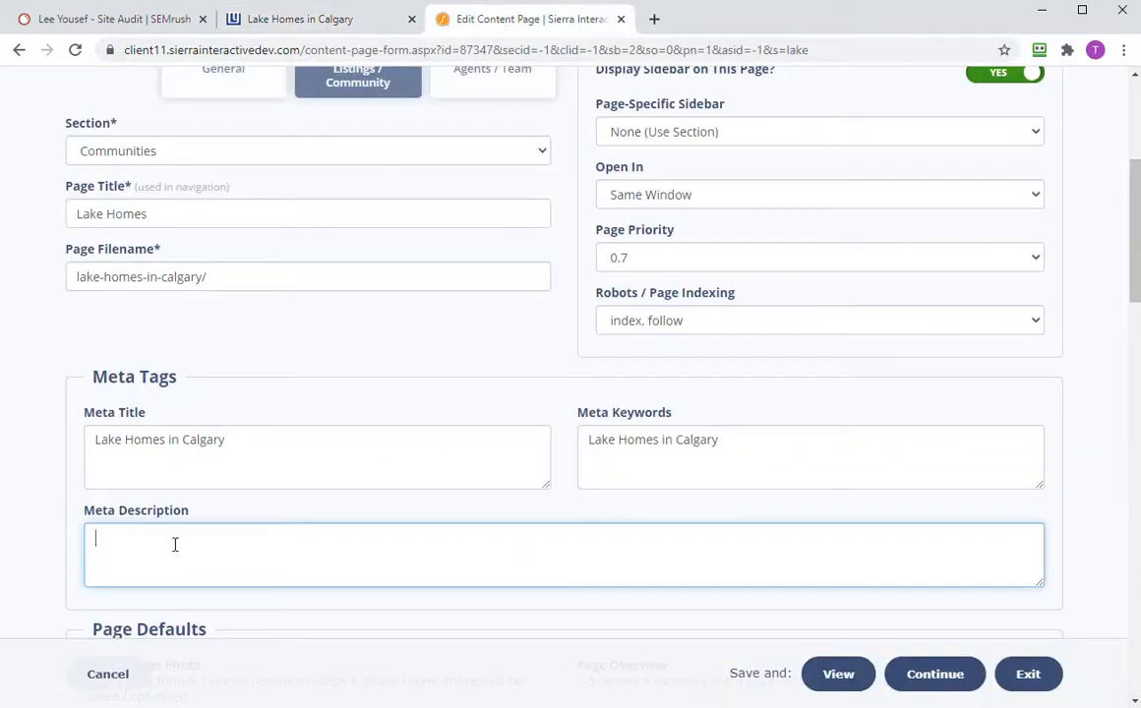
key(ctrl+v)
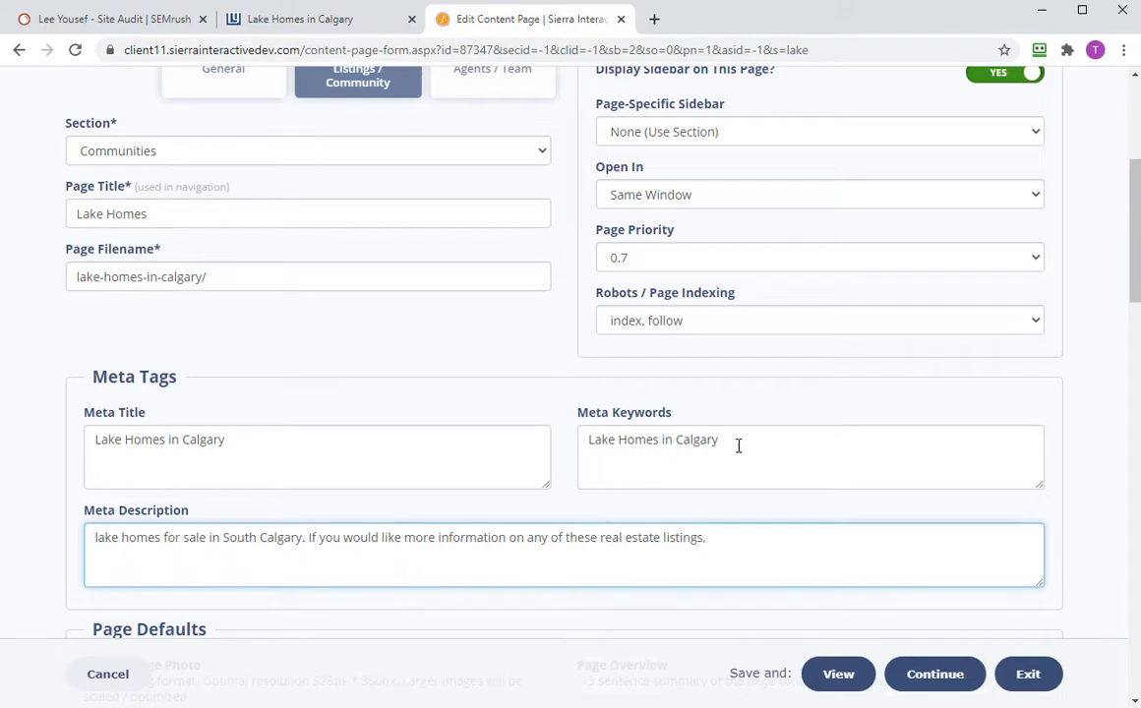
- Prefix the description with 'Lake Homes in Calgary - ', capitalize 'Lake', and save
drag(739, 445, 526, 425)
key(ctrl+c)
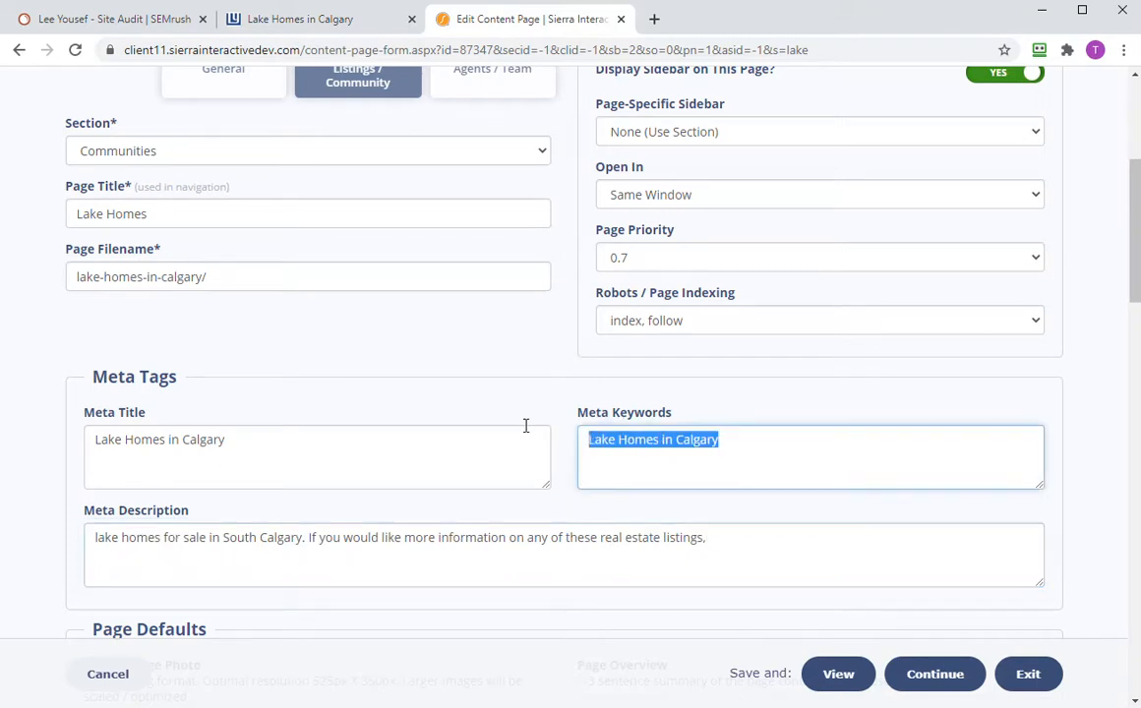
click(91, 538)
key(ctrl+v)
text(-)
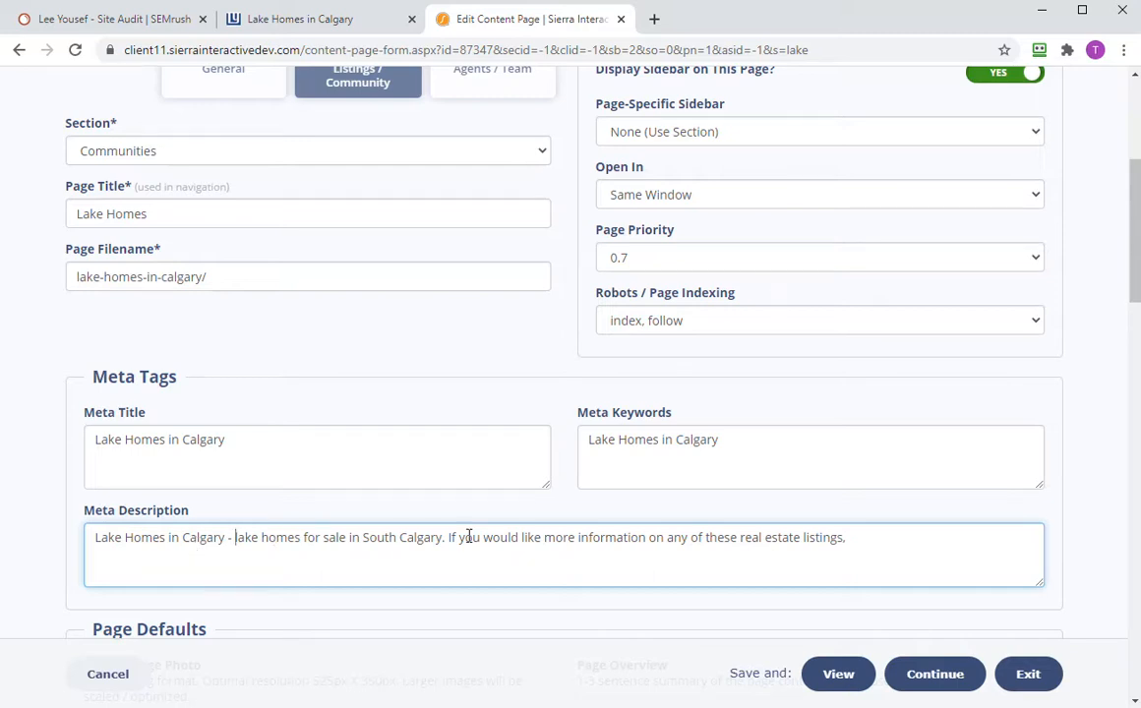
scroll(479, 520, down, 5)
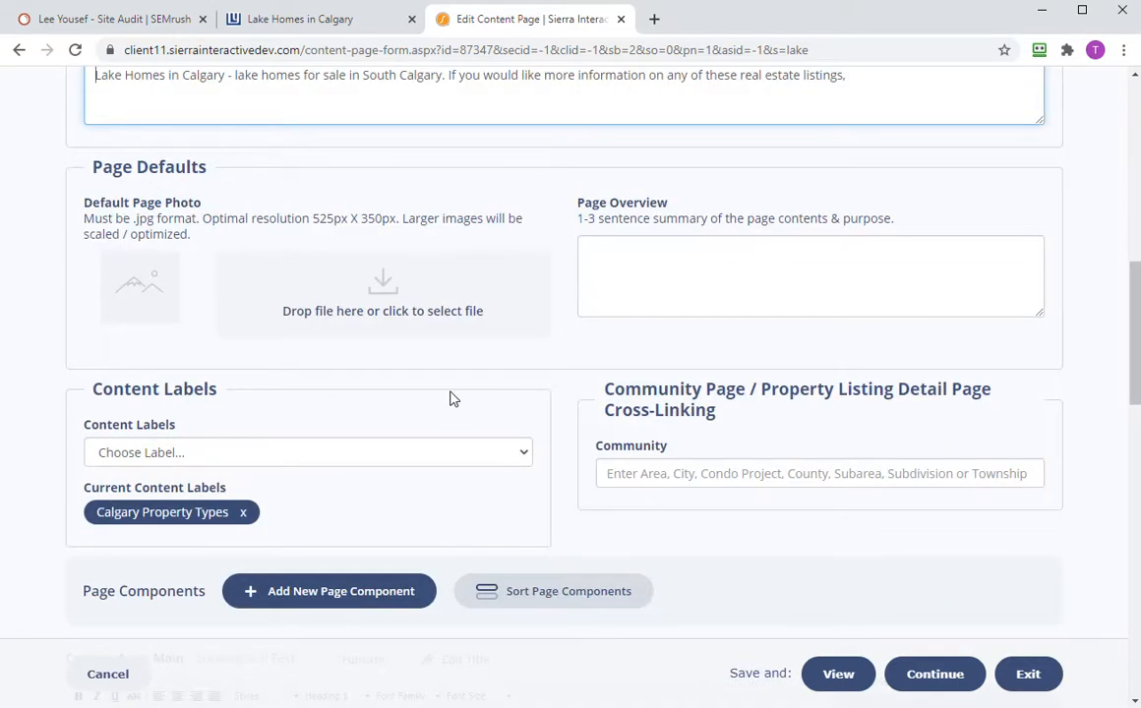
scroll(403, 372, up, 3)
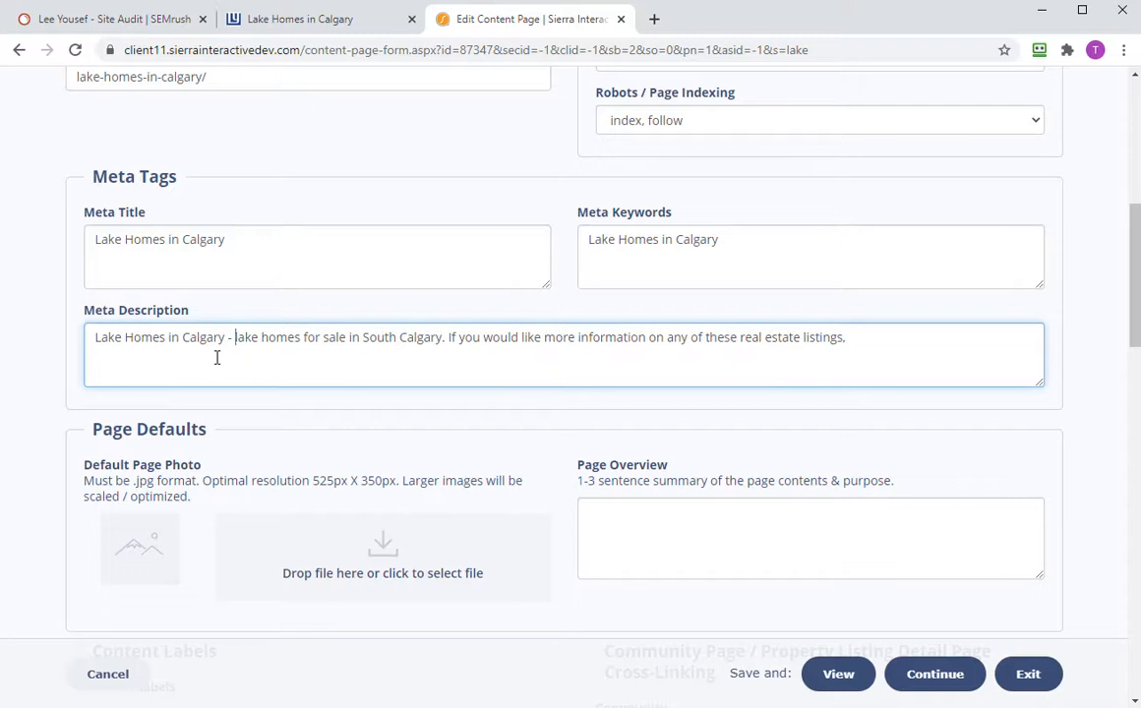
key(Delete)
text(L)
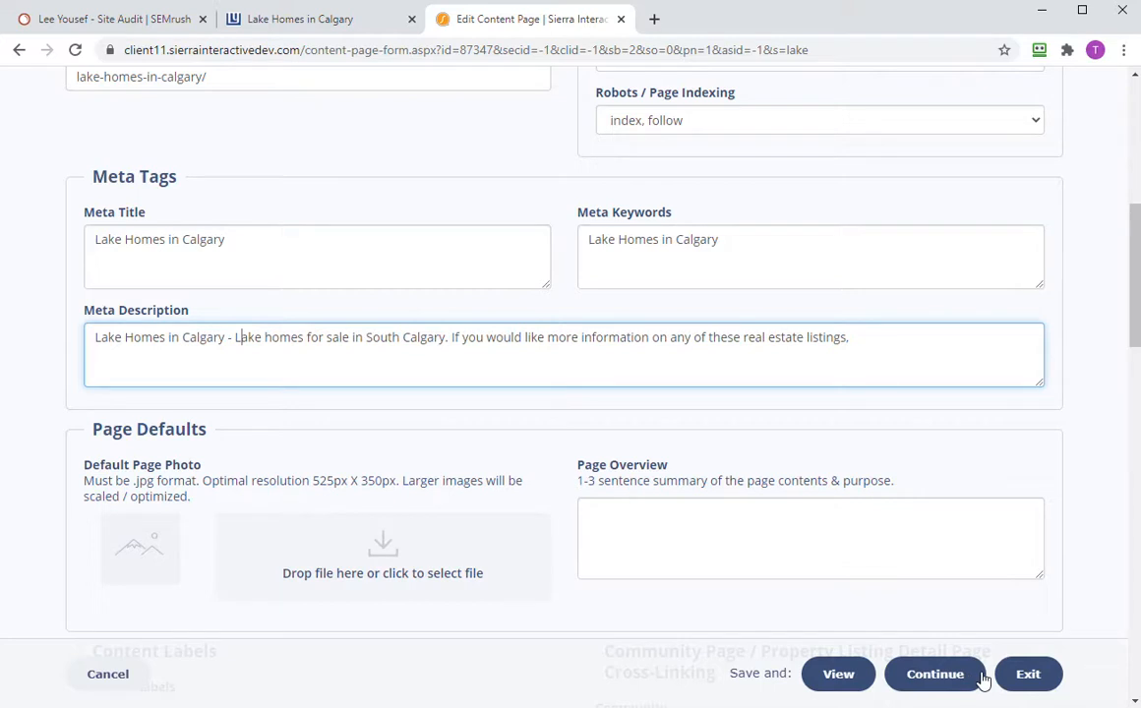
click(916, 675)
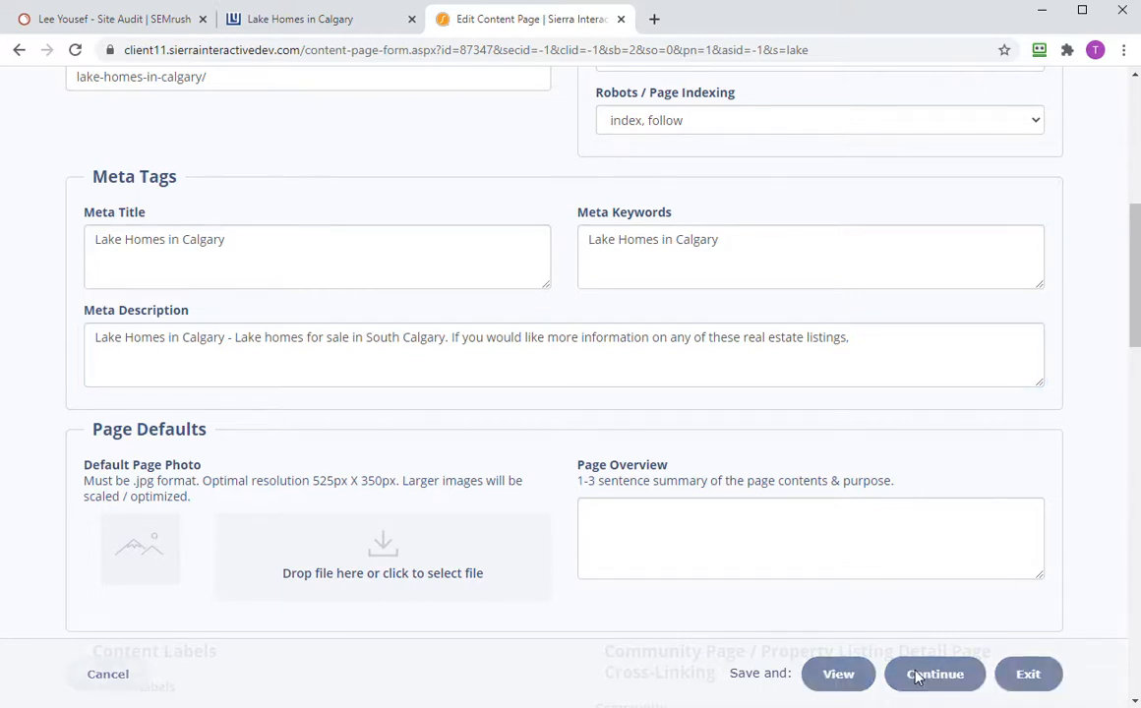
click(1092, 682)
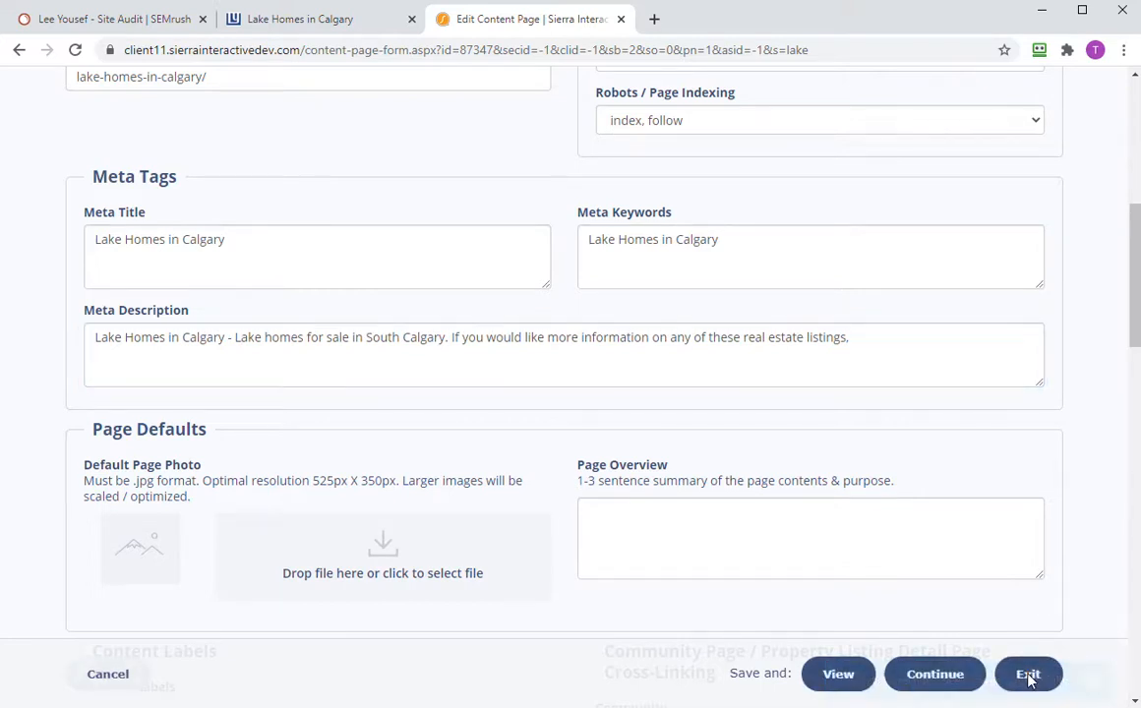
- Show the 2 pages duplicating the Calgary AB Real Estate Blog's meta description, then view Lake Homes in Calgary
click(125, 25)
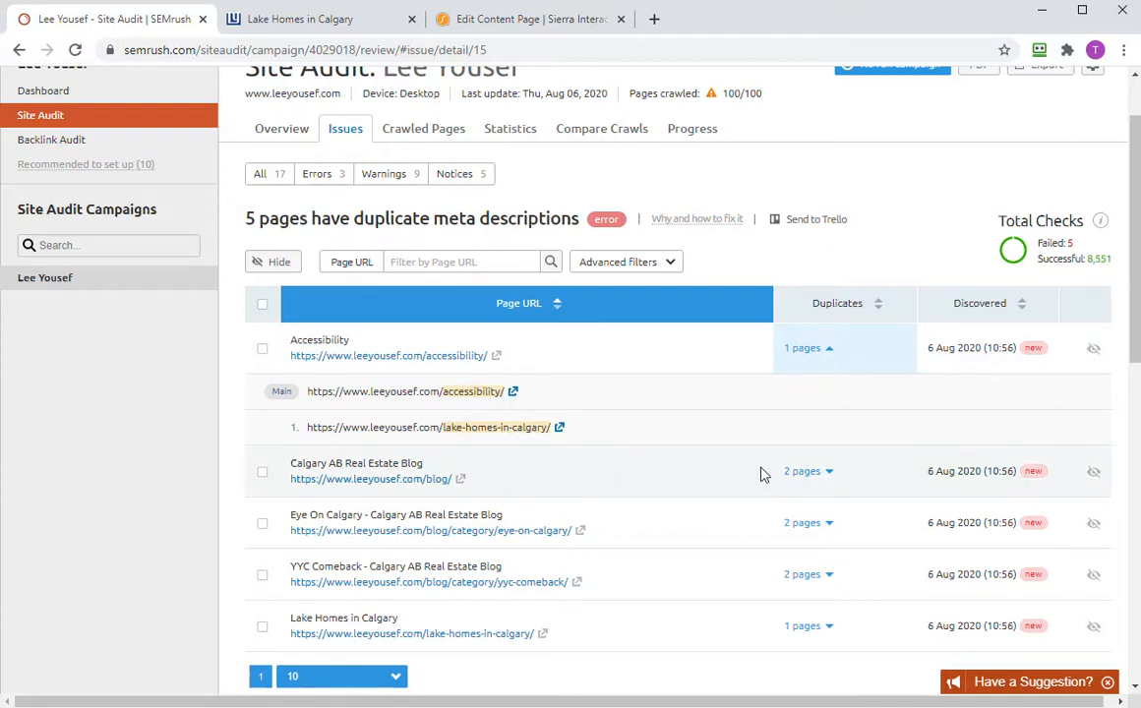
click(795, 473)
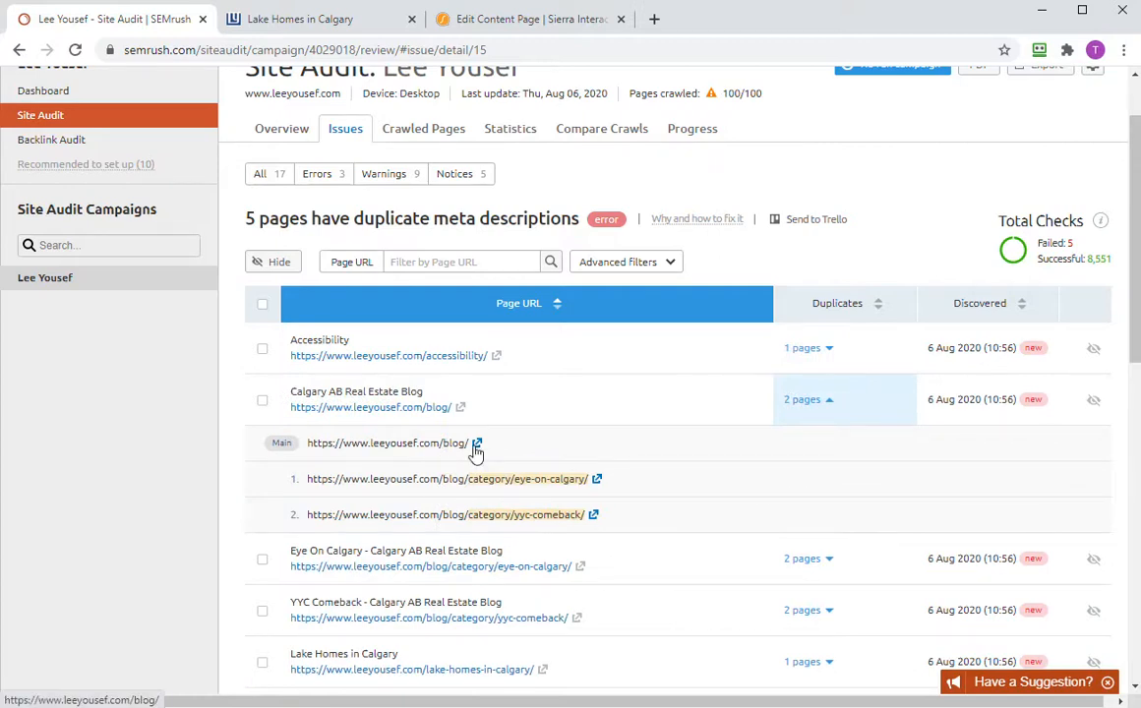
click(325, 18)
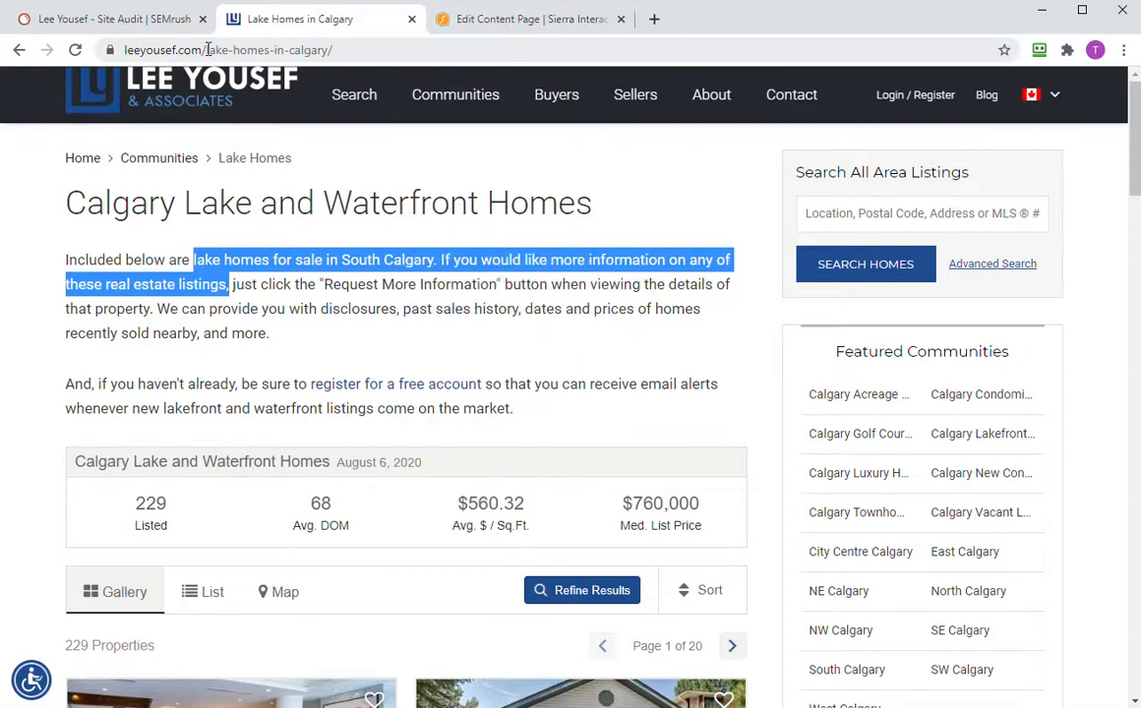
- Load leeyousef.com/blog, view its page source, then return to the SEMrush report
drag(210, 50, 400, 61)
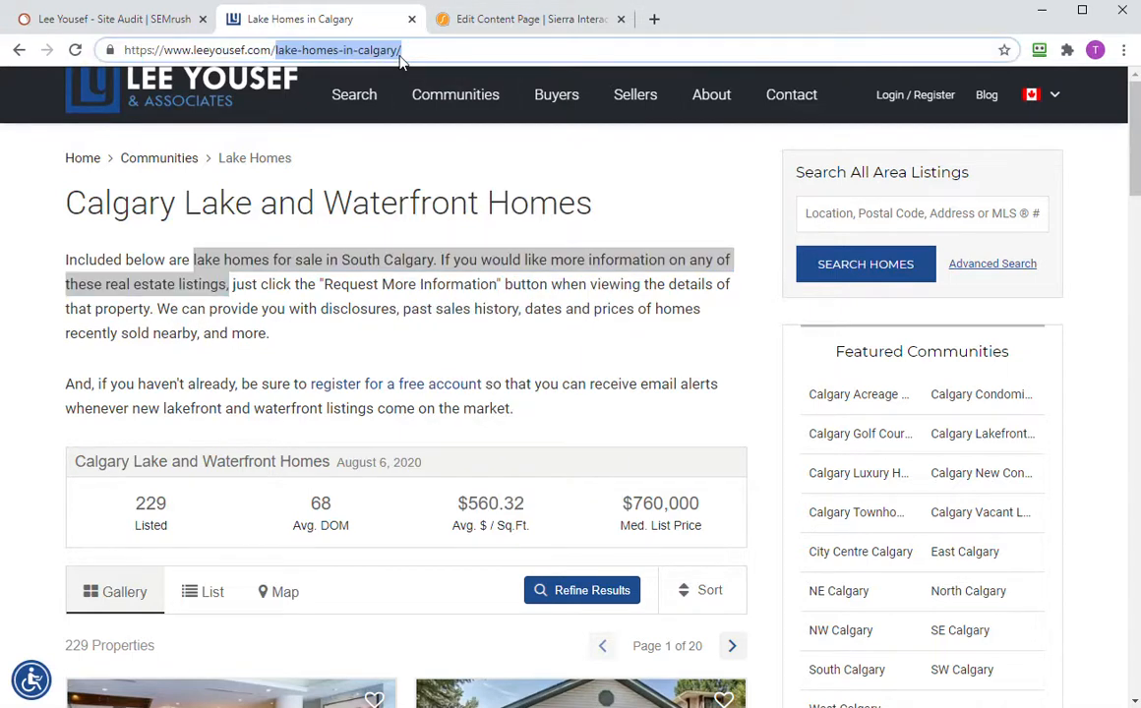
text(blog)
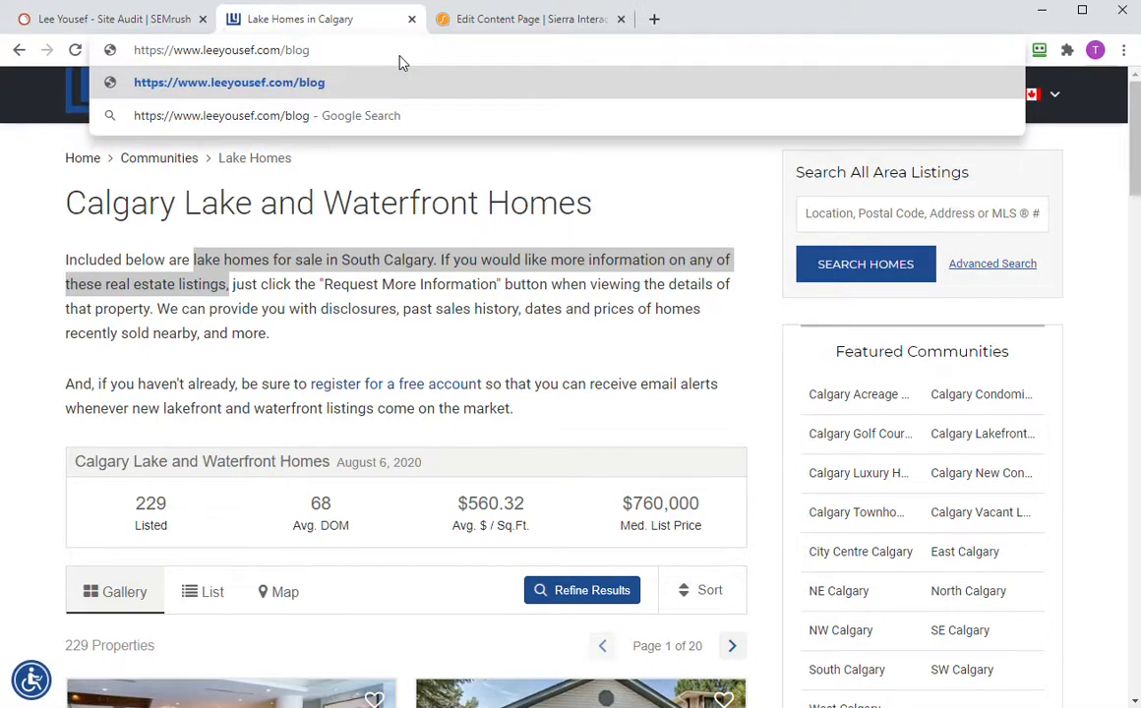
key(Return)
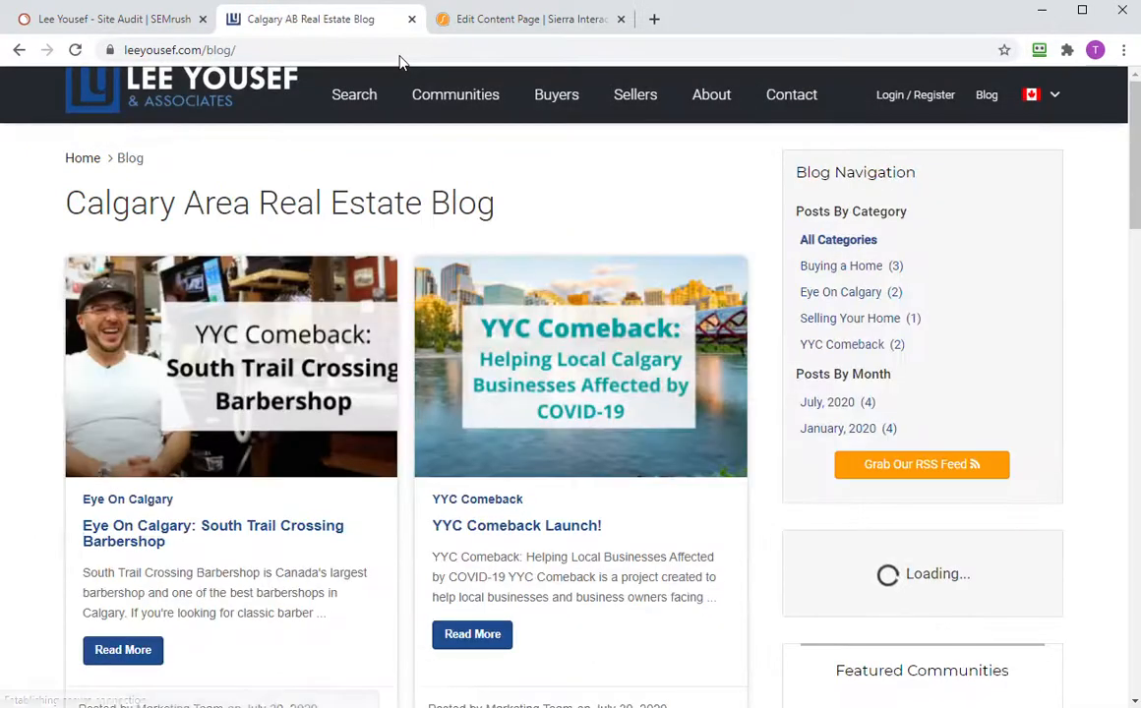
right_click(548, 204)
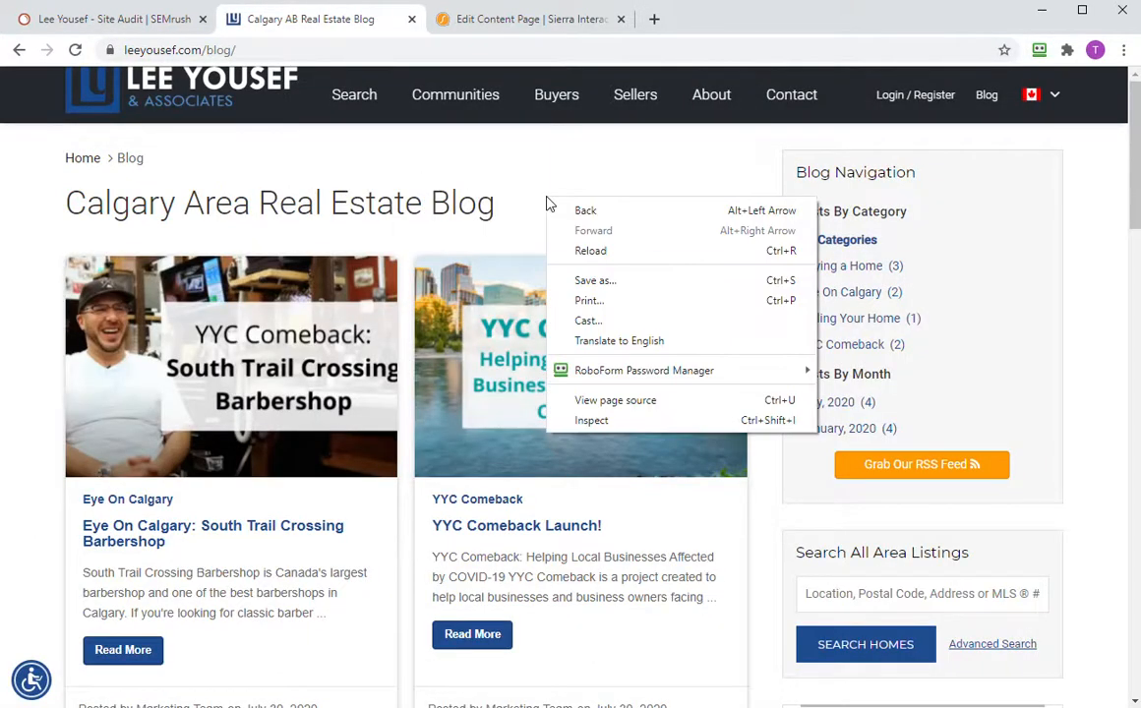
click(679, 404)
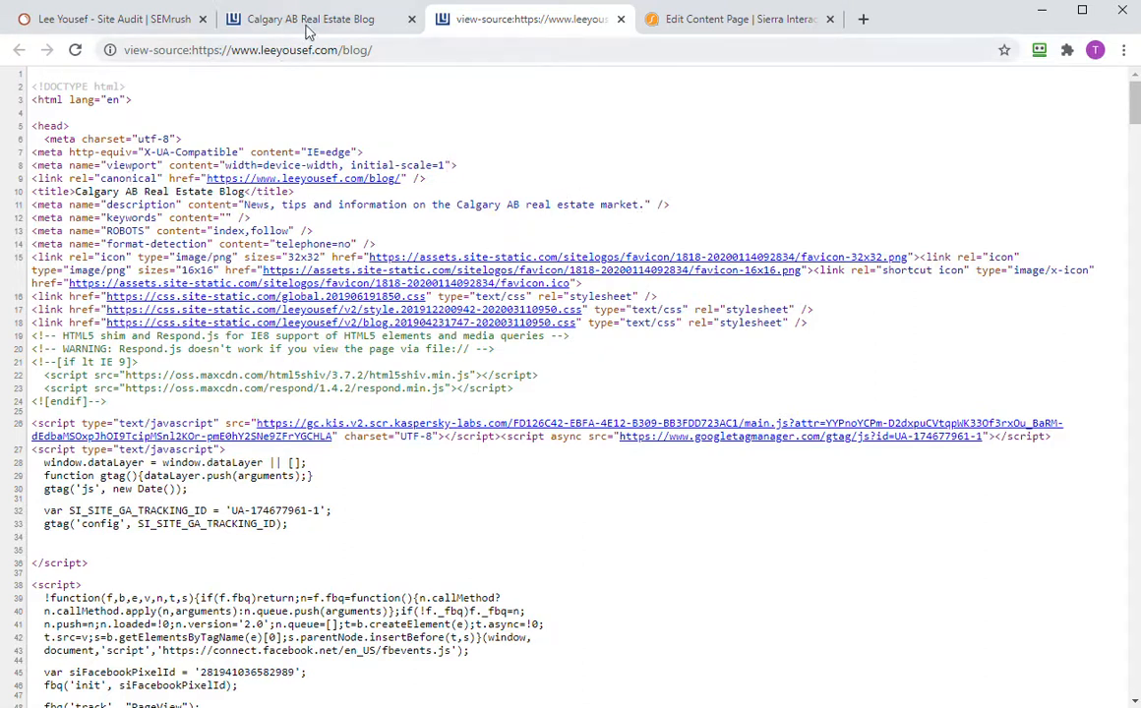
click(135, 21)
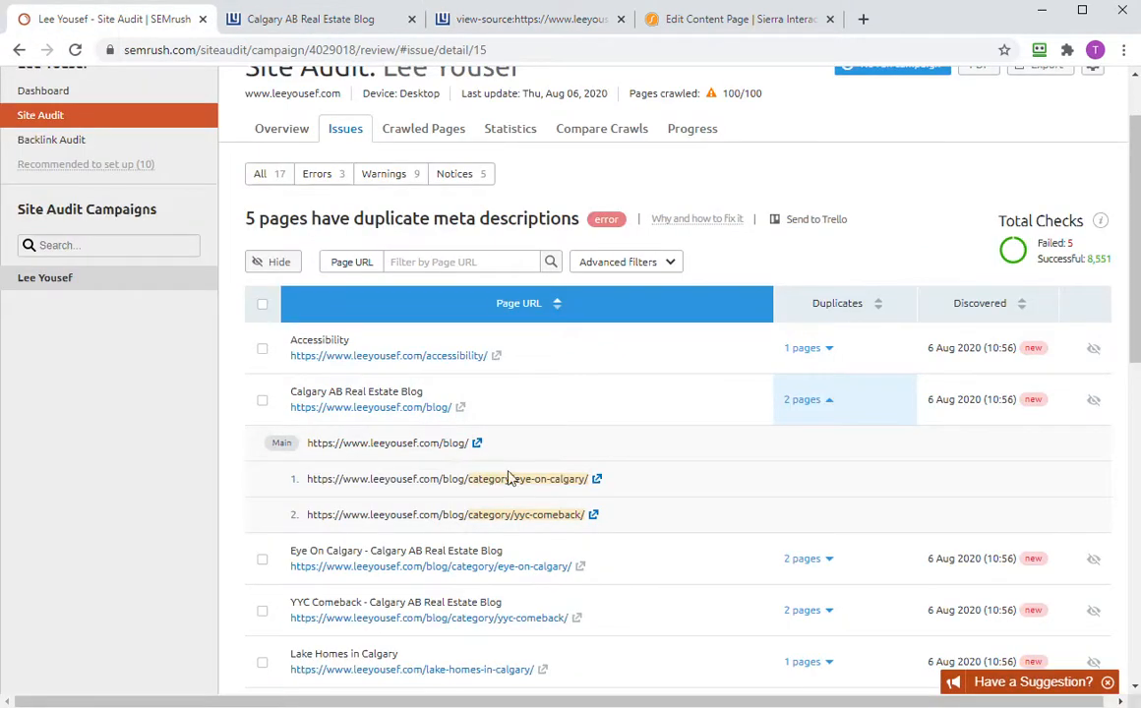
- Open the eye-on-calgary category page in a new tab and check the Lake Homes editor
click(596, 480)
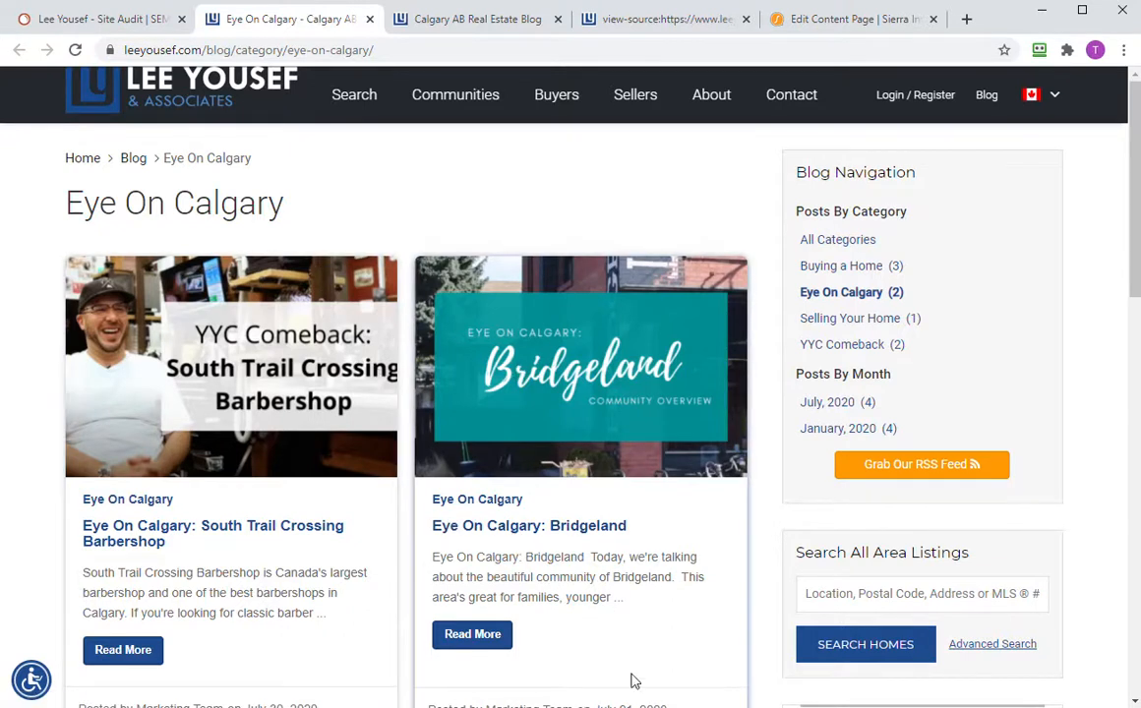
click(473, 23)
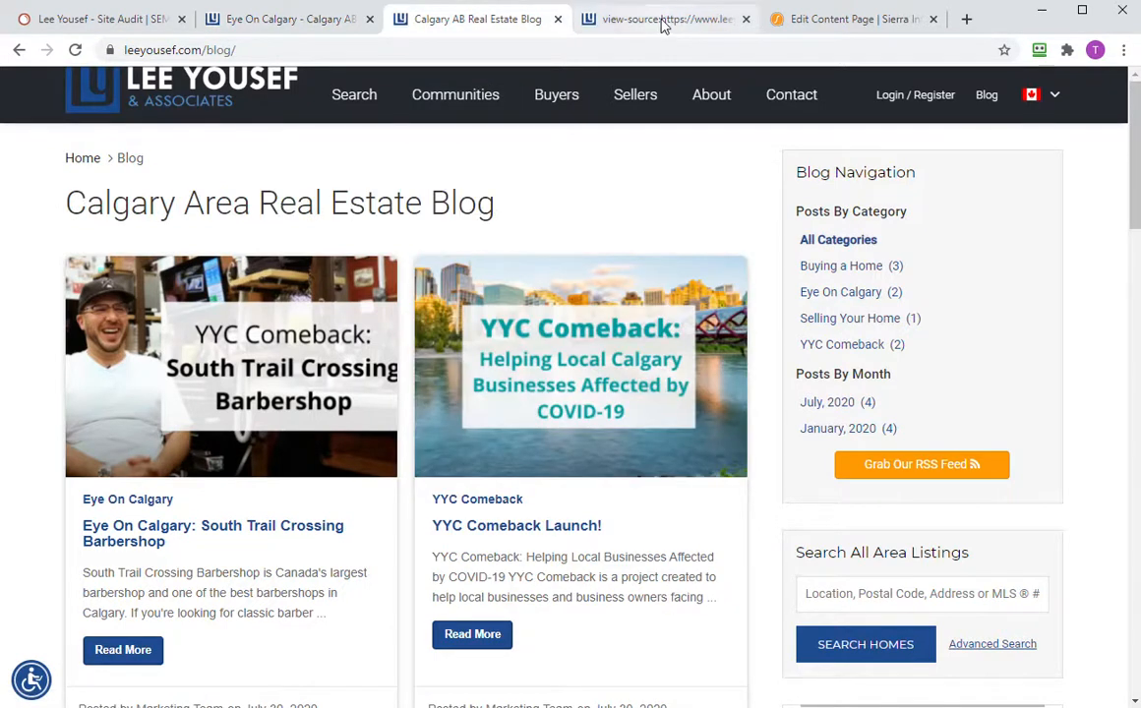
click(806, 18)
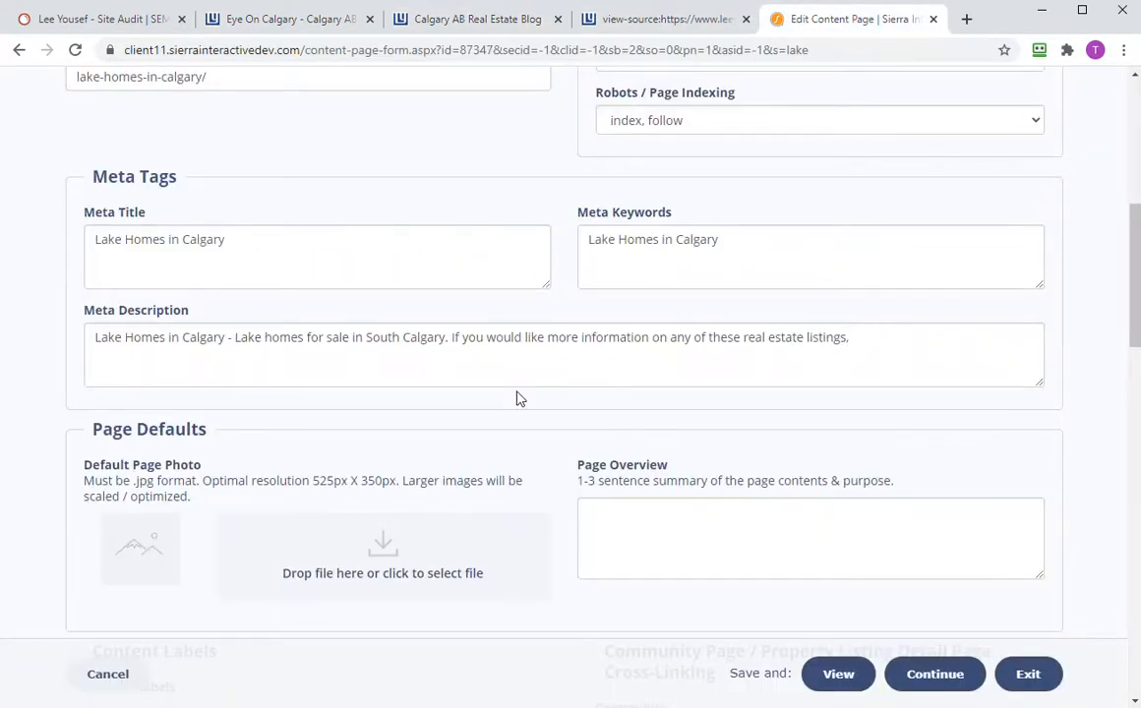
scroll(517, 398, down, 2)
scroll(519, 399, up, 7)
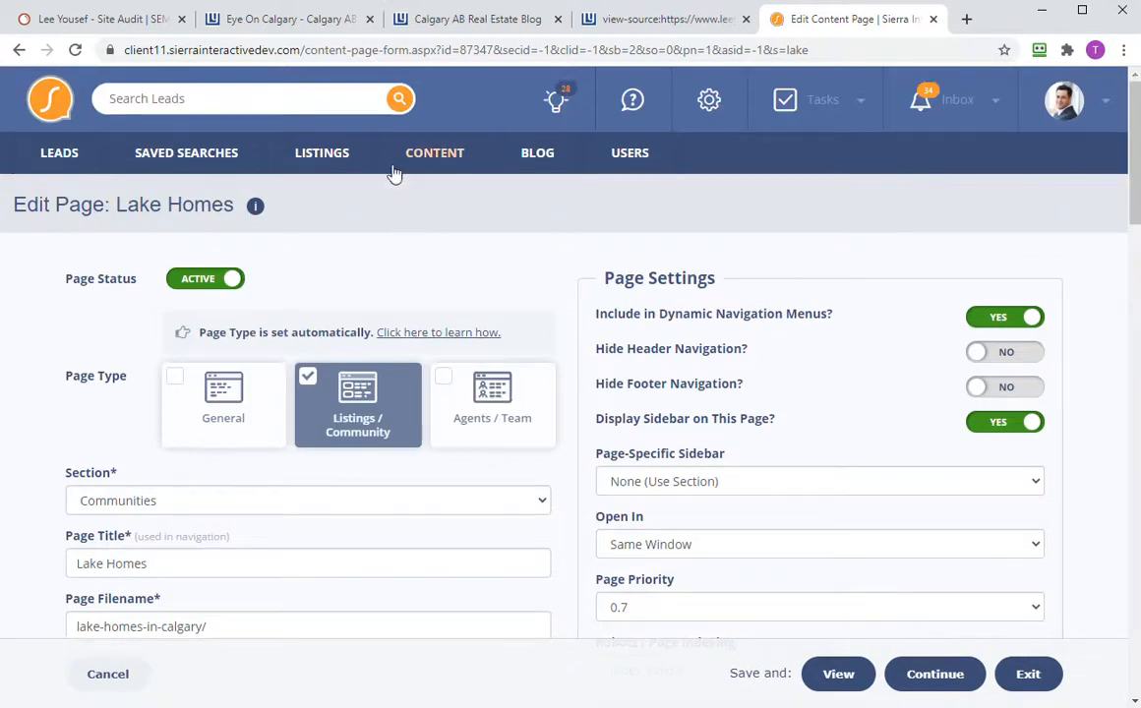
click(442, 163)
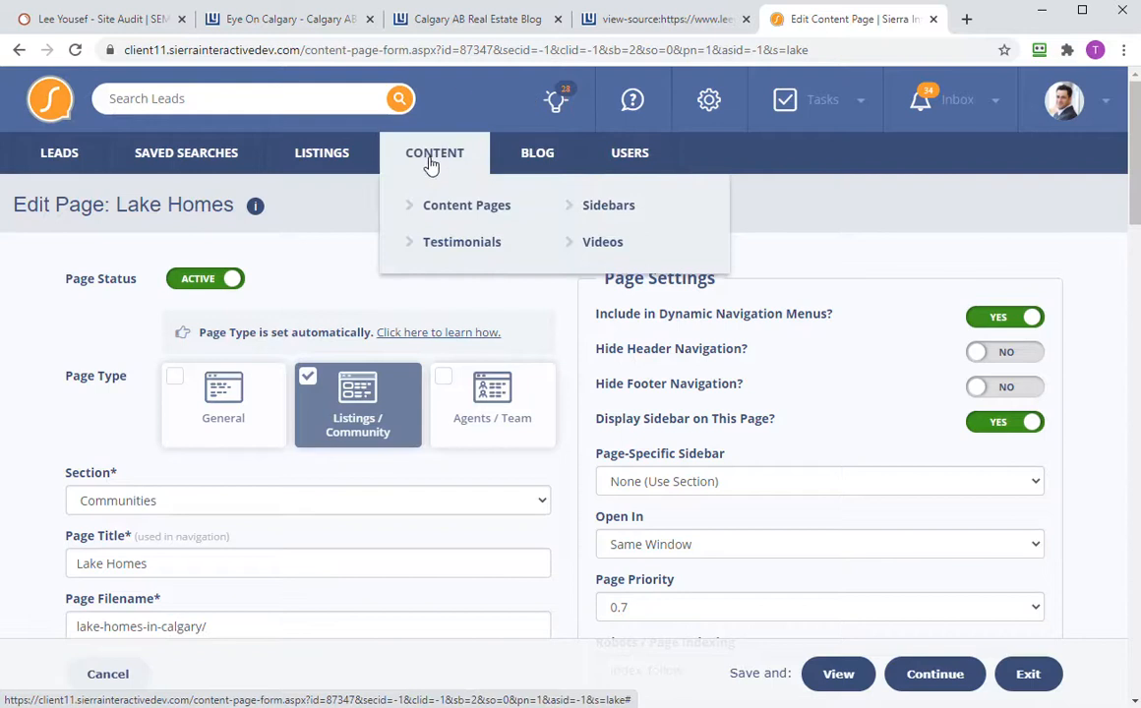
- Compare the Eye On Calgary category page with the main blog page, then return to SEMrush
click(477, 19)
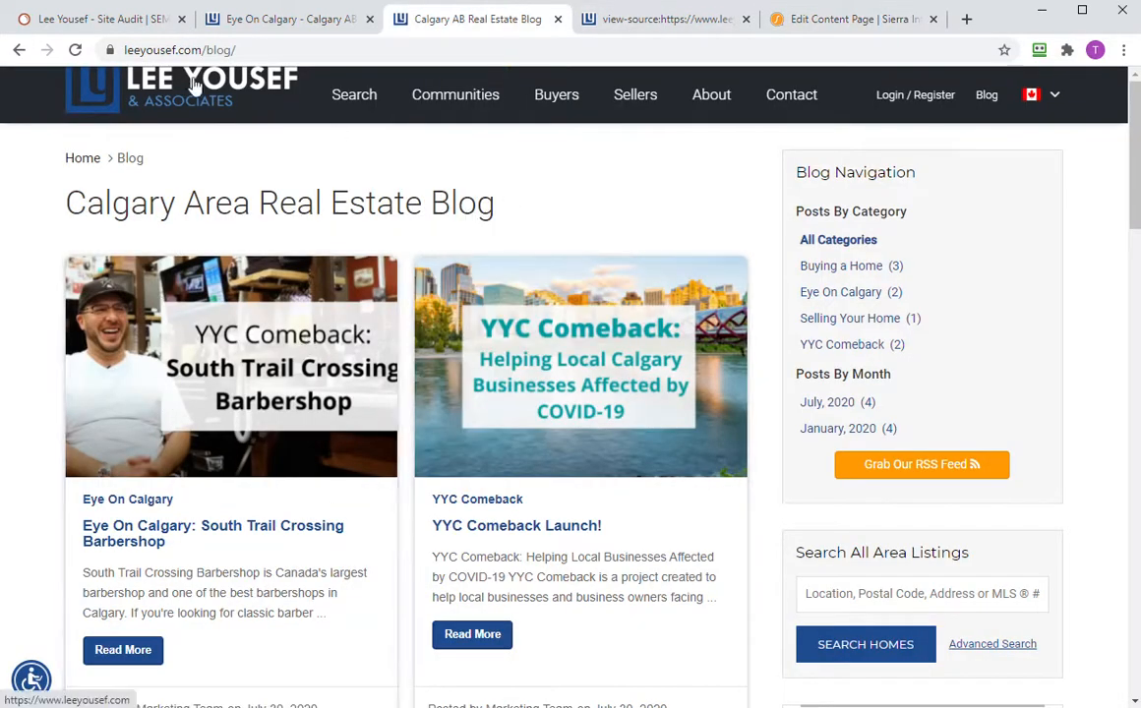
click(290, 26)
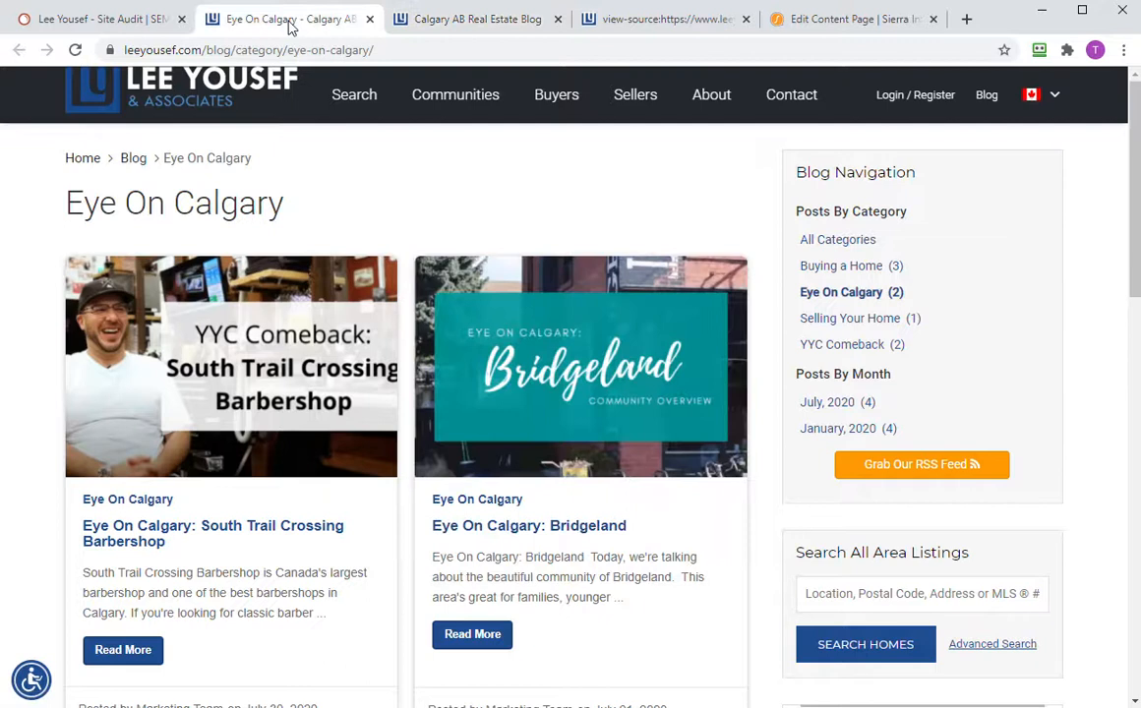
click(445, 22)
click(313, 19)
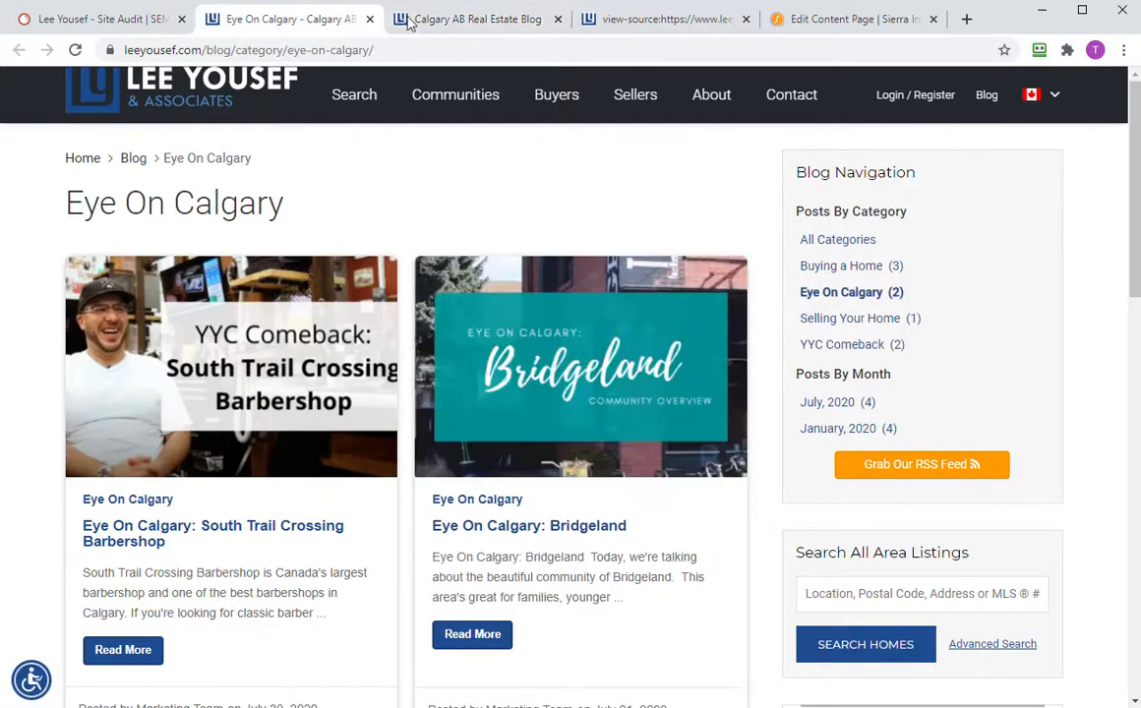
click(403, 19)
click(329, 22)
click(428, 22)
click(300, 24)
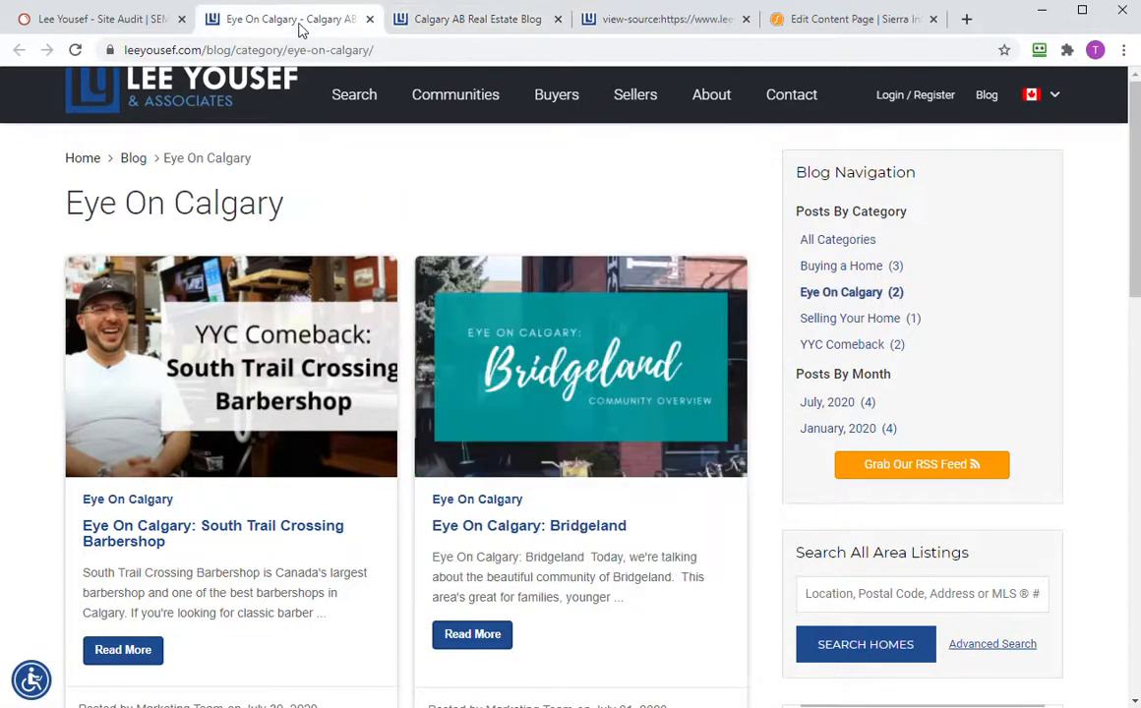
click(447, 23)
scroll(292, 391, down, 15)
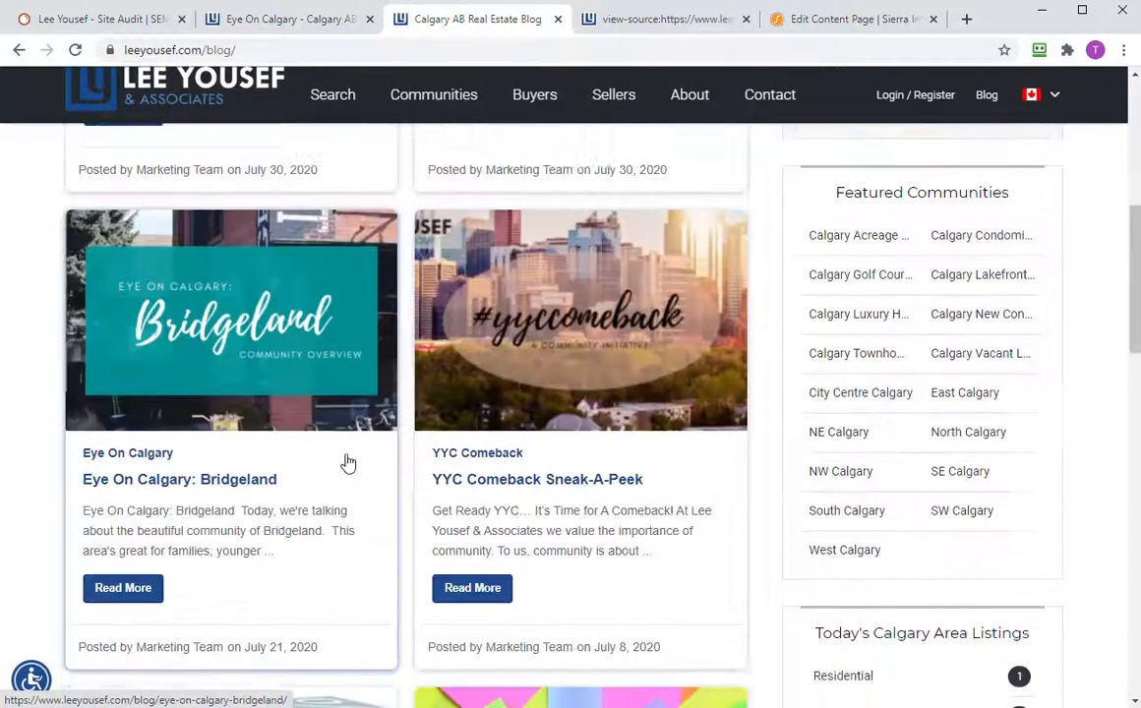
scroll(423, 398, up, 15)
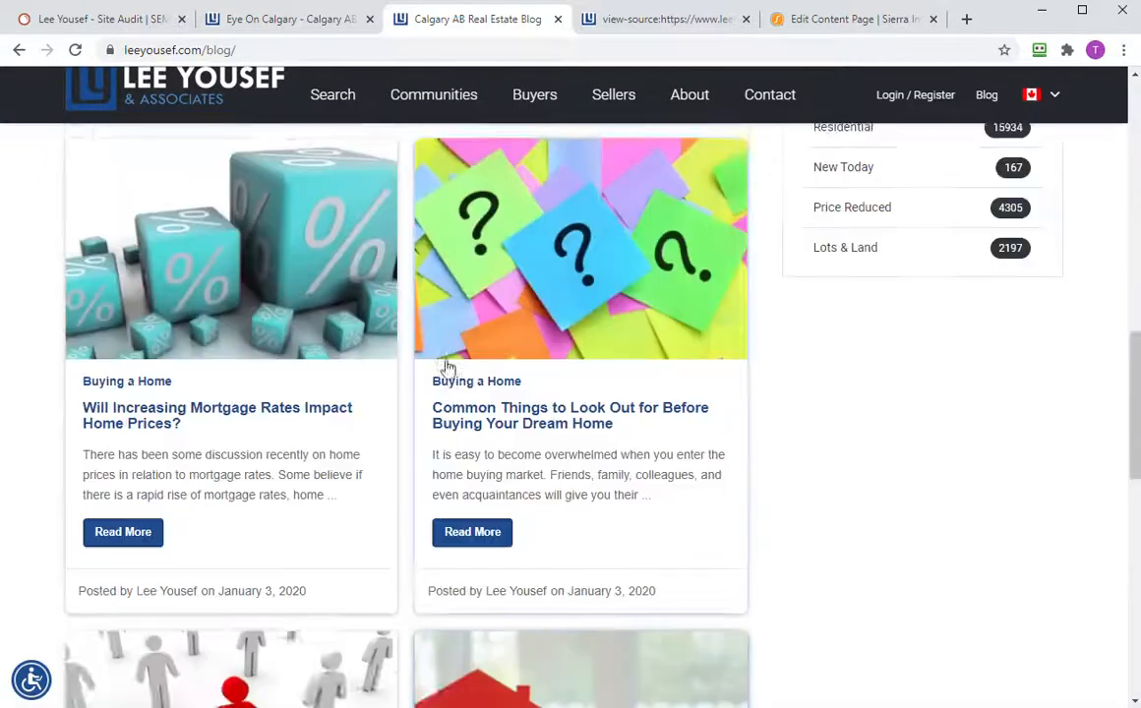
click(306, 23)
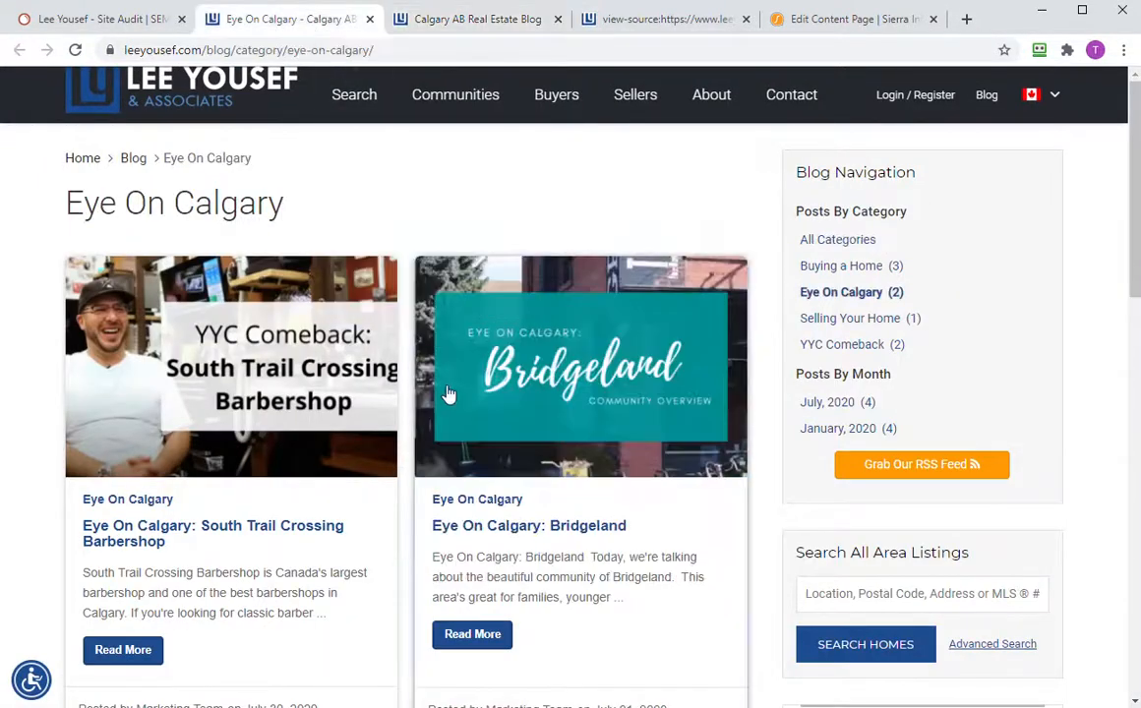
scroll(445, 394, down, 5)
scroll(448, 374, up, 4)
scroll(448, 337, up, 1)
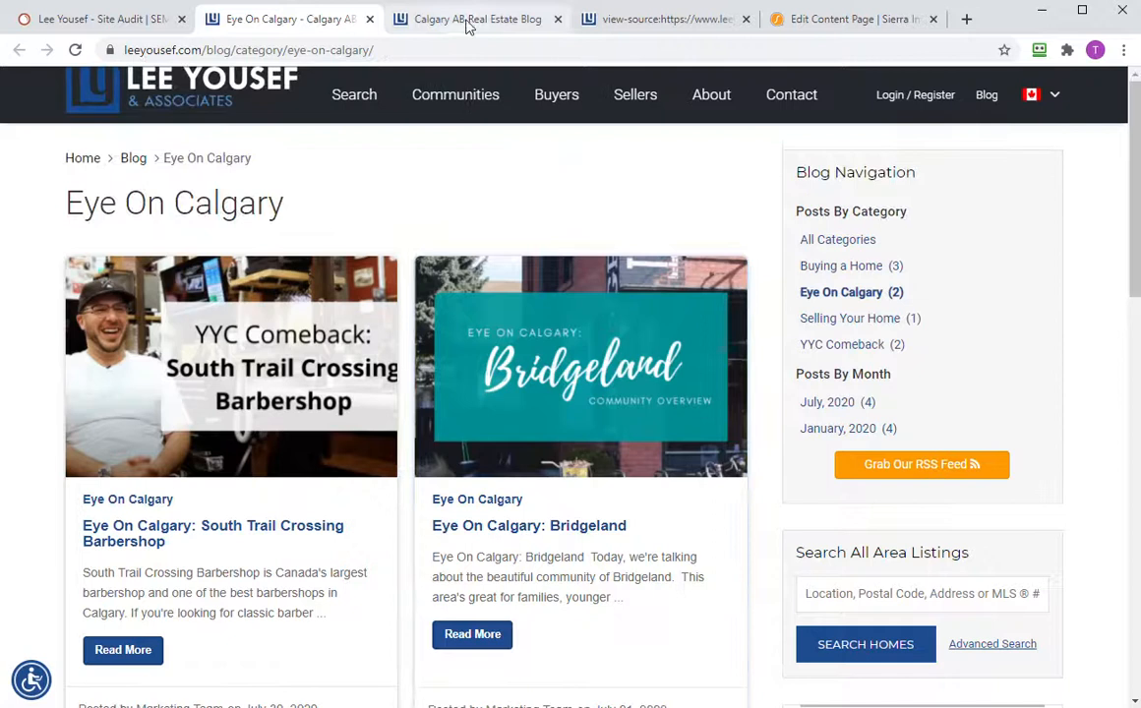
click(461, 19)
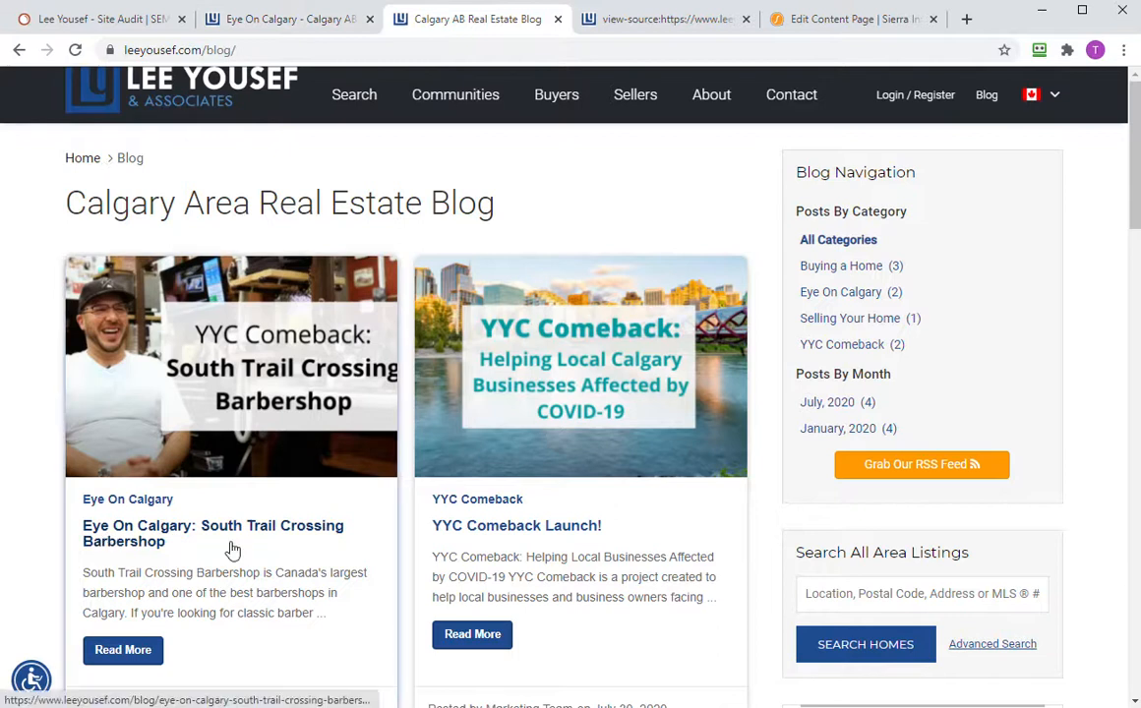
click(312, 19)
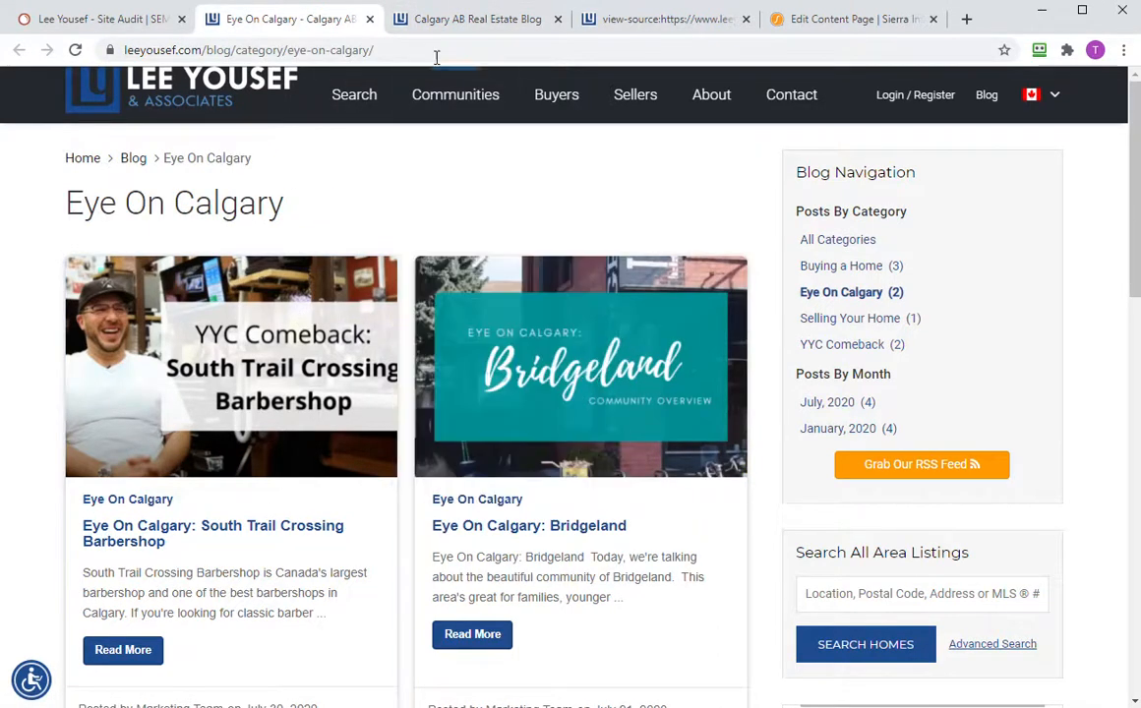
click(456, 22)
click(130, 20)
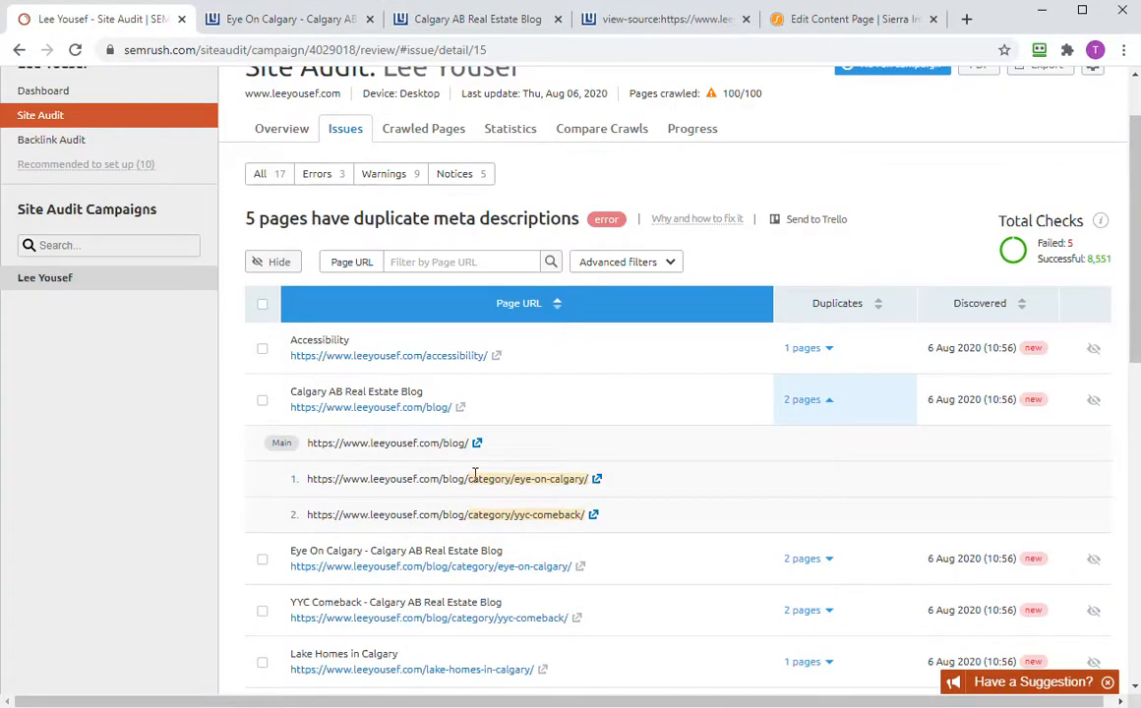
- Reopen the eye-on-calgary page, then bring the other client's Site Audit window into view
scroll(475, 475, down, 1)
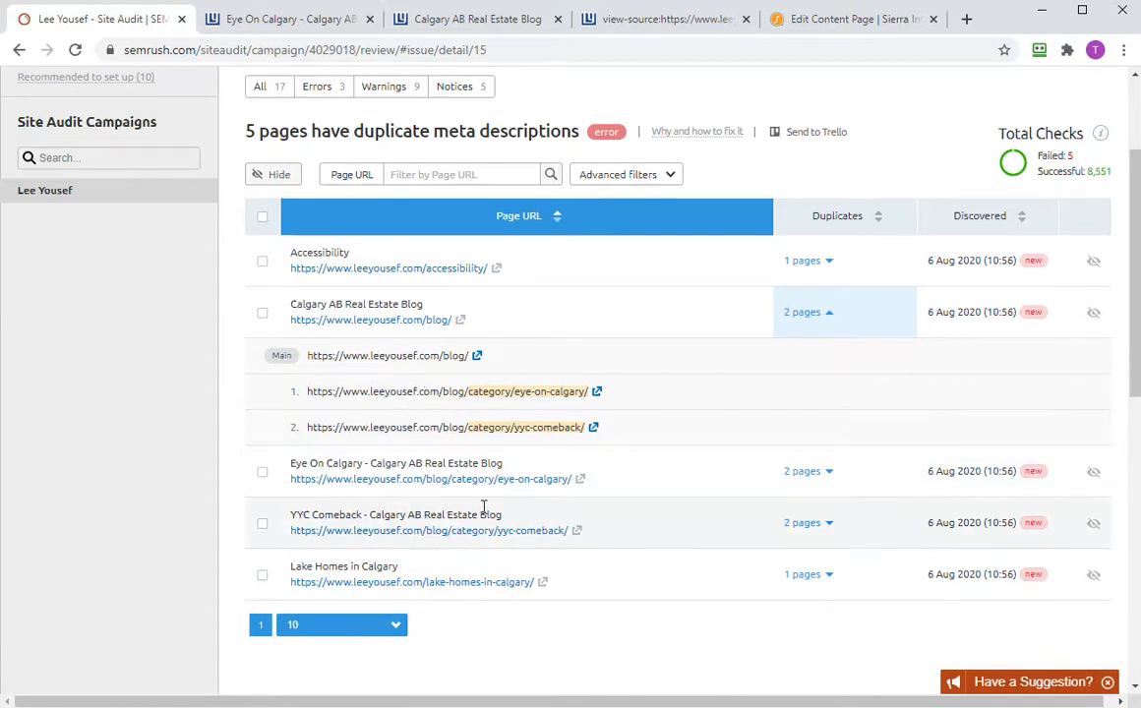
click(581, 479)
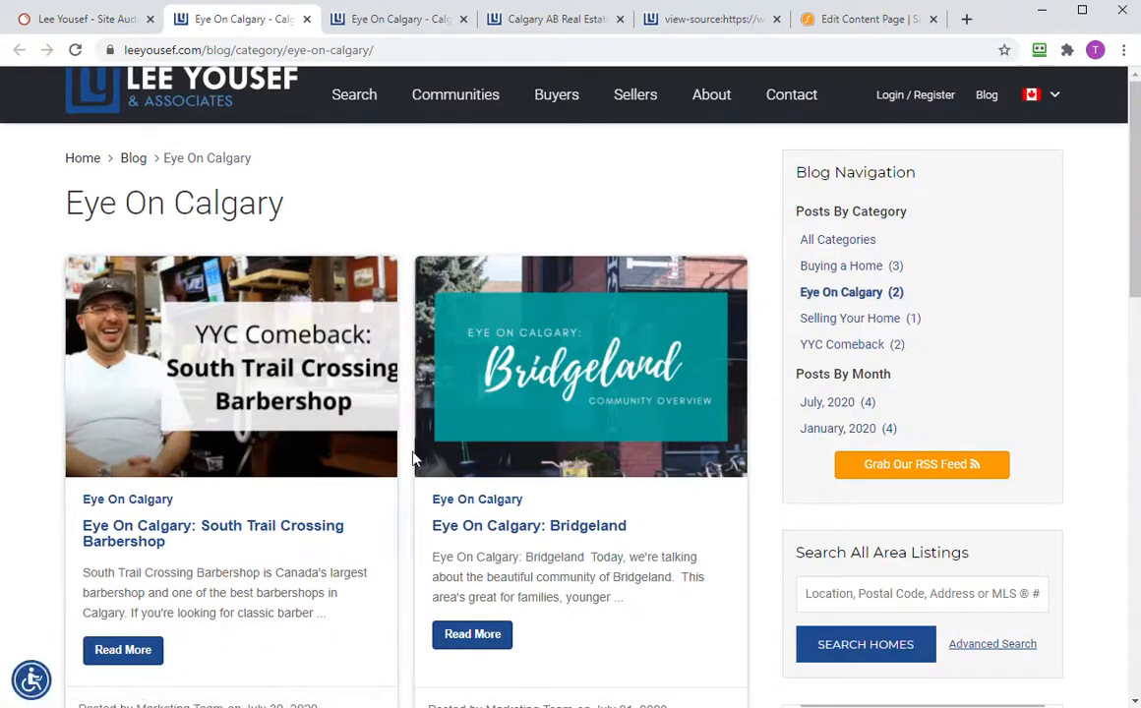
scroll(420, 444, down, 5)
scroll(421, 445, up, 5)
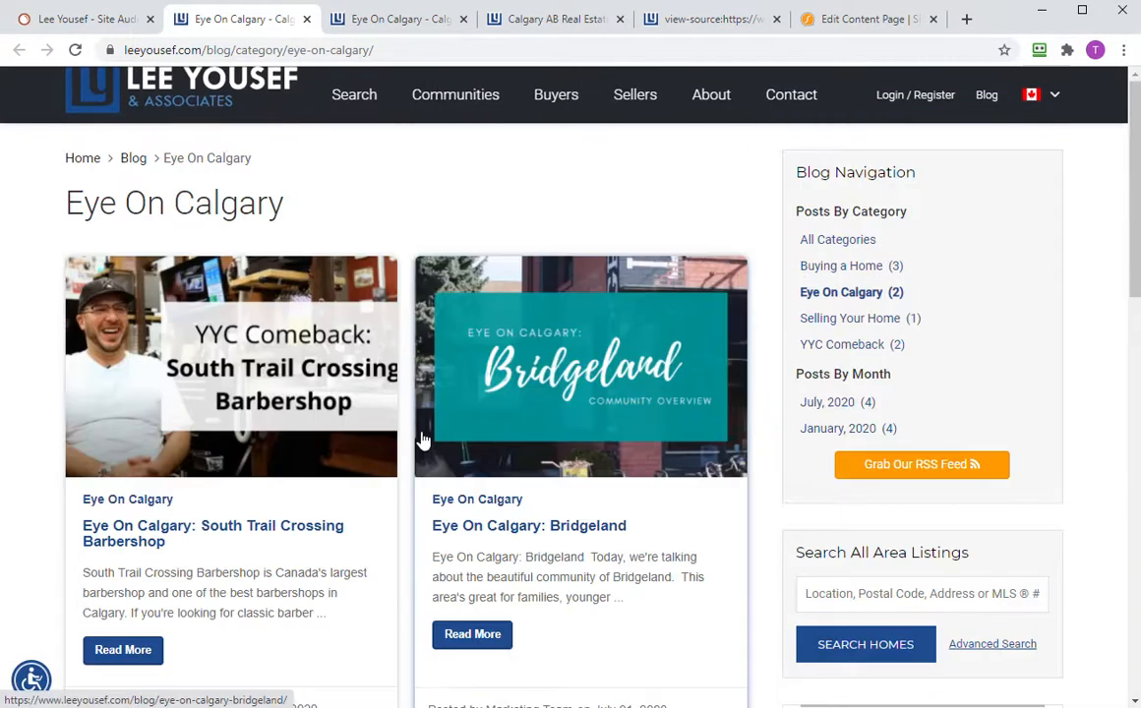
scroll(423, 438, down, 2)
scroll(428, 425, up, 2)
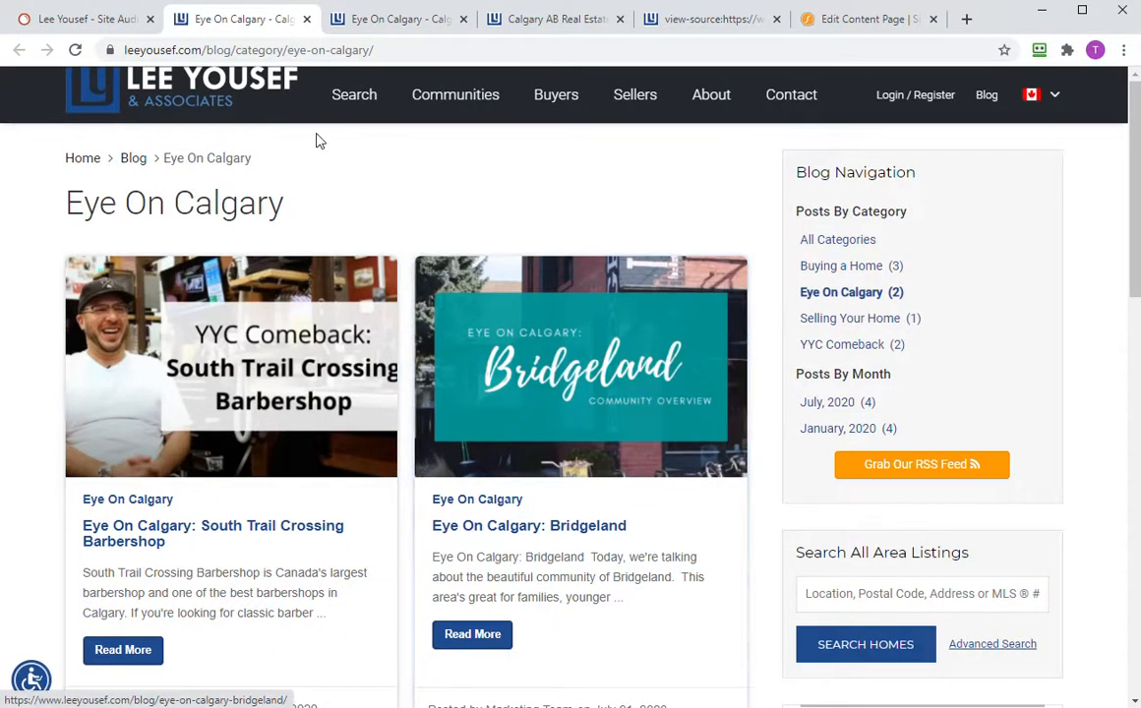
click(118, 20)
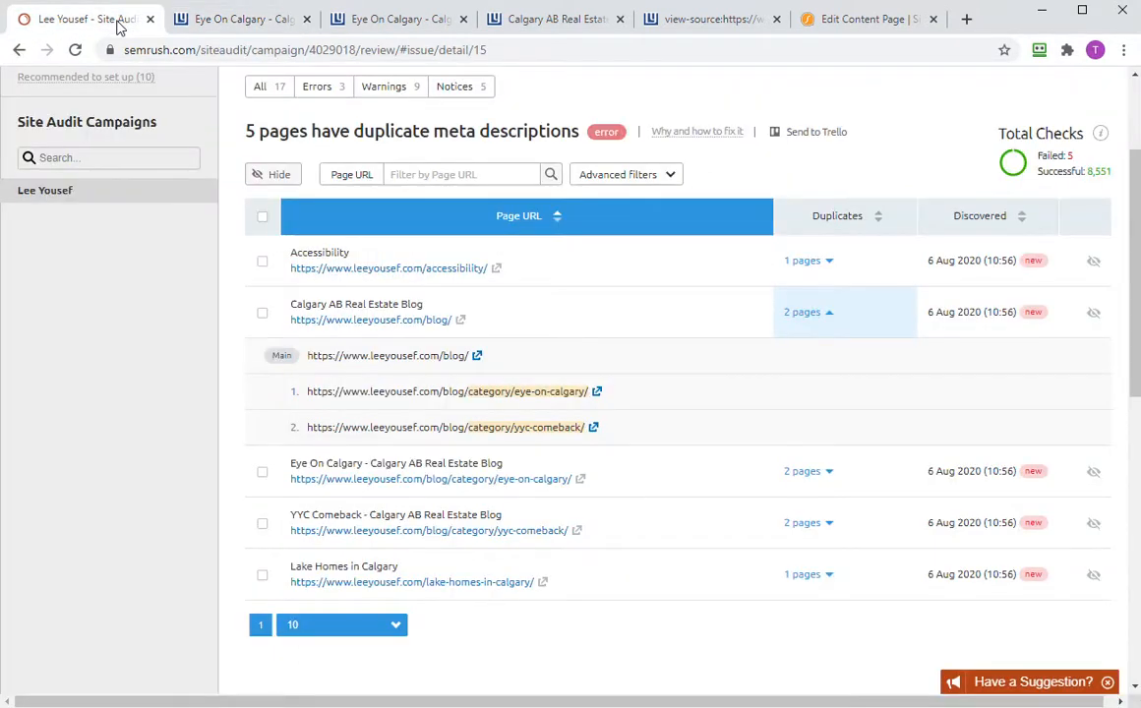
drag(0, 56, 725, 2)
- Open the other site's 71 duplicate-meta-description issue, expand its 54 pages, then move the window aside
click(537, 264)
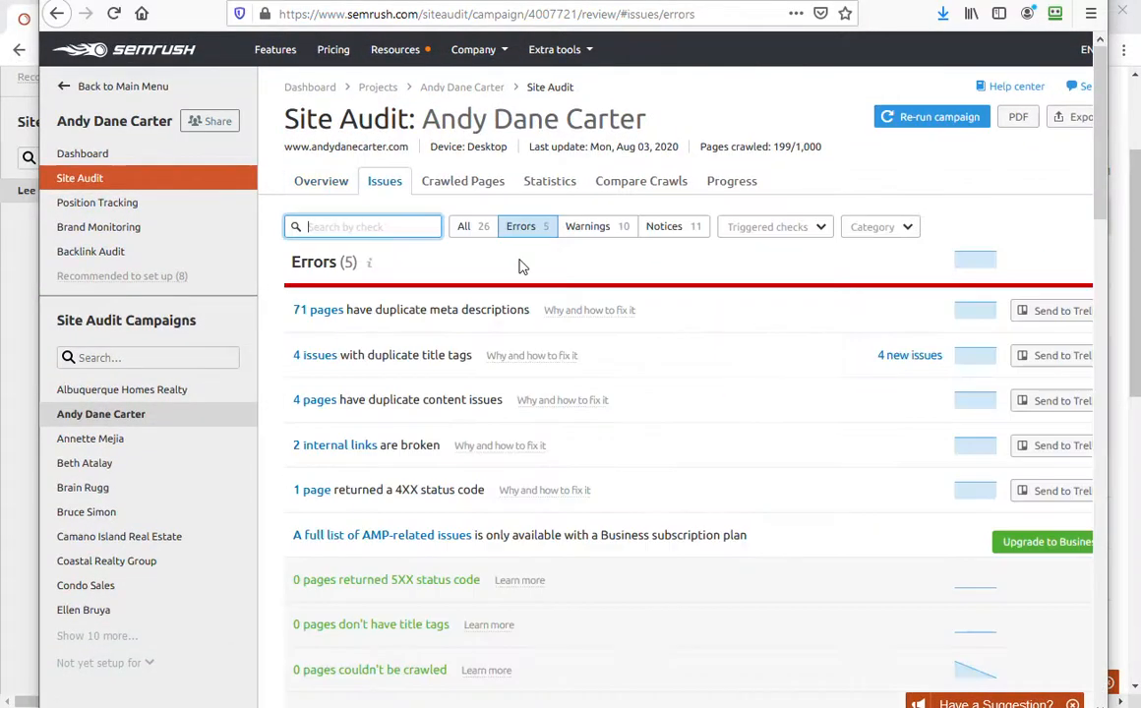
click(371, 310)
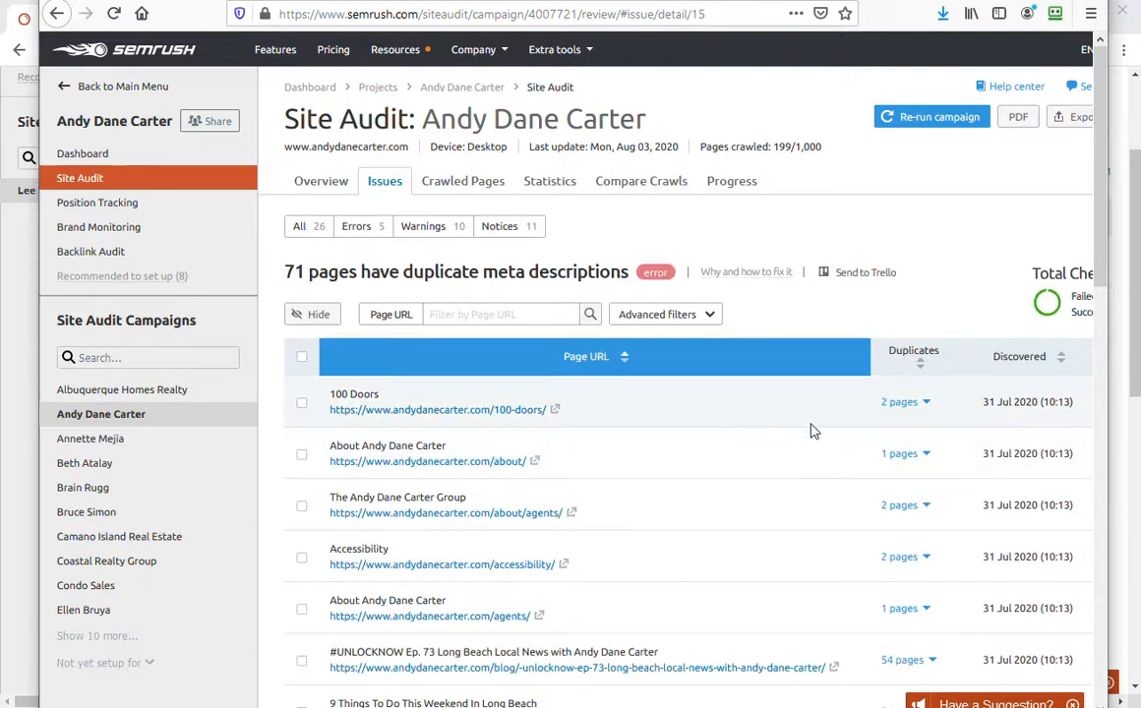
scroll(866, 467, down, 2)
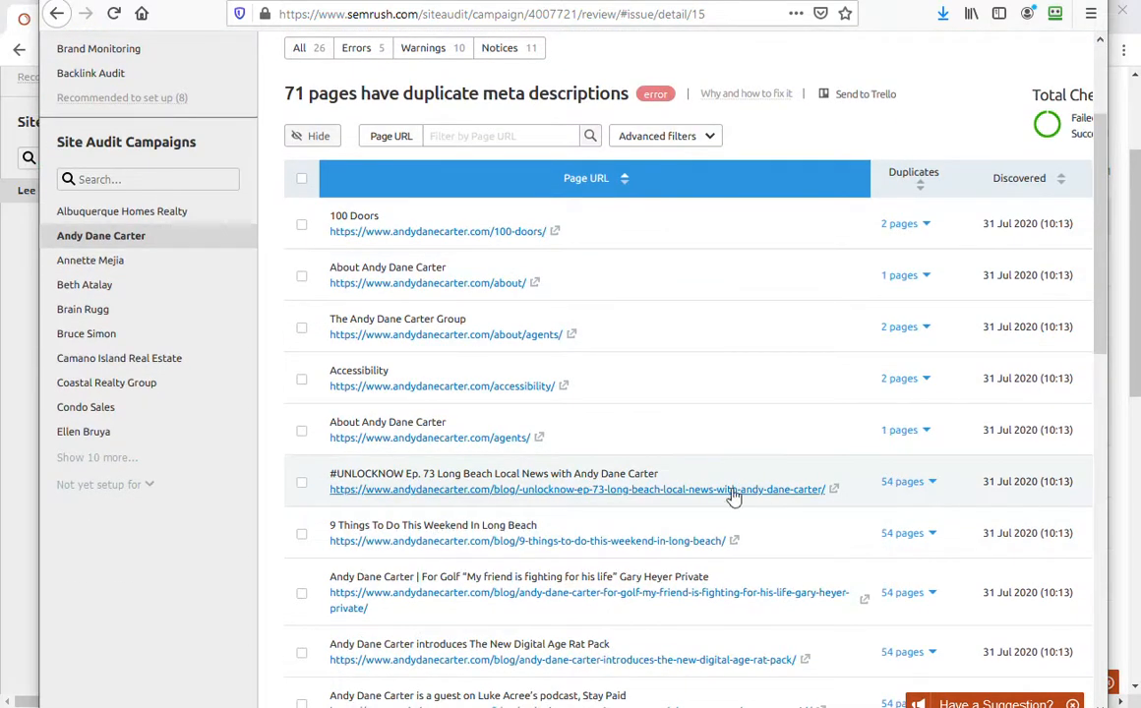
click(932, 482)
scroll(556, 313, down, 3)
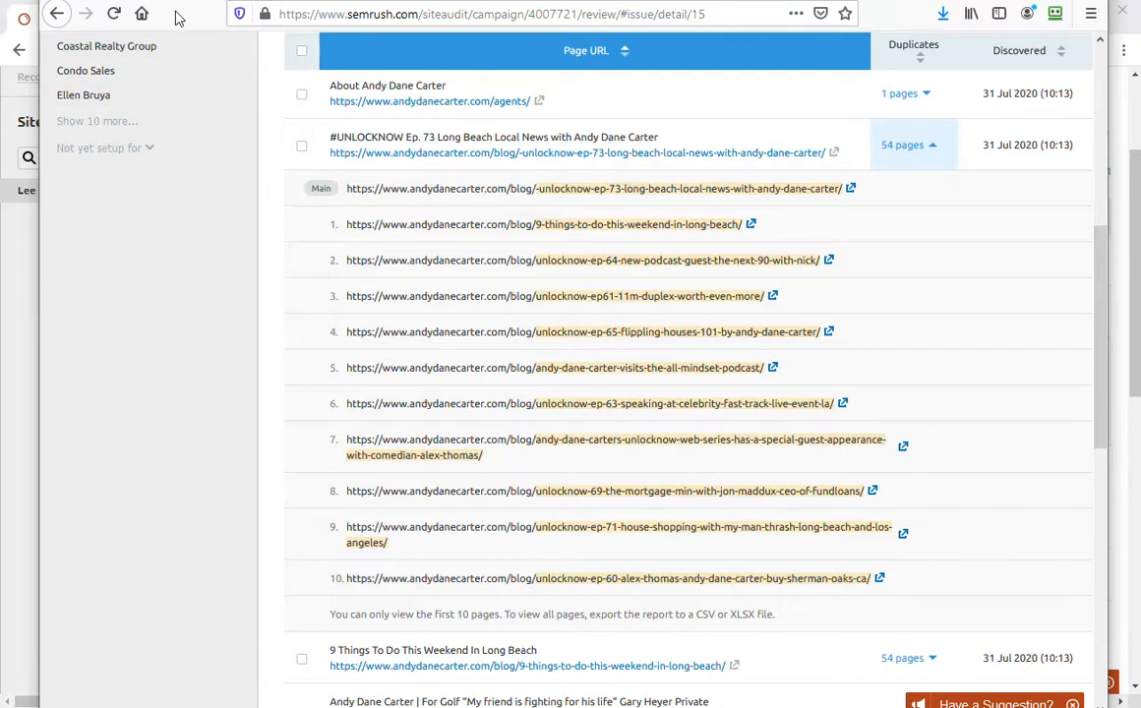
drag(179, 17, 0, 137)
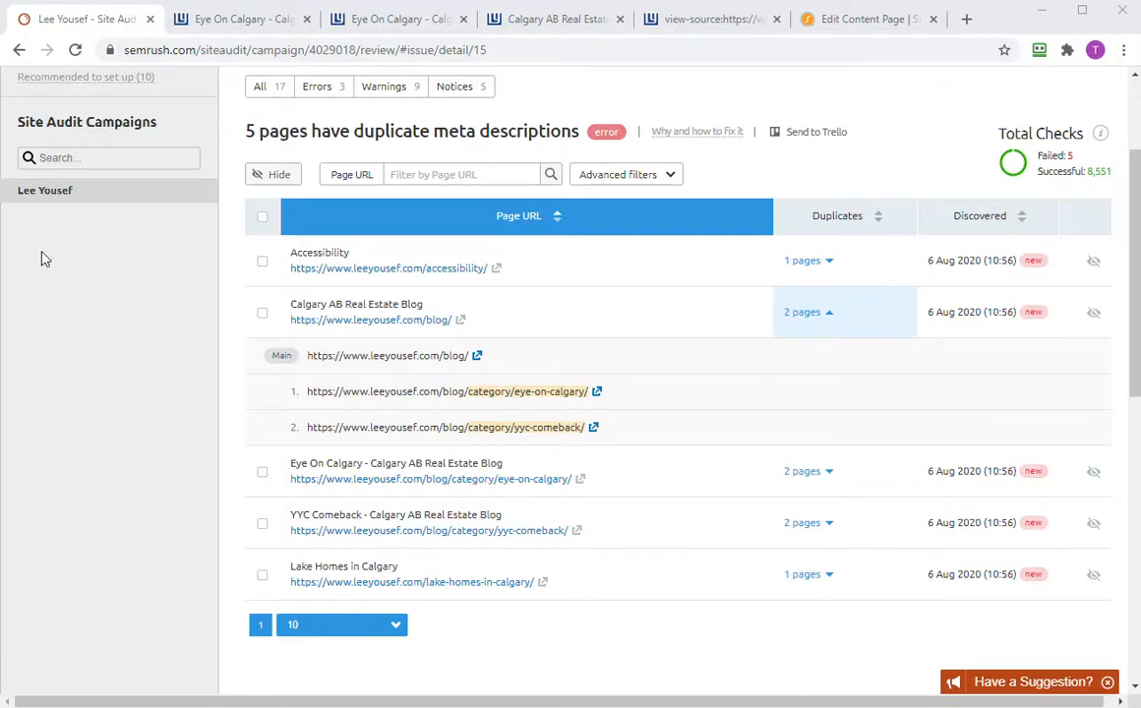
- List the 9 warnings, led by 194 uncached JavaScript/CSS issues and 97 broken external links
click(314, 90)
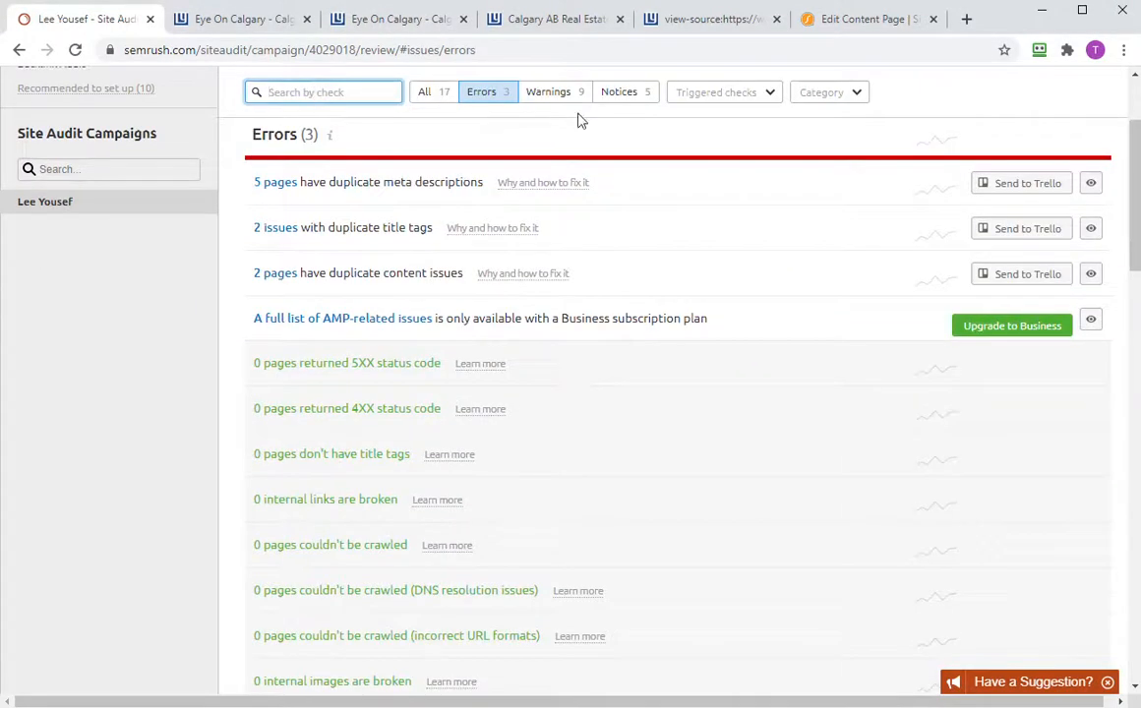
click(548, 93)
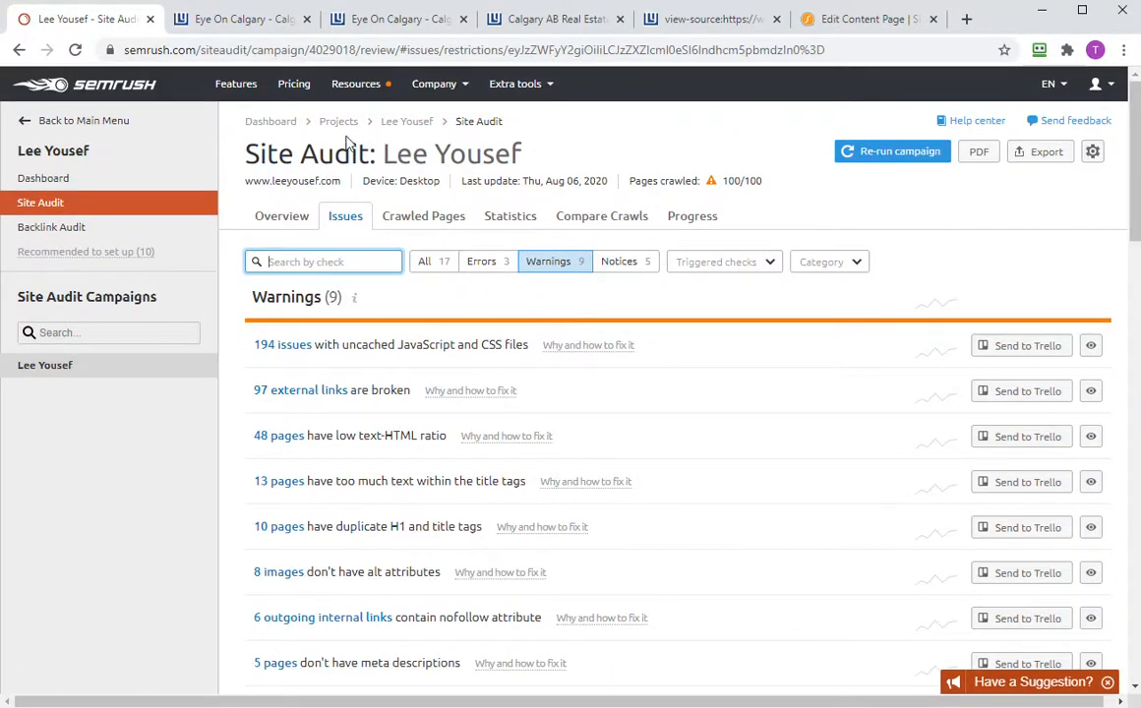
click(407, 122)
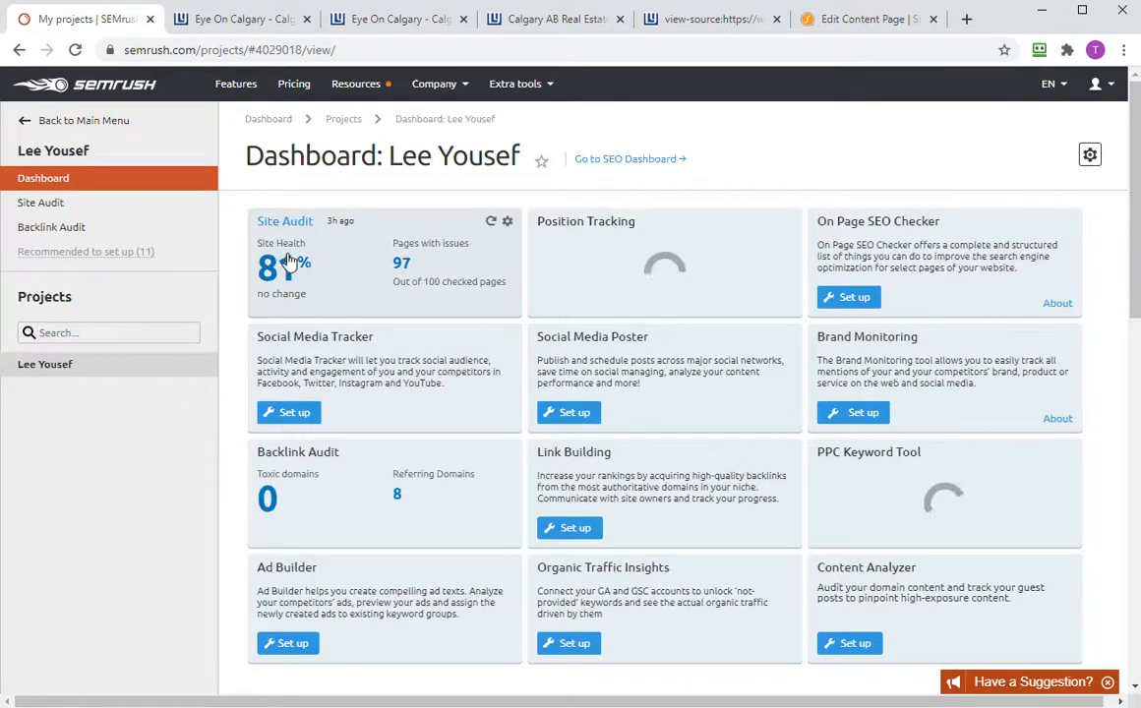
click(259, 298)
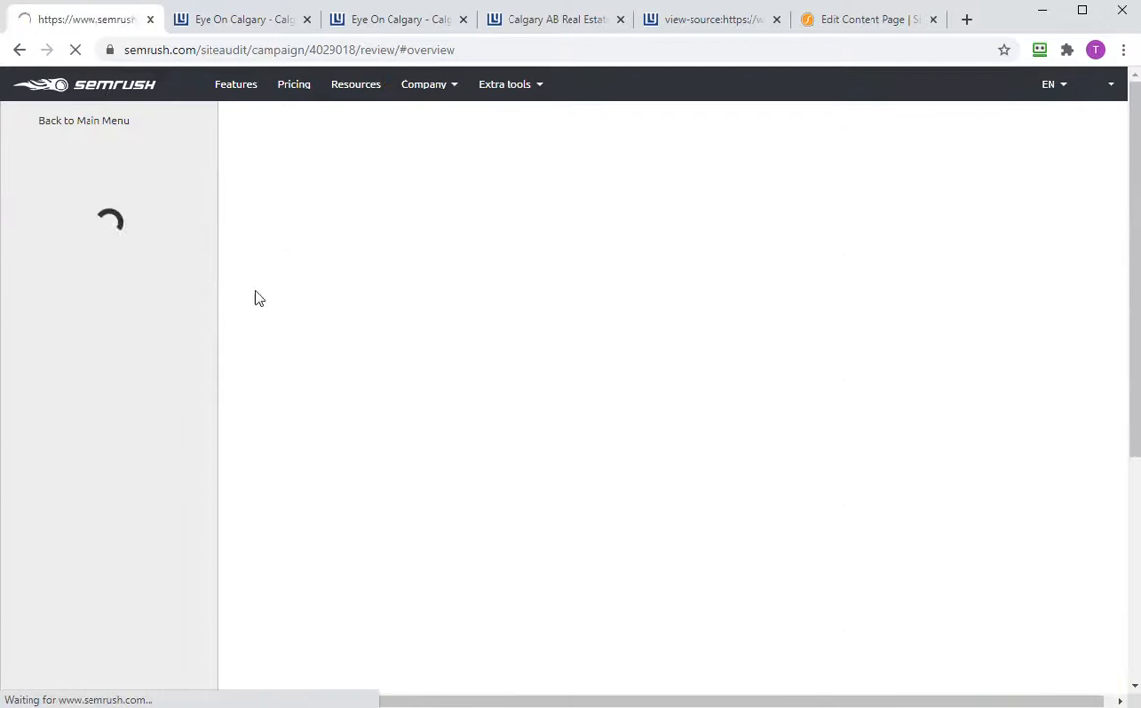
click(714, 310)
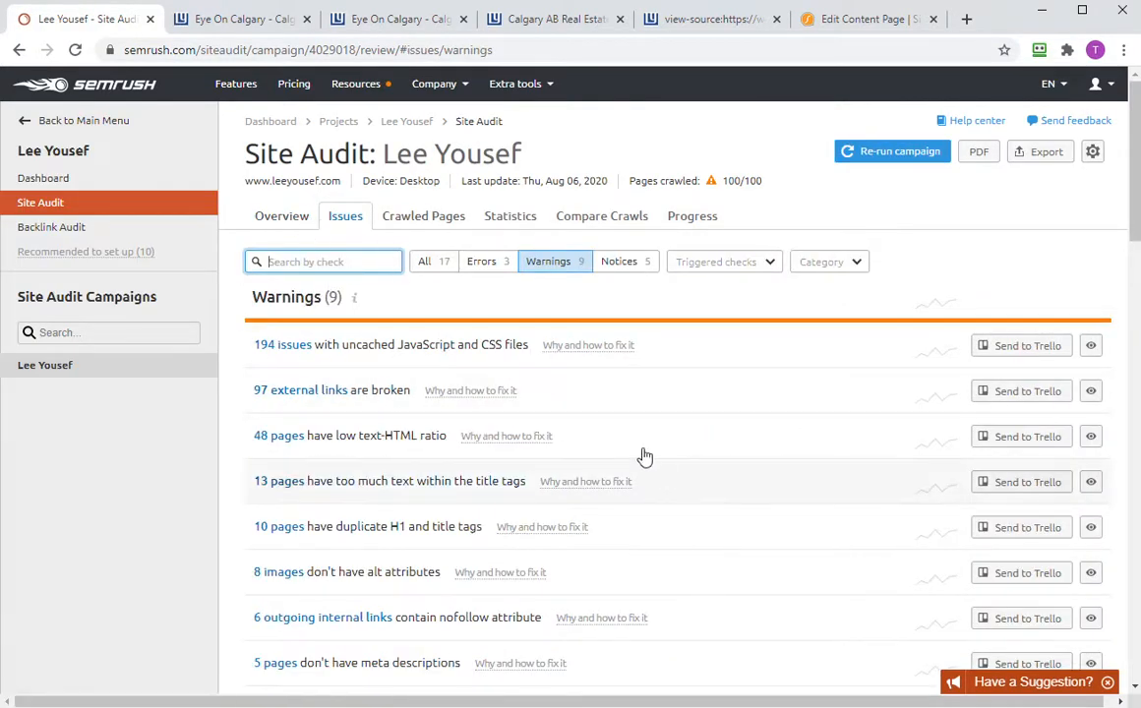
scroll(856, 420, down, 1)
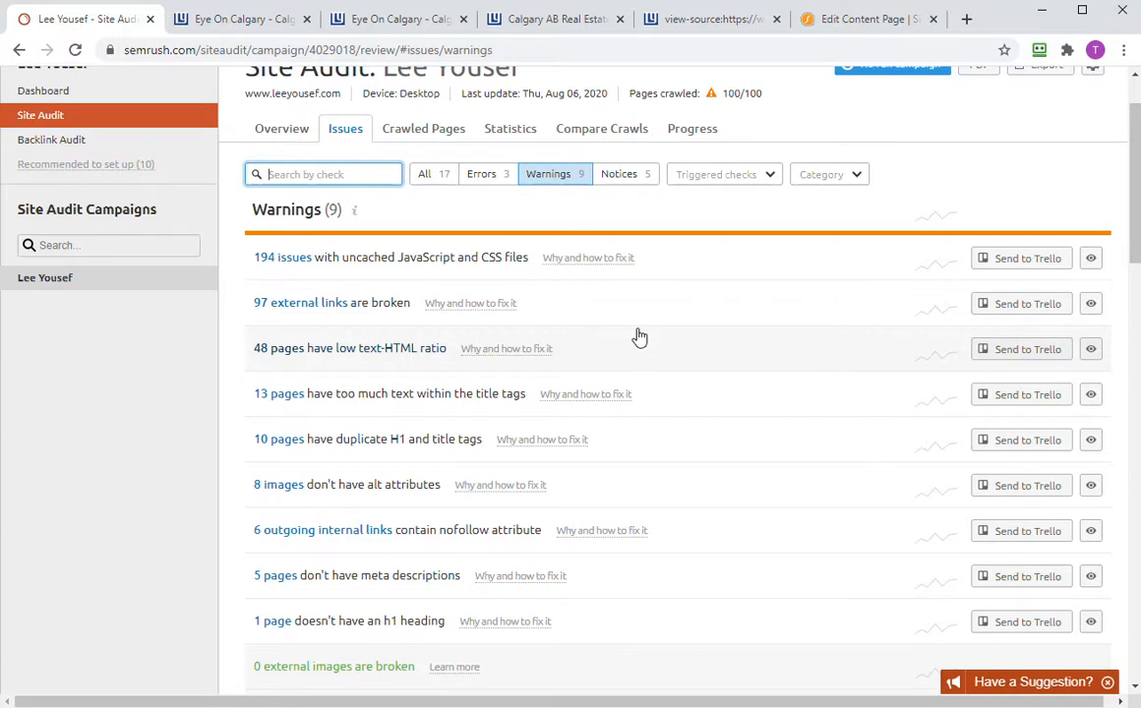
- Review the 97 broken external links, including the second page of results
click(308, 312)
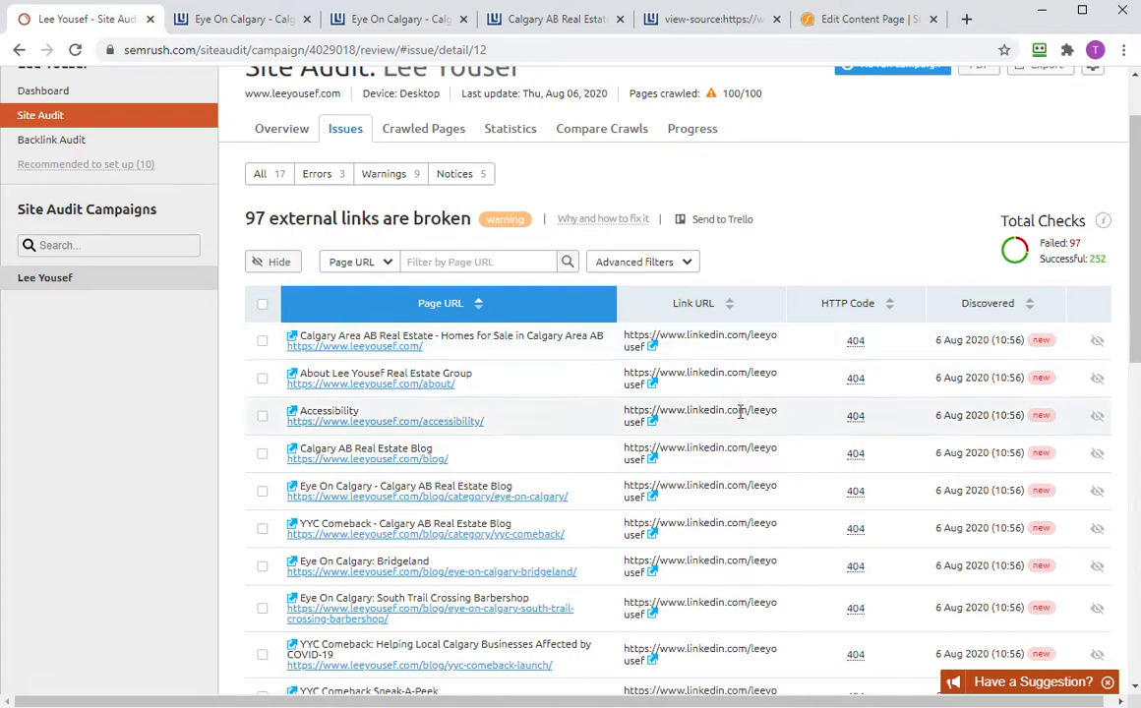
scroll(735, 394, down, 3)
scroll(735, 433, up, 3)
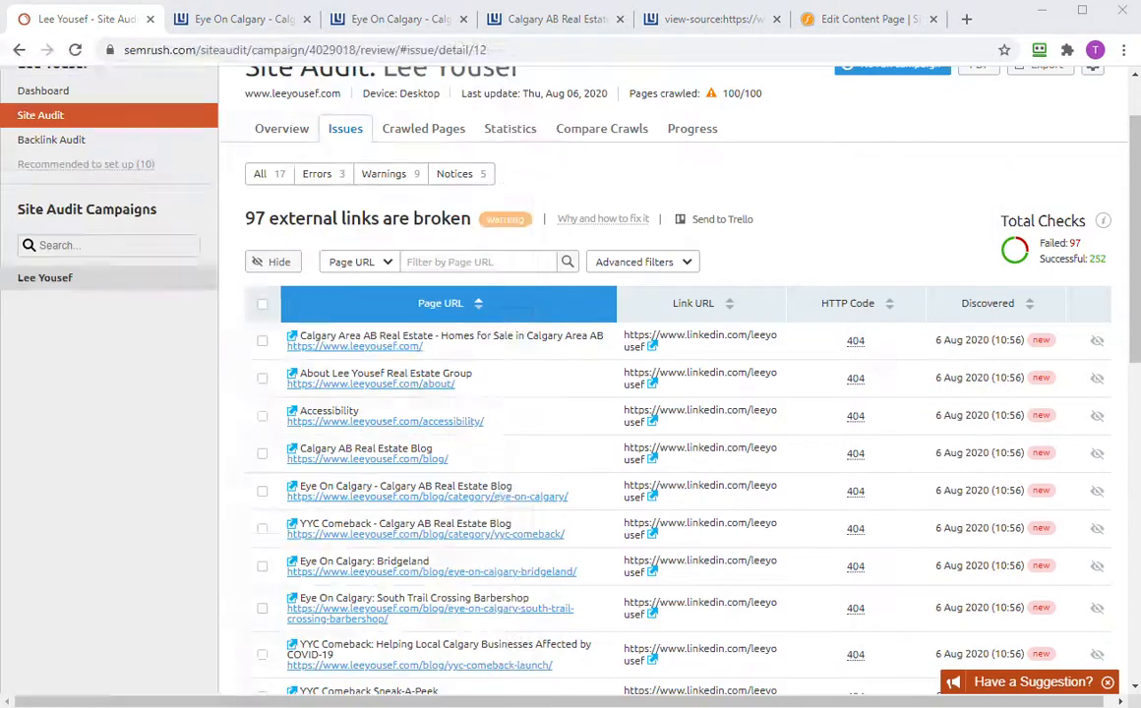
scroll(701, 349, down, 3)
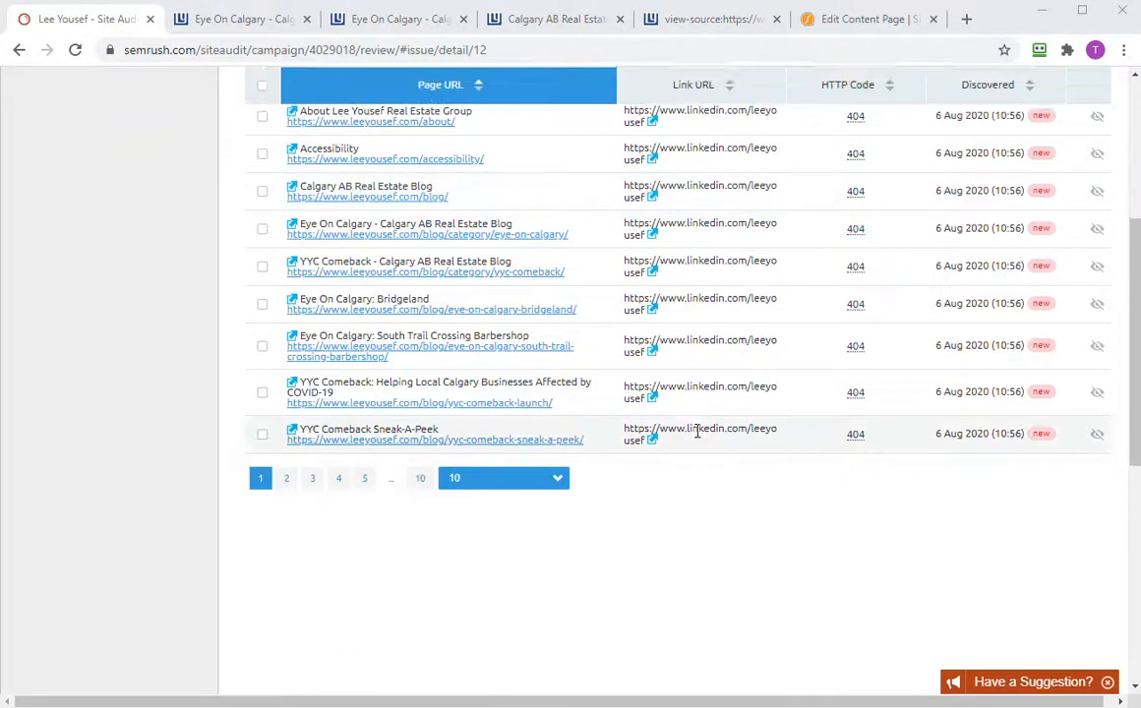
scroll(669, 399, up, 3)
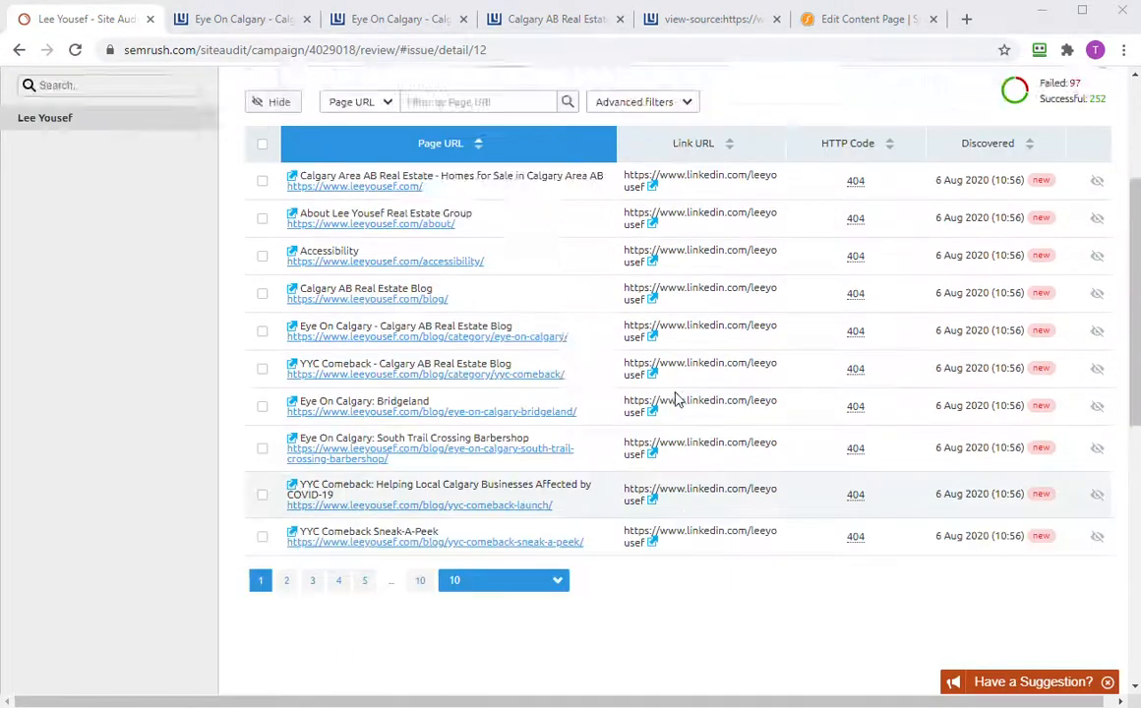
scroll(676, 397, down, 3)
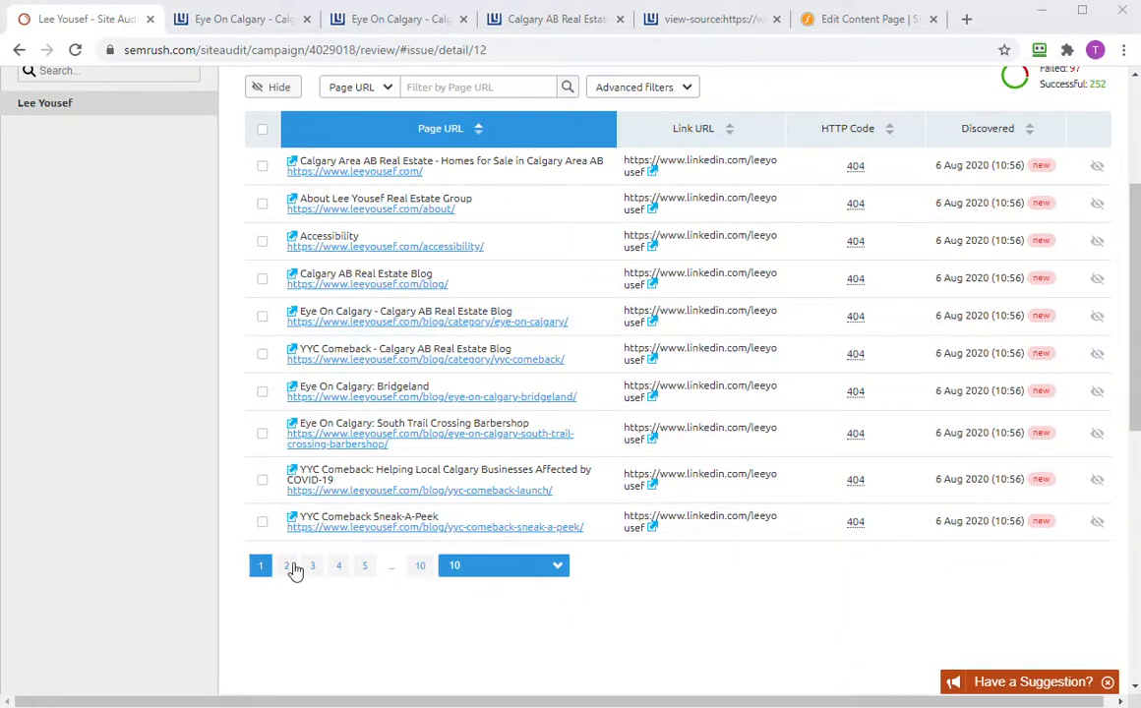
click(288, 566)
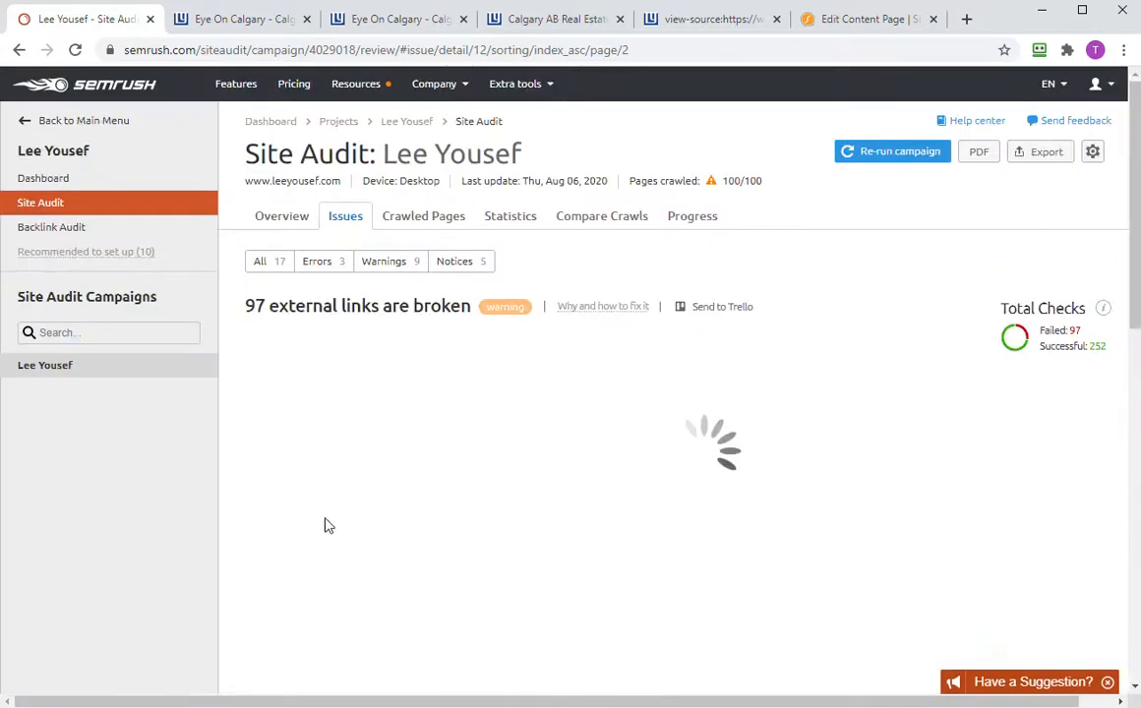
- Go back to the warnings list and open the 48 pages with low text-HTML ratio
click(357, 227)
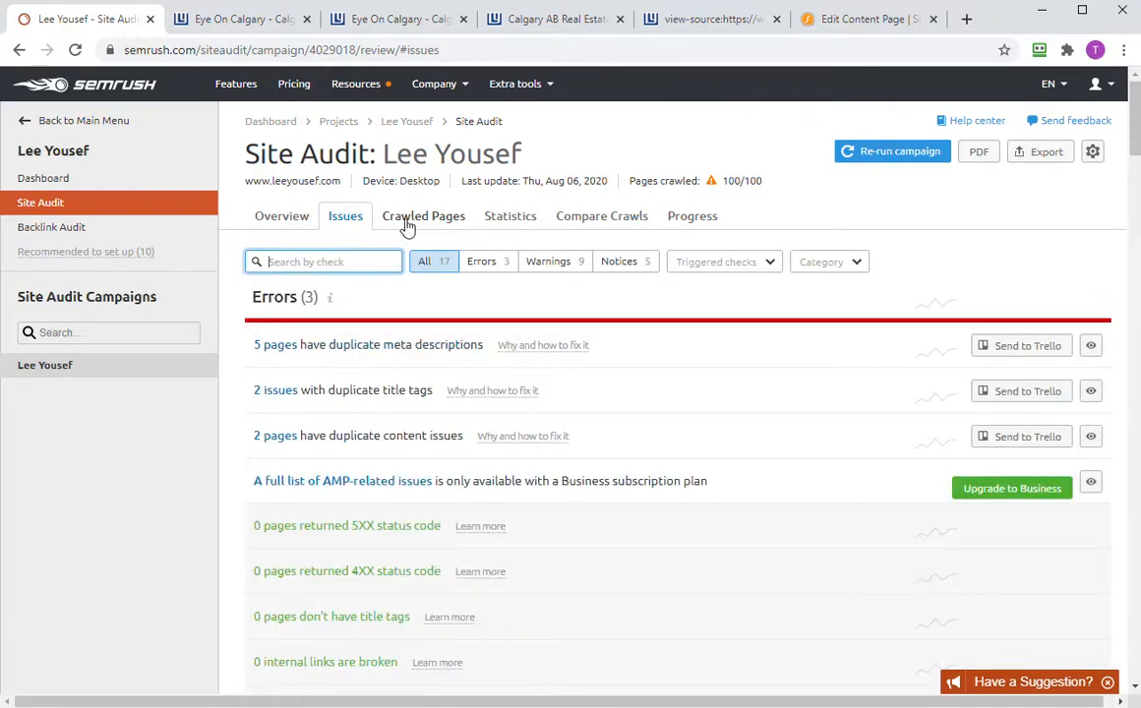
click(485, 124)
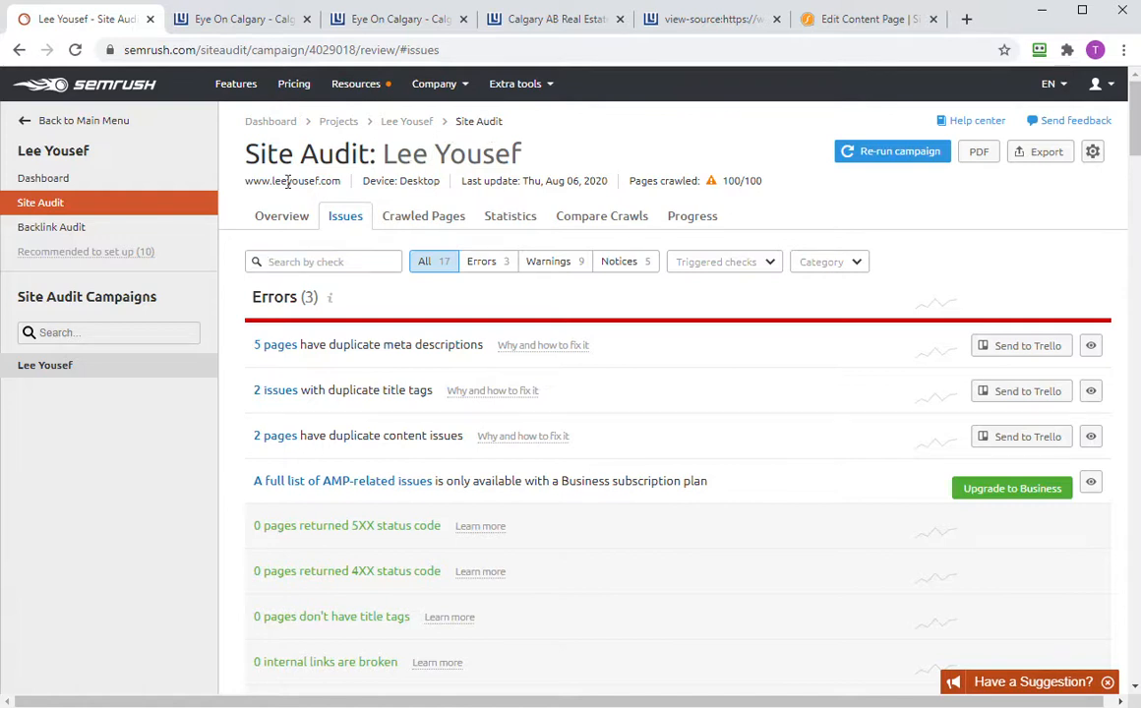
click(281, 216)
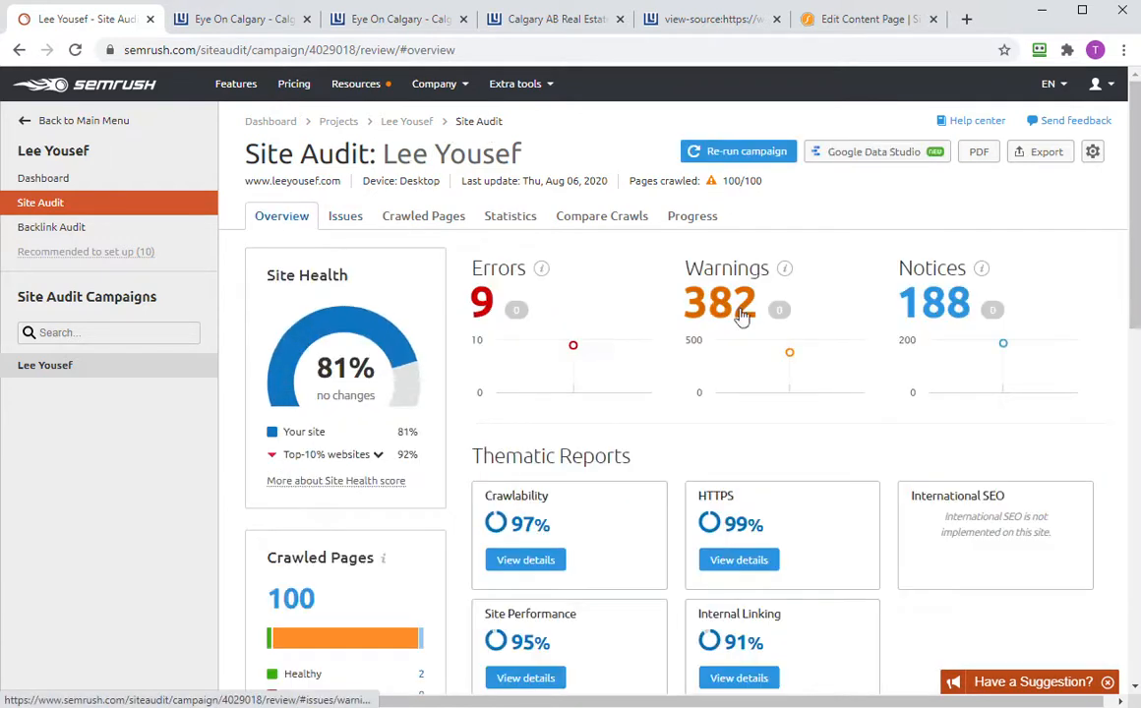
click(752, 312)
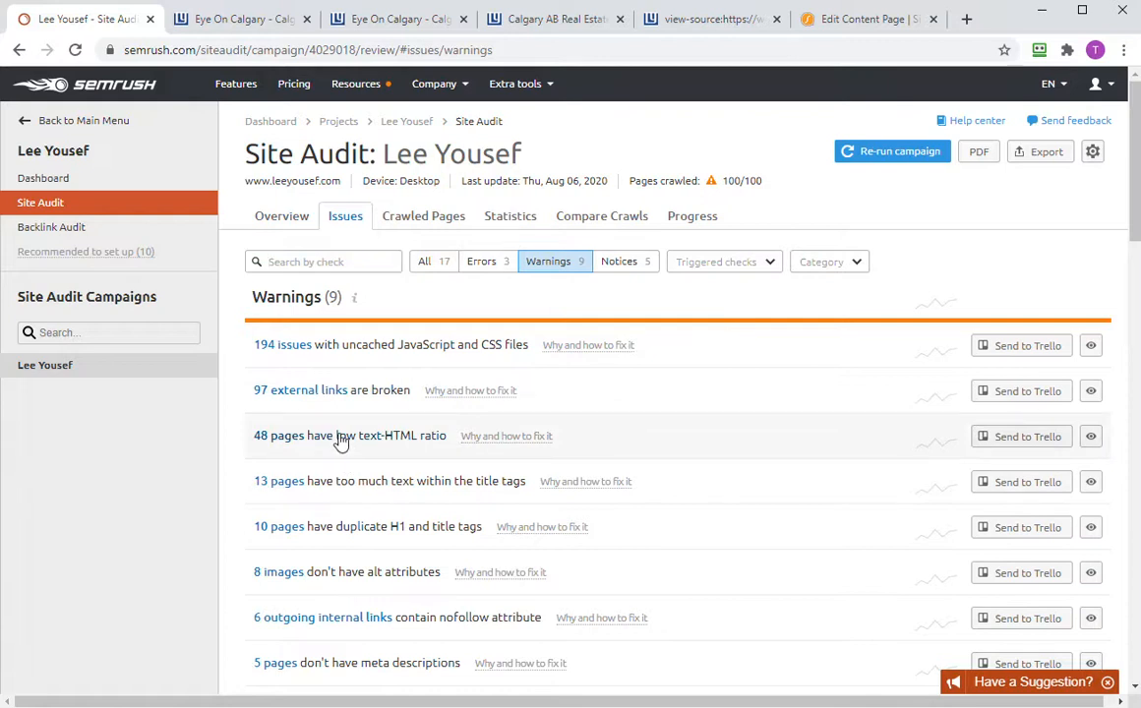
click(339, 442)
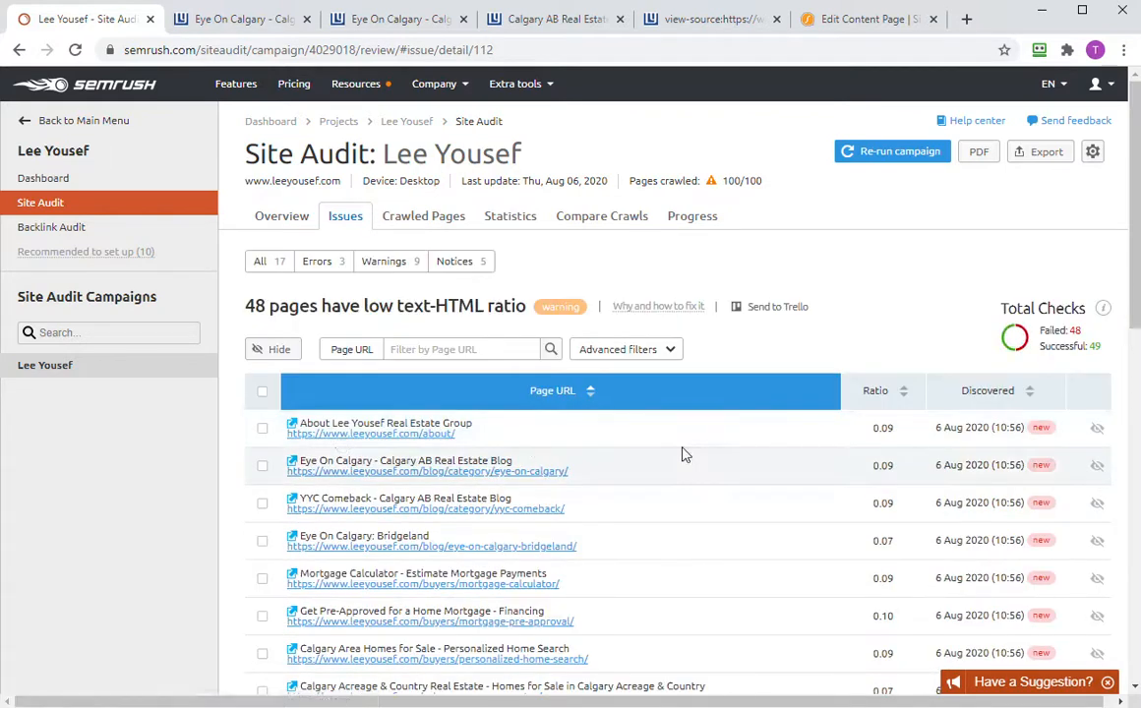
- Look over the low-ratio pages and the Eye On Calgary blog category page
scroll(685, 455, down, 1)
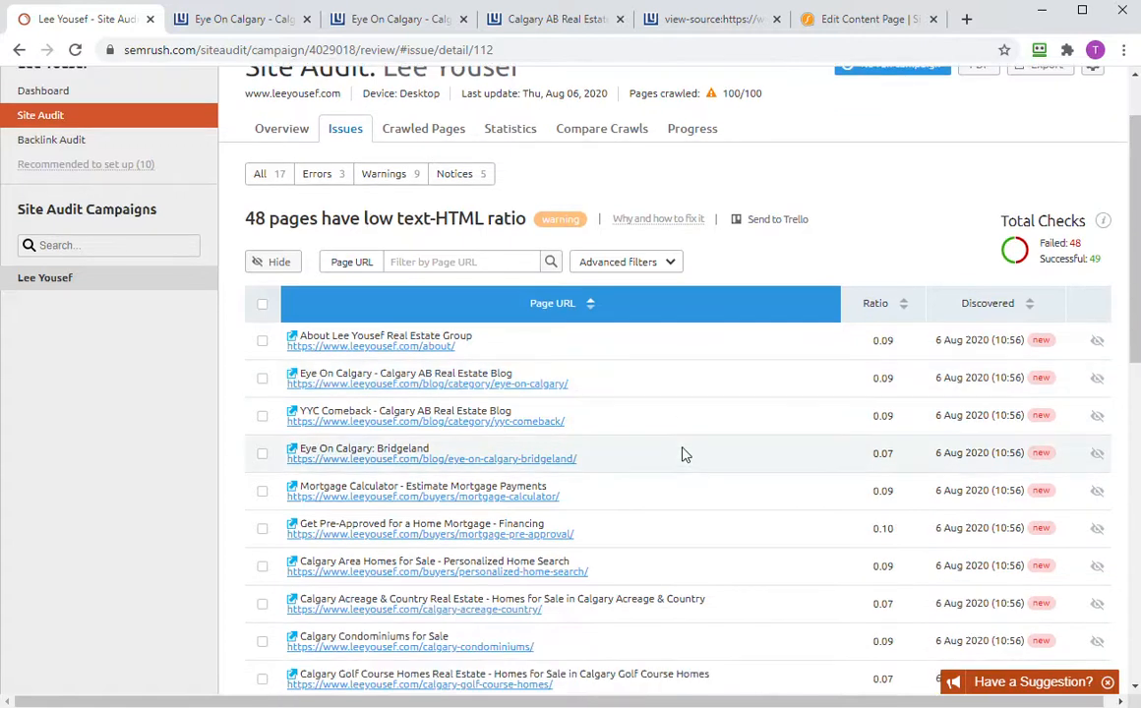
click(374, 23)
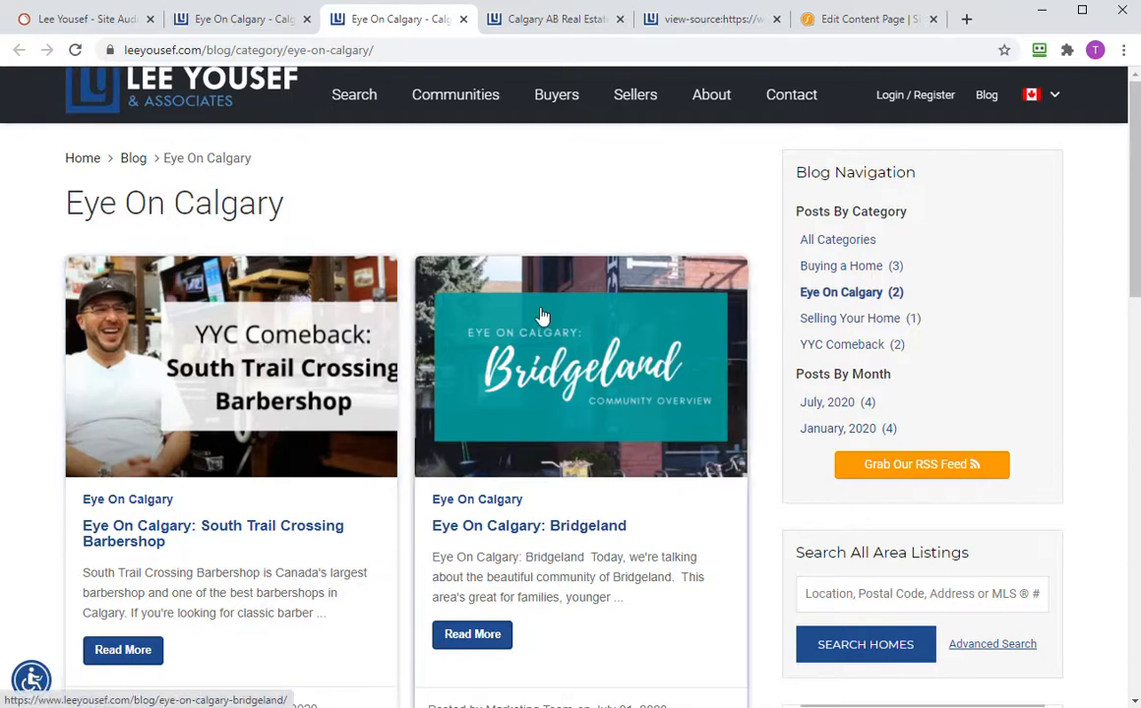
scroll(711, 417, down, 10)
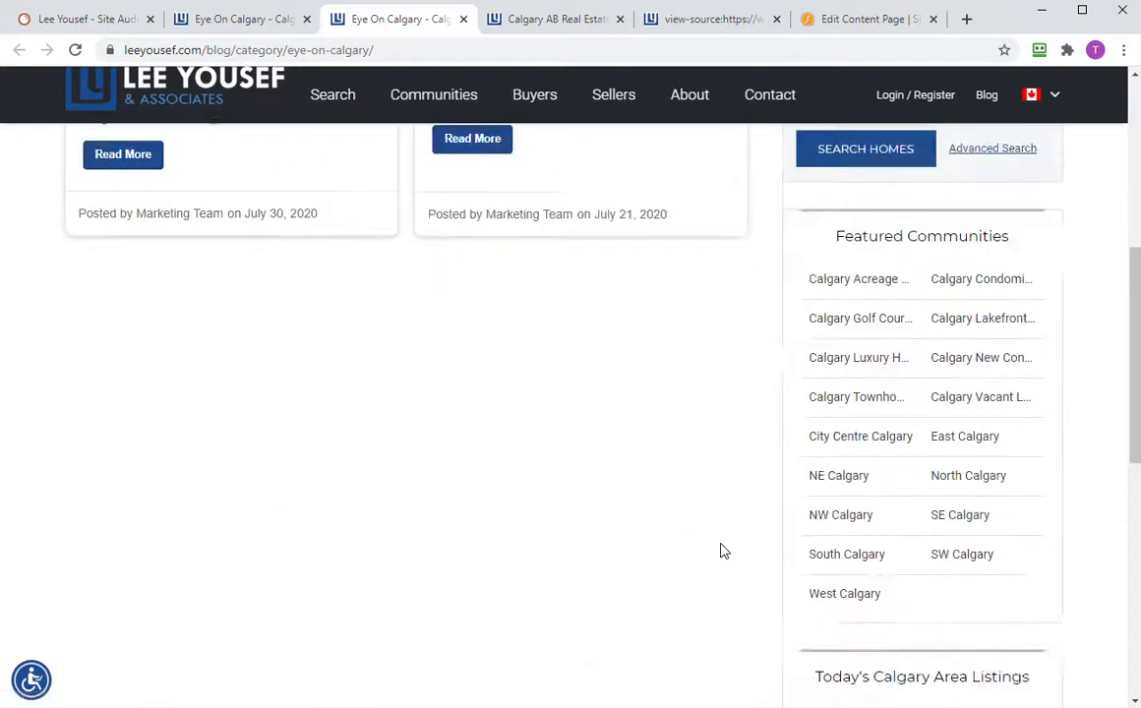
scroll(721, 552, up, 9)
scroll(715, 543, up, 1)
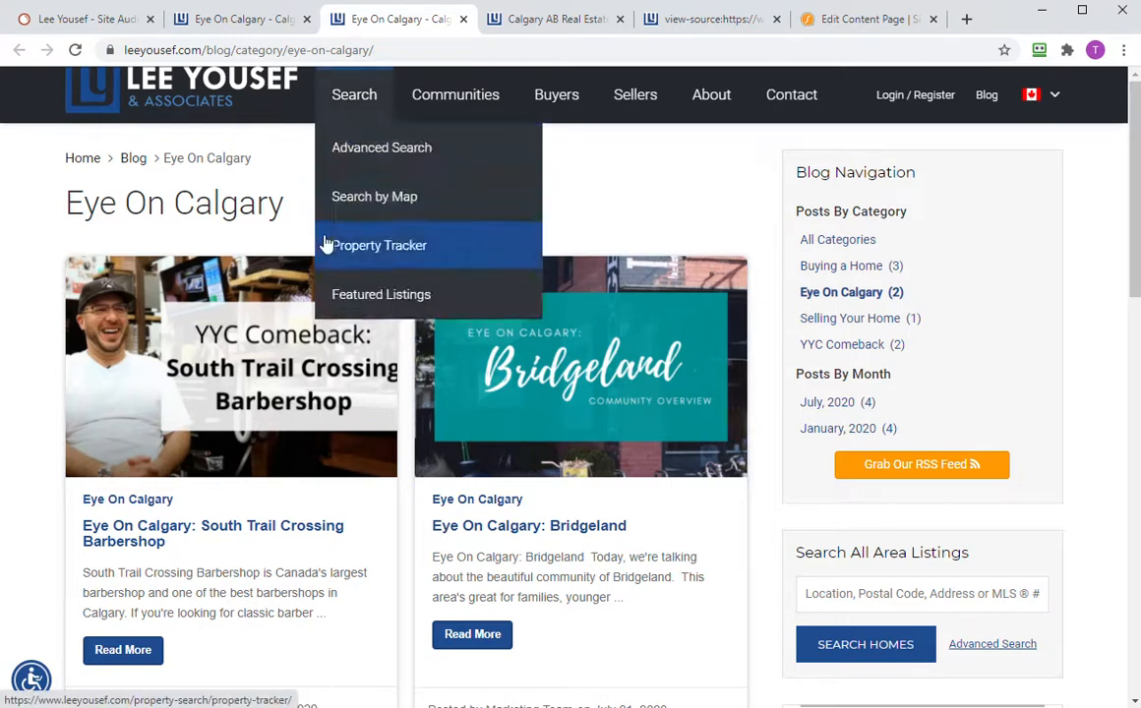
- Return to SEMrush's leeyousef.com site audit overview
click(93, 22)
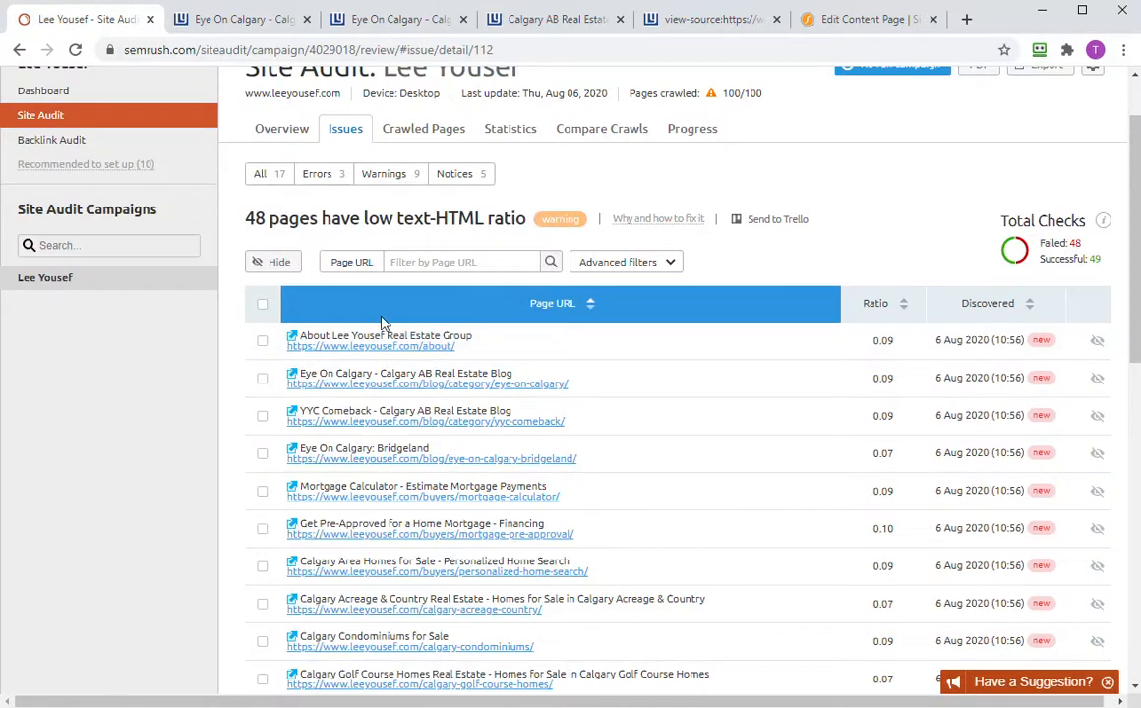
scroll(436, 251, up, 1)
scroll(436, 250, down, 2)
scroll(434, 248, up, 2)
scroll(434, 246, up, 1)
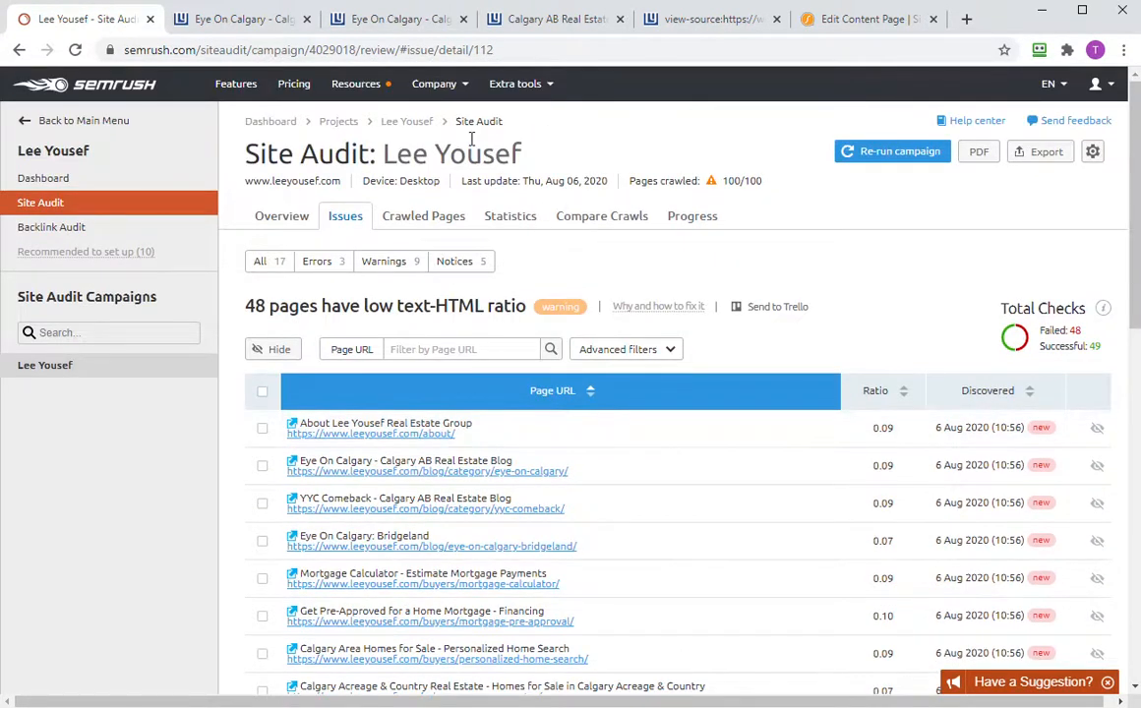
click(275, 219)
- Open the warning for the 13 pages with too much title text
click(688, 321)
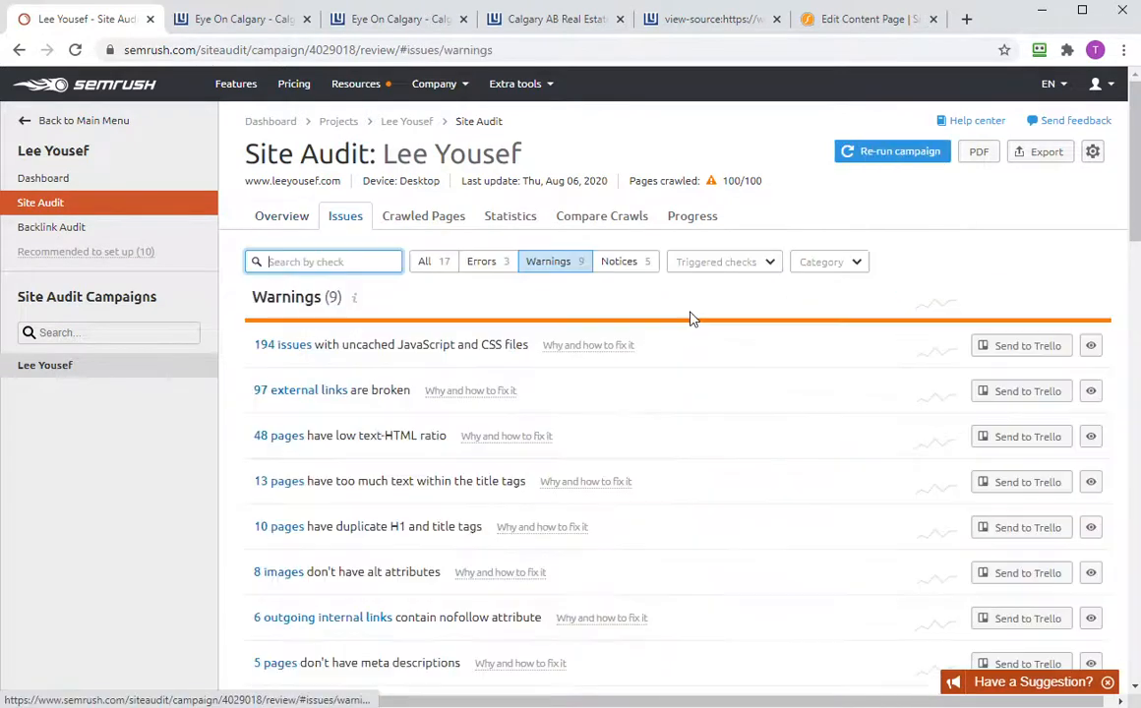
click(306, 485)
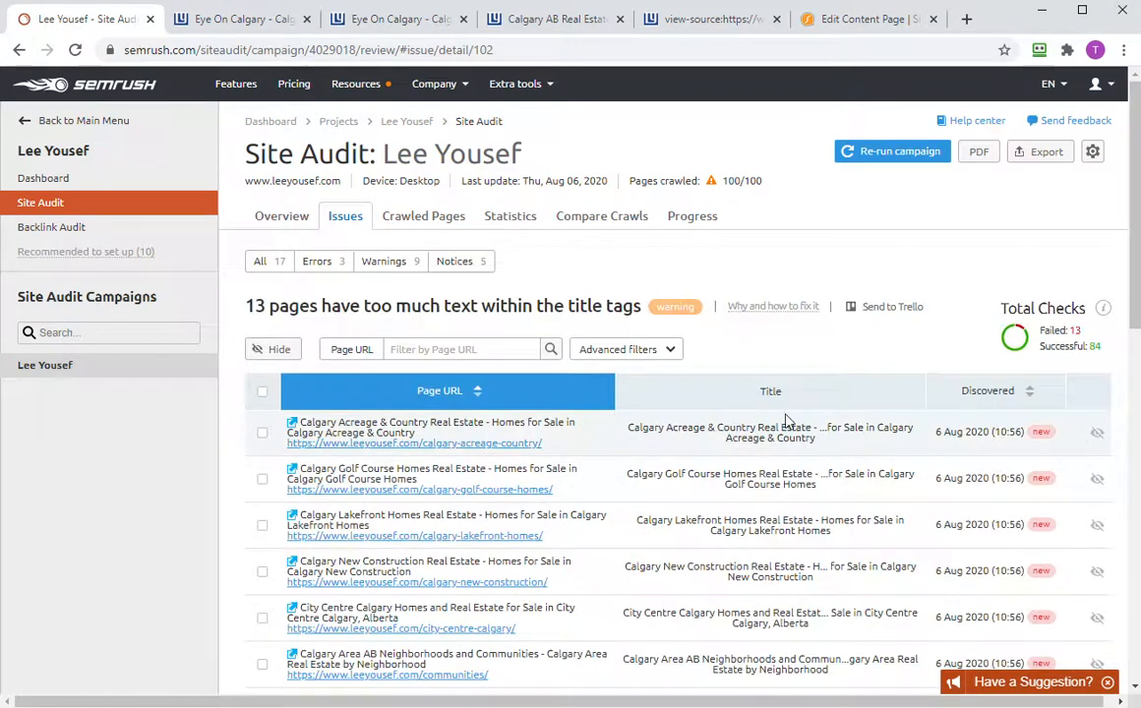
scroll(787, 418, down, 5)
scroll(782, 425, up, 3)
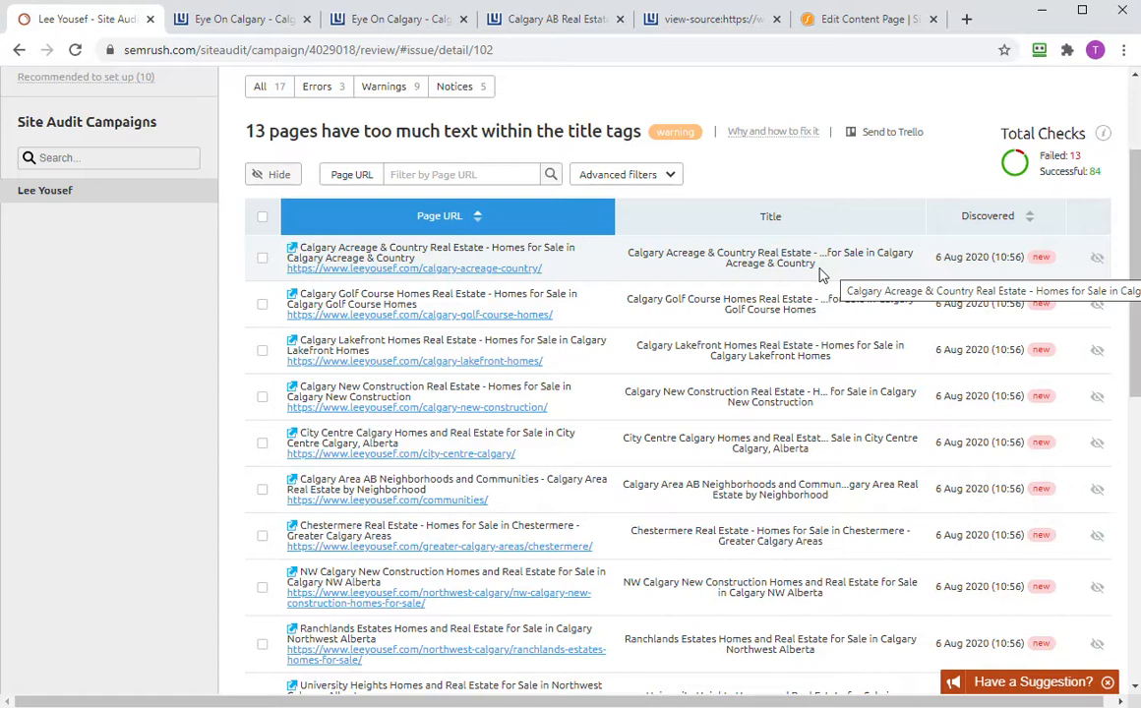
- View the calgary-acreage-country page report in a new tab: no errors, title over 75 characters
right_click(516, 271)
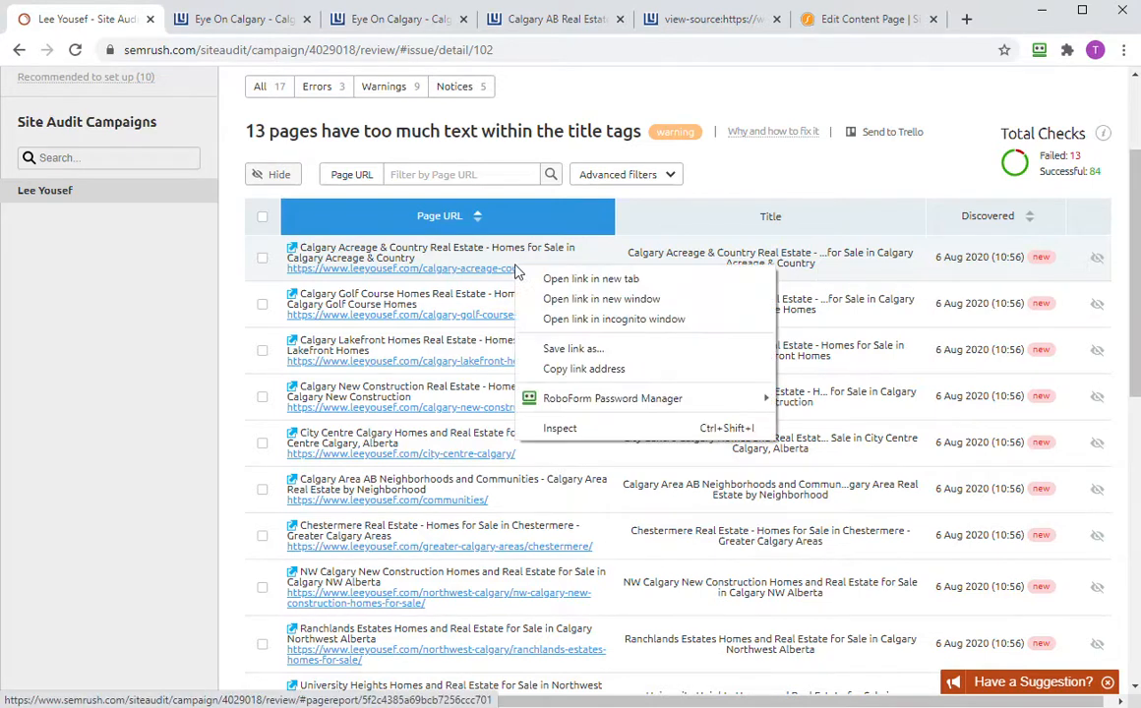
click(560, 283)
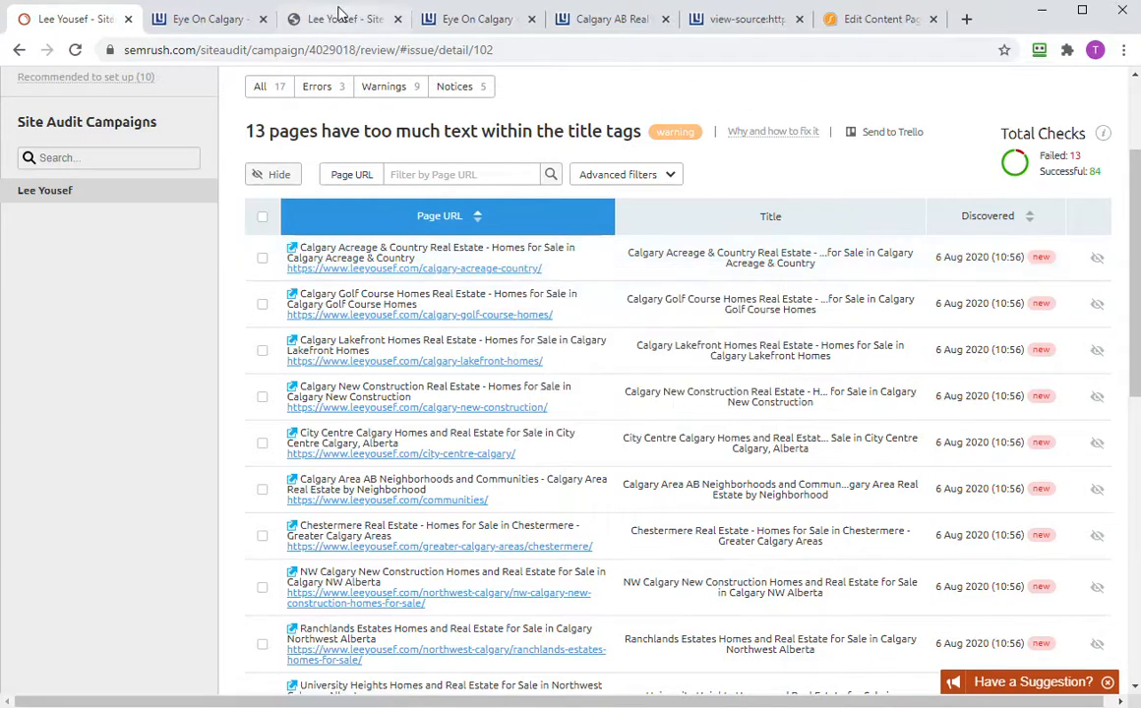
click(339, 16)
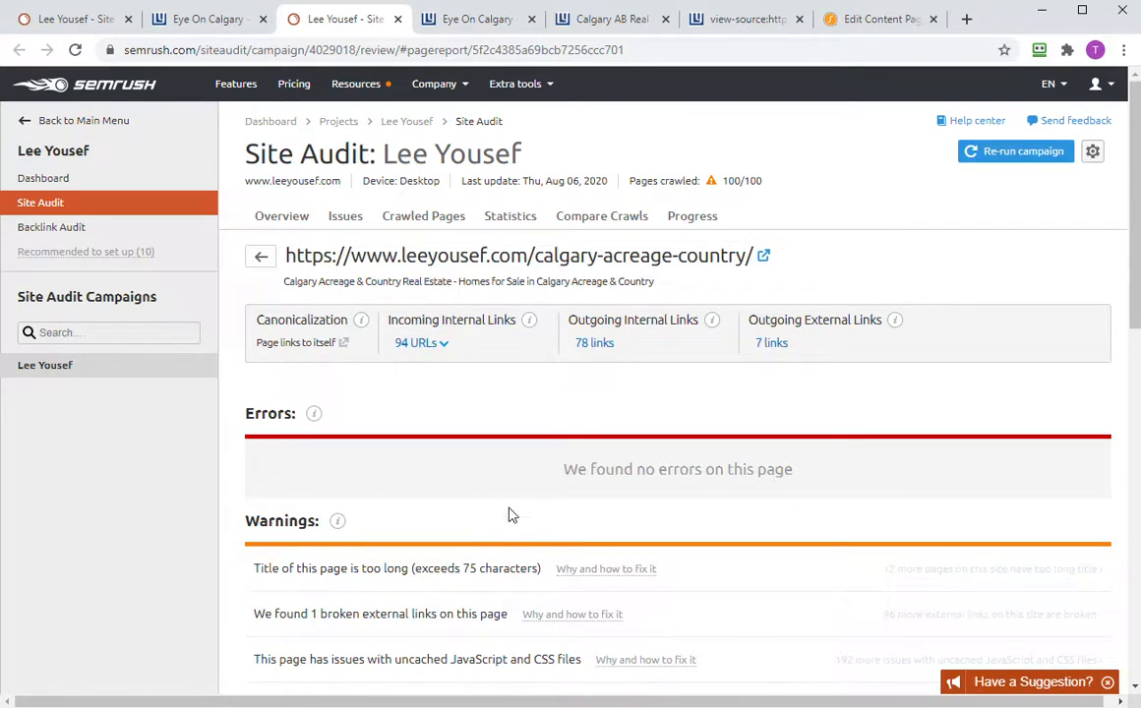
scroll(510, 515, down, 3)
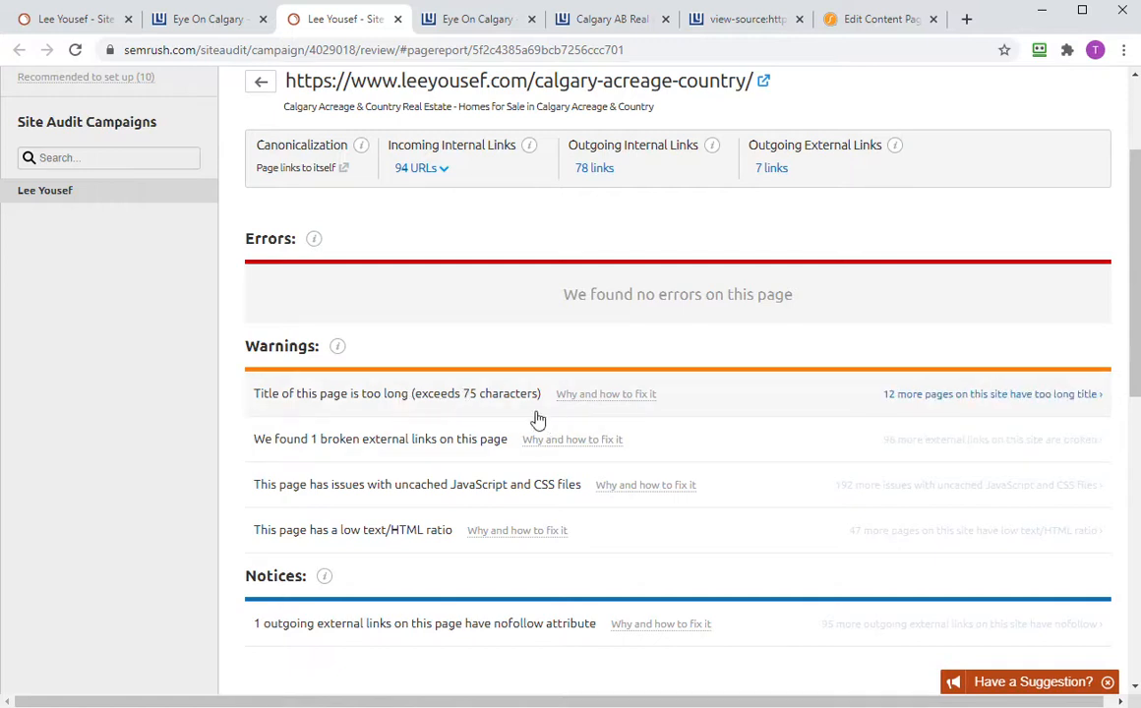
scroll(543, 458, down, 5)
scroll(543, 458, up, 5)
scroll(641, 351, up, 3)
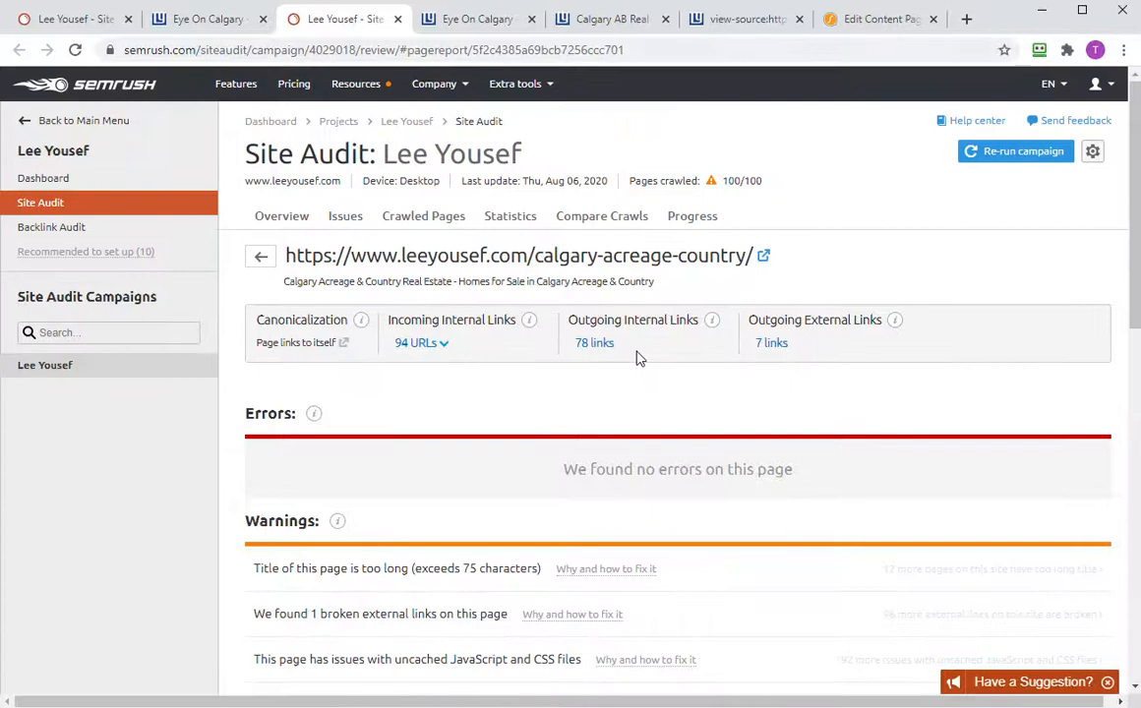
- Open the live calgary-acreage-country page and copy 'Calgary Acreage' from its heading
click(766, 259)
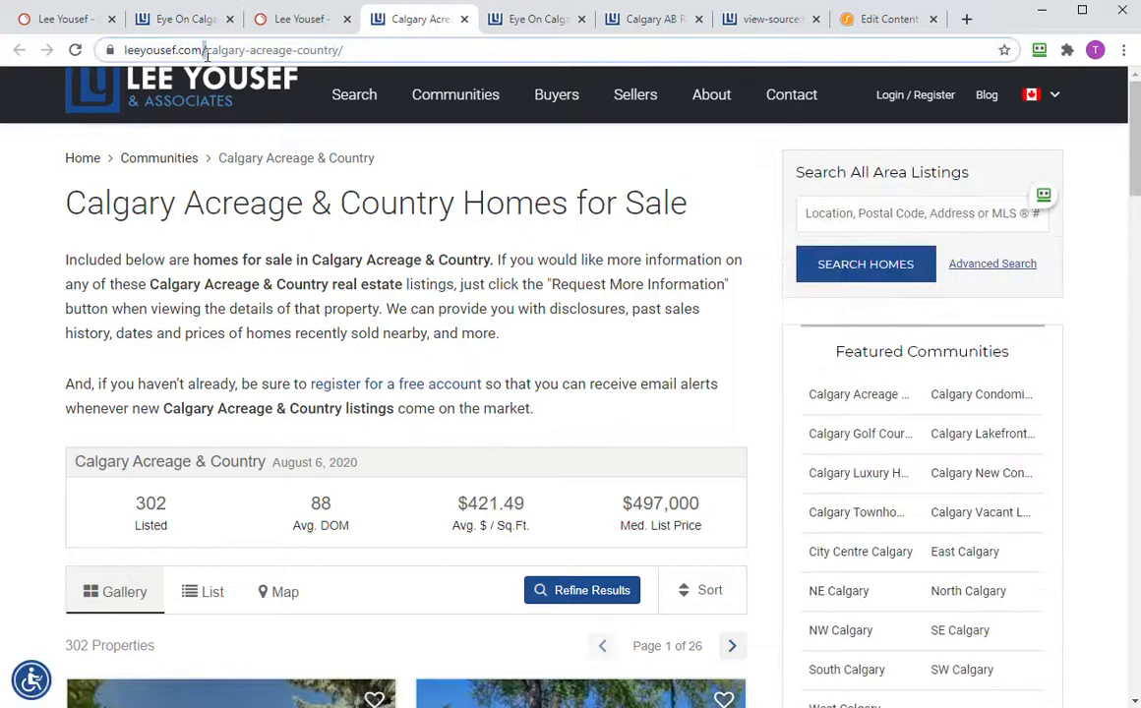
click(207, 50)
drag(65, 201, 302, 203)
key(ctrl+c)
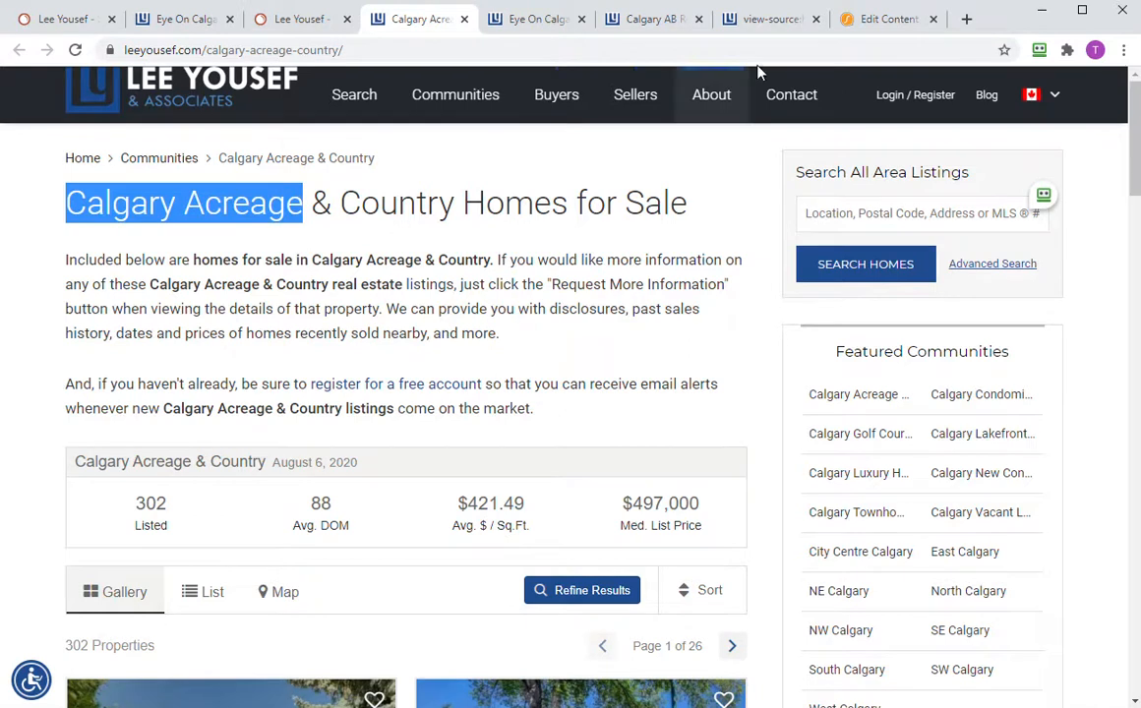
- Search Sierra's content pages for 'Calgary Acreage' and edit the Calgary Acreage & Country page
click(881, 19)
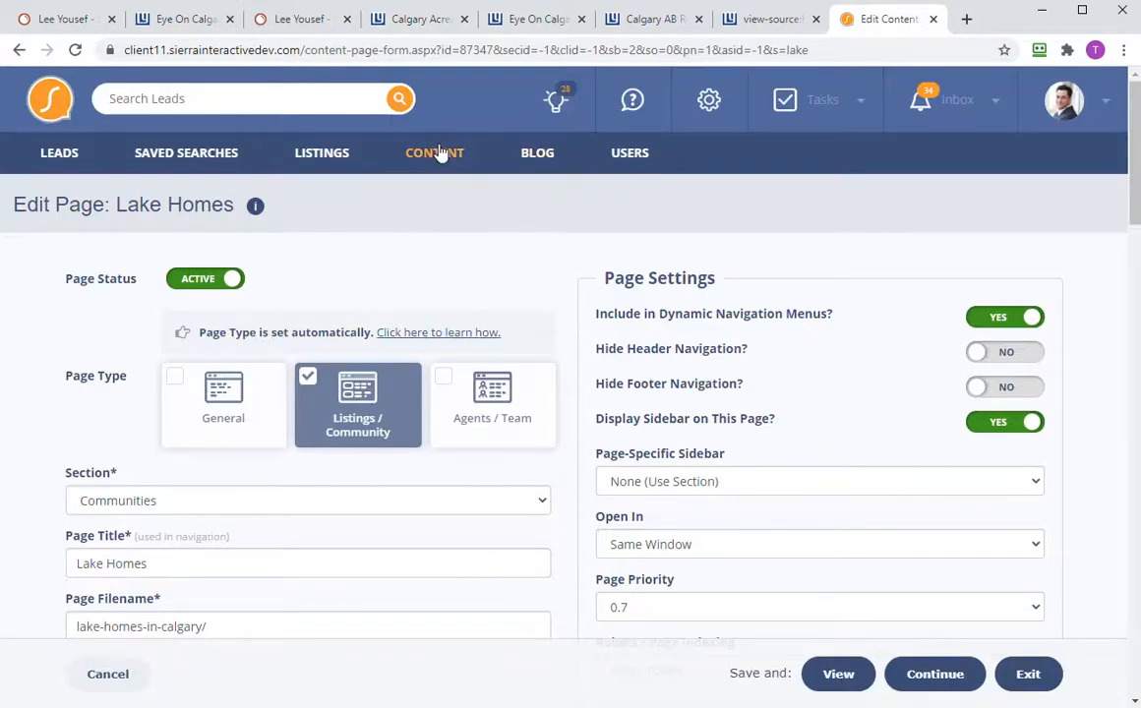
mouse_move(438, 152)
click(492, 207)
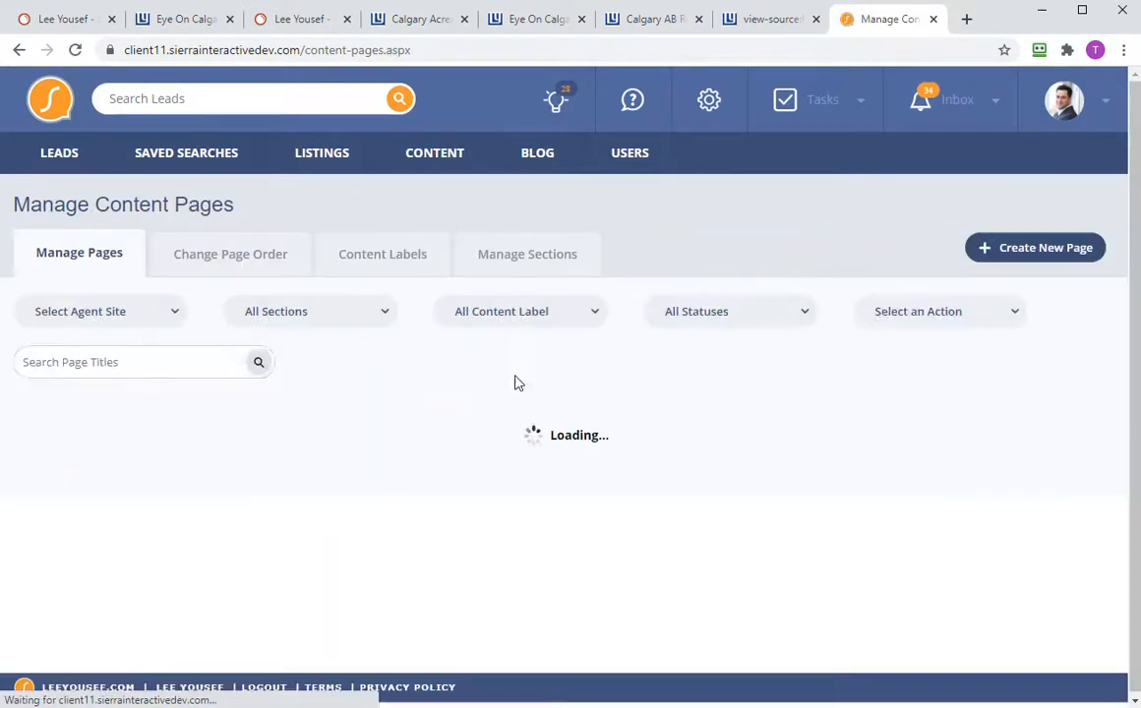
click(308, 358)
key(ctrl+v)
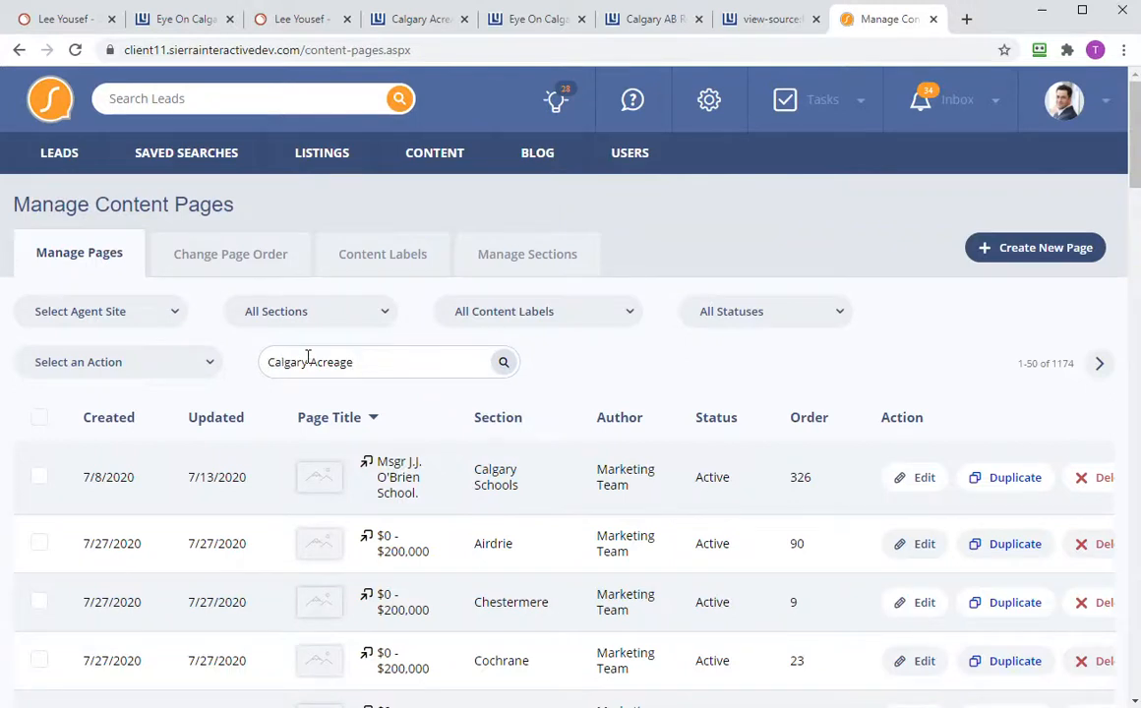
key(Return)
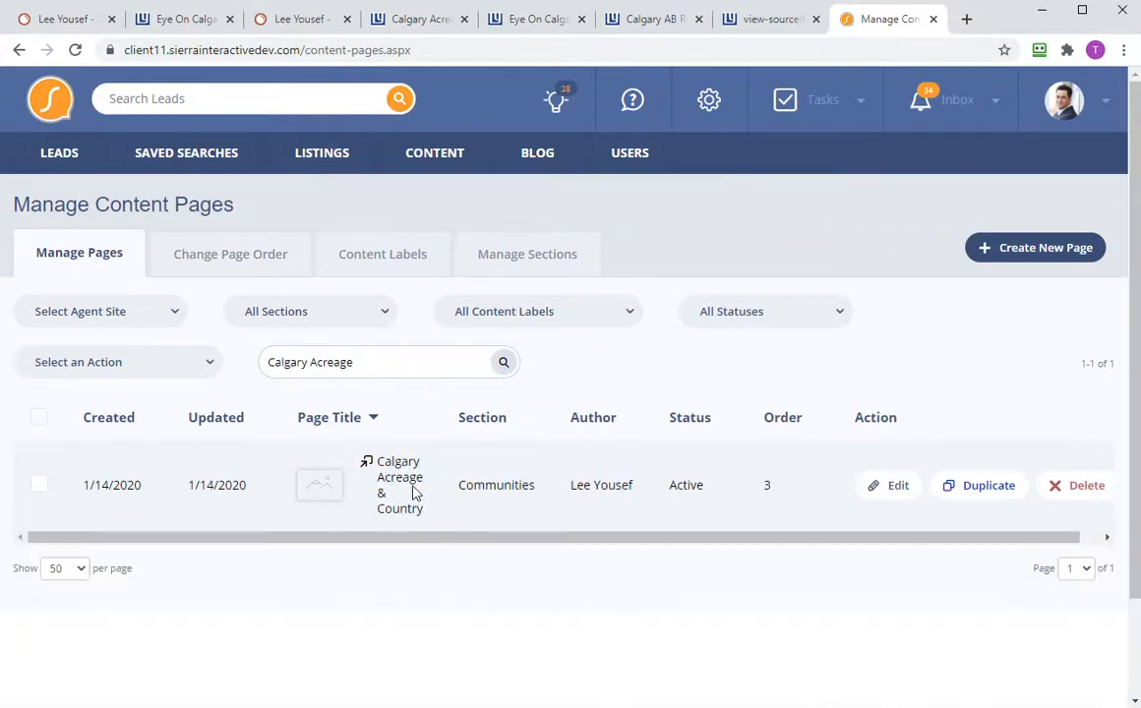
click(899, 489)
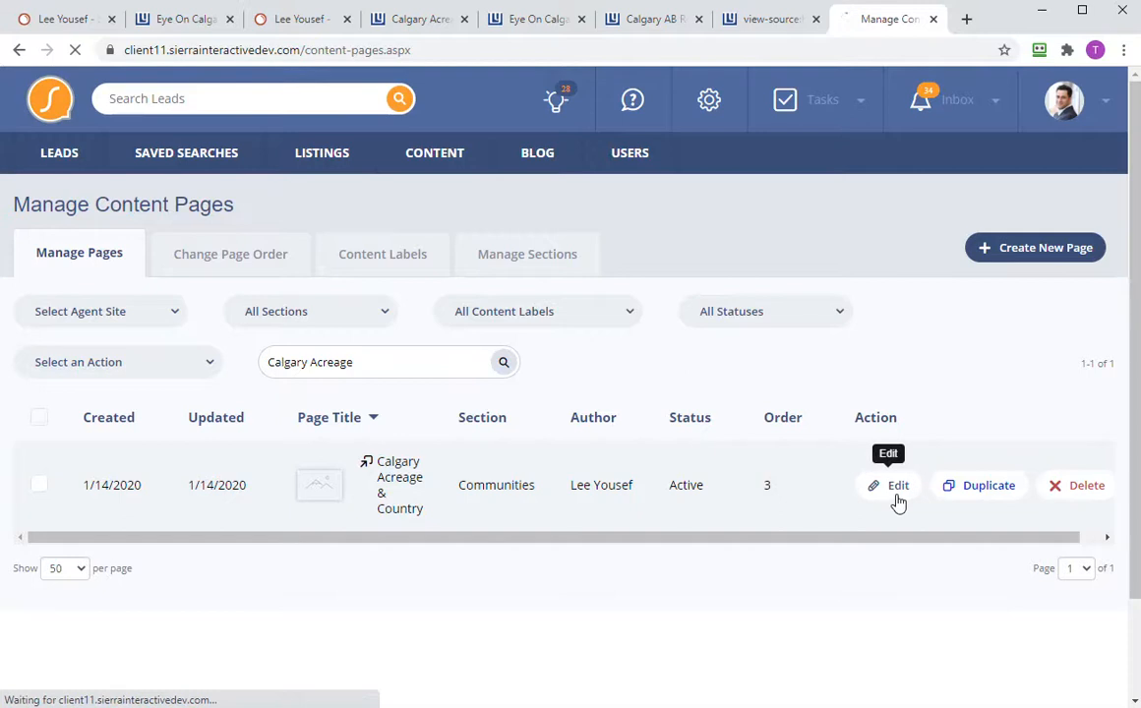
- Copy 'Calgary Acreage & Country Real Estate' from the Meta Title, undoing a trial edit
scroll(319, 492, down, 3)
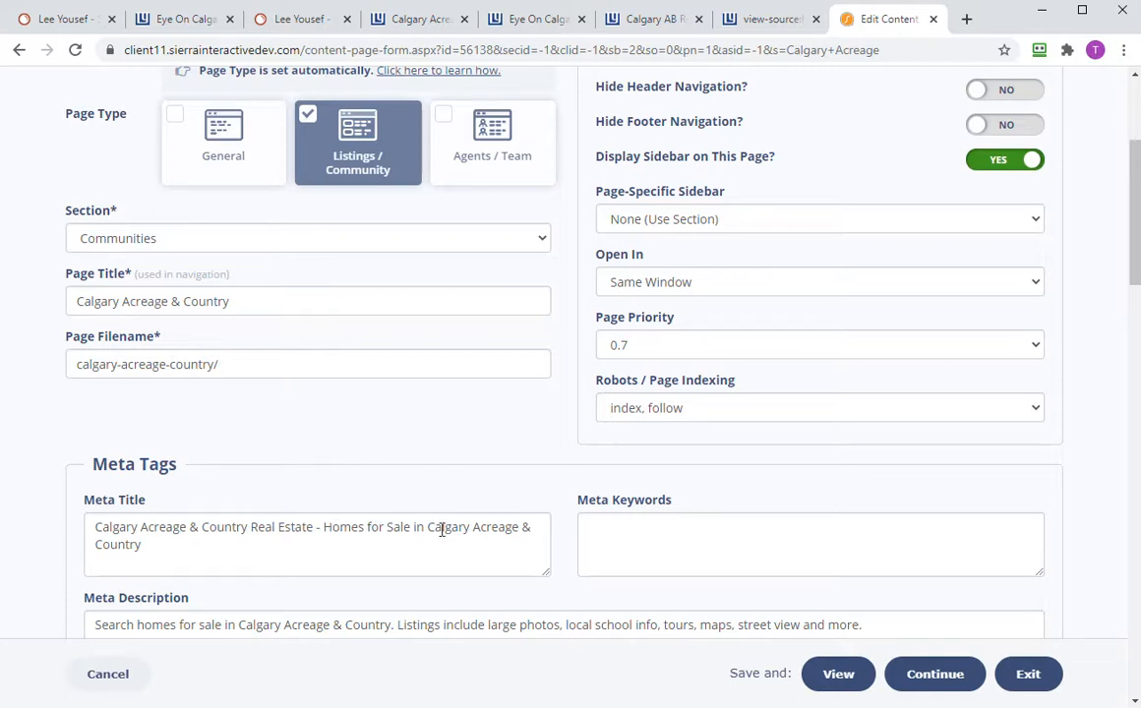
click(320, 527)
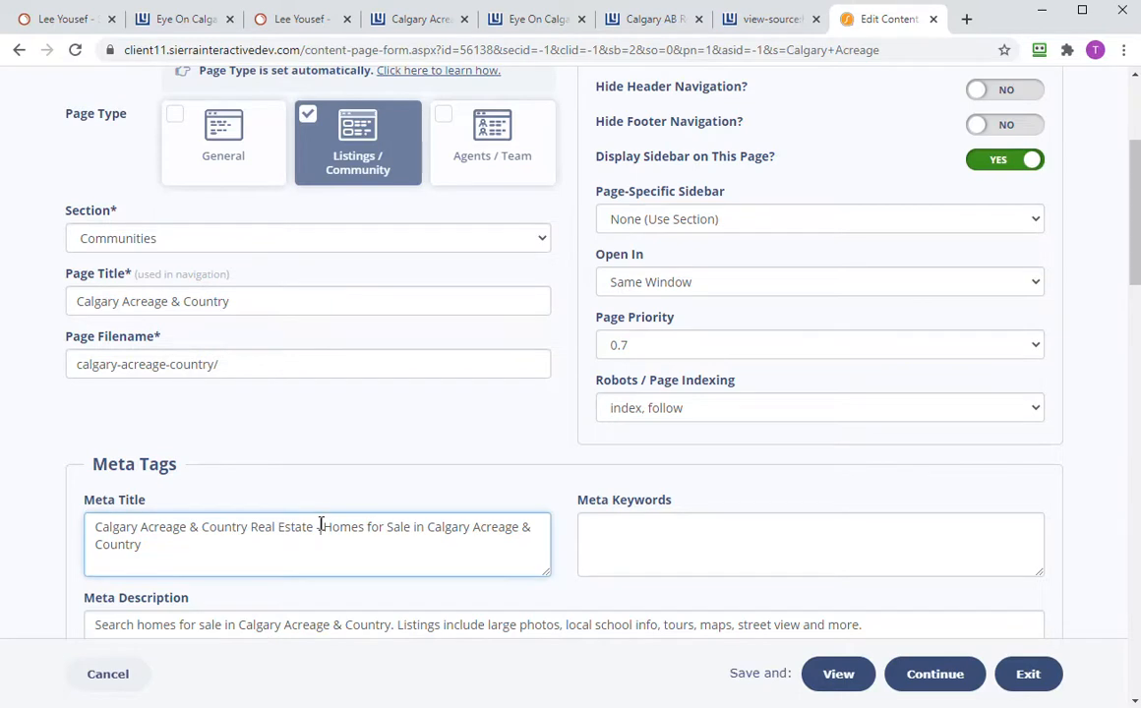
drag(320, 527, 14, 482)
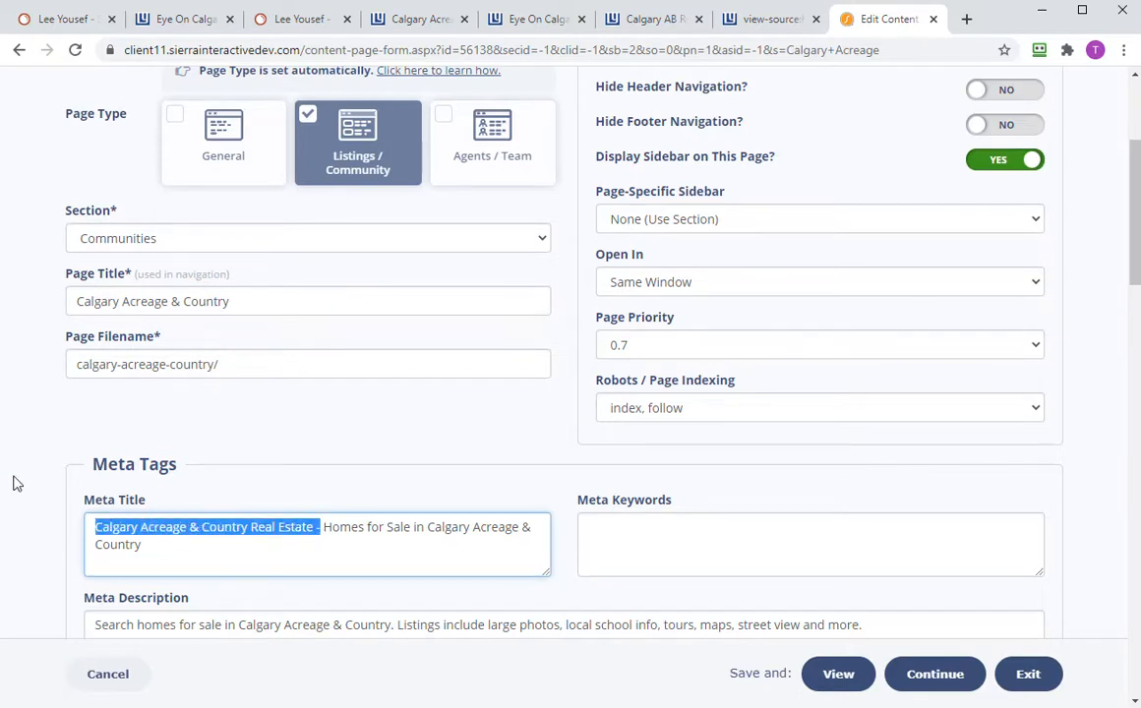
key(BackSpace)
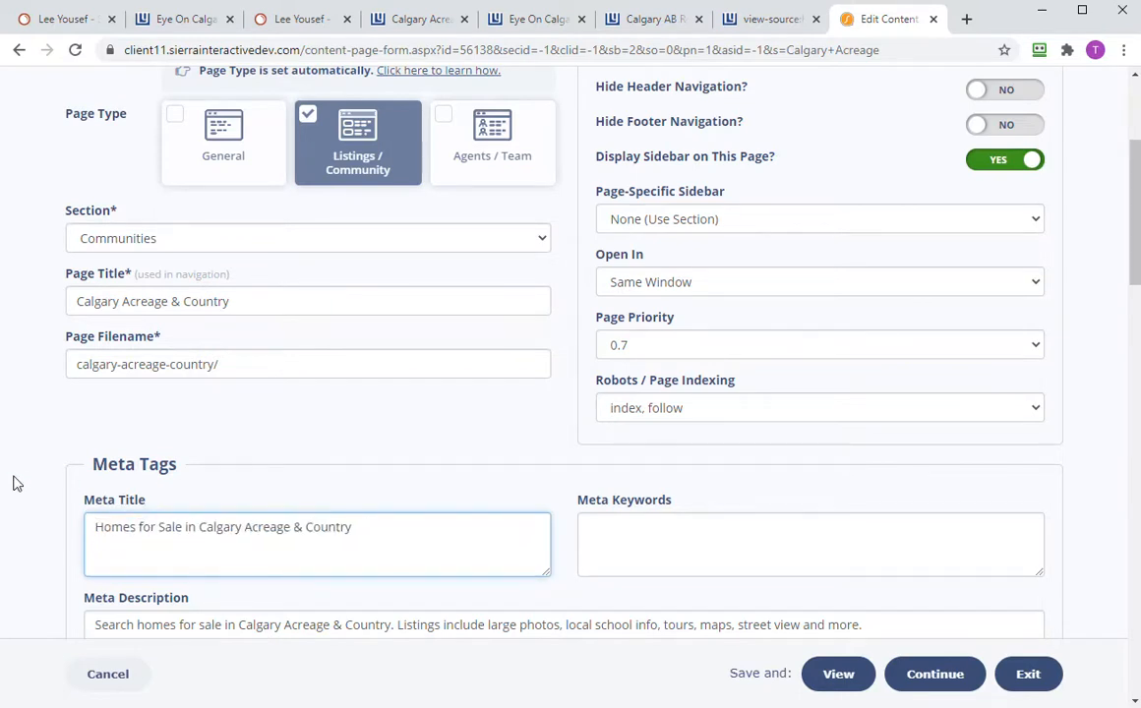
key(alt+Tab)
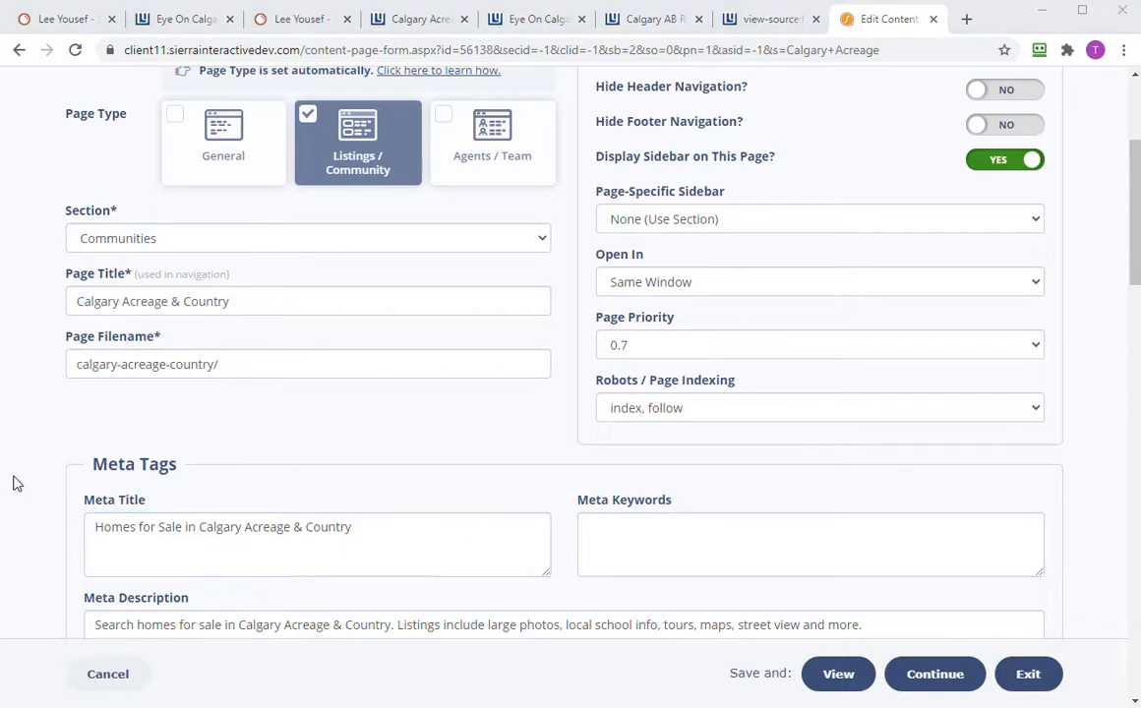
click(311, 549)
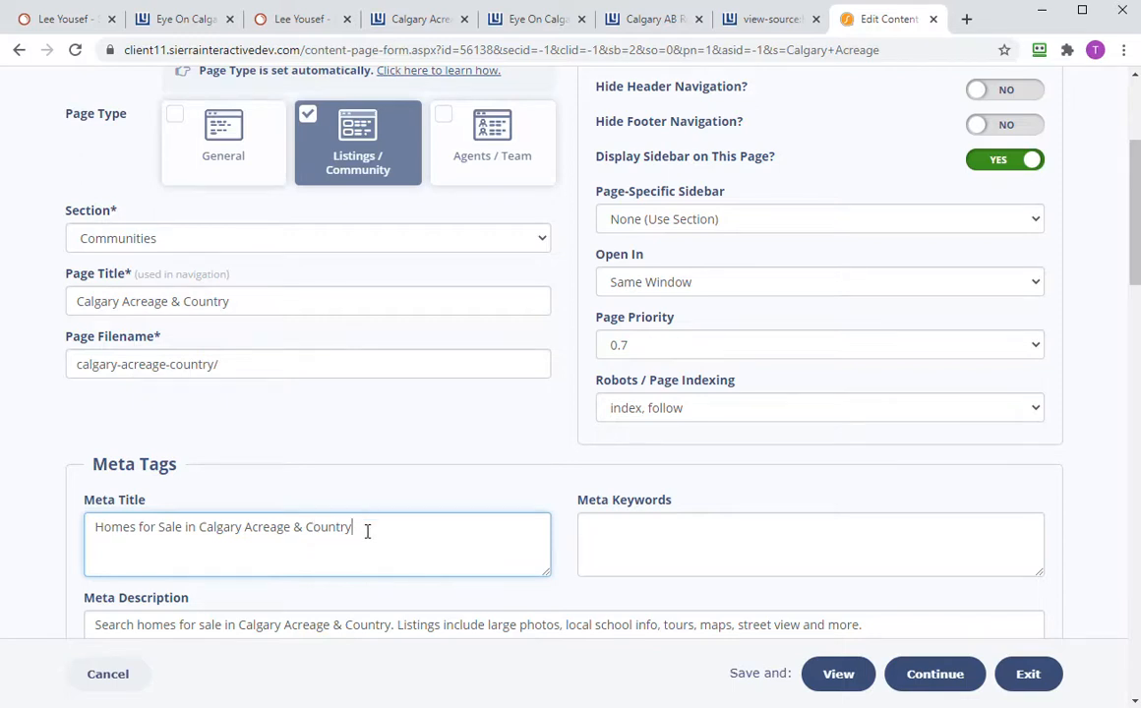
key(ctrl+v)
key(ctrl+z)
key(ctrl+z)
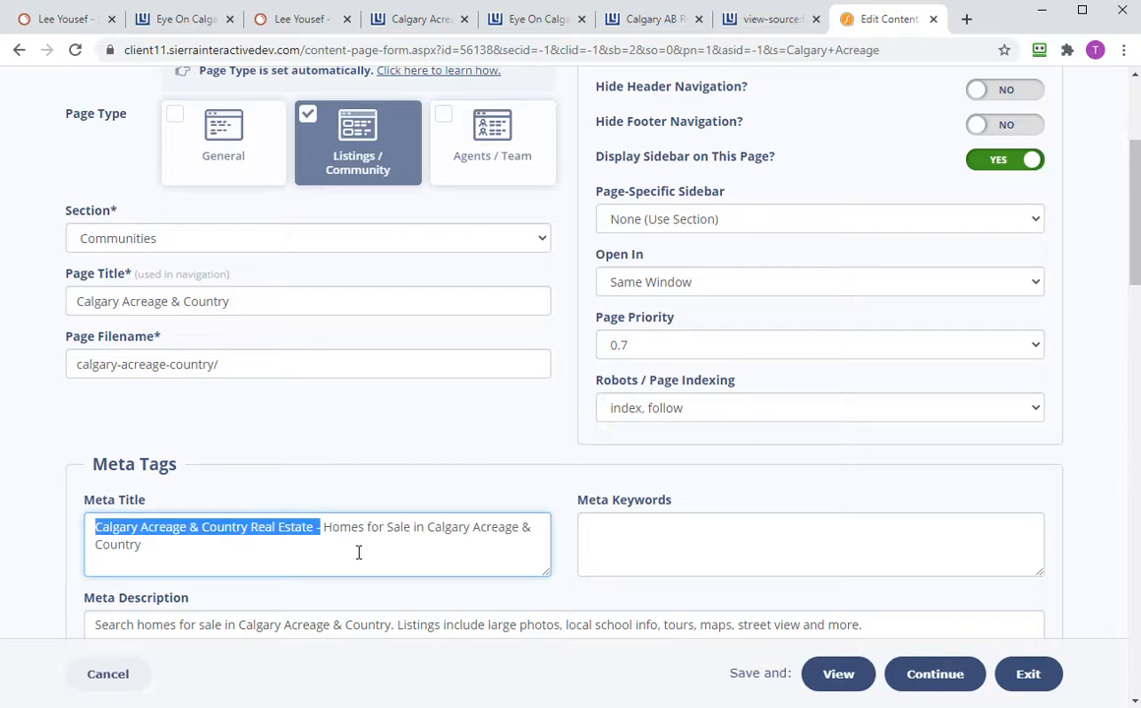
click(334, 566)
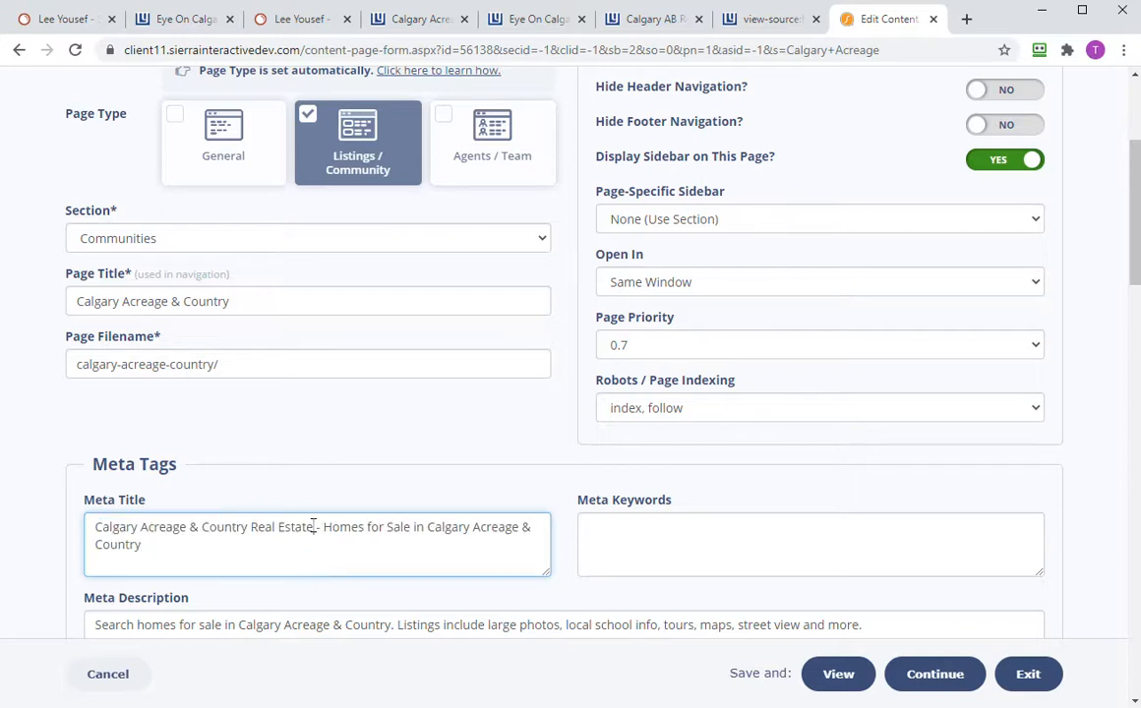
drag(314, 526, 86, 510)
key(ctrl+c)
- Set Meta Keywords to 'Calgary Country Real Estate, Homes for Sale in Calgary Acreage'
click(673, 548)
key(ctrl+v)
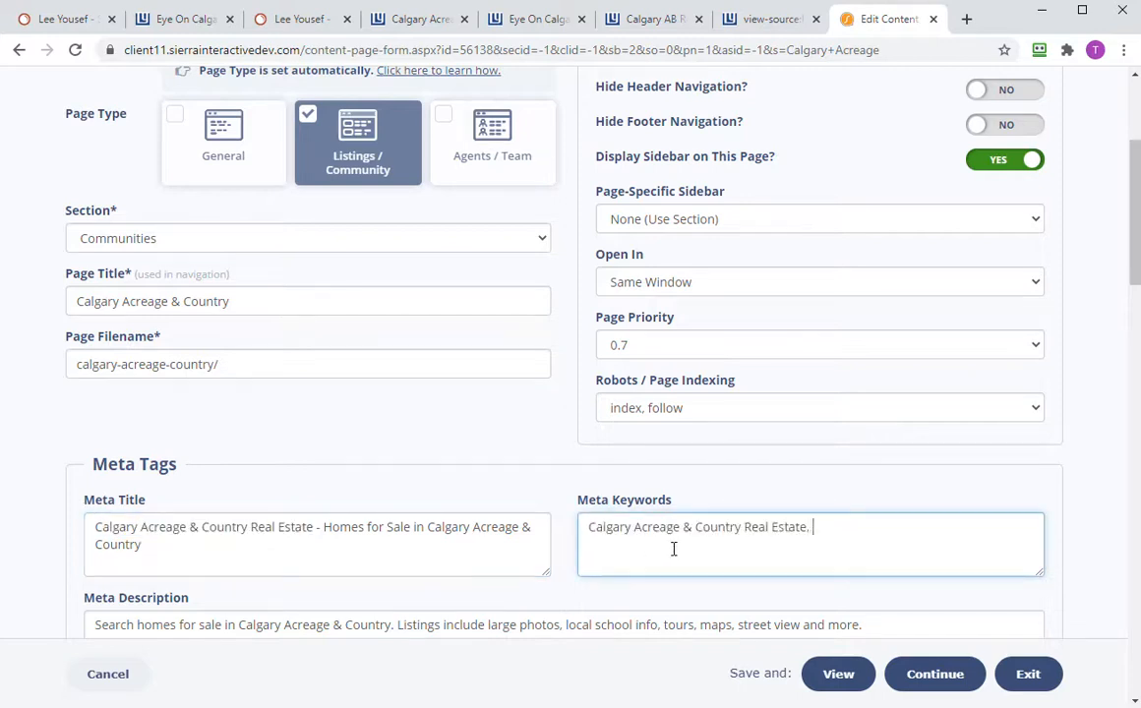
text(,)
drag(323, 527, 518, 520)
key(ctrl+c)
click(891, 528)
key(ctrl+v)
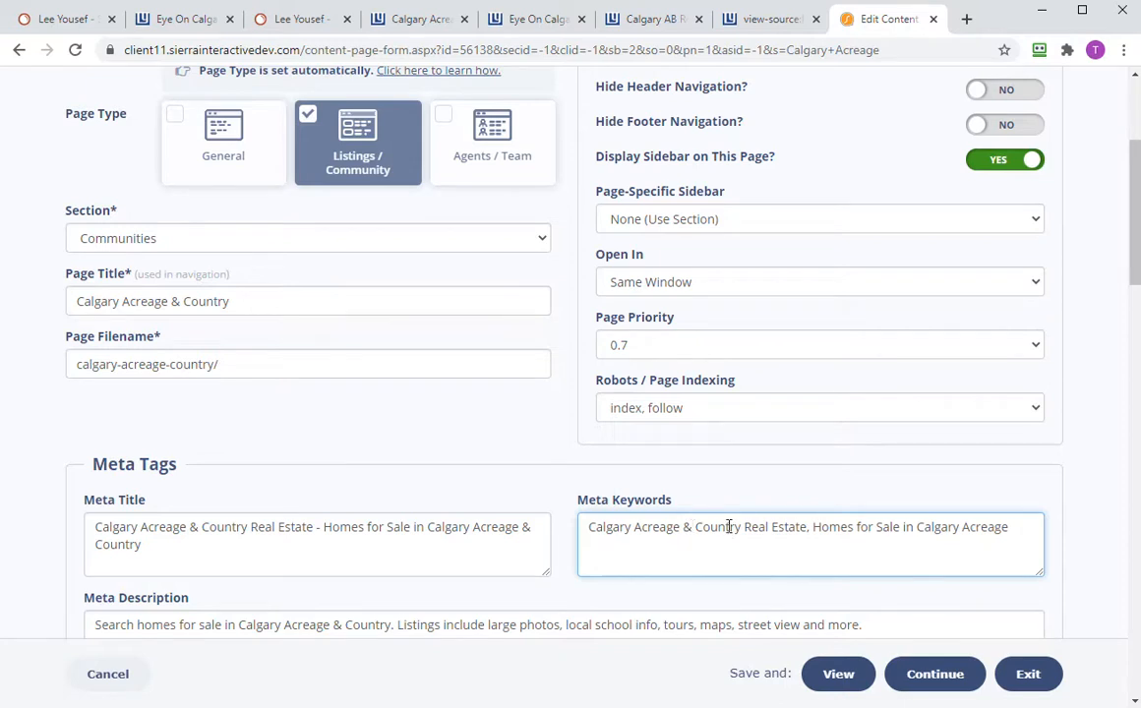
drag(690, 527, 641, 528)
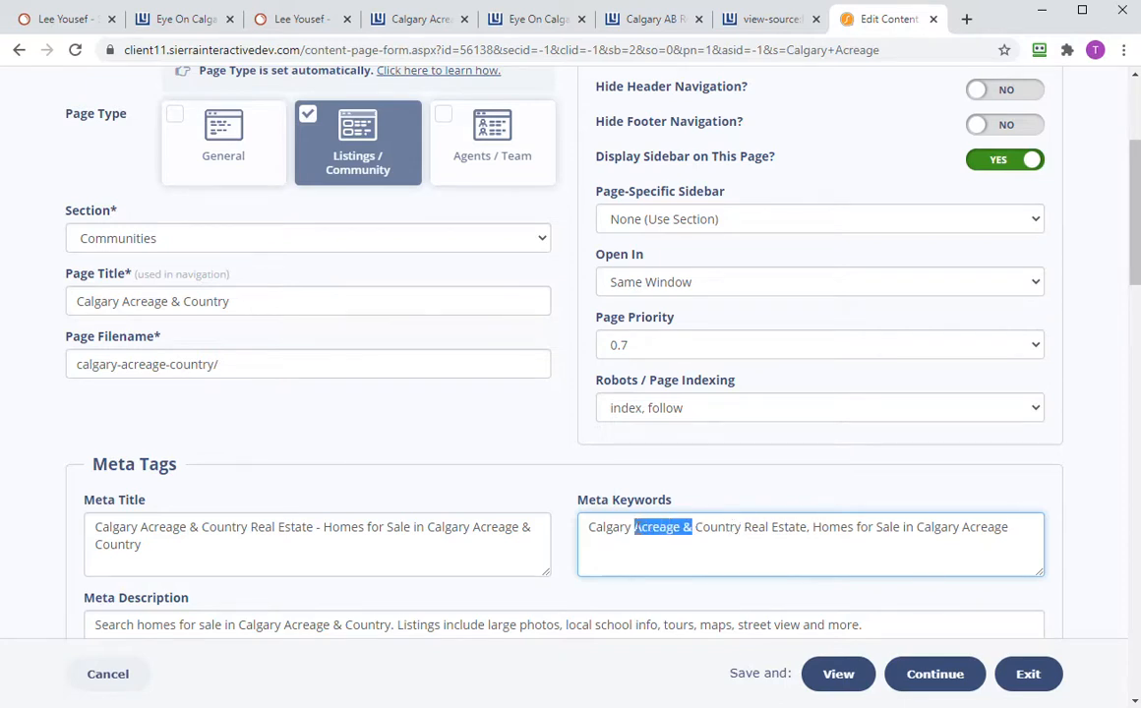
key(BackSpace)
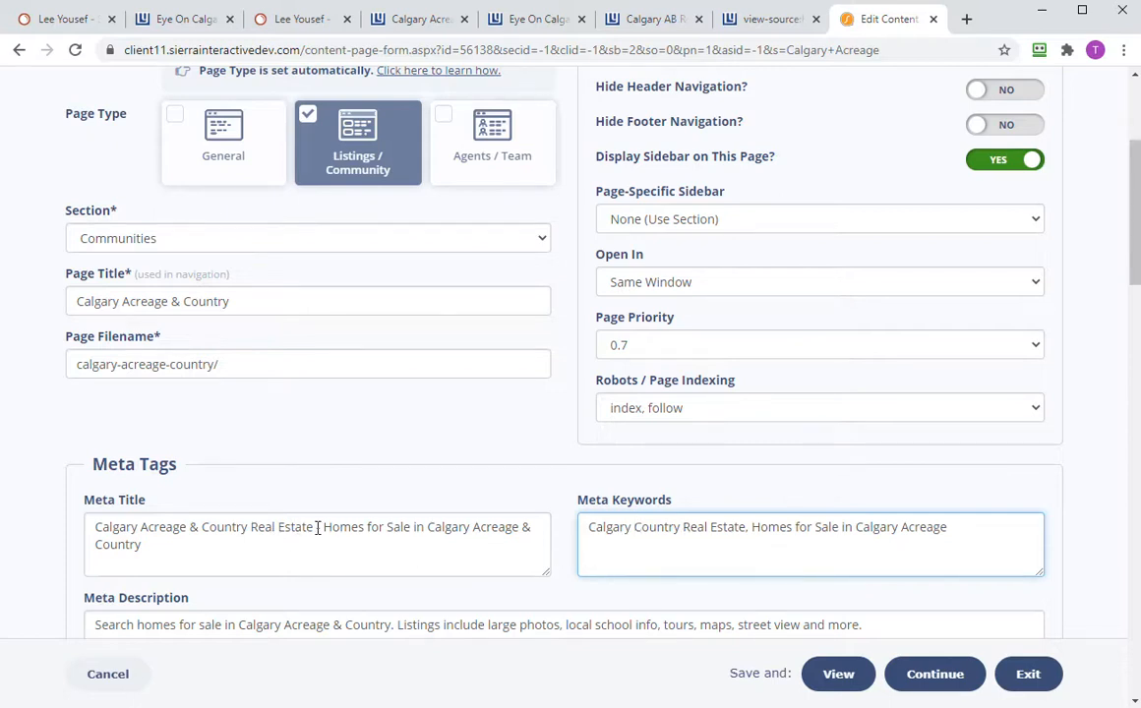
- Delete the 'Calgary Acreage & Country Real Estate - ' prefix from the Meta Title
drag(323, 528, 55, 510)
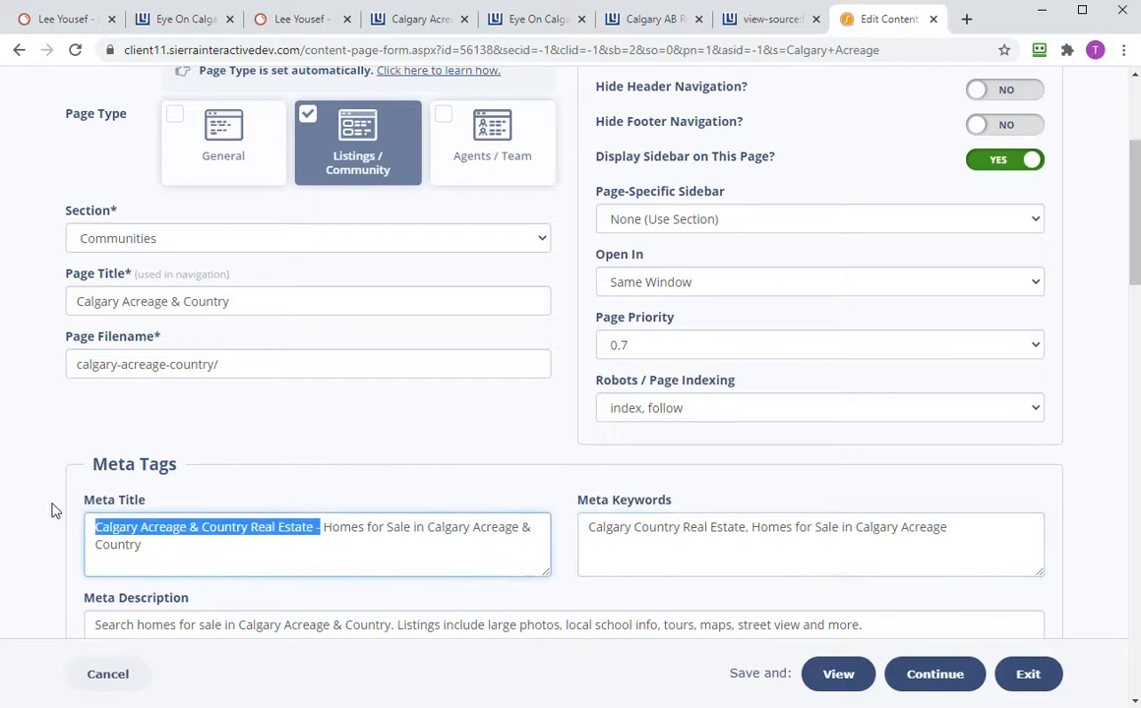
key(BackSpace)
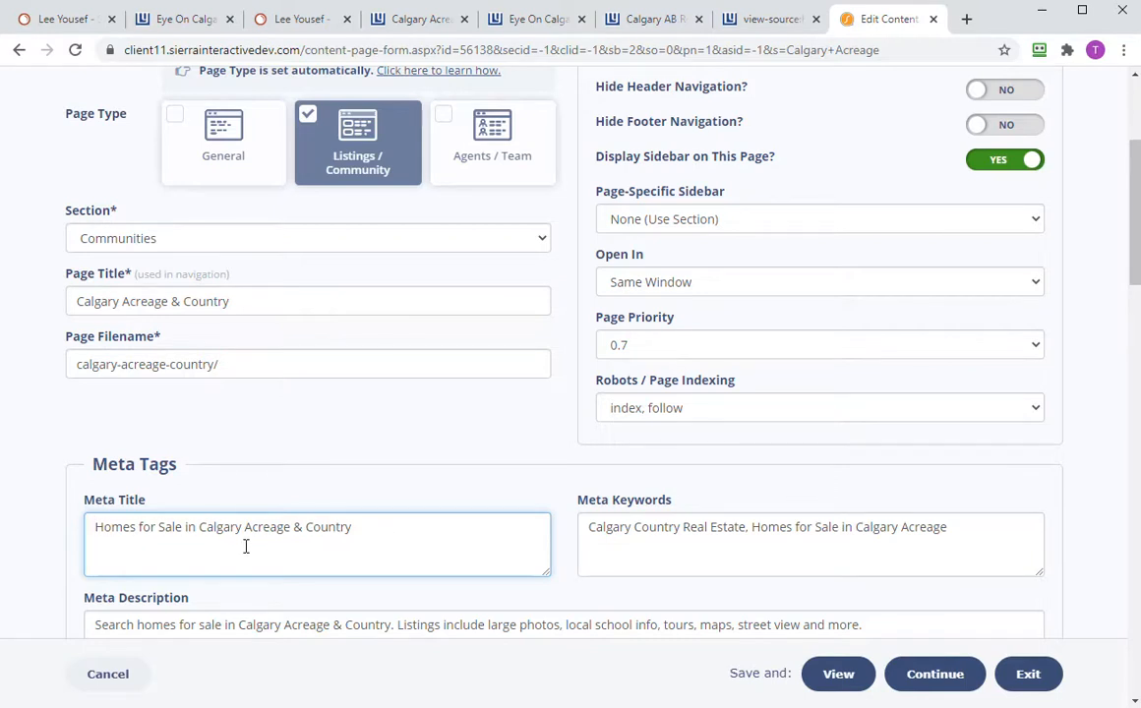
key(ctrl+z)
key(ctrl+z)
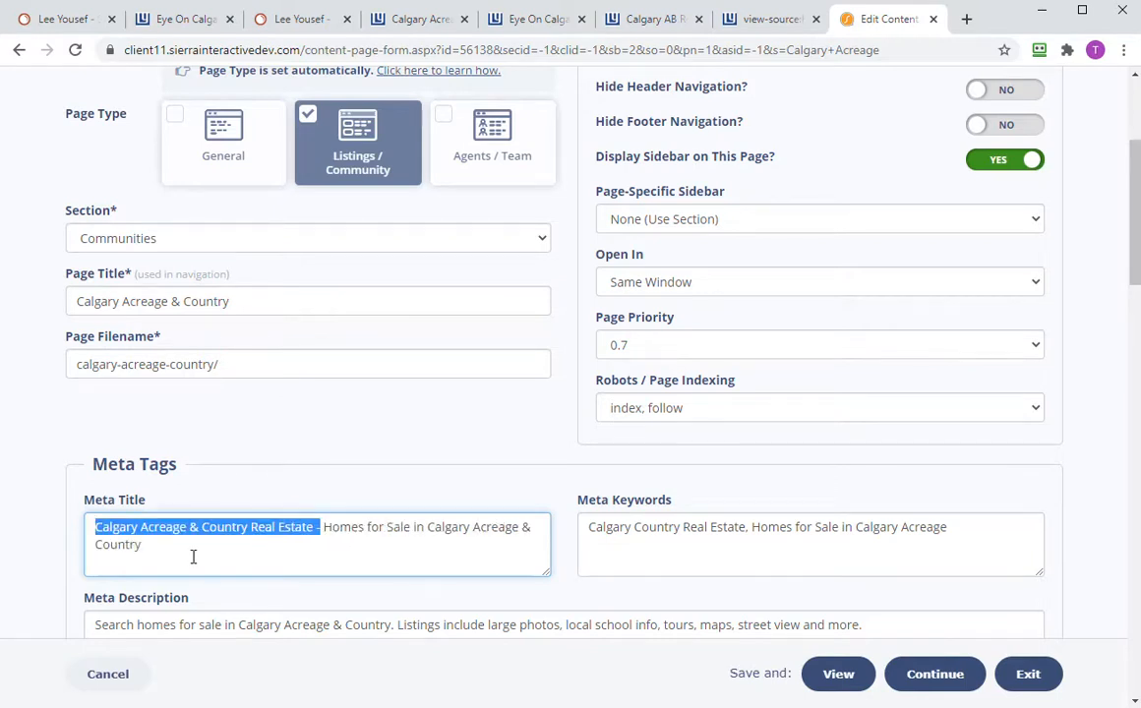
click(221, 549)
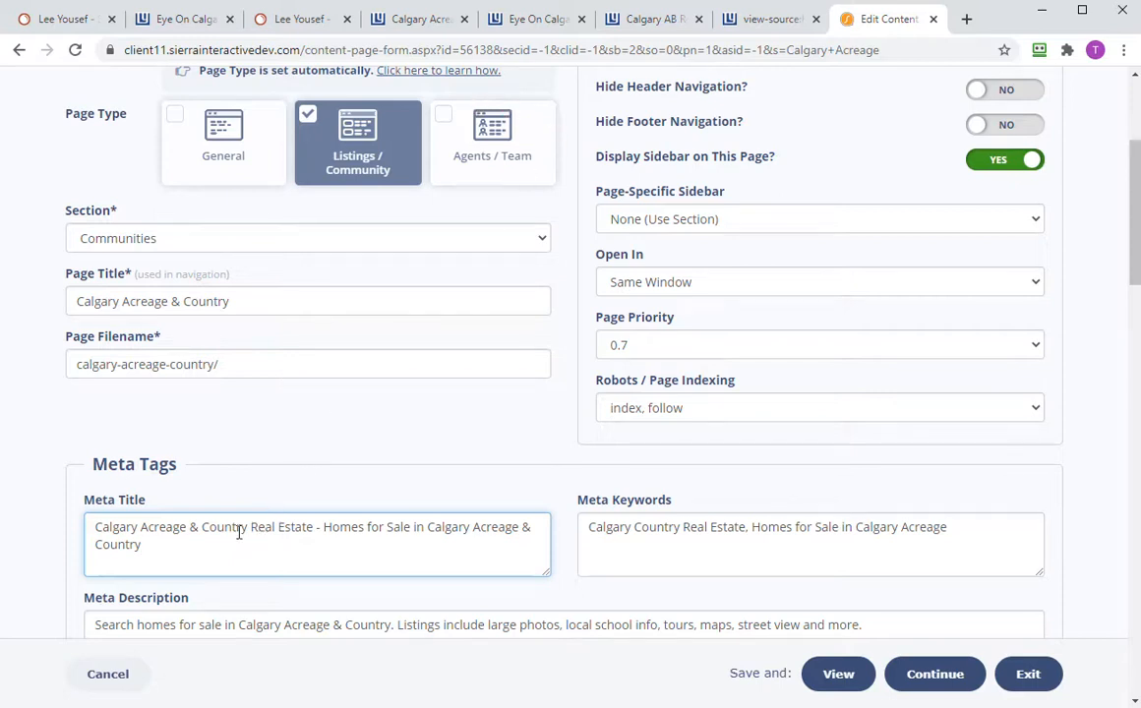
drag(324, 529, 197, 522)
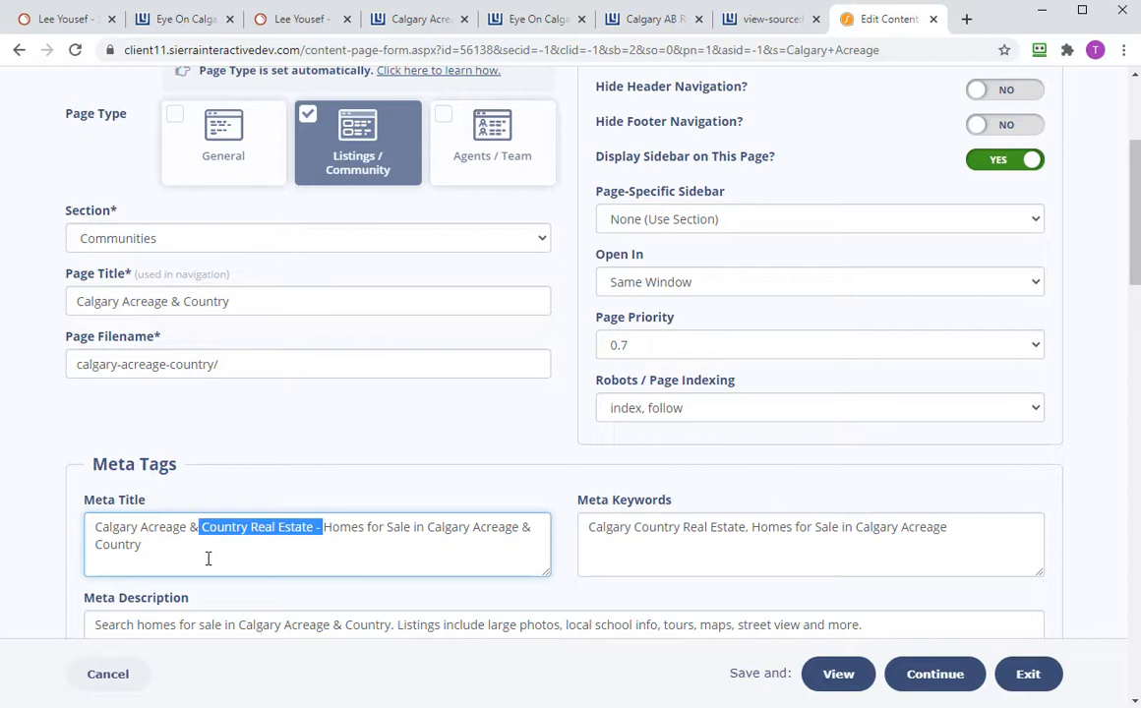
click(216, 545)
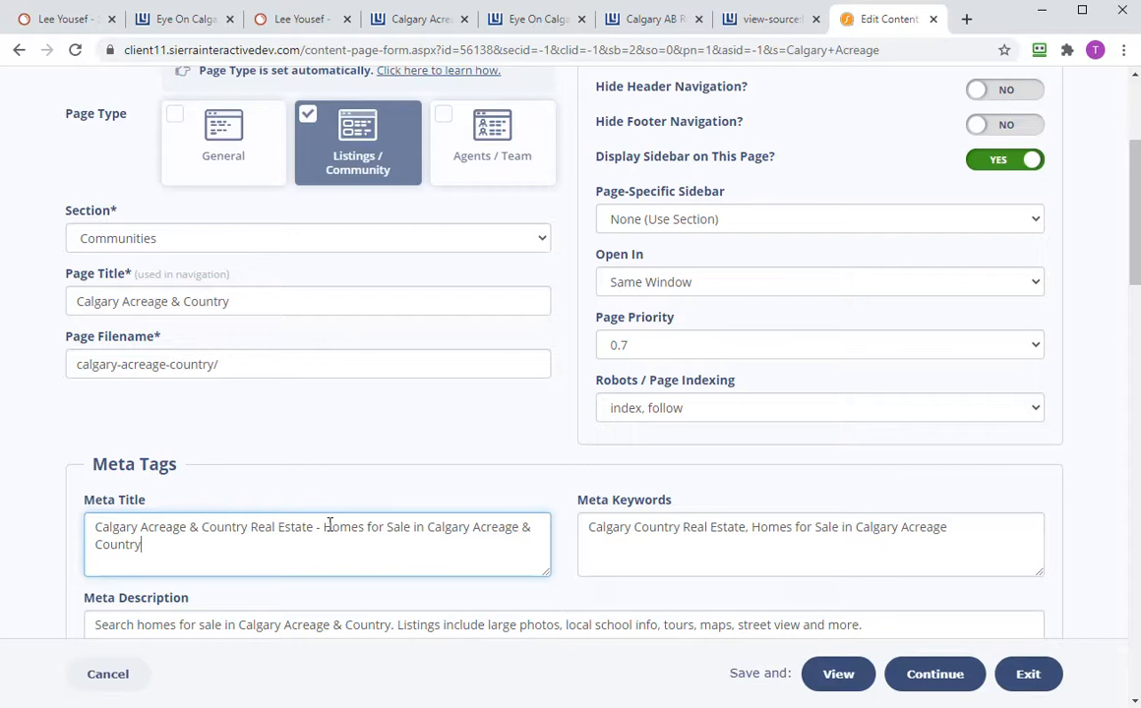
drag(321, 527, 33, 505)
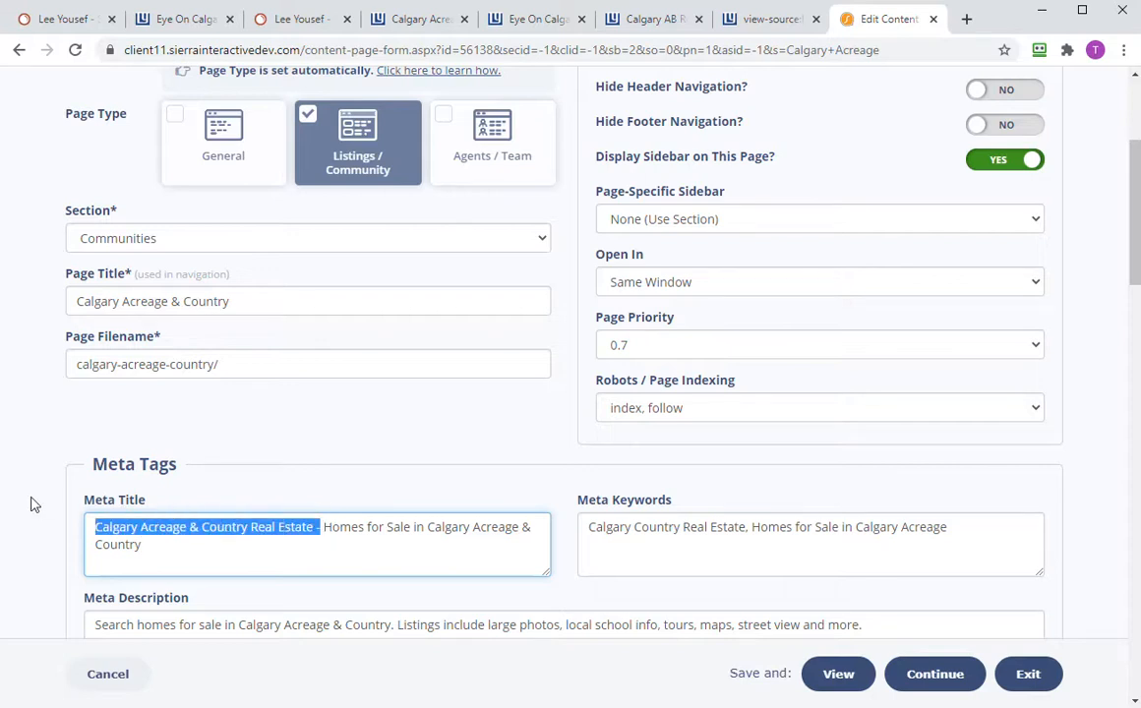
key(BackSpace)
- Save the page changes and go back to the SEMrush title report
scroll(548, 483, down, 2)
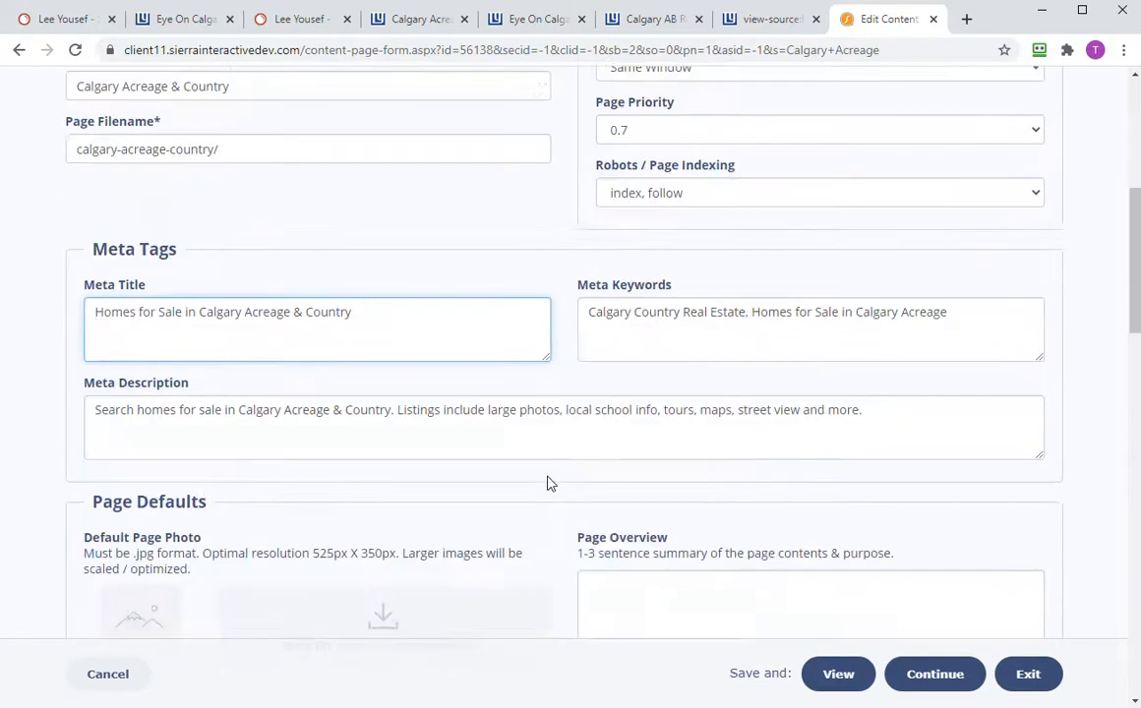
scroll(549, 483, down, 1)
click(945, 675)
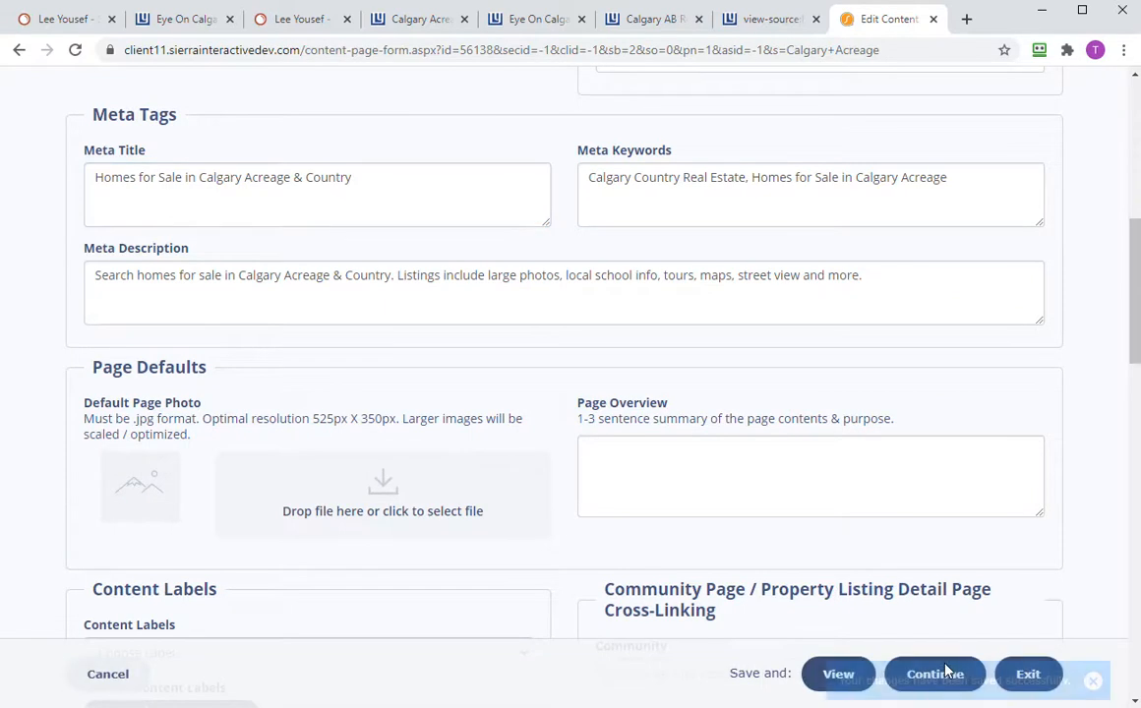
click(65, 22)
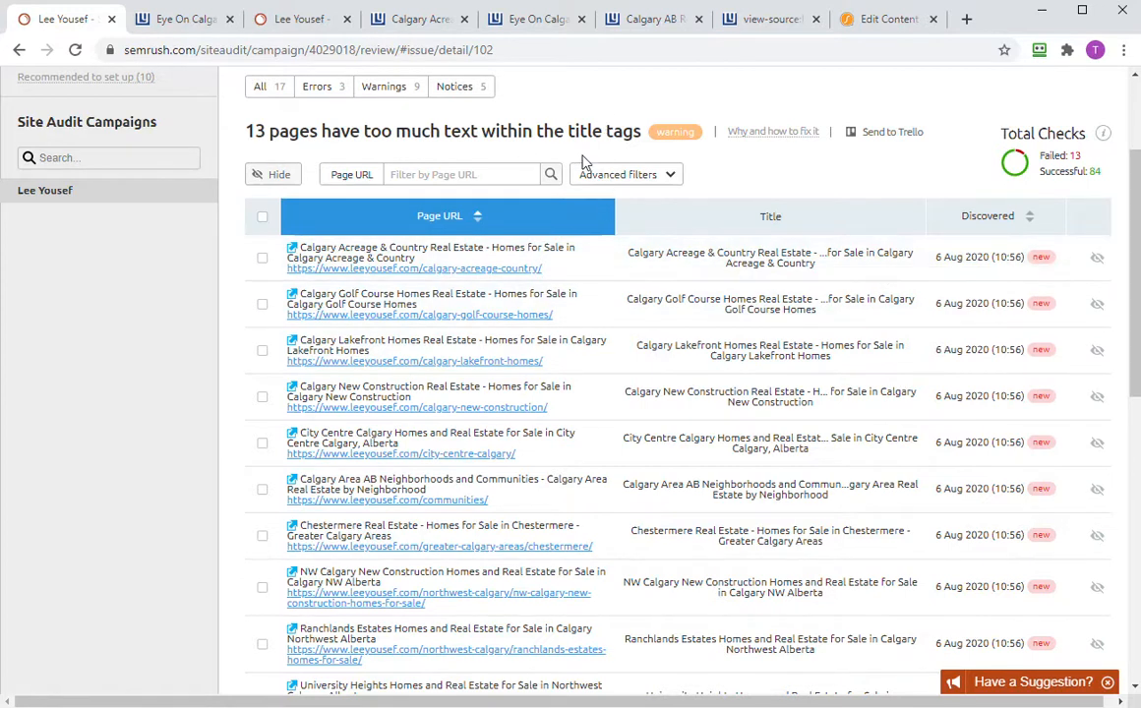
- Open the warning for 10 pages with duplicate H1 and title tags
scroll(580, 152, down, 1)
scroll(561, 172, up, 3)
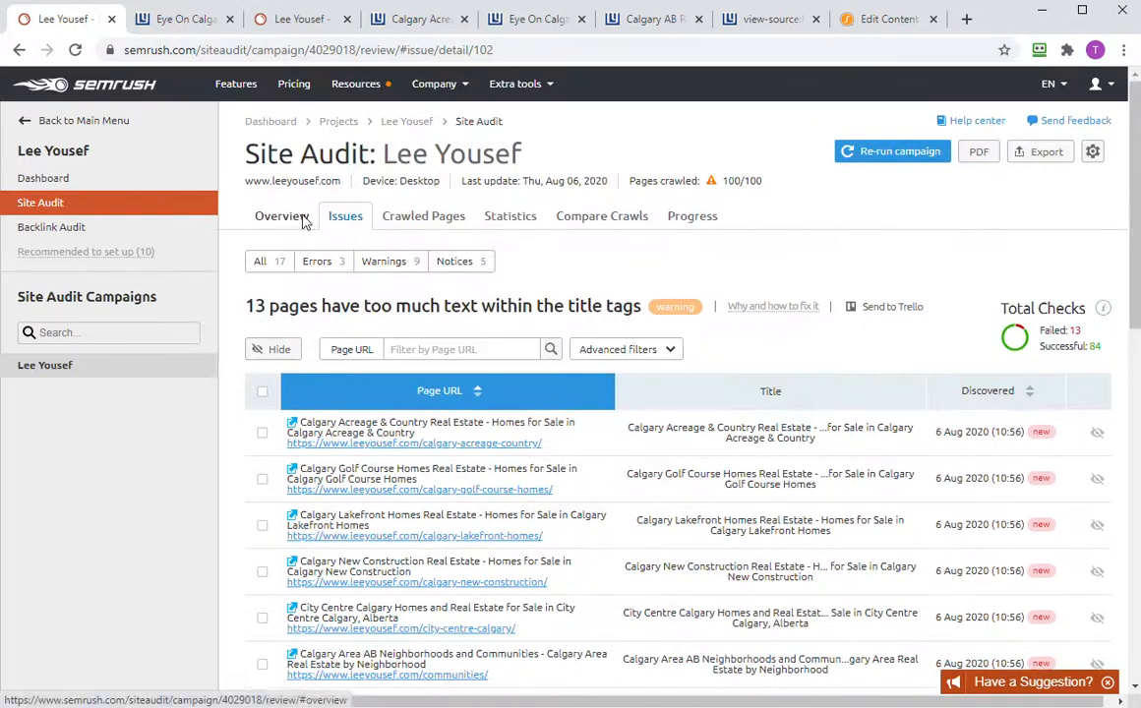
click(304, 222)
click(709, 298)
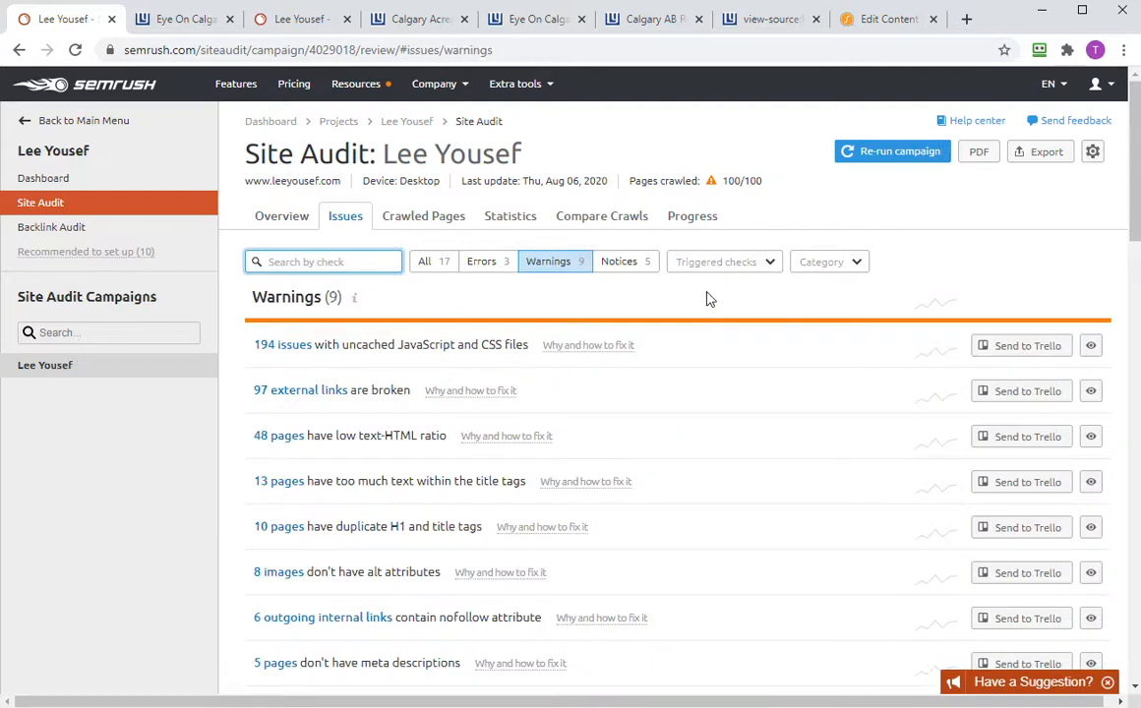
click(293, 533)
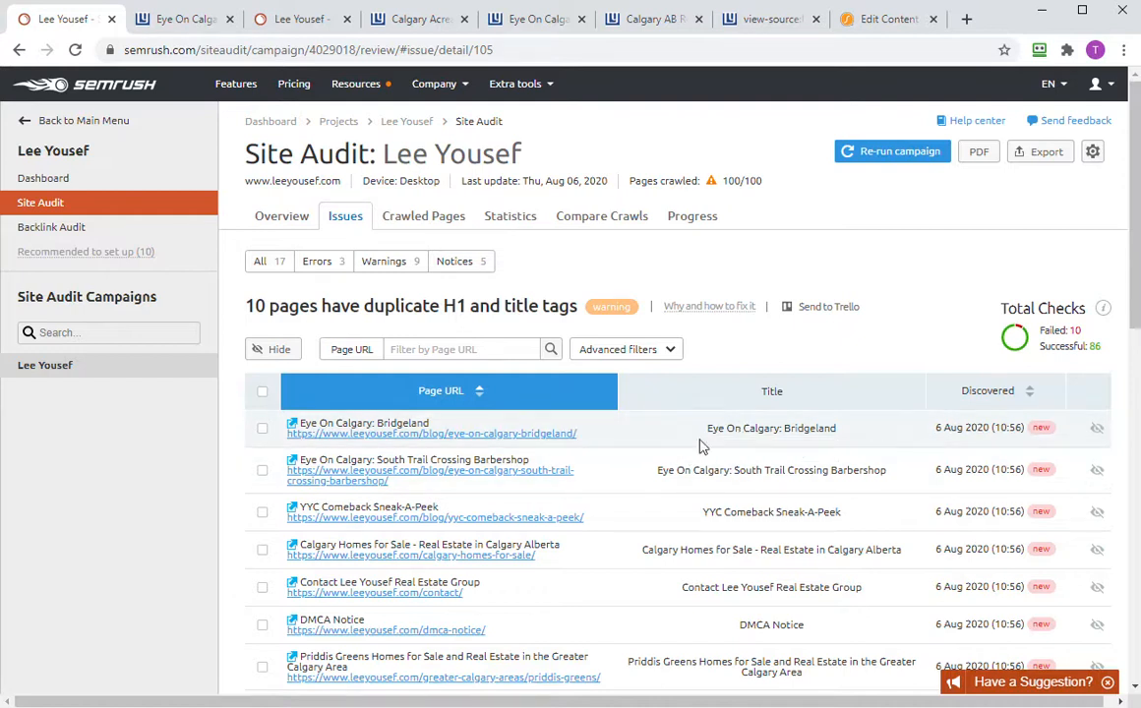
scroll(719, 528, down, 3)
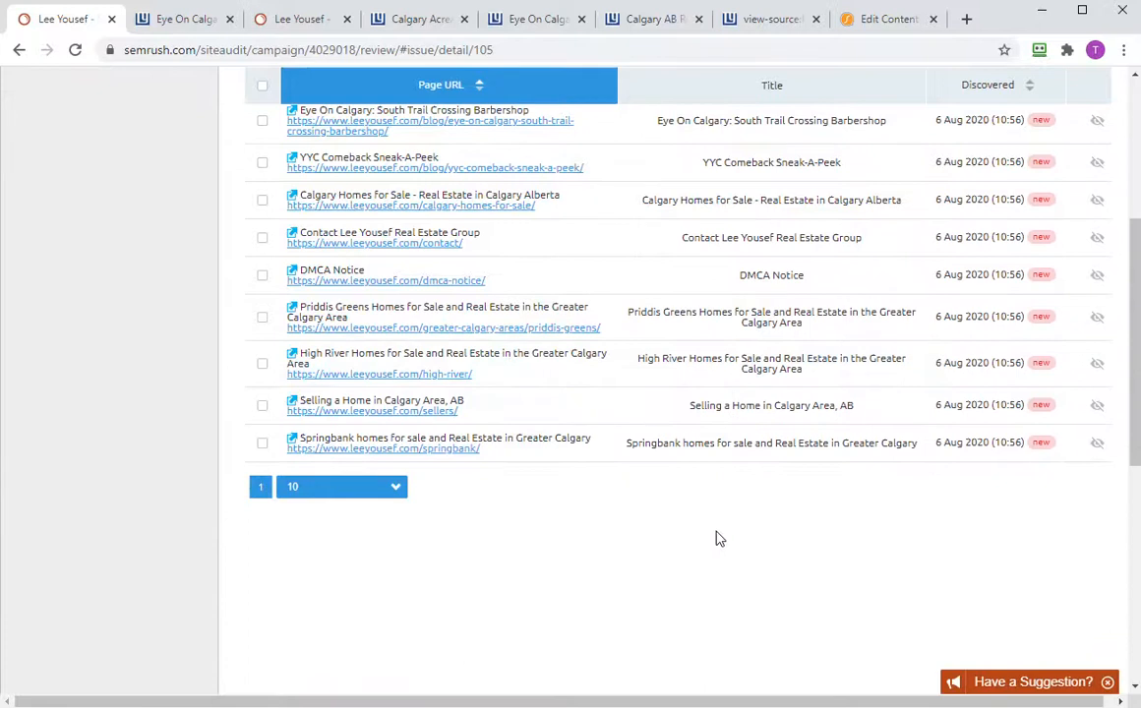
scroll(719, 538, up, 3)
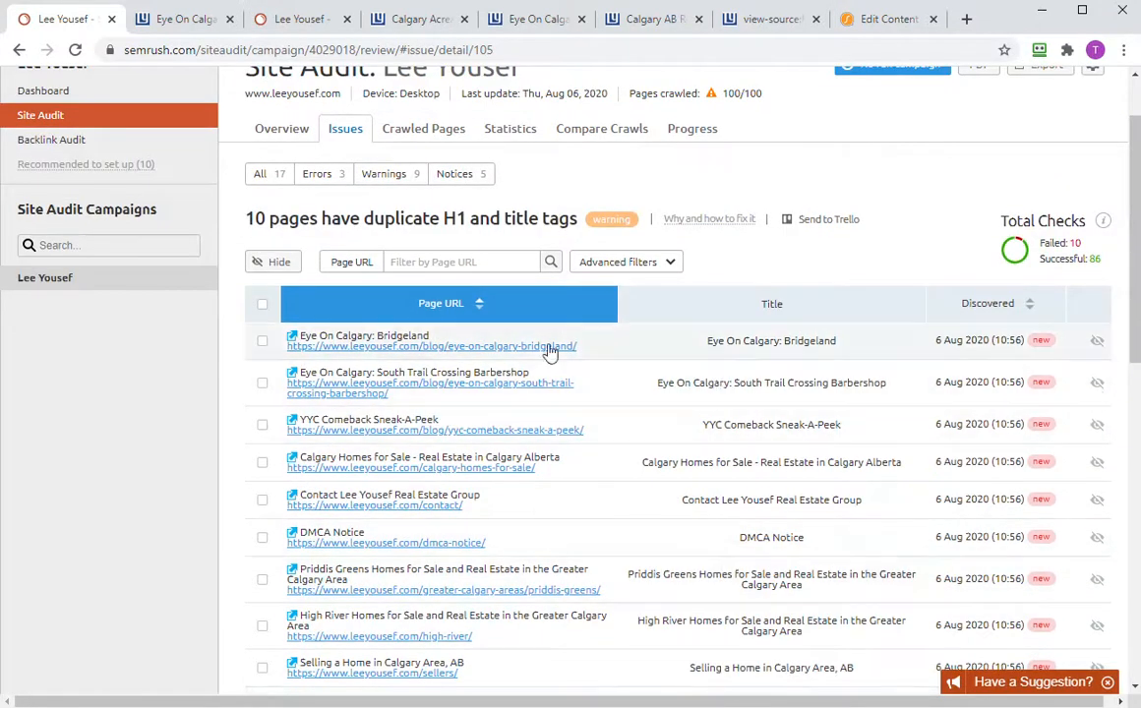
- Inspect the Bridgeland post's duplicate H1 warning, then return to the 10-page list
click(526, 347)
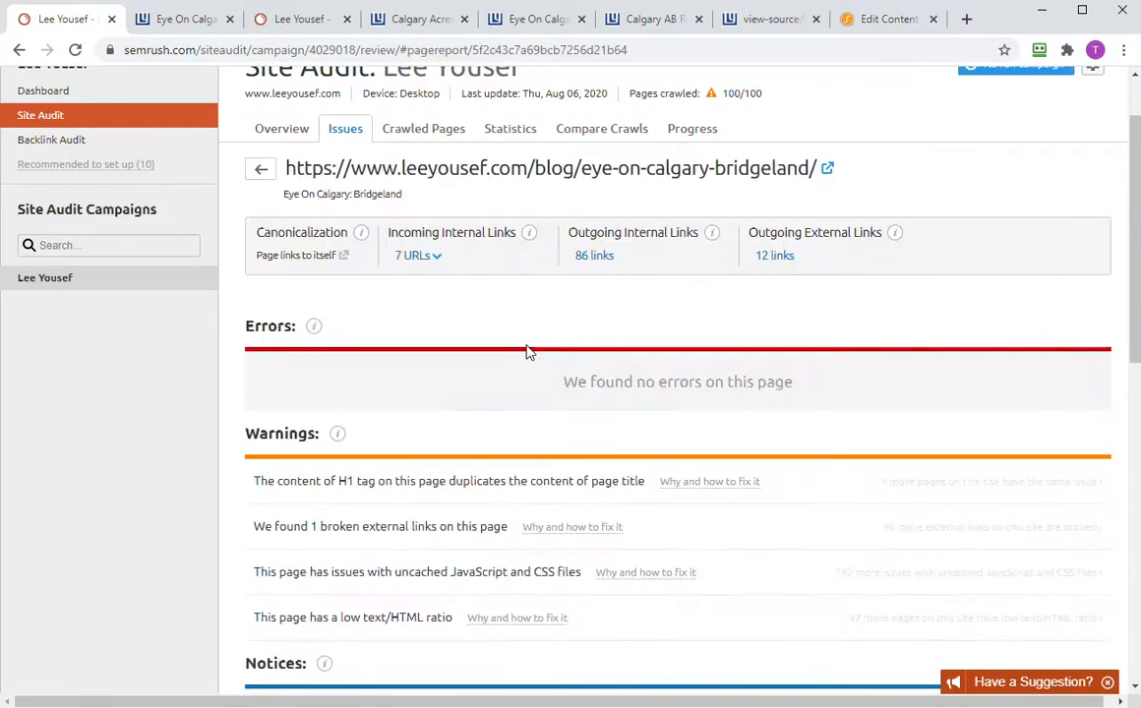
scroll(751, 422, down, 1)
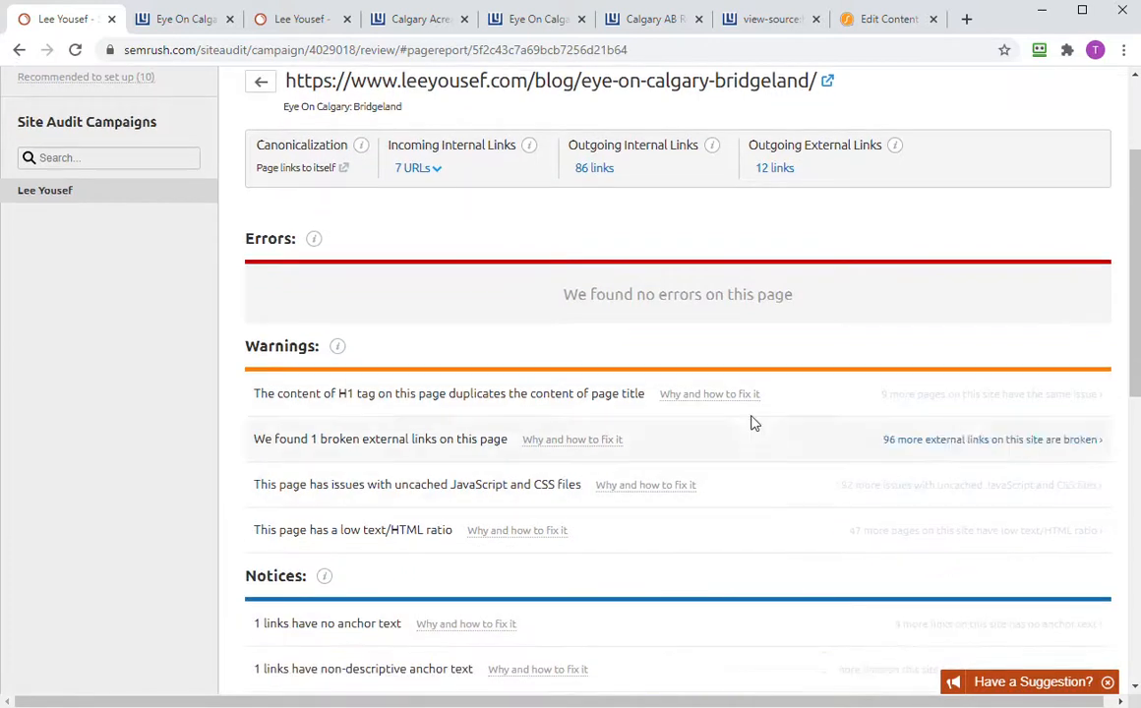
click(561, 398)
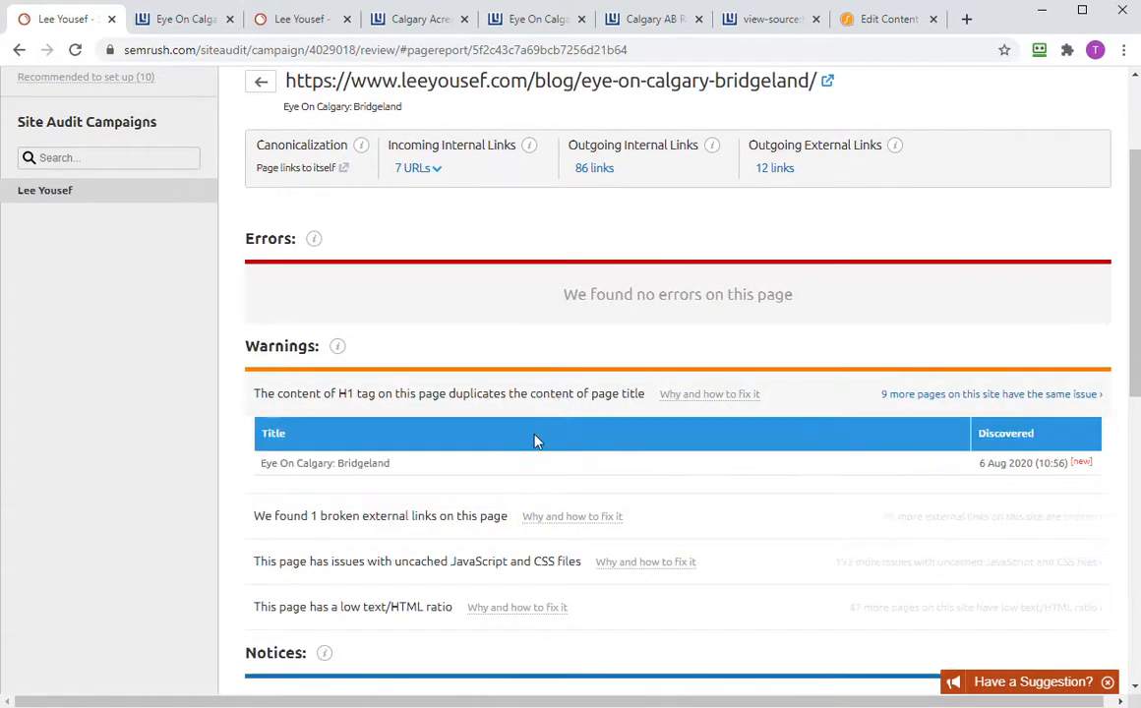
scroll(684, 492, down, 1)
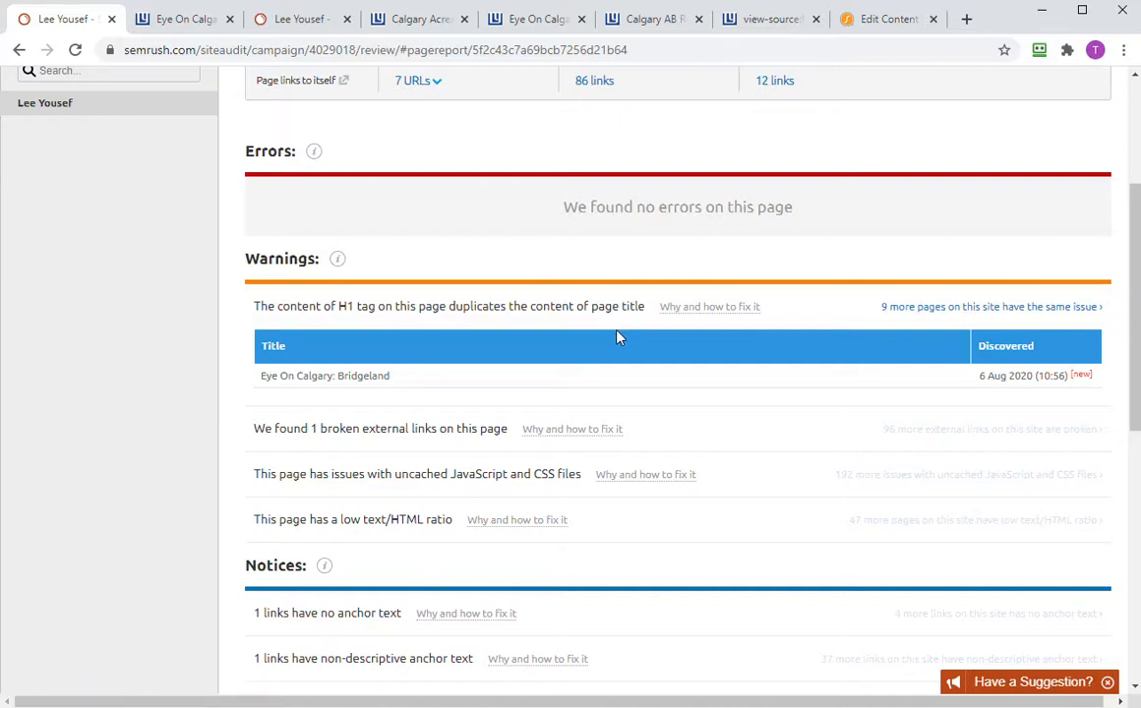
scroll(619, 335, down, 3)
scroll(619, 334, up, 6)
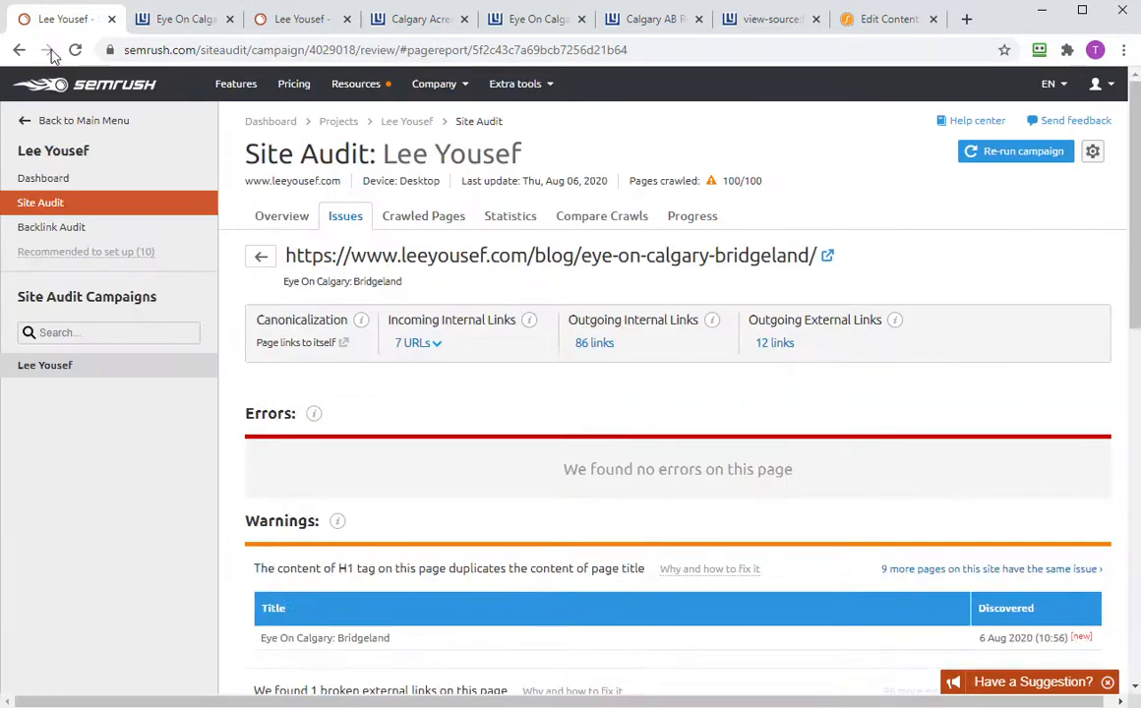
click(17, 49)
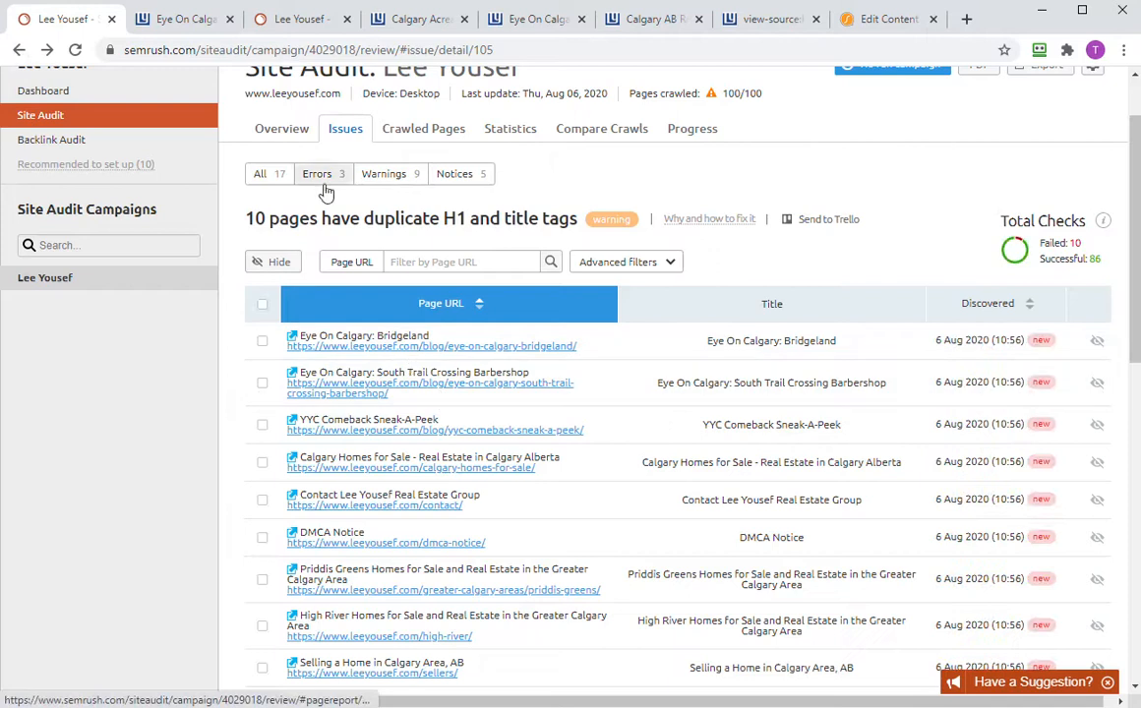
- From the '8 images don't have alt attributes' warning, open the South Trail Crossing Barbershop post live
click(280, 133)
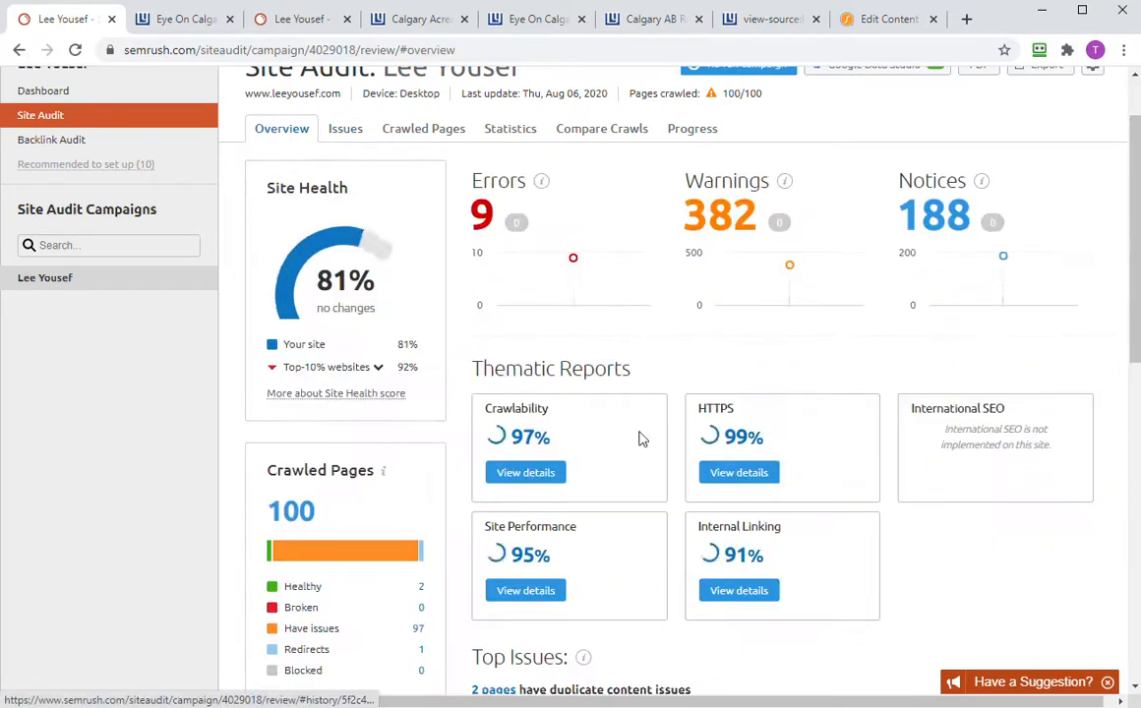
click(723, 211)
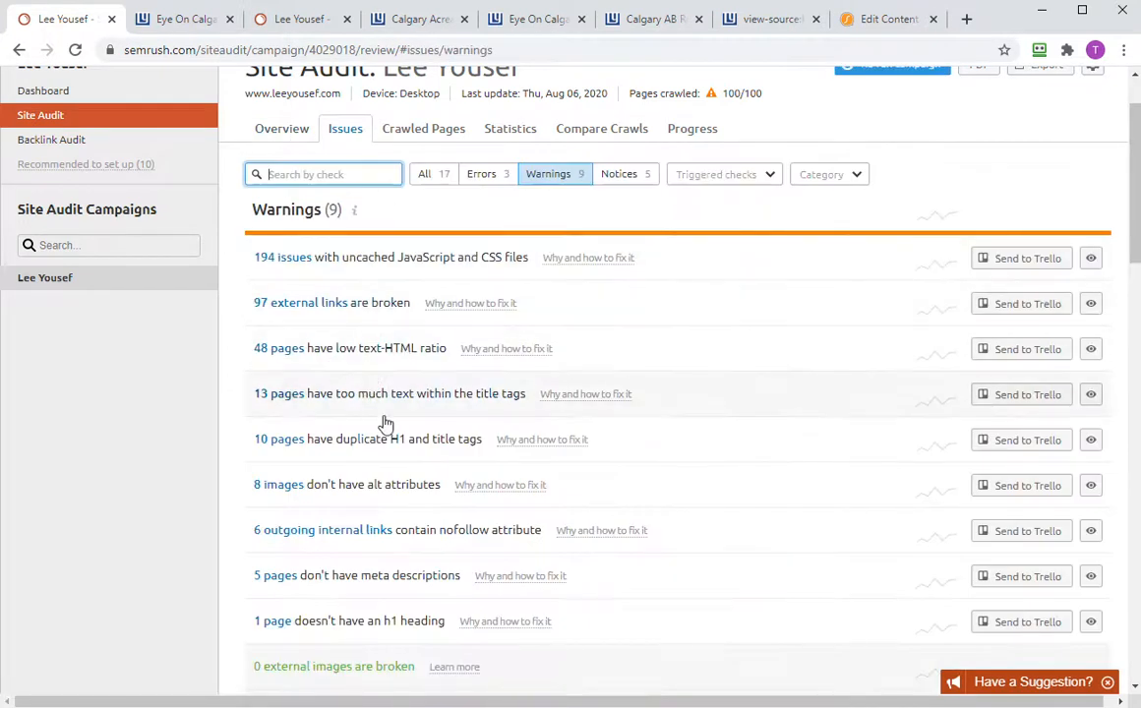
click(283, 492)
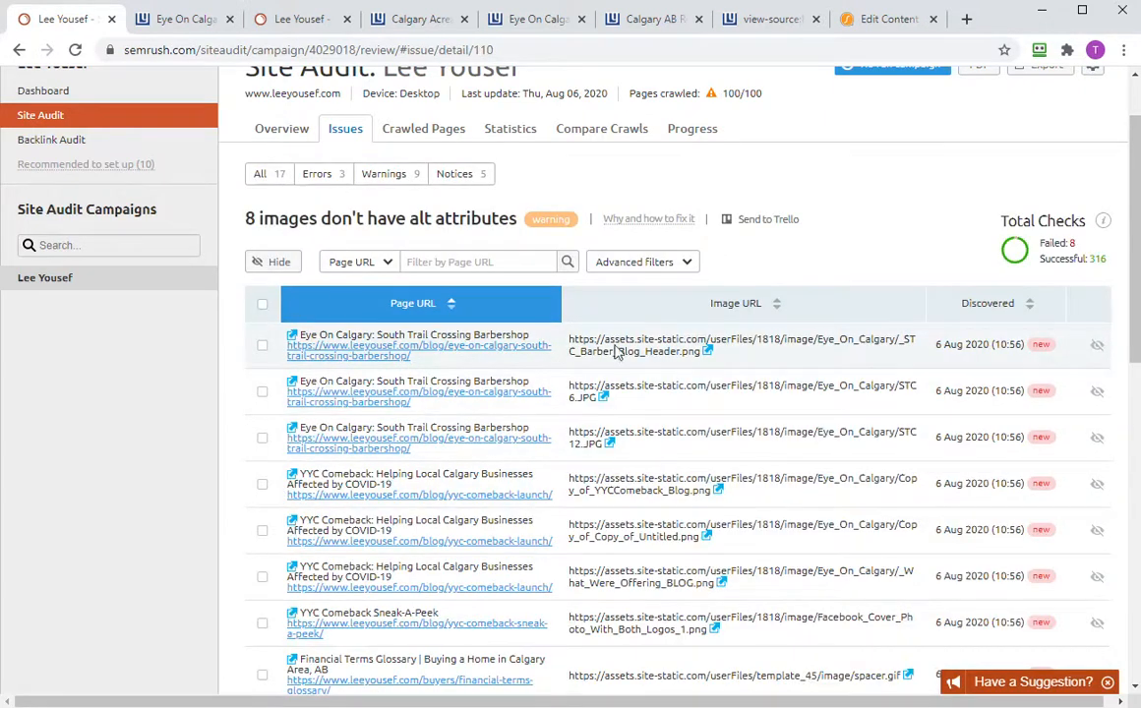
click(497, 352)
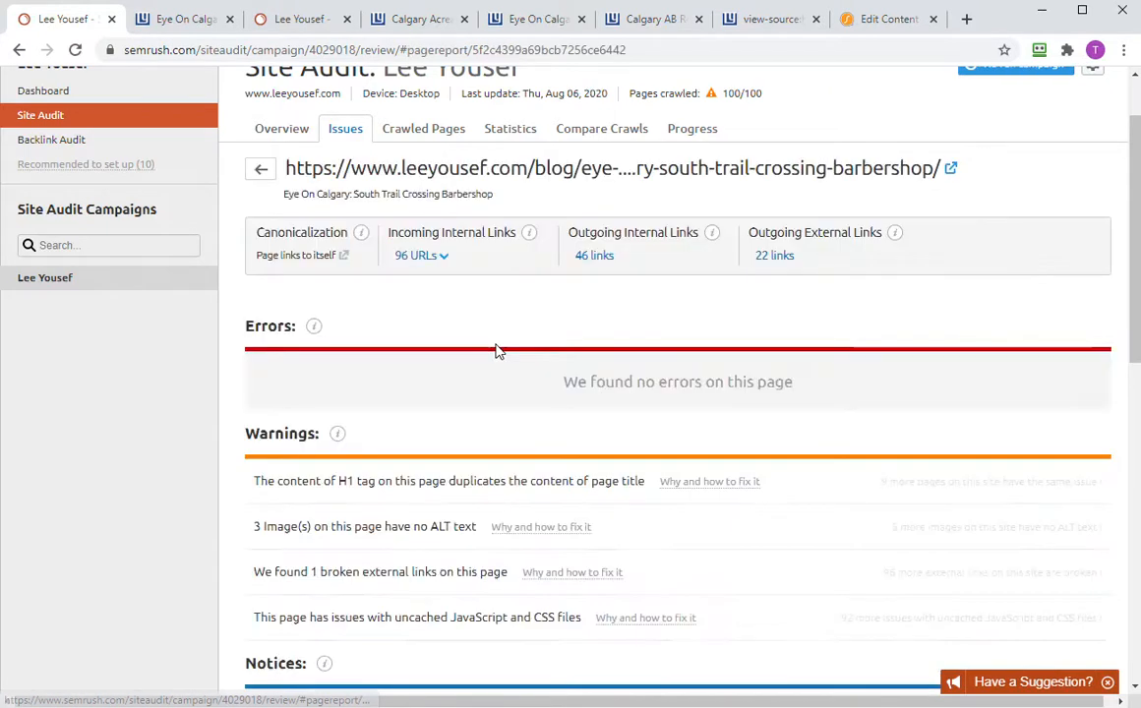
click(949, 170)
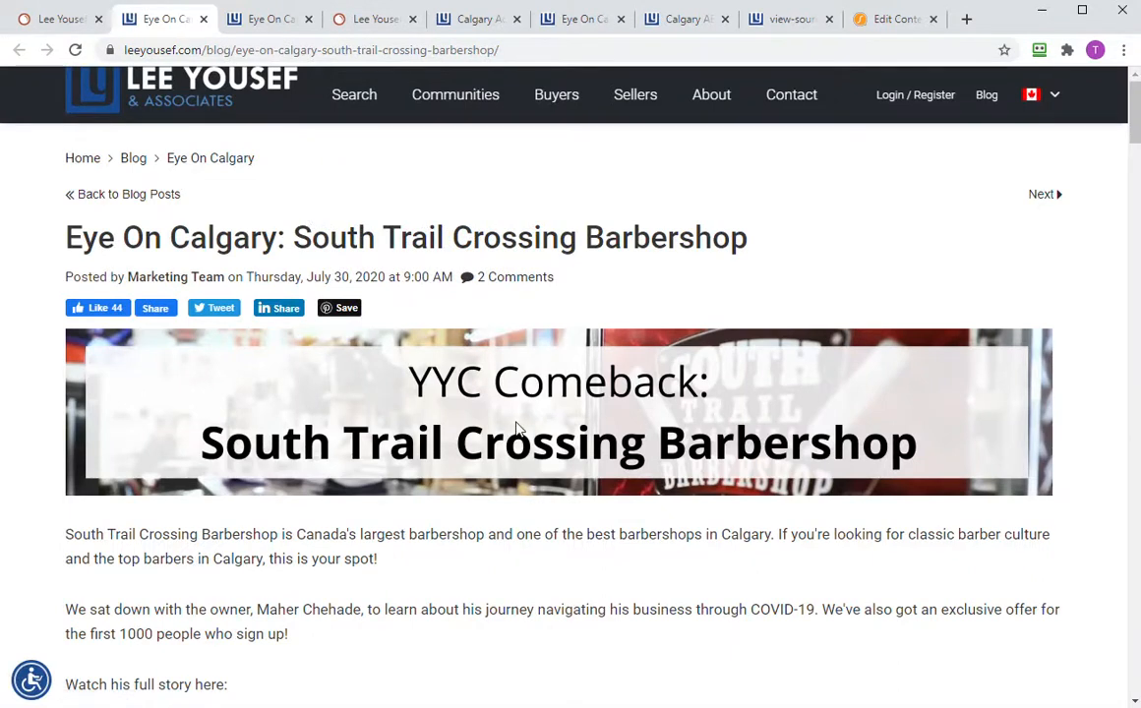
- Inspect the barbershop post's header image in DevTools, revealing its alt text 'a close up of a sign'
scroll(520, 454, down, 5)
scroll(519, 454, down, 18)
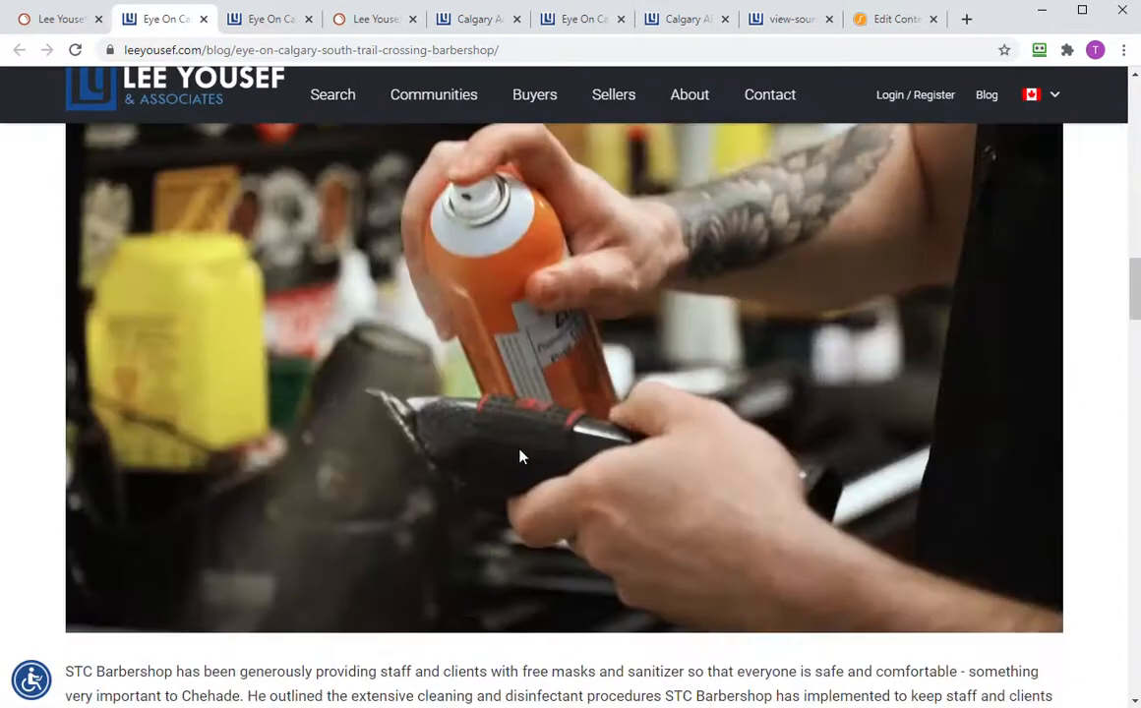
scroll(543, 423, down, 10)
scroll(561, 438, up, 4)
scroll(566, 447, down, 16)
scroll(573, 455, up, 20)
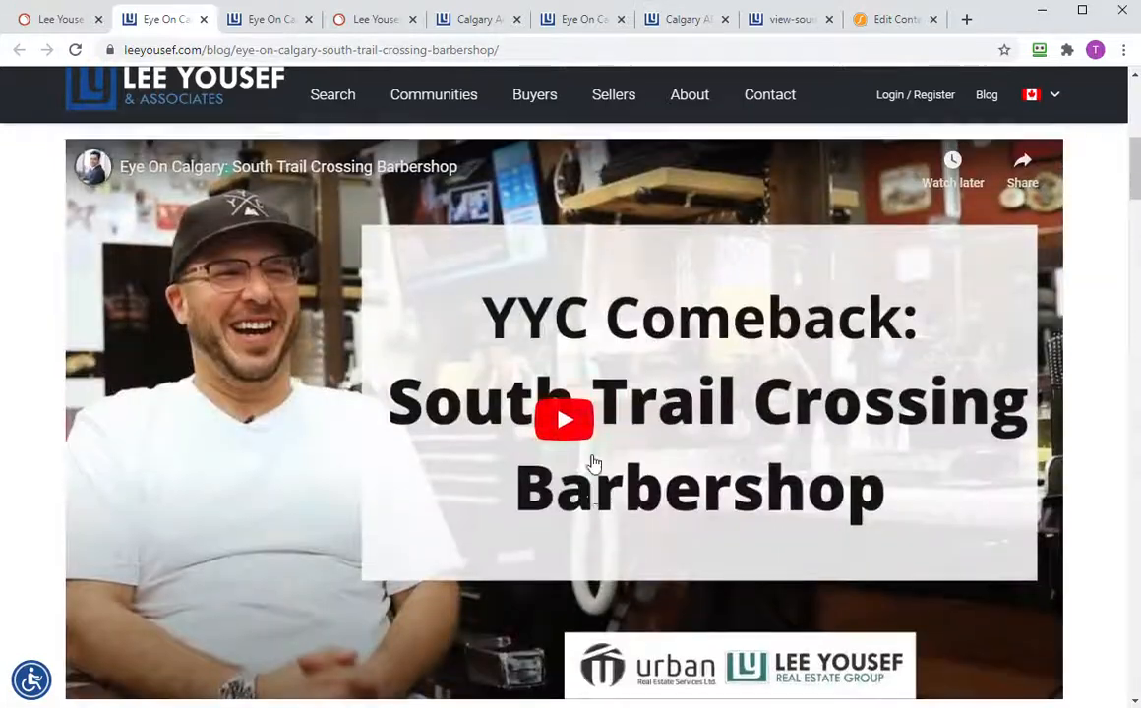
scroll(593, 462, up, 7)
right_click(575, 440)
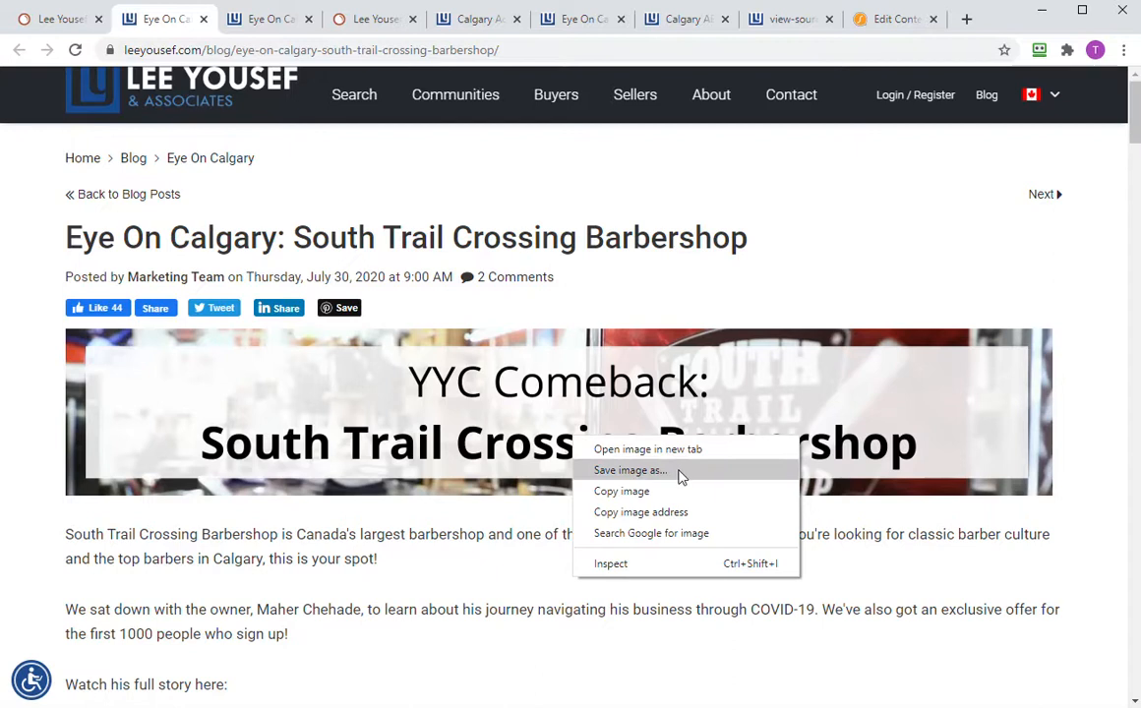
click(590, 563)
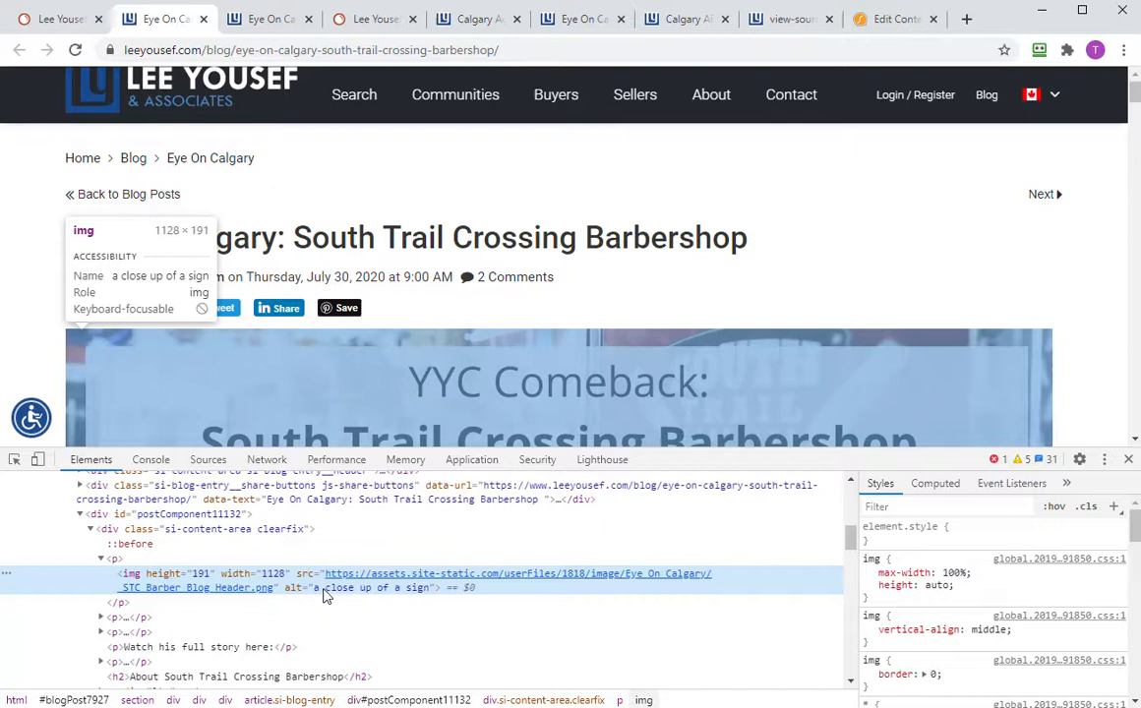
scroll(462, 378, down, 1)
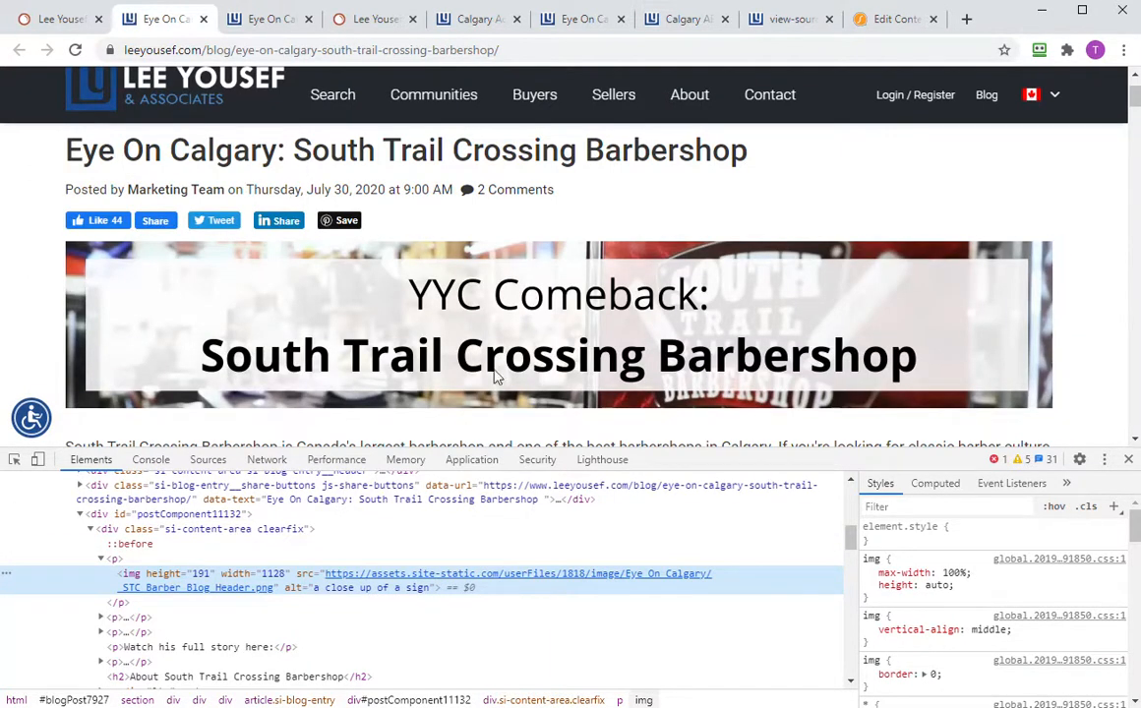
scroll(469, 375, down, 15)
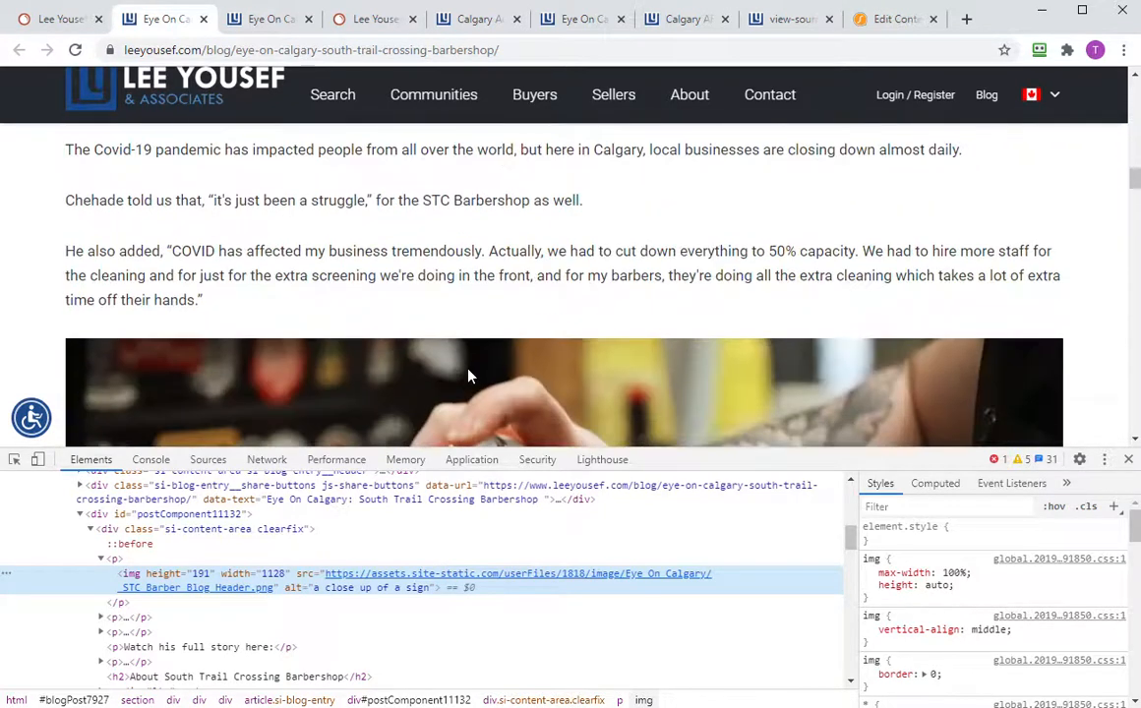
scroll(469, 375, down, 3)
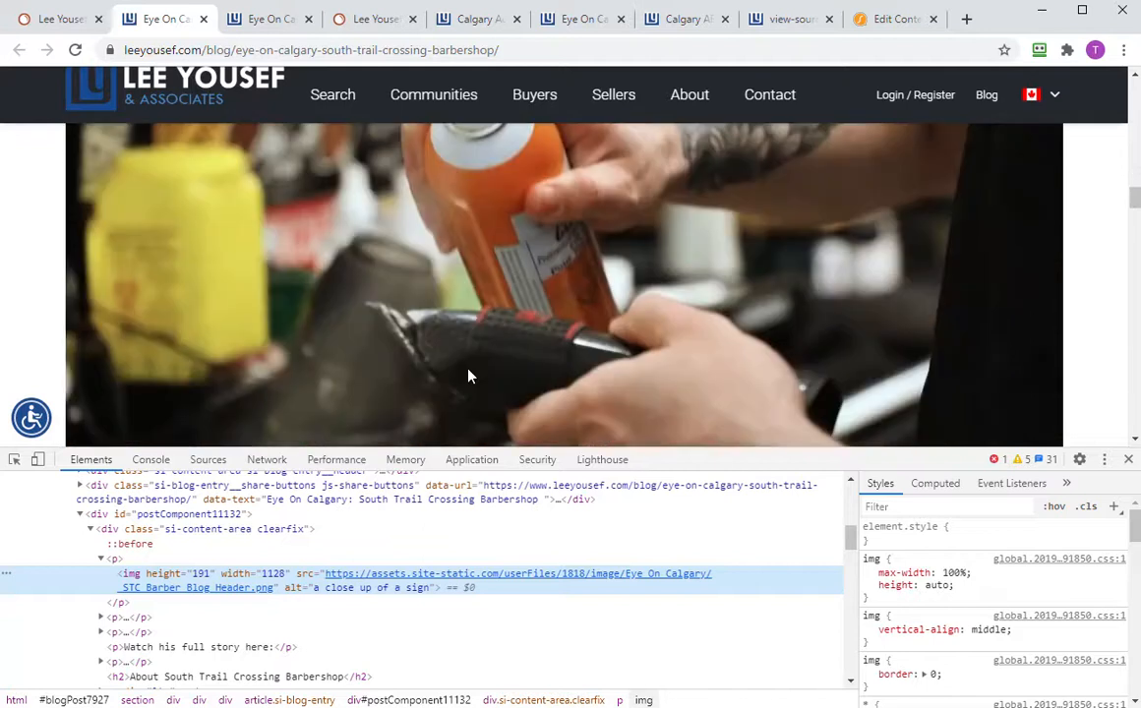
- Inspect the barbershop photo's img element and its markup in DevTools
right_click(498, 258)
click(550, 394)
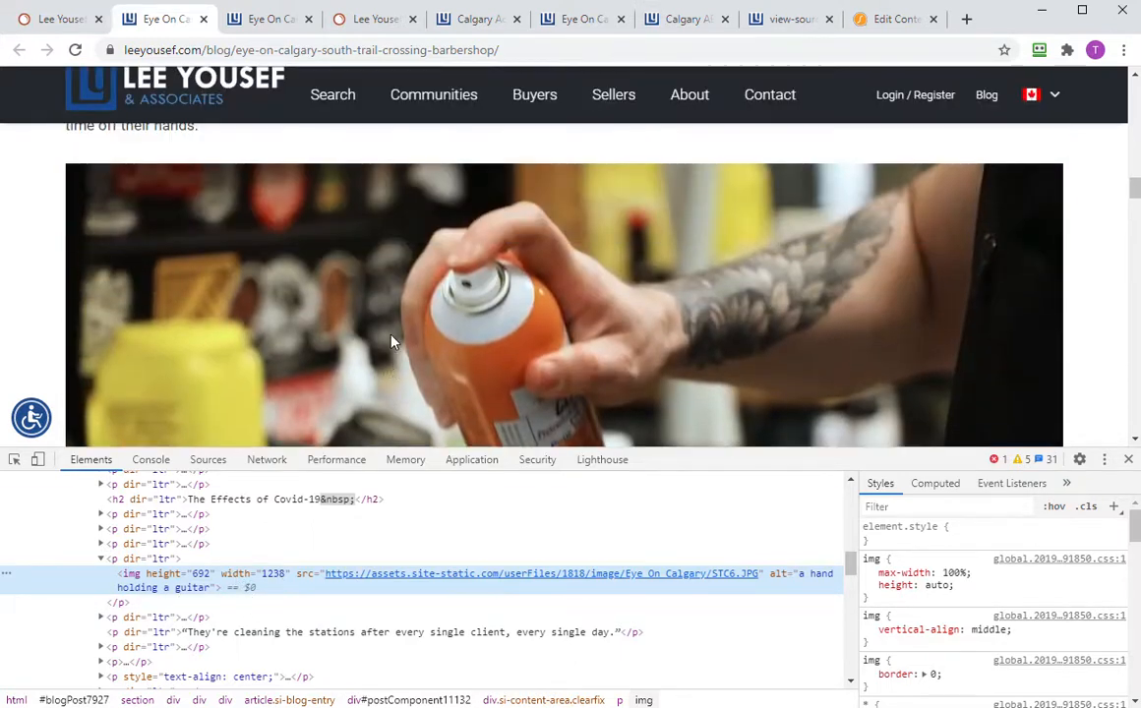
scroll(391, 341, down, 3)
scroll(392, 341, up, 3)
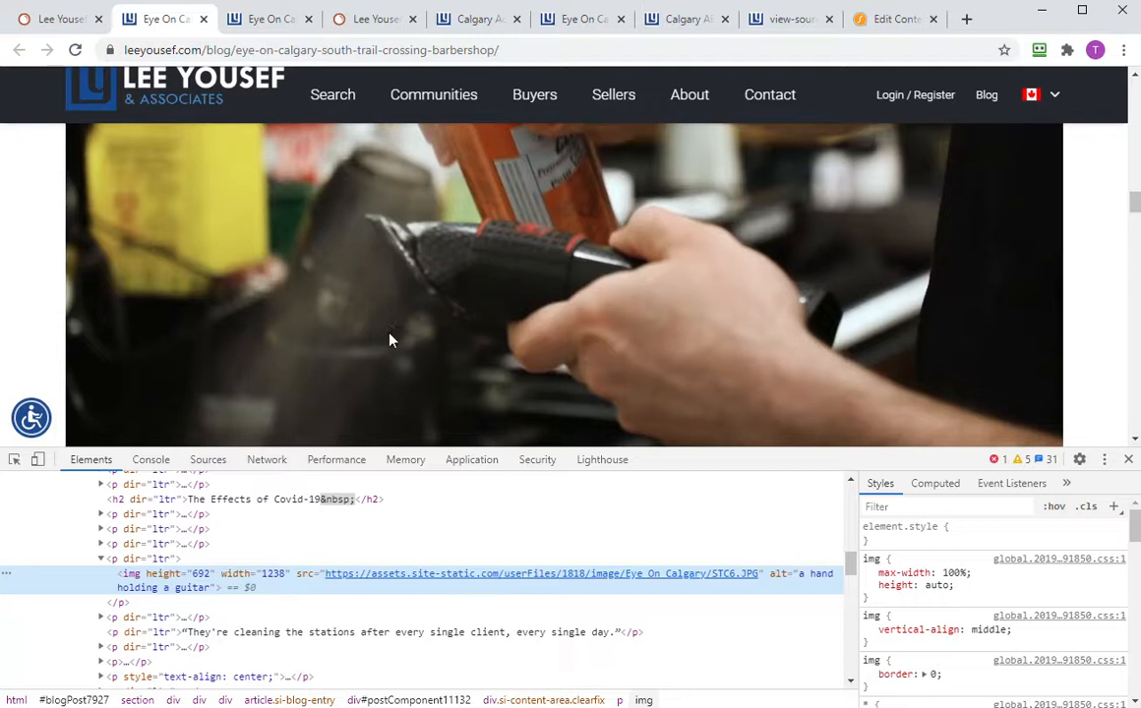
scroll(523, 297, down, 10)
scroll(521, 303, up, 4)
right_click(521, 305)
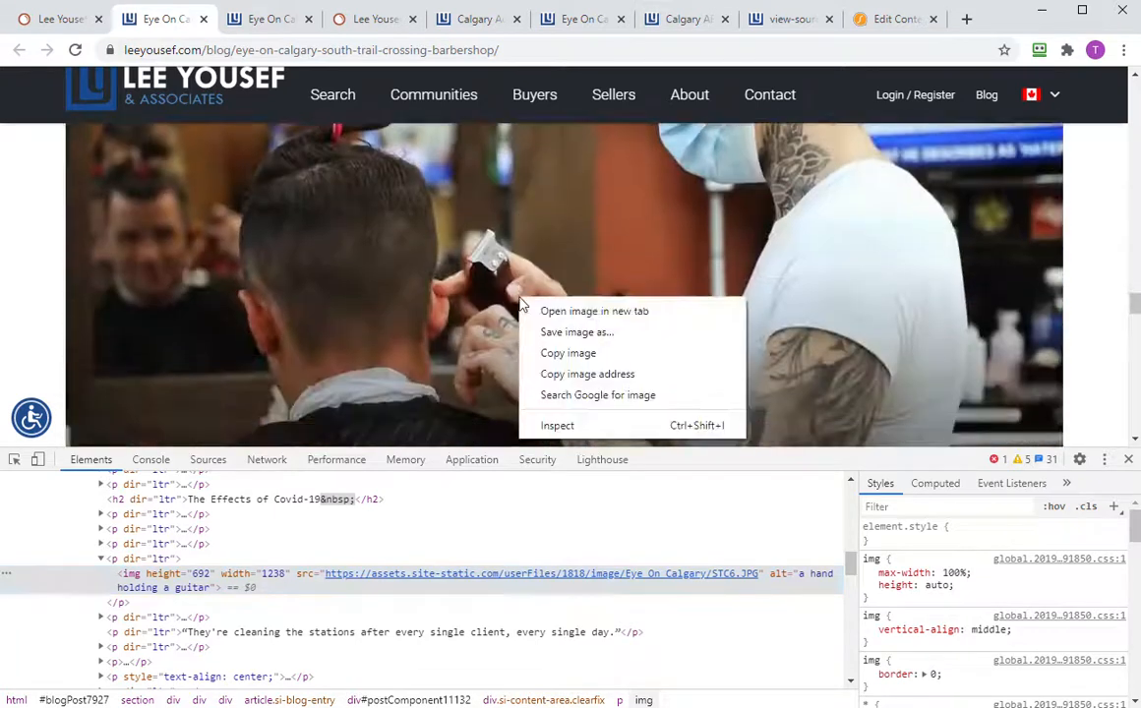
click(602, 425)
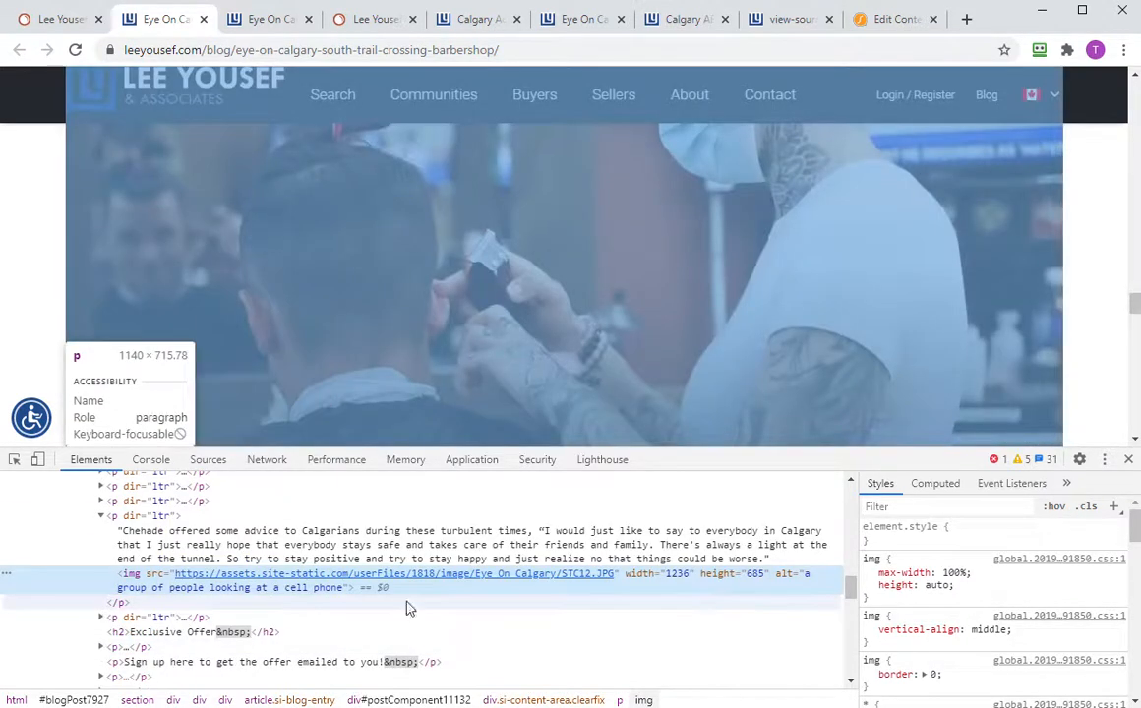
- Inspect the Bridgeland related-post thumbnail, showing alt text 'Eye On Calgary: Bridgeland'
scroll(434, 339, up, 3)
scroll(434, 347, down, 3)
scroll(434, 348, down, 3)
scroll(434, 349, up, 3)
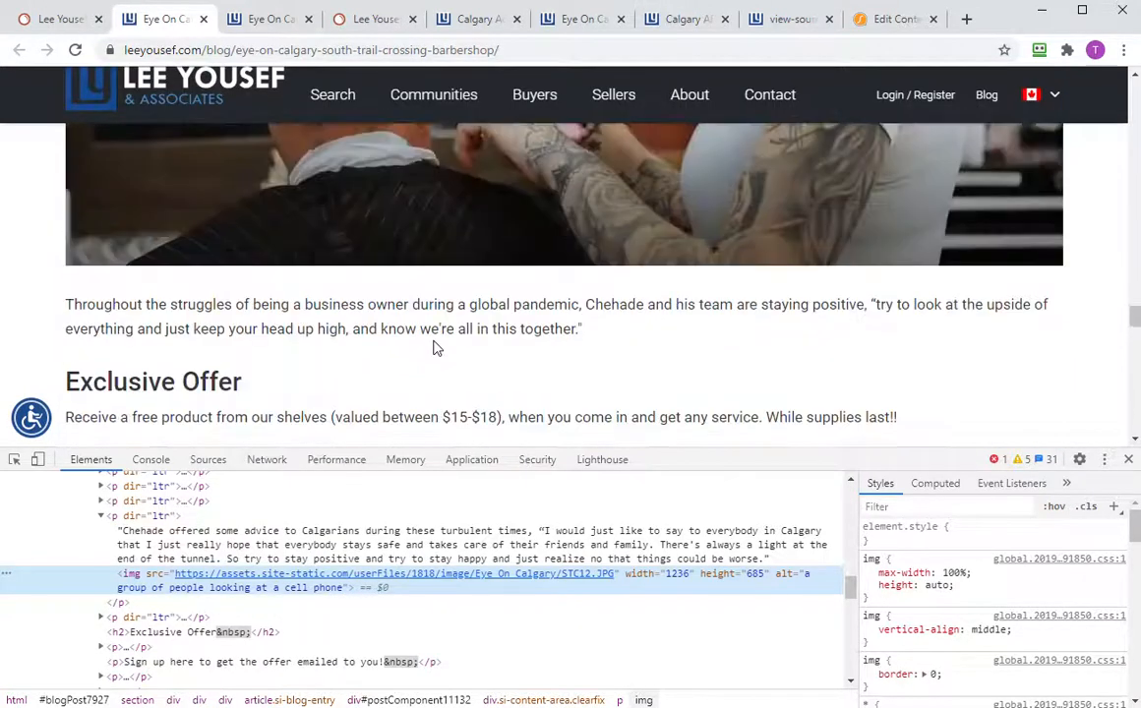
scroll(443, 351, up, 3)
scroll(438, 356, down, 9)
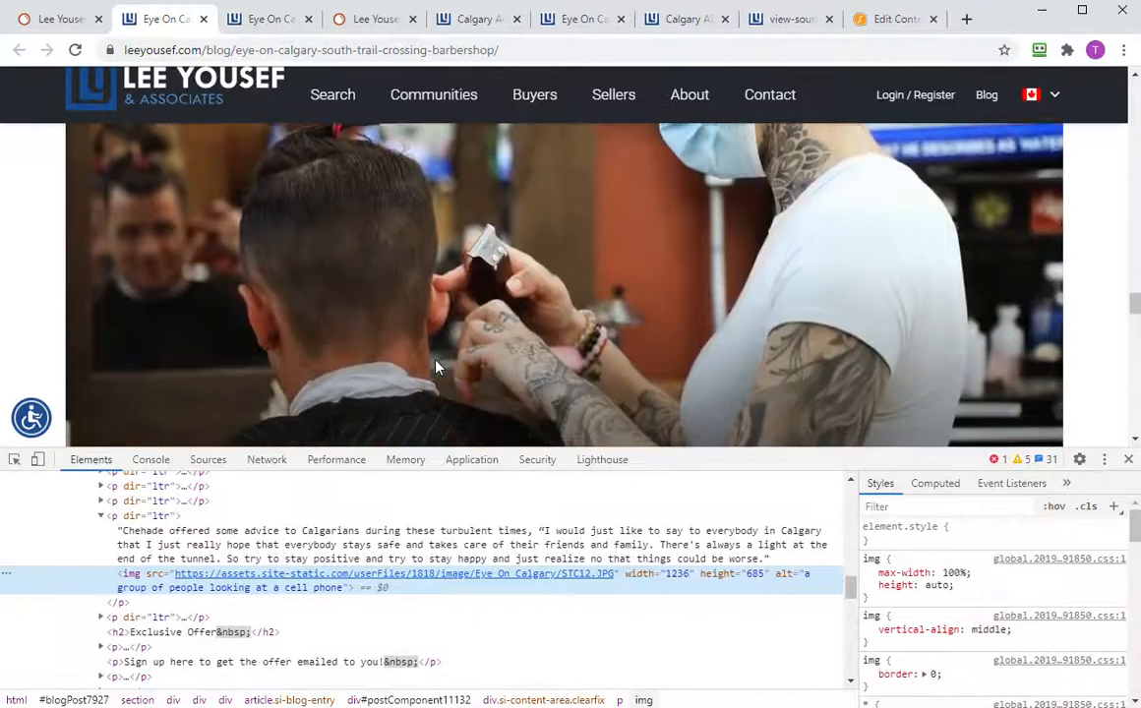
scroll(453, 387, down, 15)
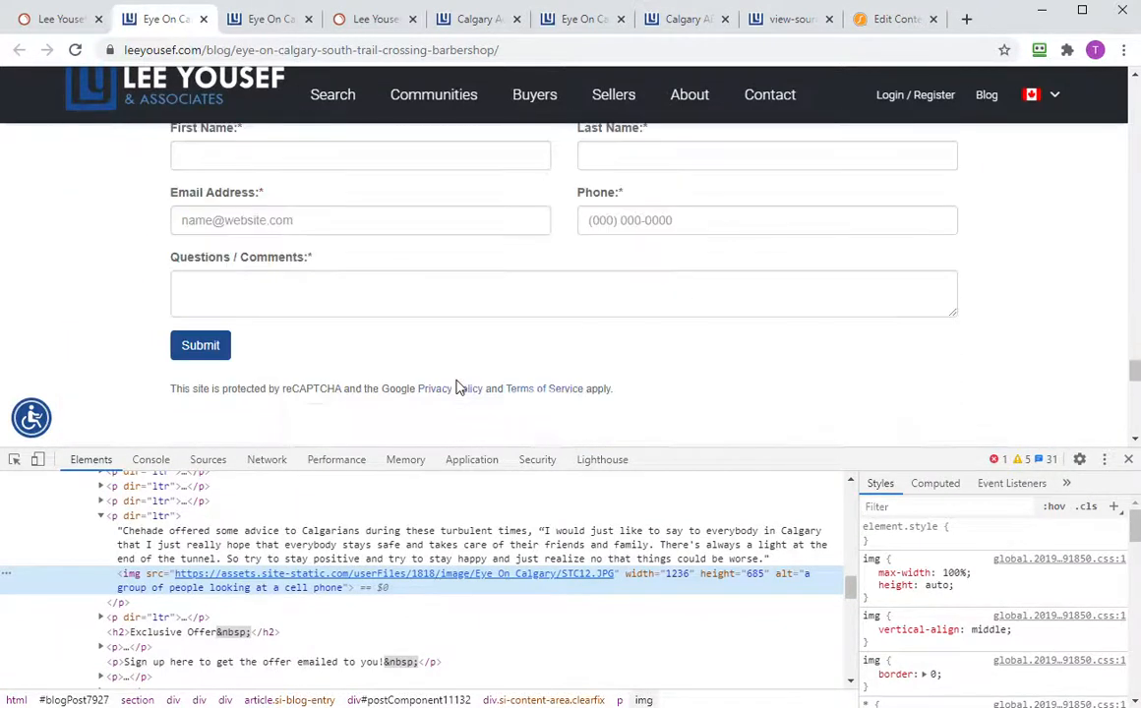
scroll(462, 386, down, 3)
scroll(462, 387, up, 3)
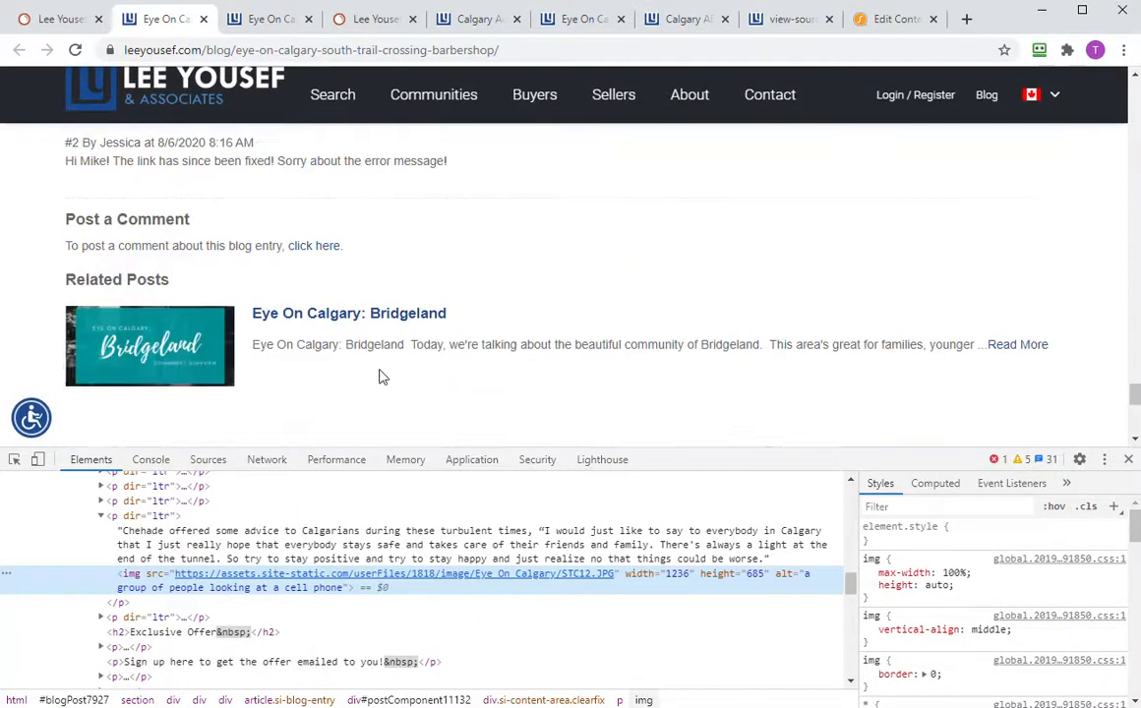
right_click(153, 349)
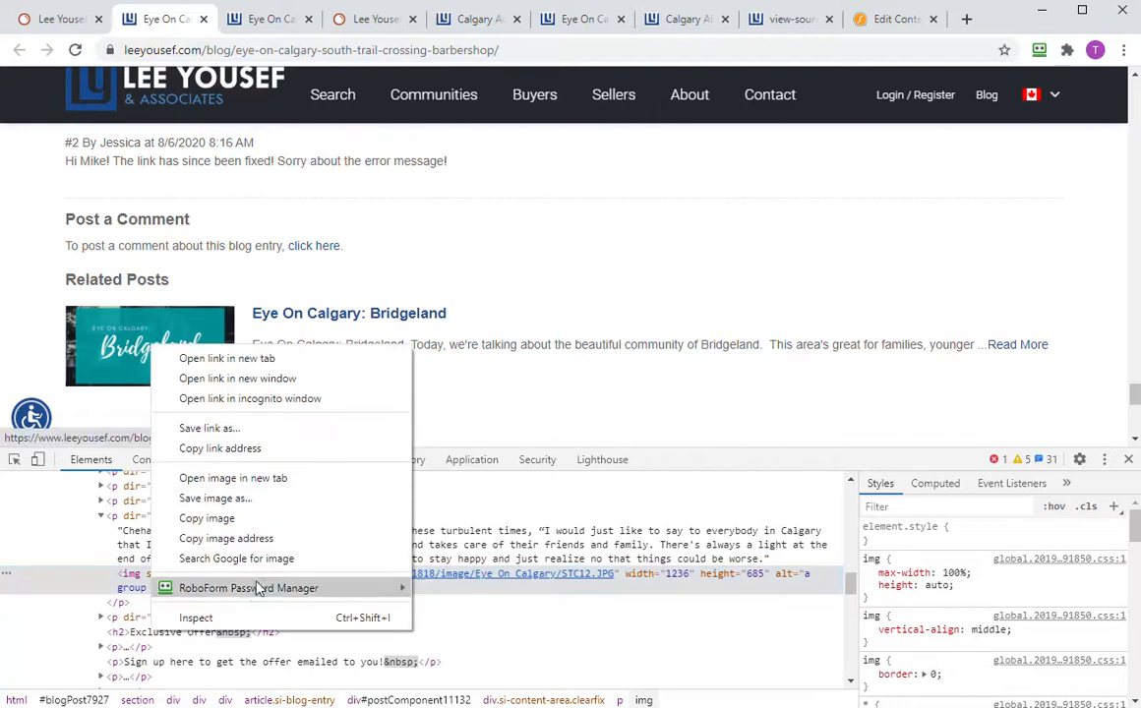
click(251, 617)
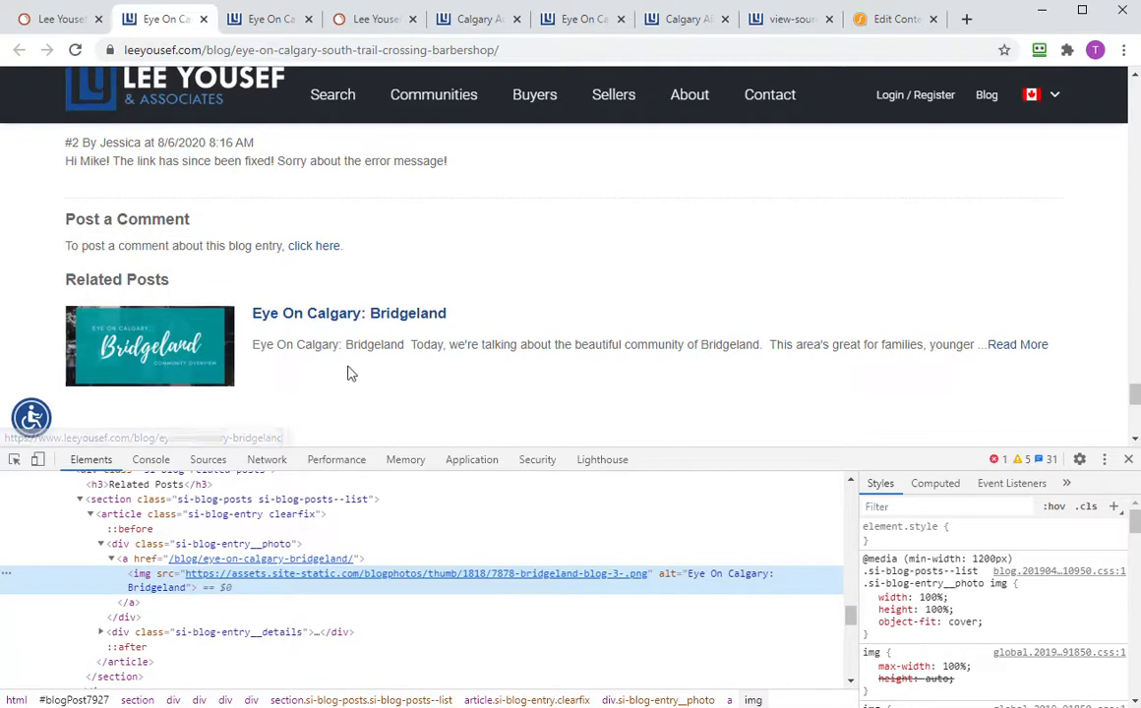
scroll(593, 390, down, 3)
scroll(593, 389, up, 15)
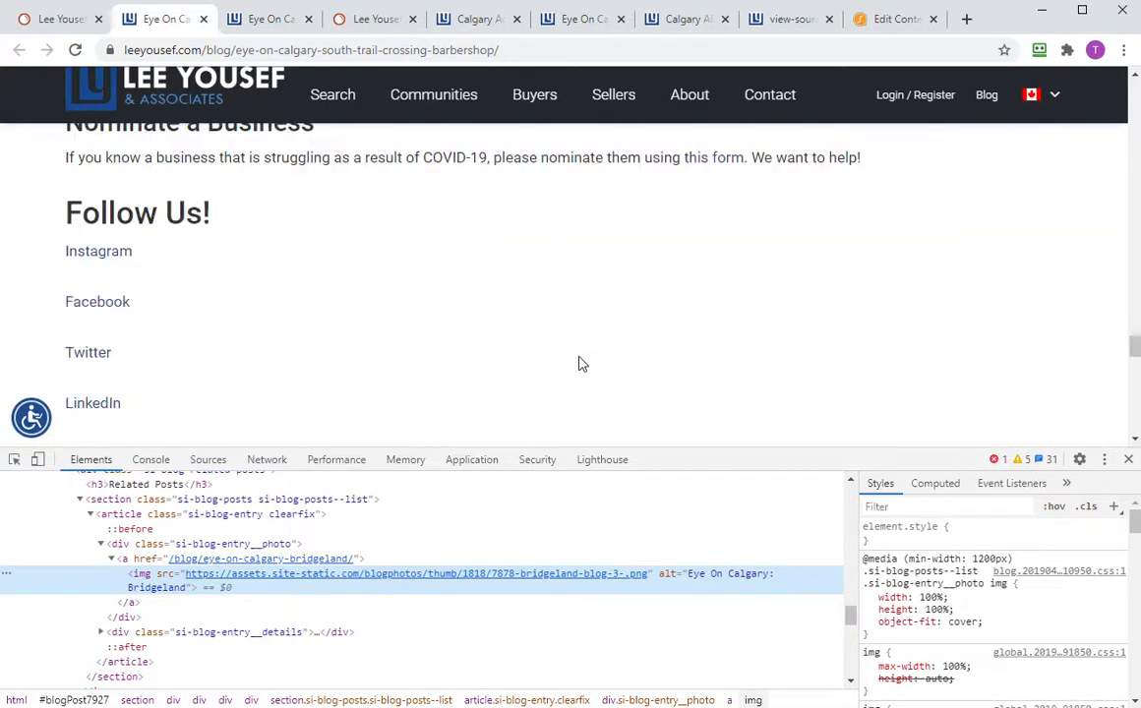
scroll(591, 354, up, 10)
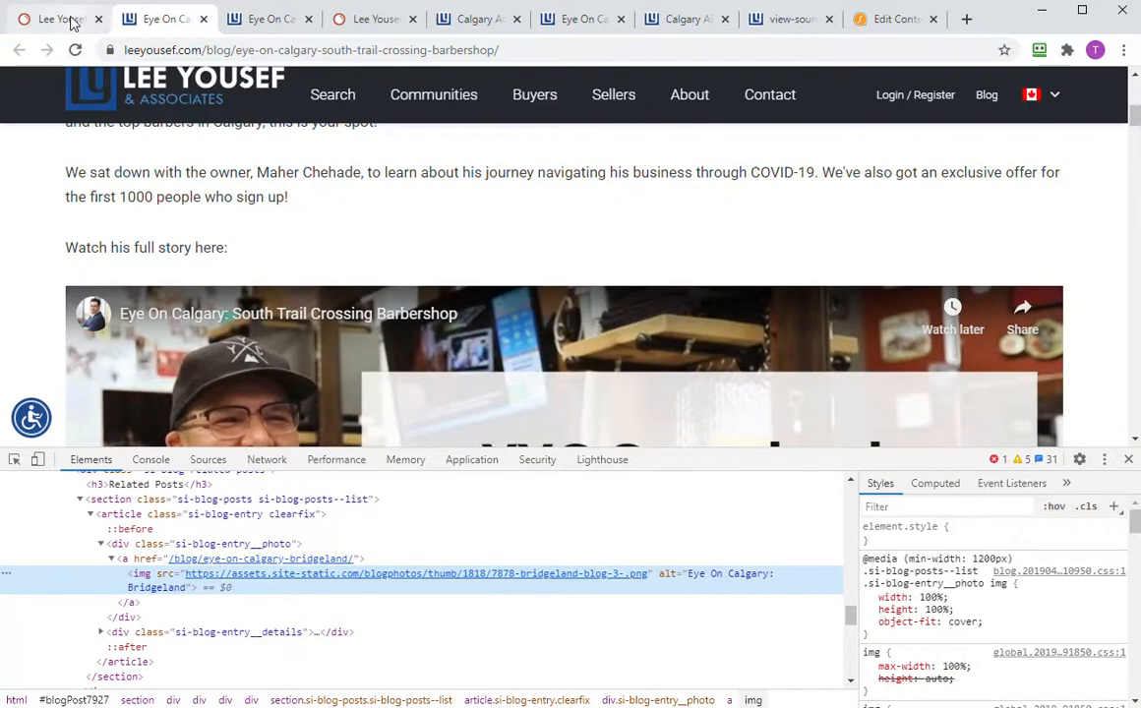
- In SEMrush, view the six outgoing internal links with nofollow, all site-map category and month pages
click(62, 18)
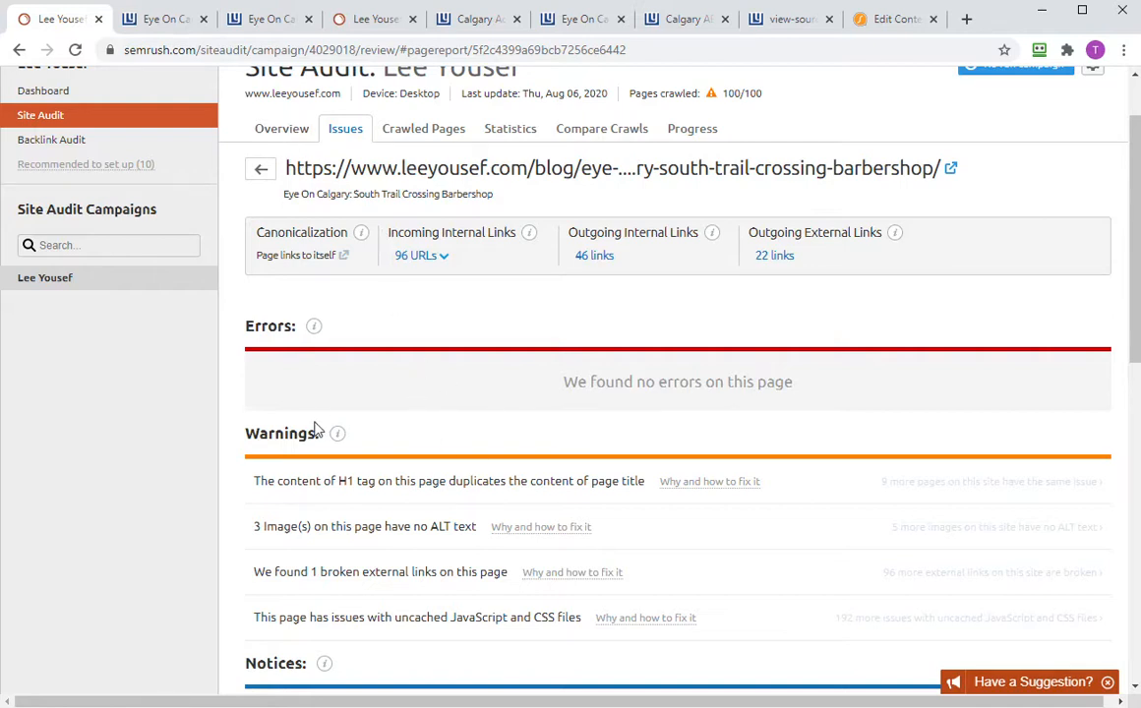
scroll(316, 425, up, 1)
scroll(319, 425, down, 4)
scroll(324, 420, up, 6)
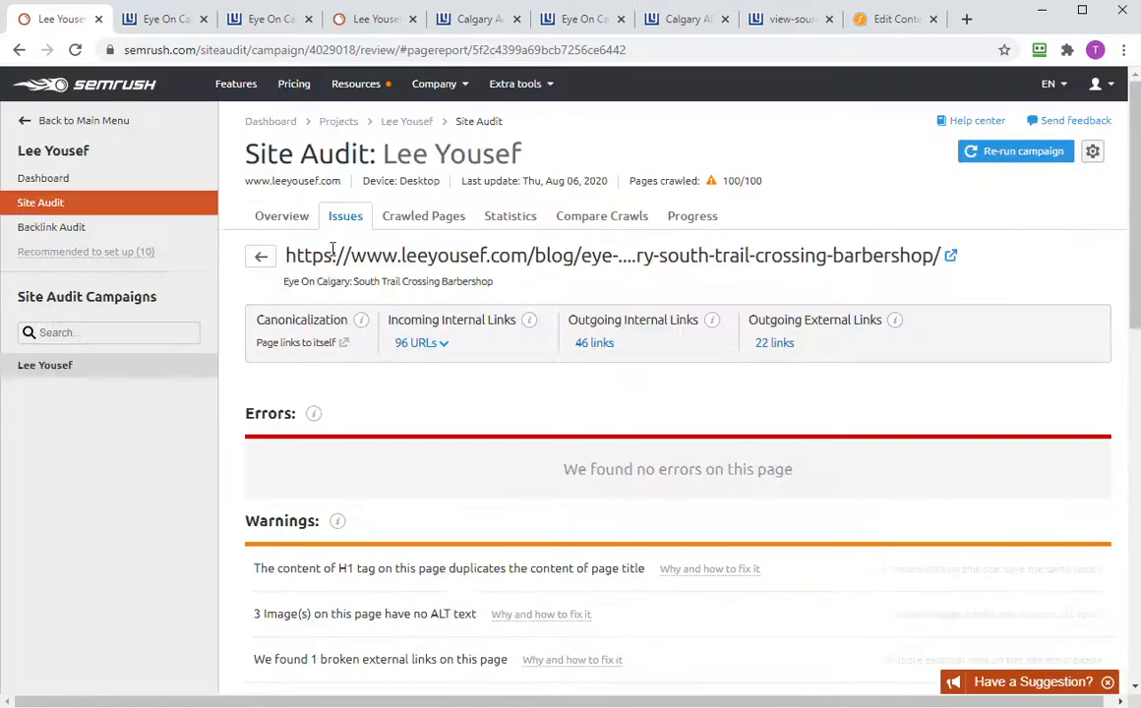
click(290, 227)
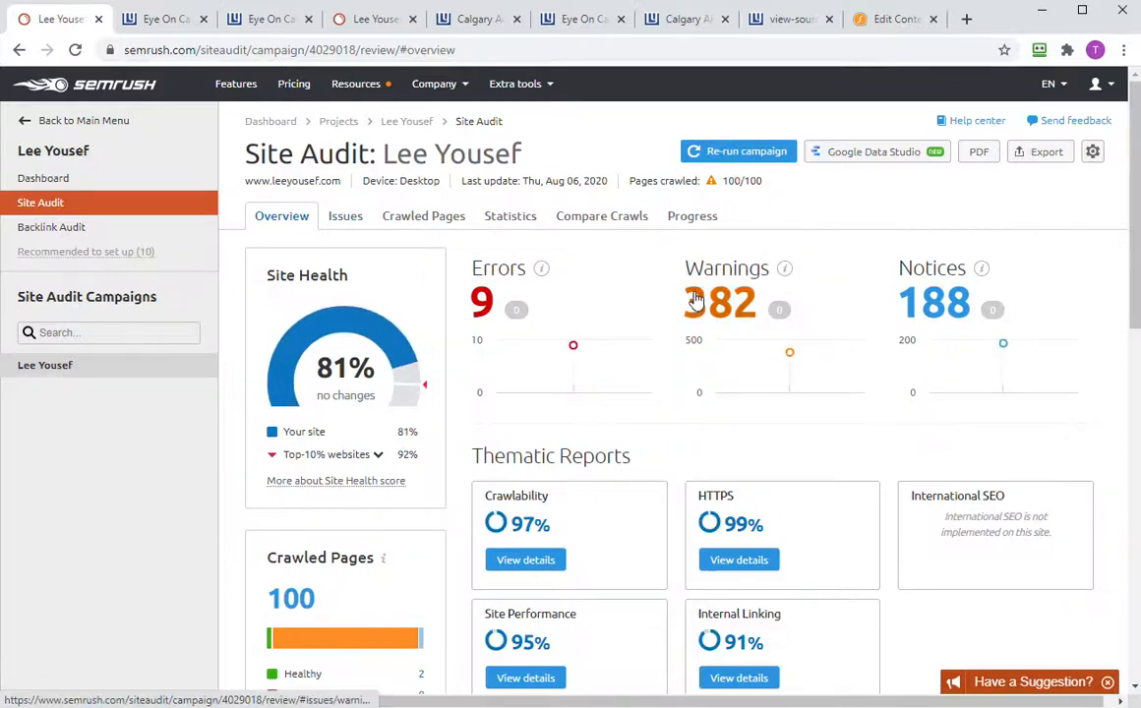
click(688, 295)
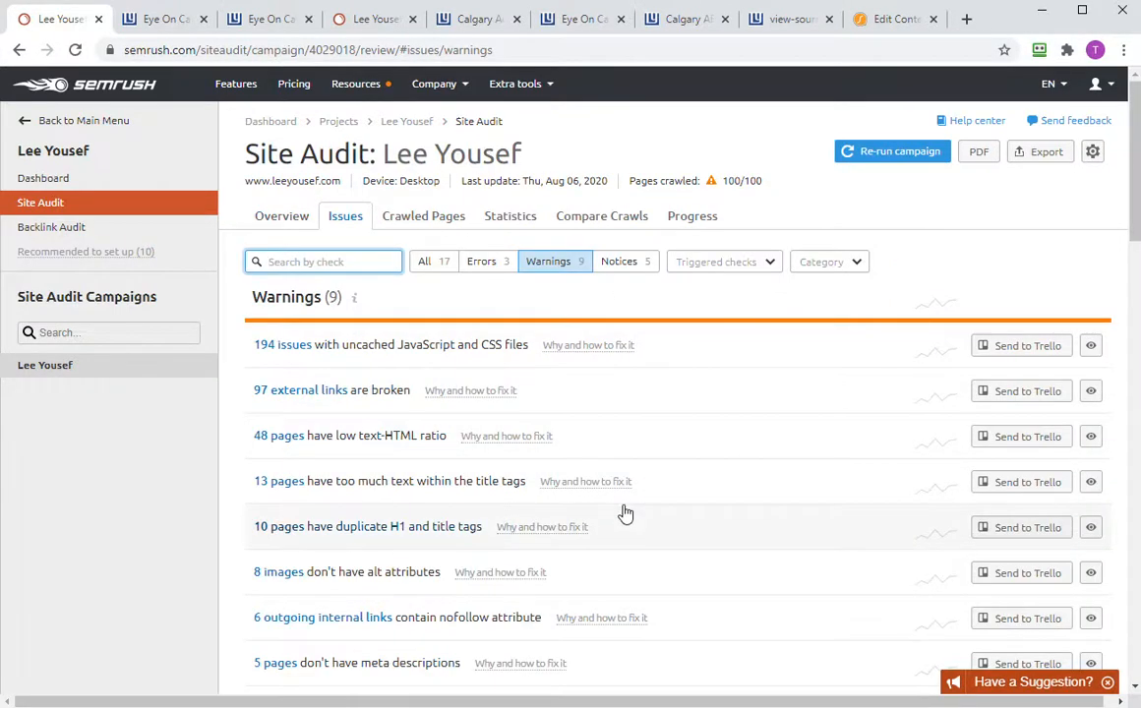
scroll(625, 512, down, 1)
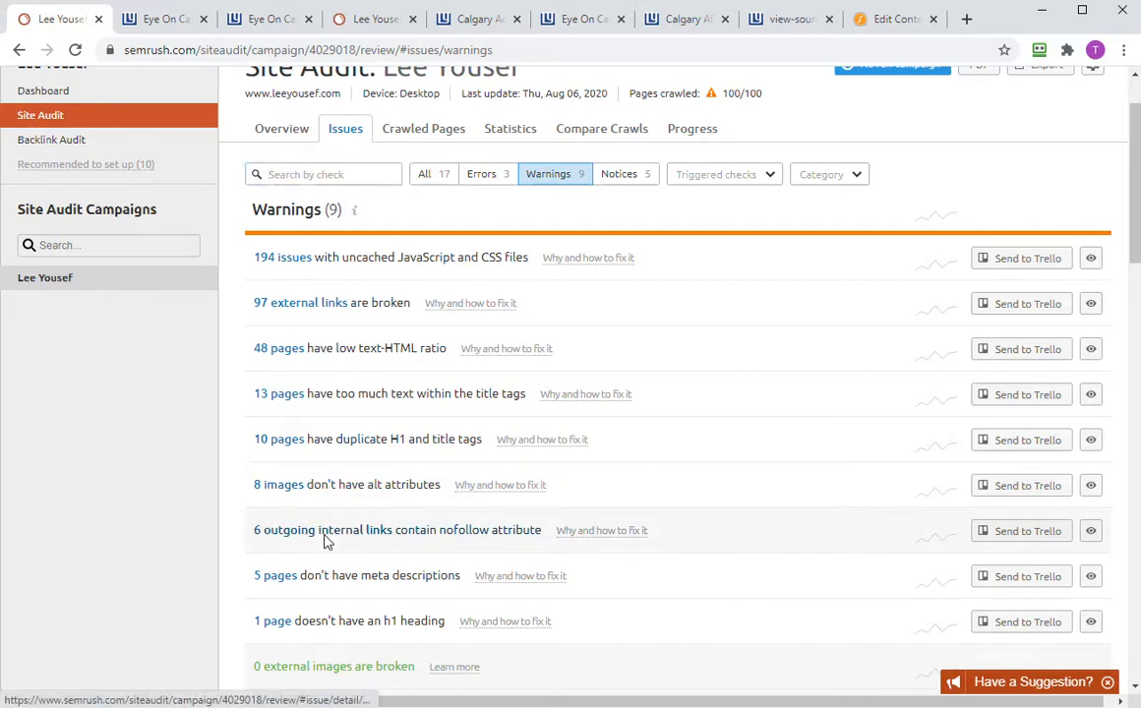
click(324, 537)
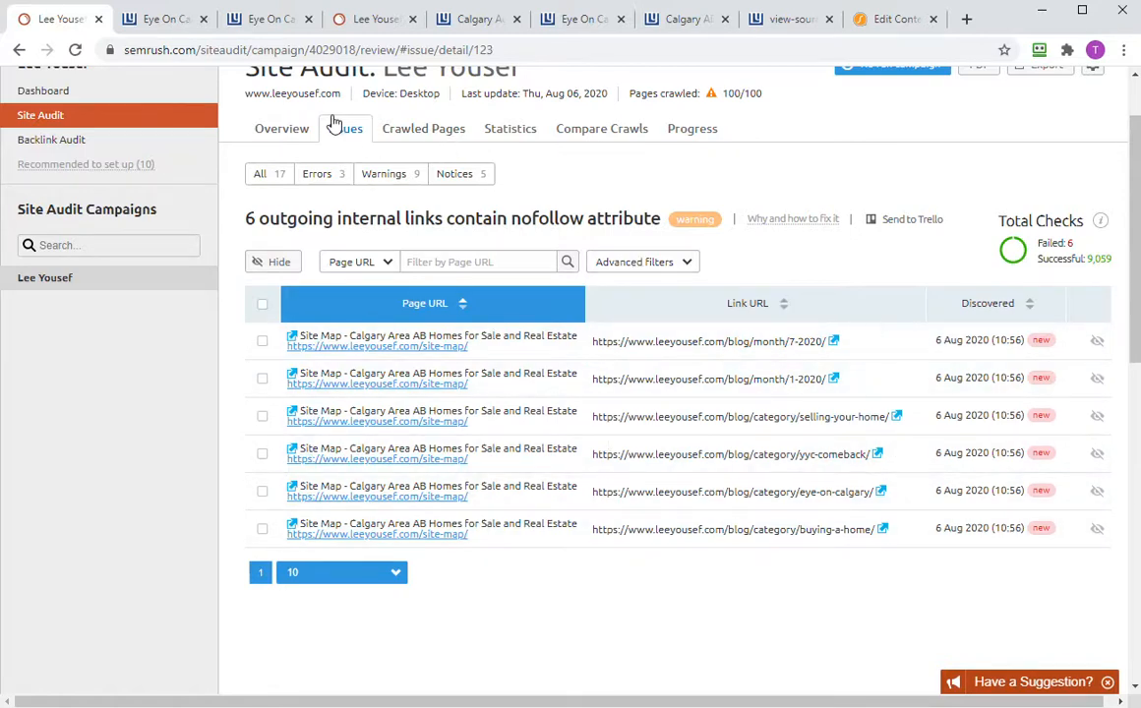
- Return to Overview and show the full list of 9 warnings
click(285, 130)
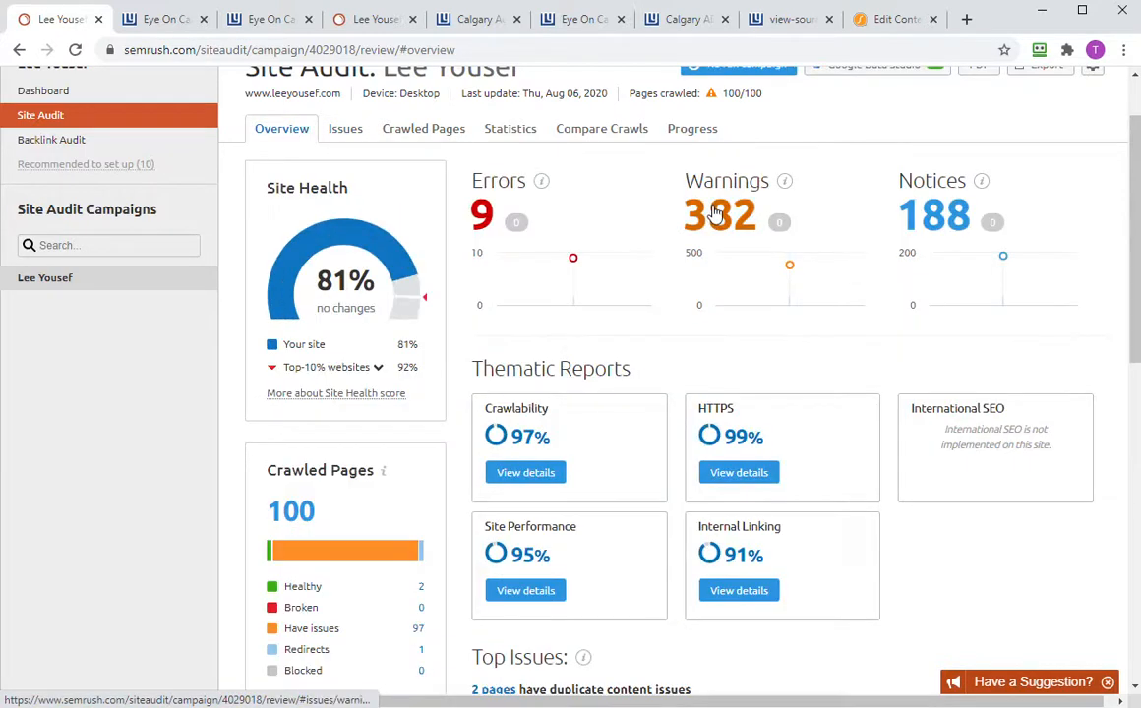
click(716, 213)
scroll(380, 531, down, 1)
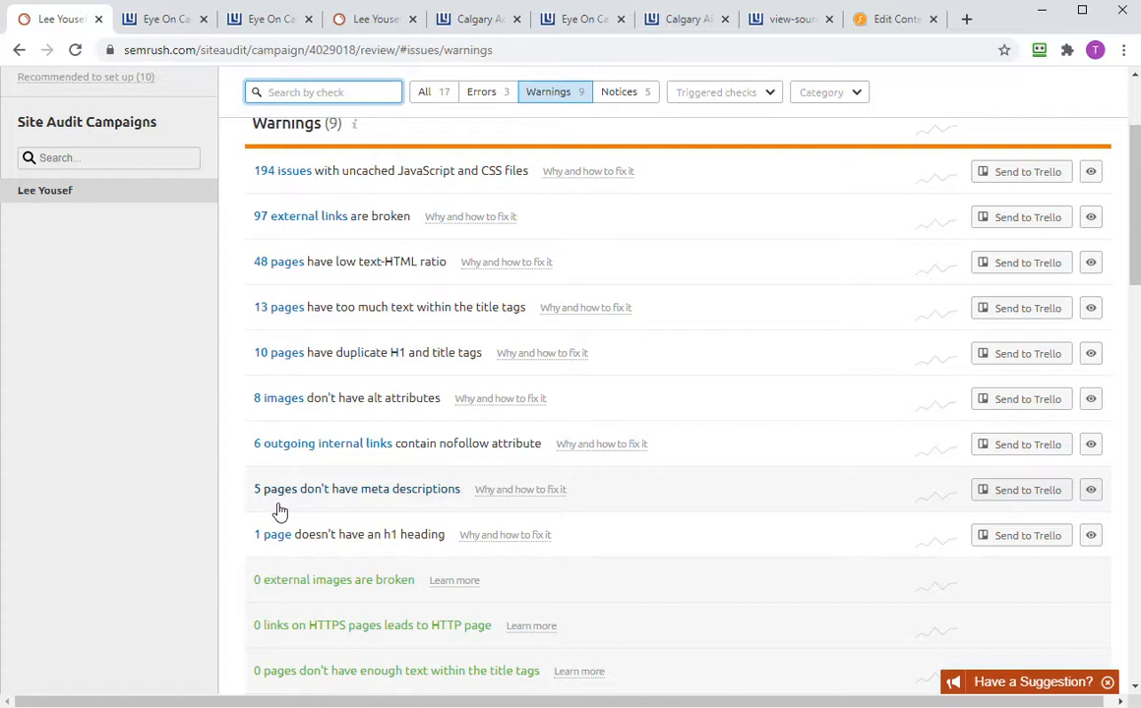
- Trace the missing-H1 check to the Privacy Policy page's report, then return to the audit overview
click(276, 537)
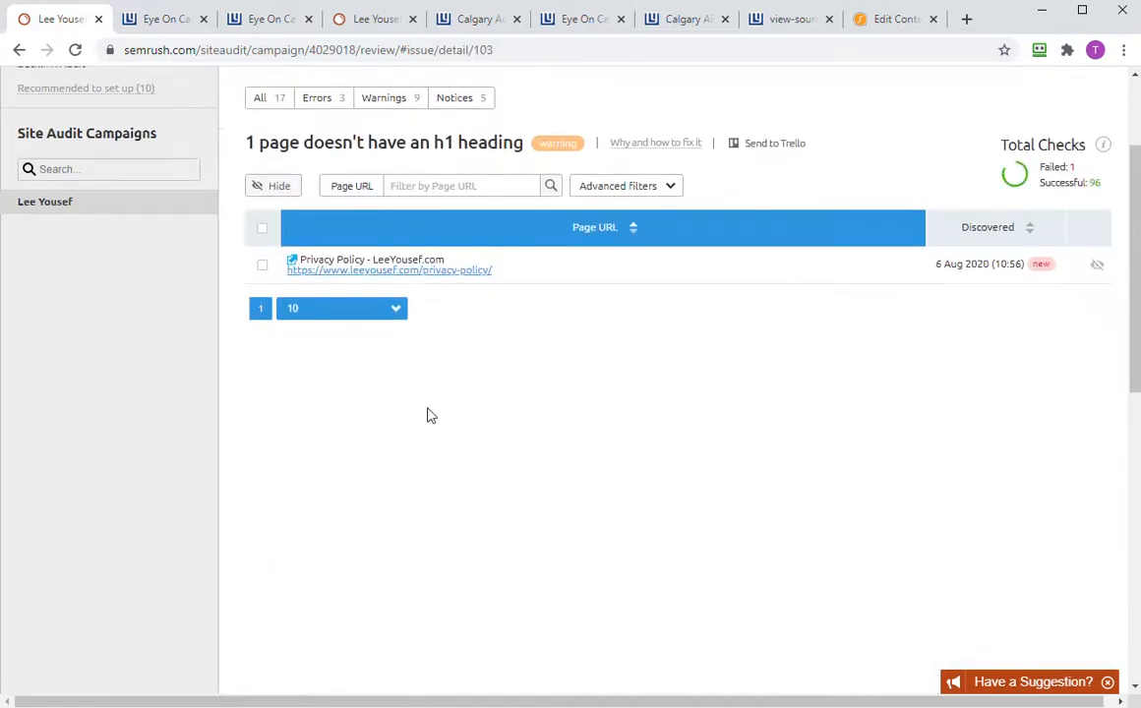
click(448, 271)
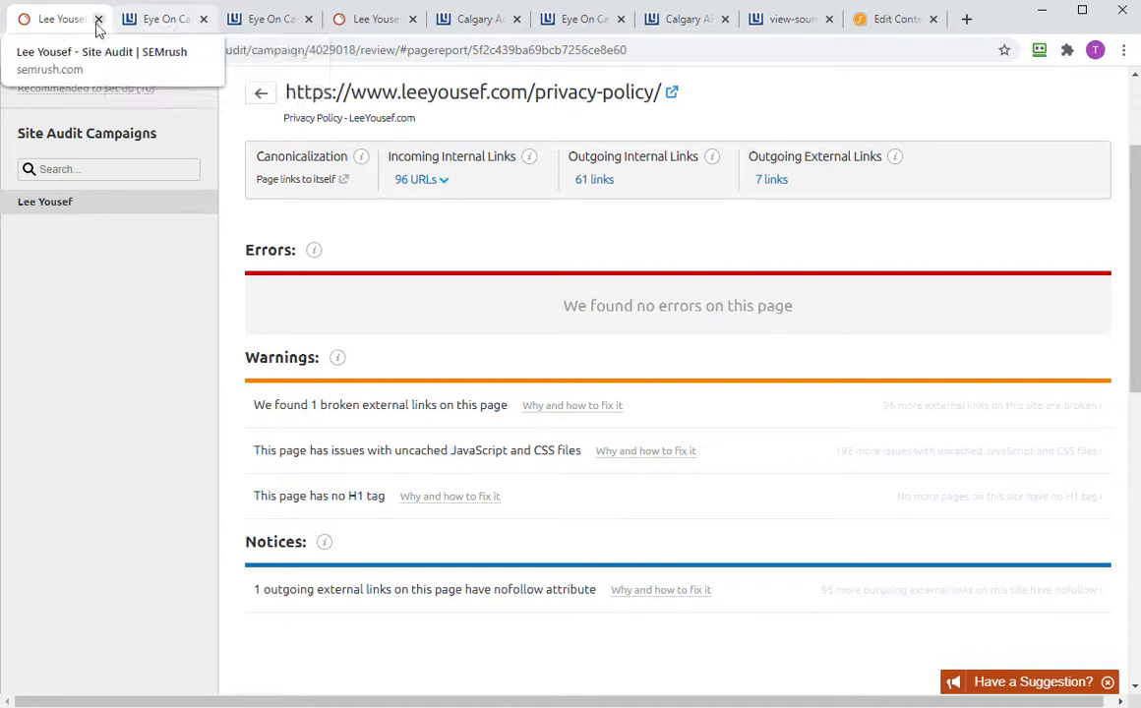
scroll(300, 251, up, 1)
scroll(300, 251, up, 1)
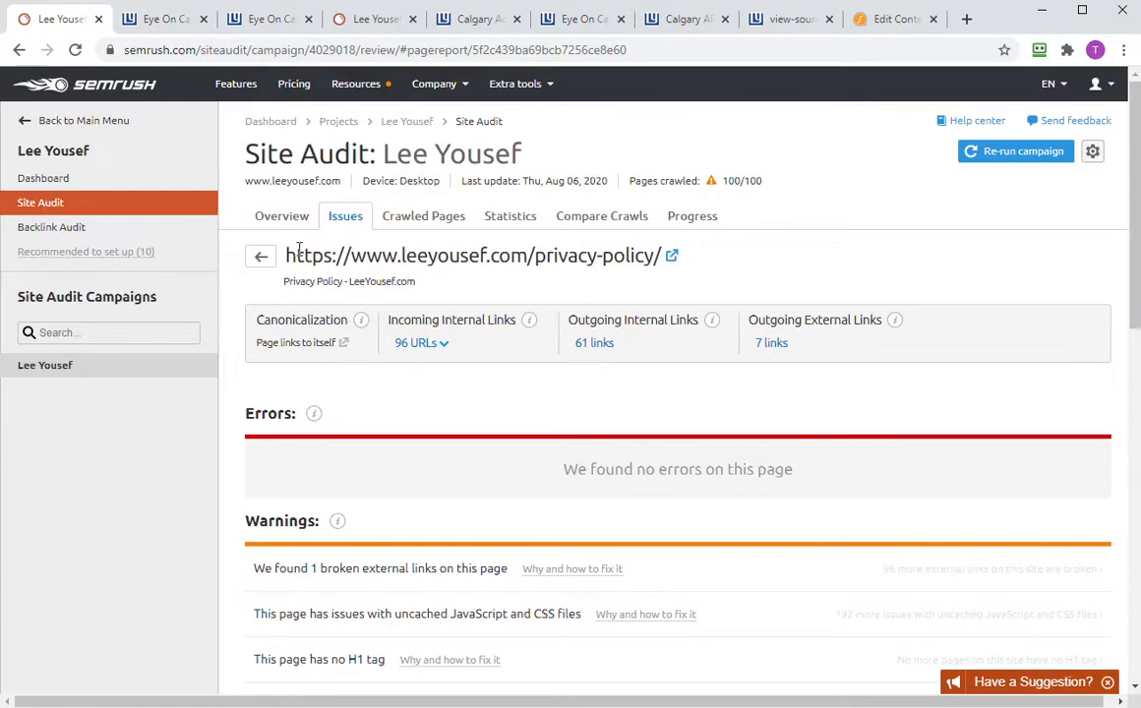
click(292, 221)
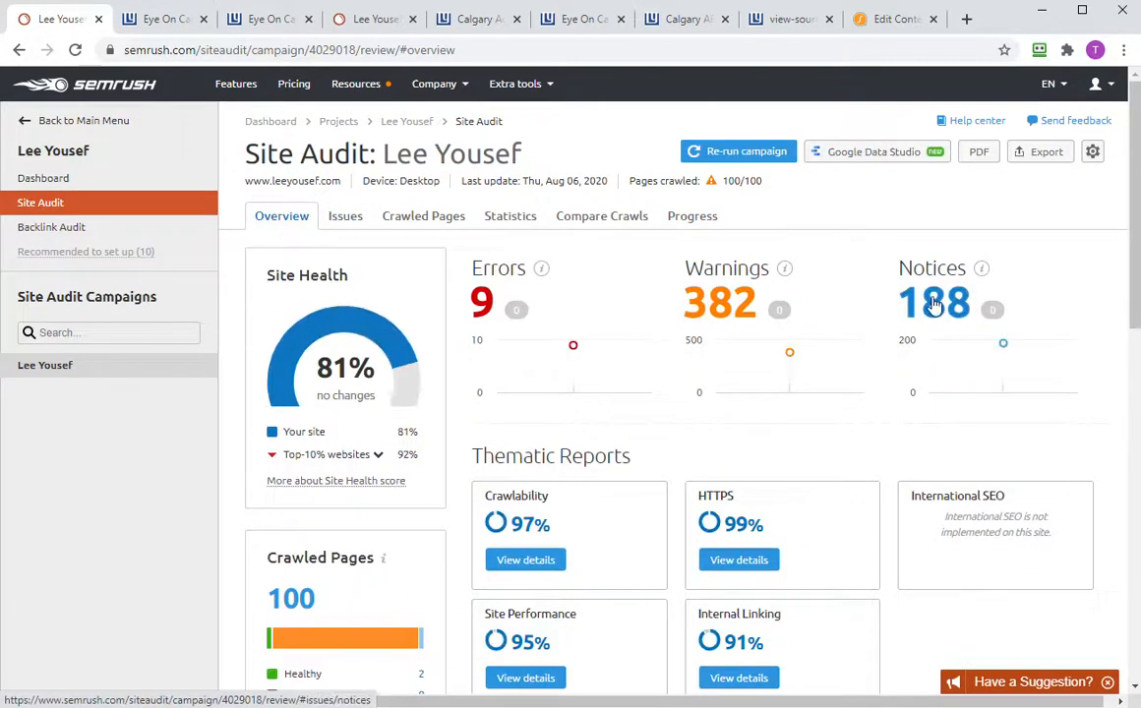
- Show the 5 audit notices and open the '47 pages have more than one H1 tag' report
click(930, 303)
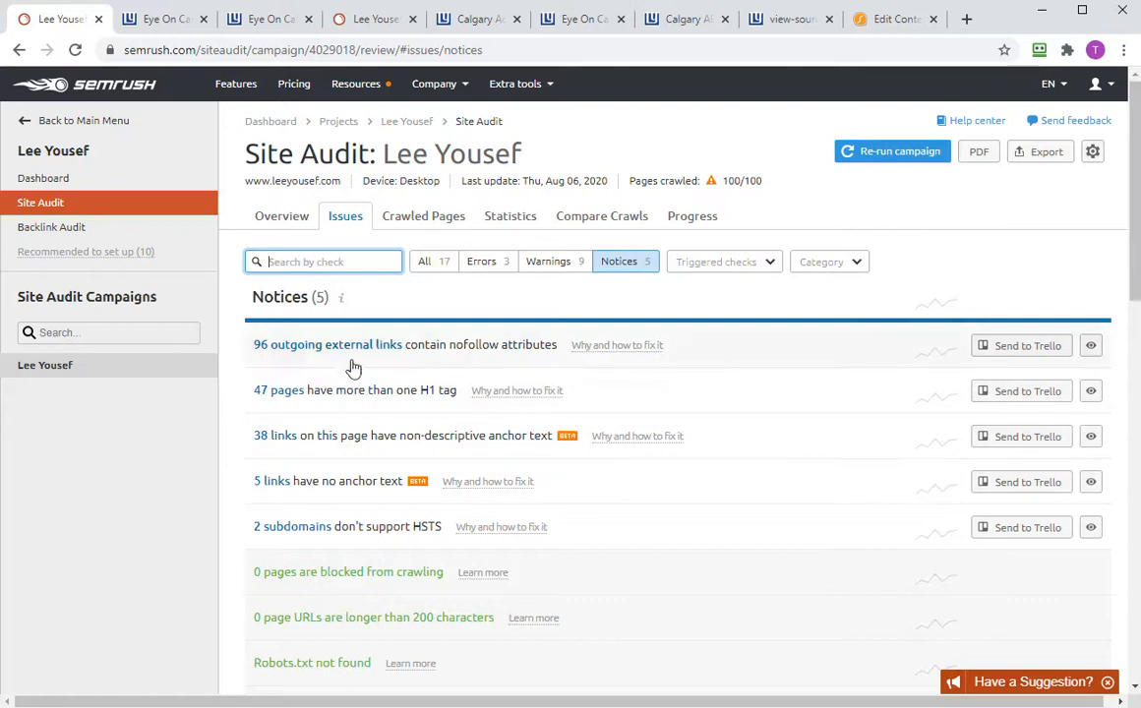
click(298, 397)
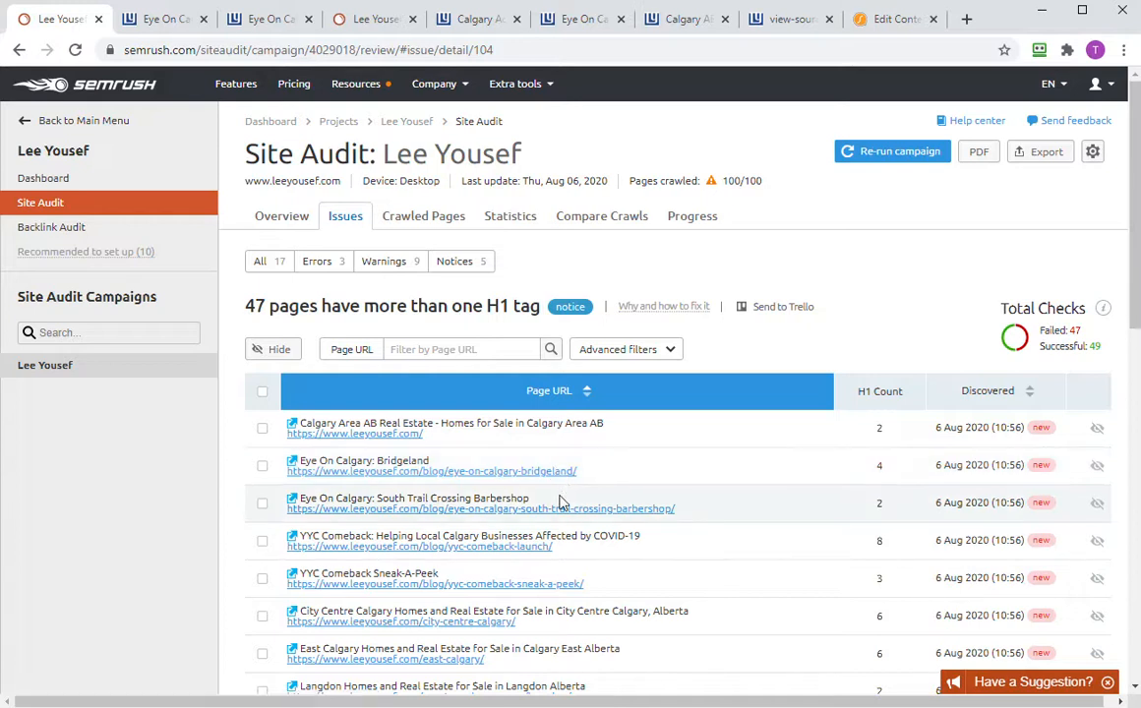
scroll(561, 496, down, 1)
- Open the South Trail Crossing Barbershop post on the Eye On Calgary blog
click(892, 21)
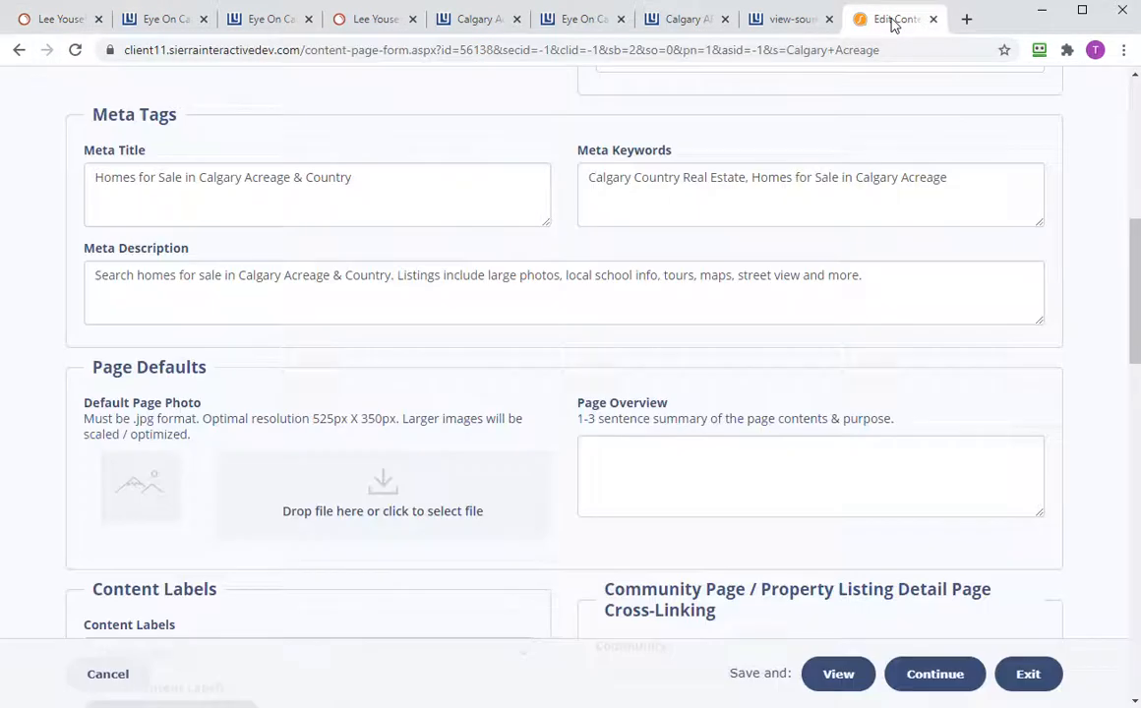
click(568, 22)
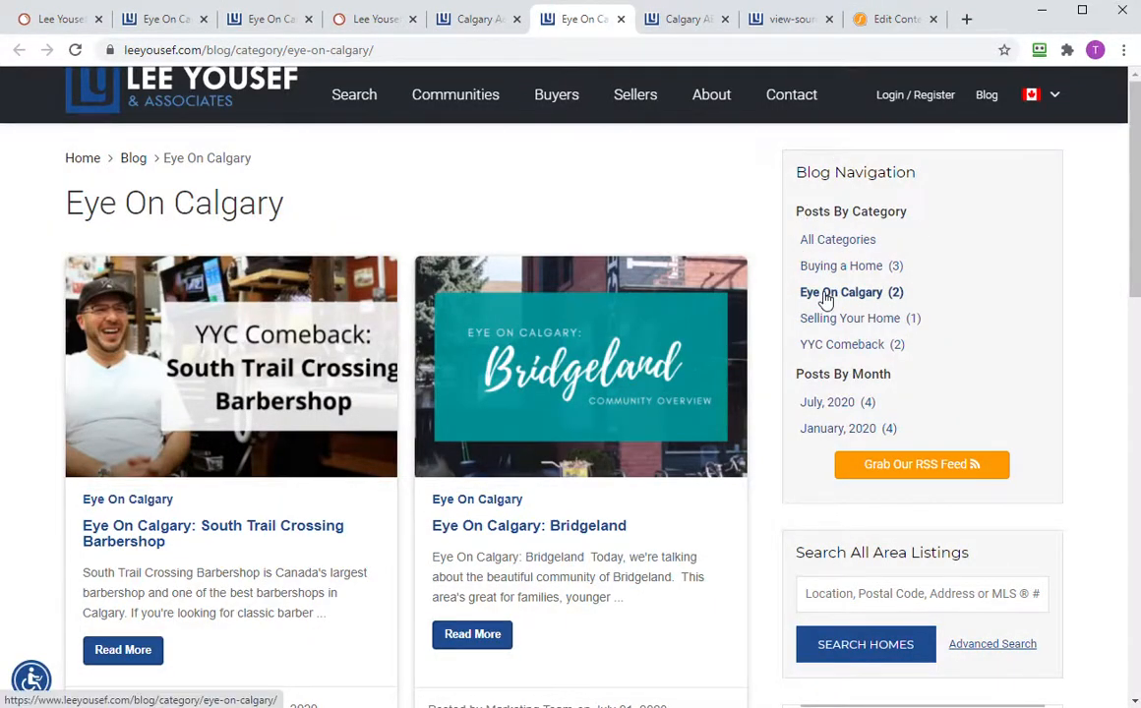
scroll(816, 363, down, 9)
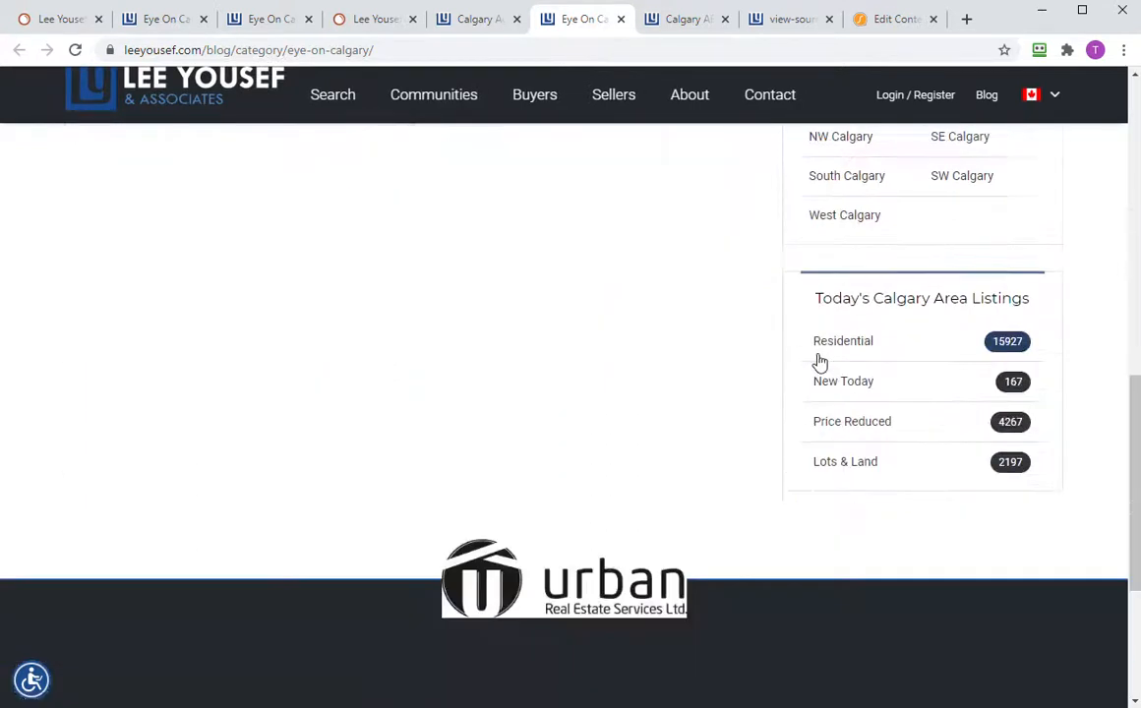
scroll(817, 364, down, 3)
scroll(813, 378, up, 15)
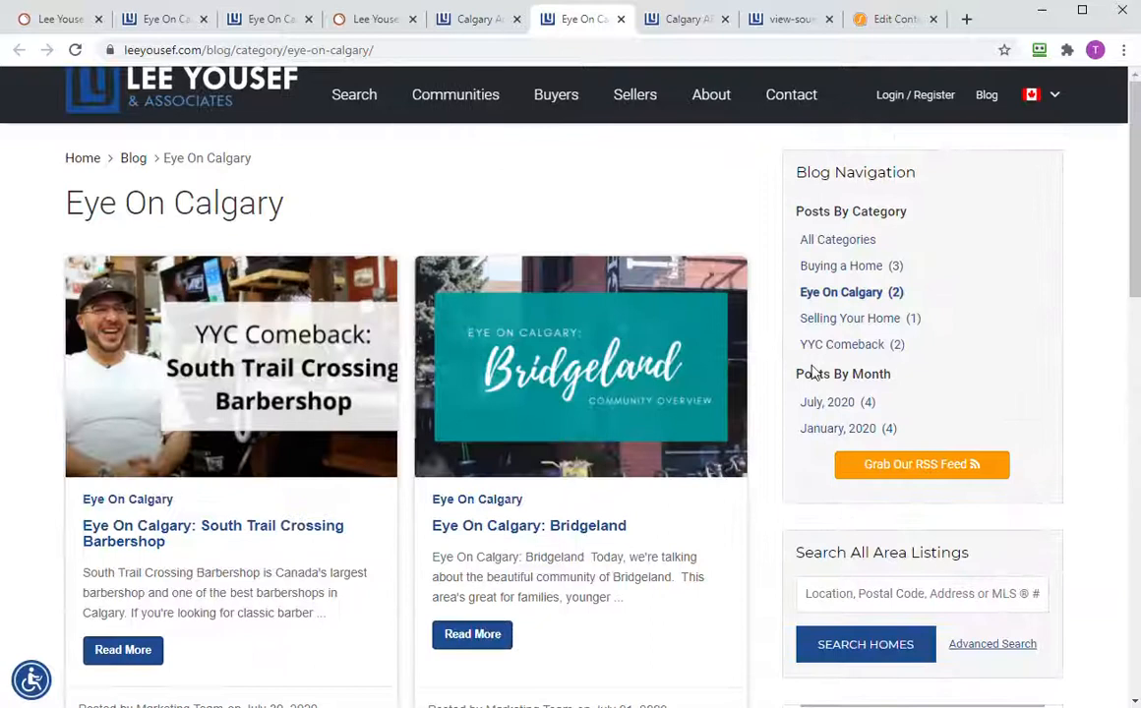
click(280, 433)
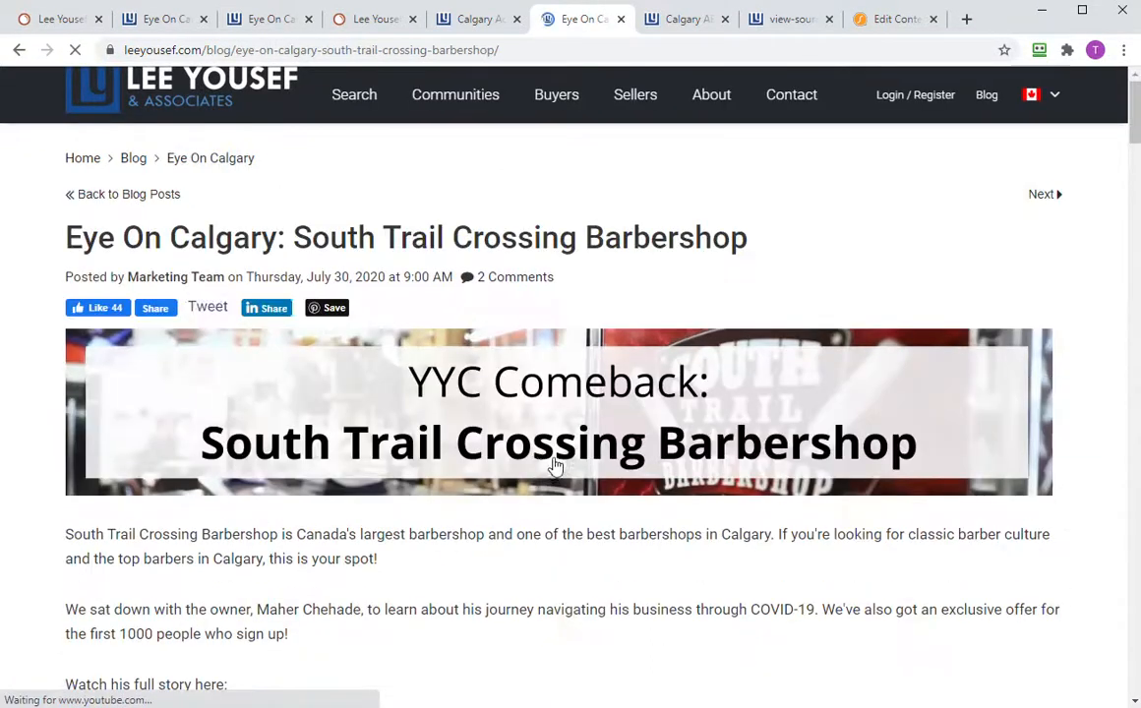
- Inspect the post title in DevTools, confirming it is an h1 element
drag(63, 223, 445, 272)
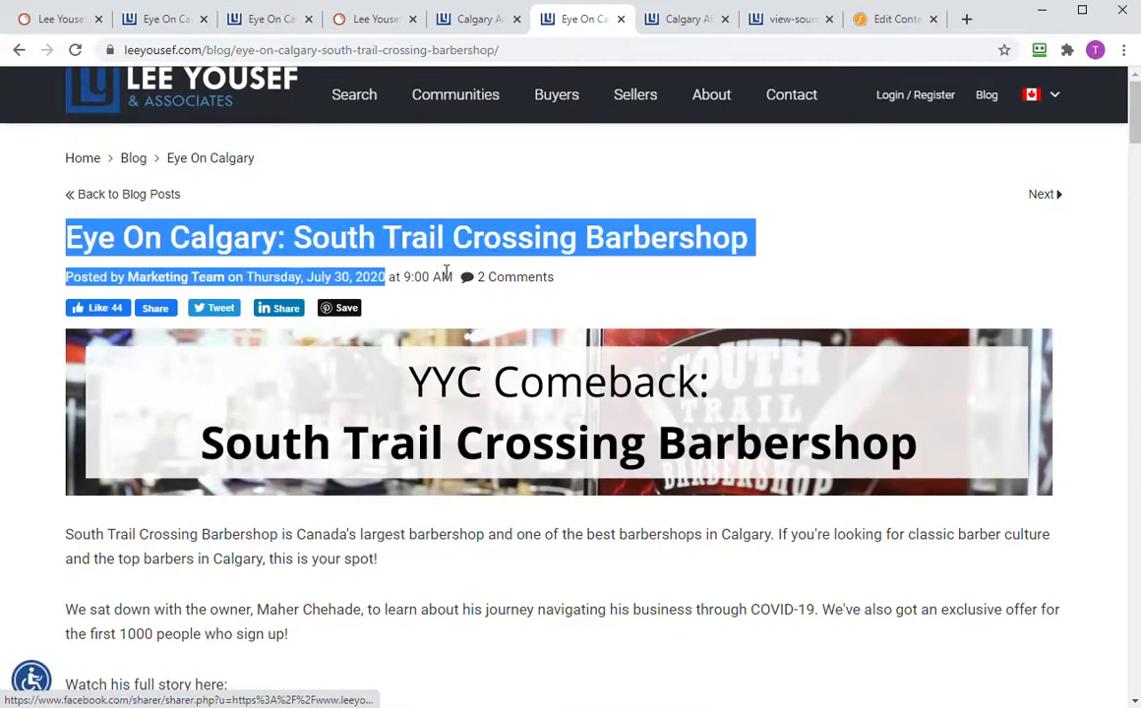
right_click(511, 242)
click(544, 329)
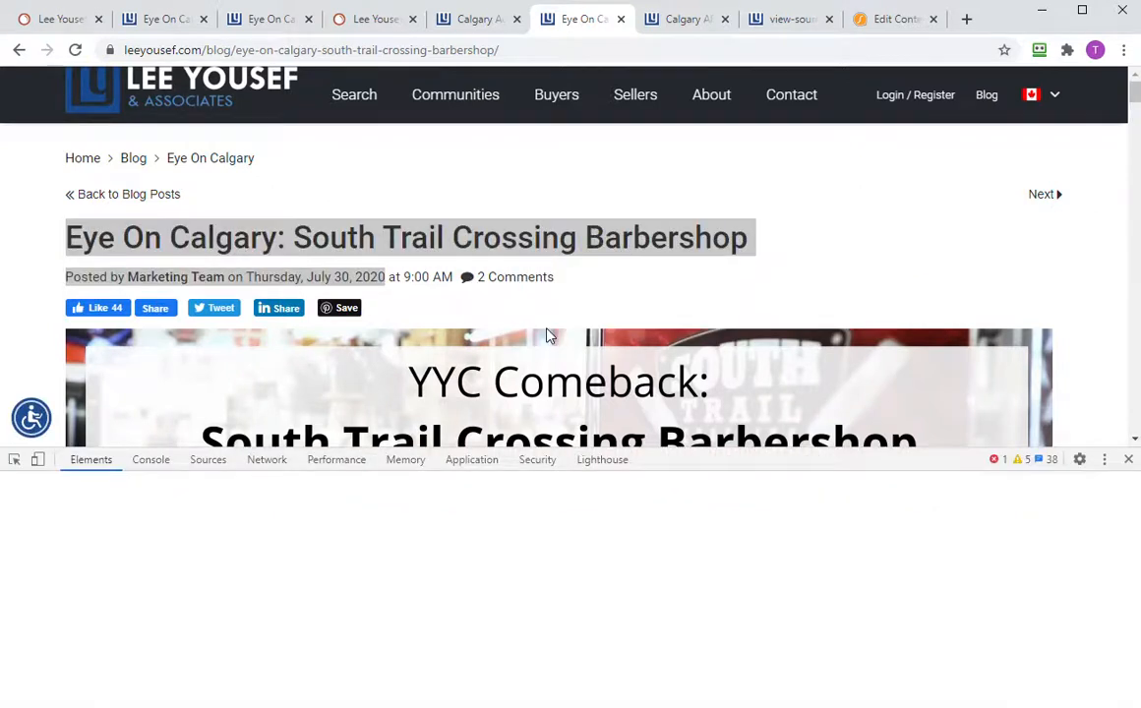
scroll(398, 298, down, 5)
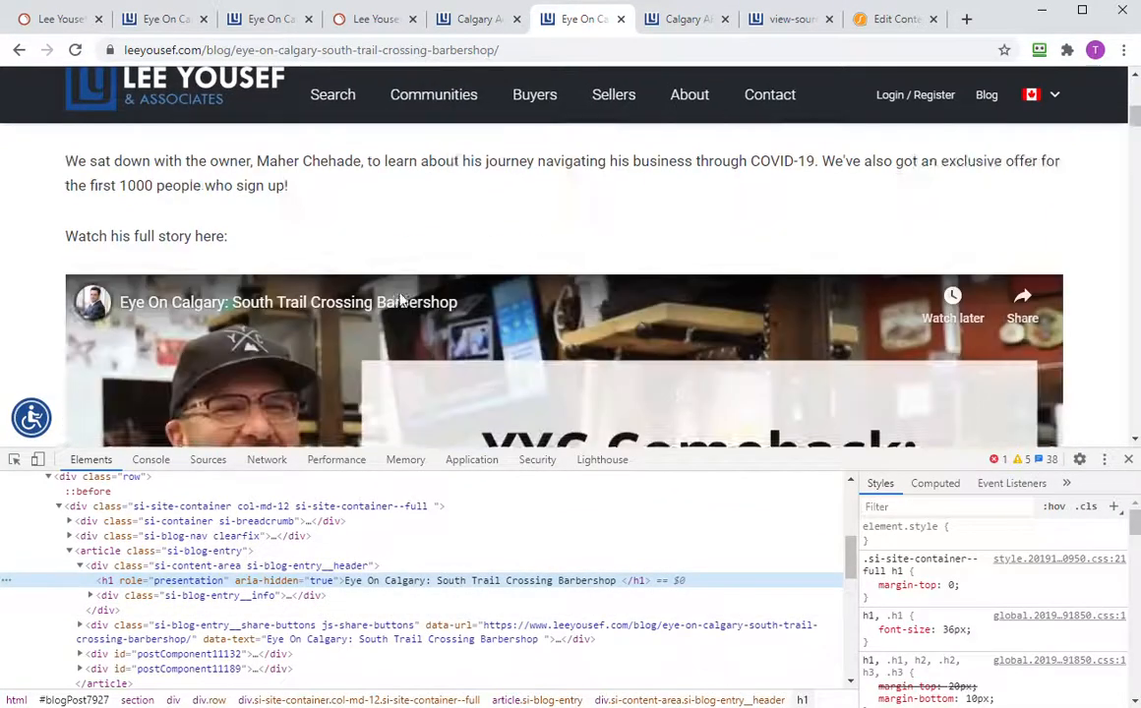
scroll(400, 300, down, 8)
scroll(425, 236, up, 2)
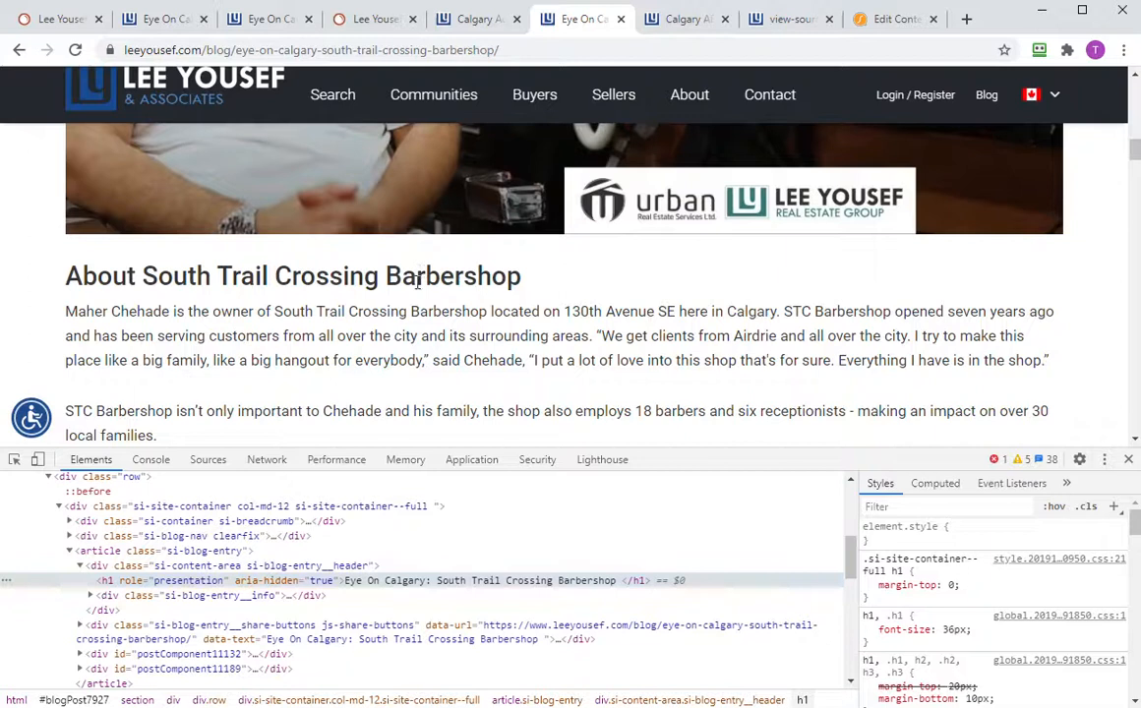
- Inspect the 'About South Trail Crossing Barbershop' heading, confirming it's an h2, then return to SEMrush
right_click(311, 278)
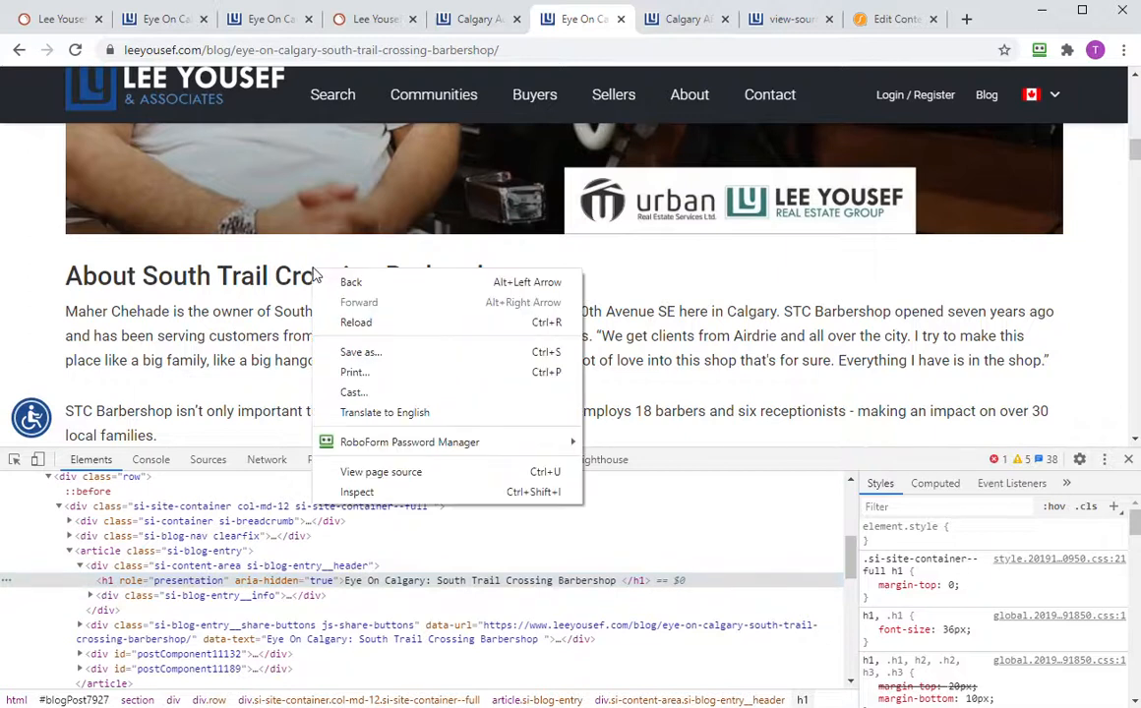
click(389, 490)
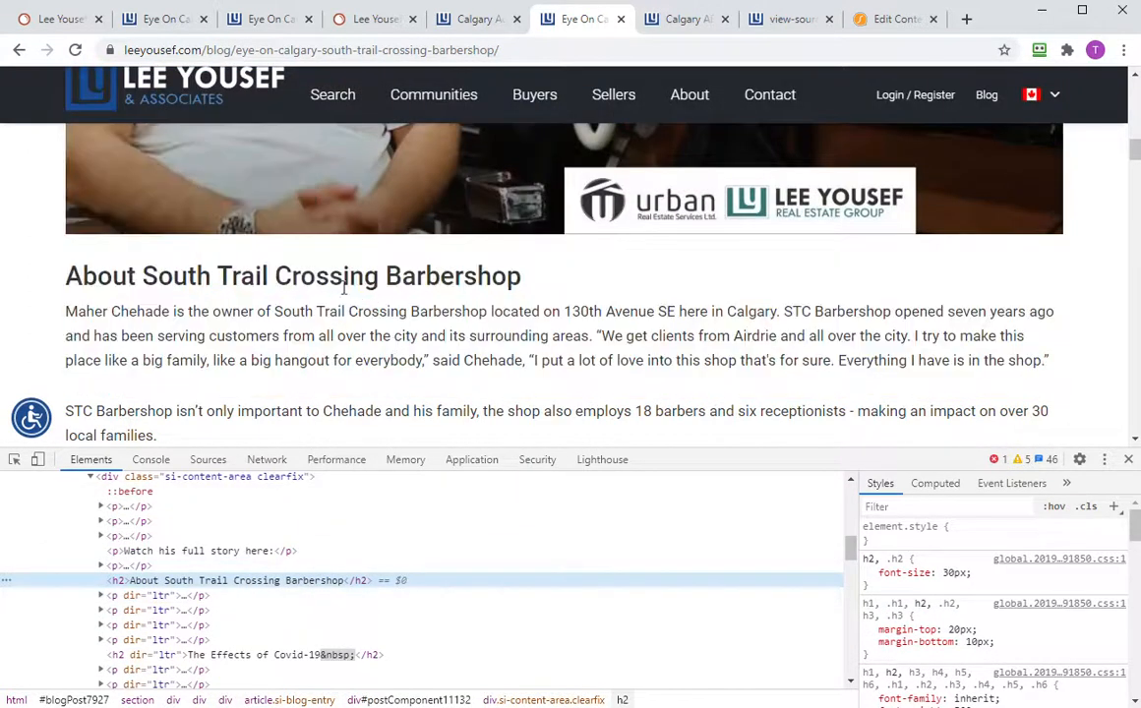
scroll(391, 268, down, 5)
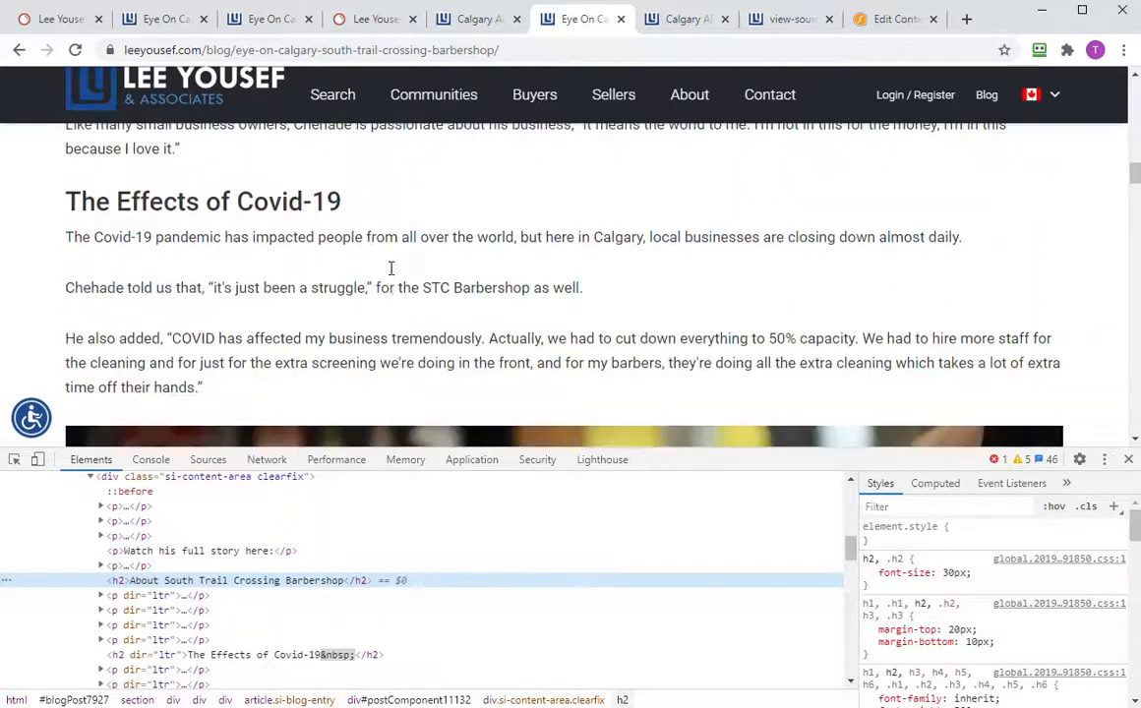
scroll(286, 201, down, 10)
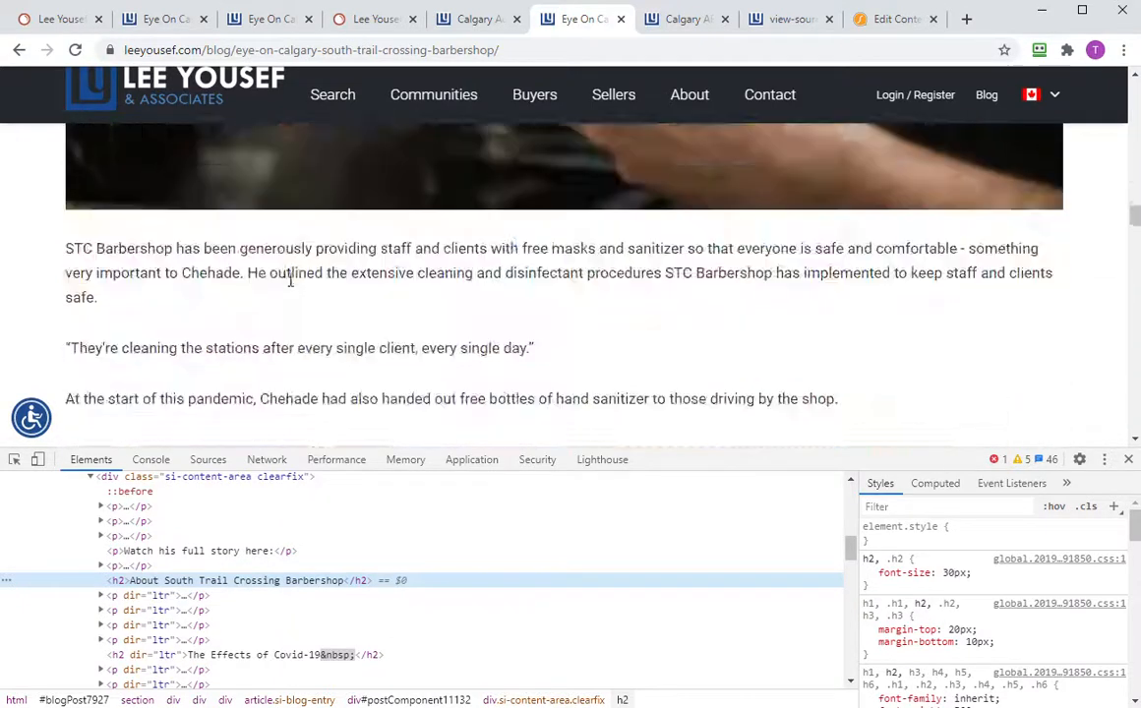
scroll(304, 302, down, 2)
scroll(306, 305, up, 2)
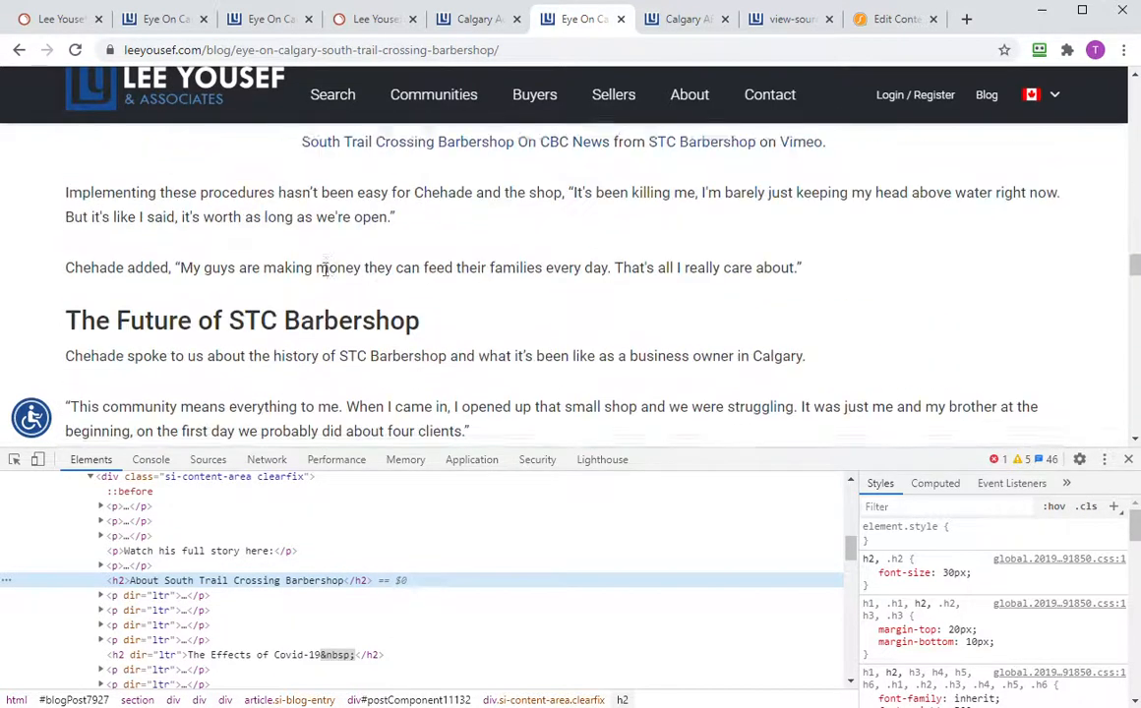
right_click(351, 333)
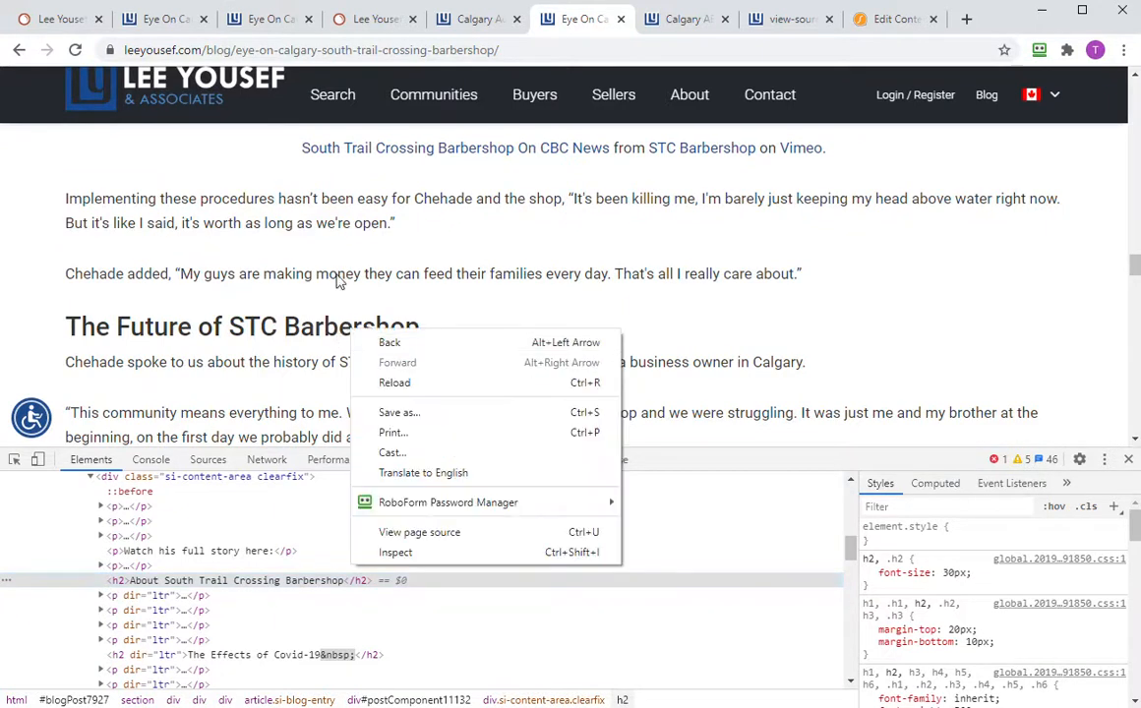
click(71, 32)
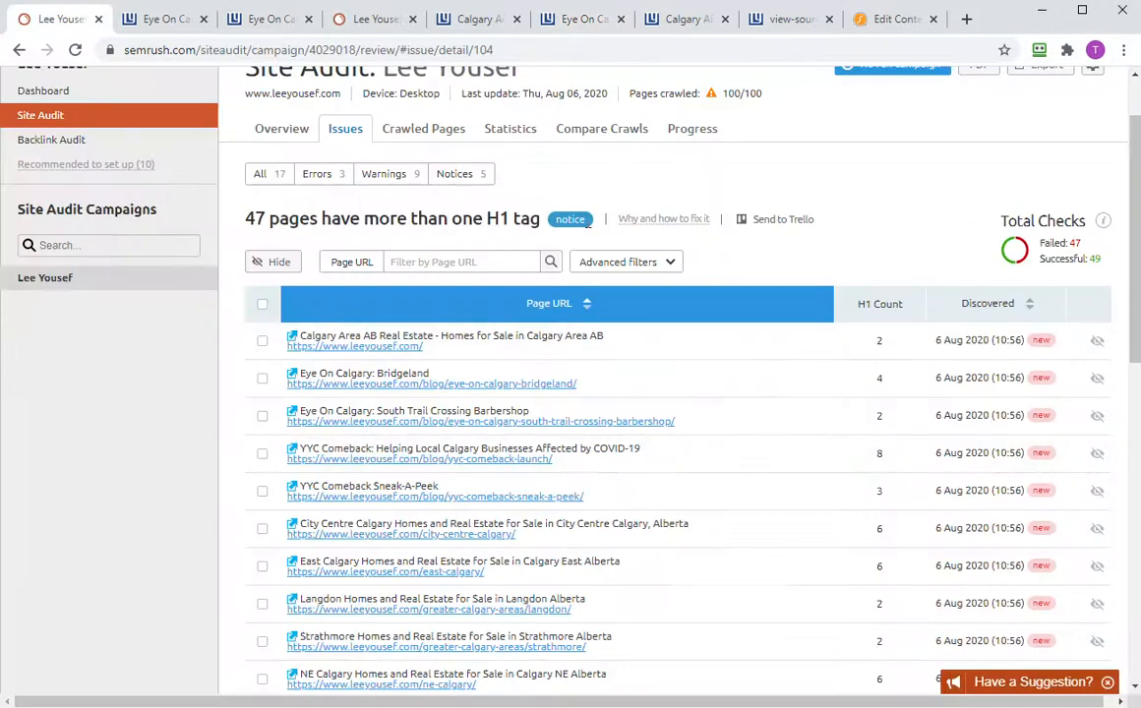
- Review the audit's Errors list from the overview, then go back to Overview
scroll(688, 181, down, 1)
scroll(687, 181, up, 2)
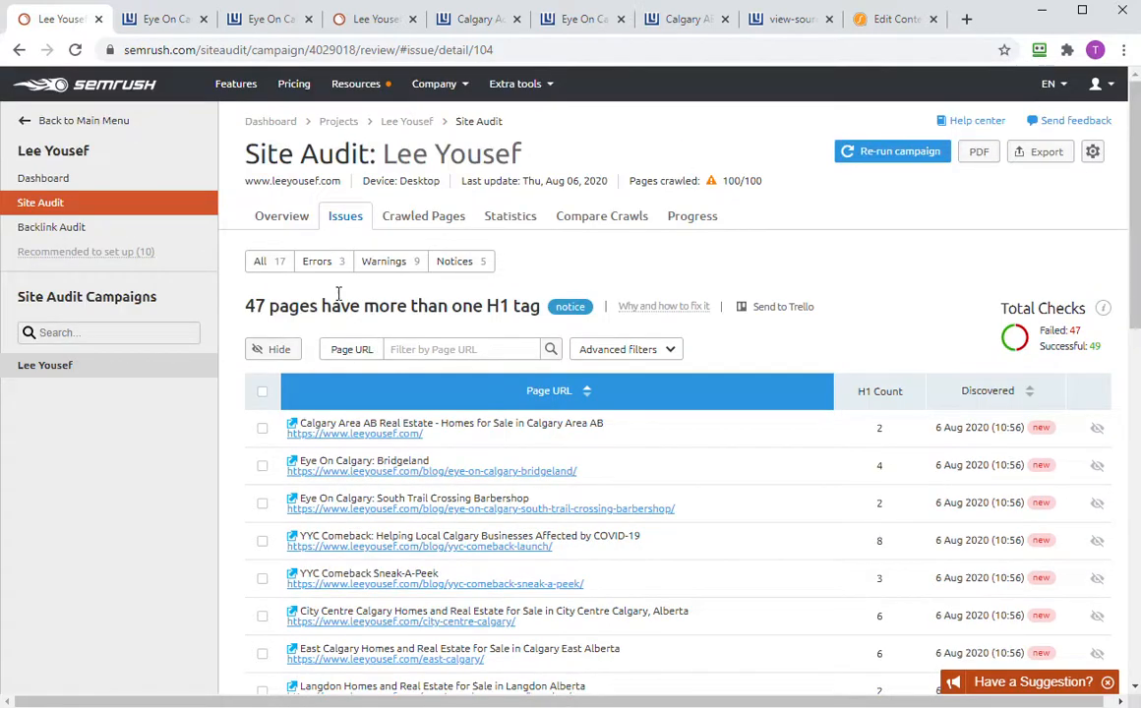
click(289, 224)
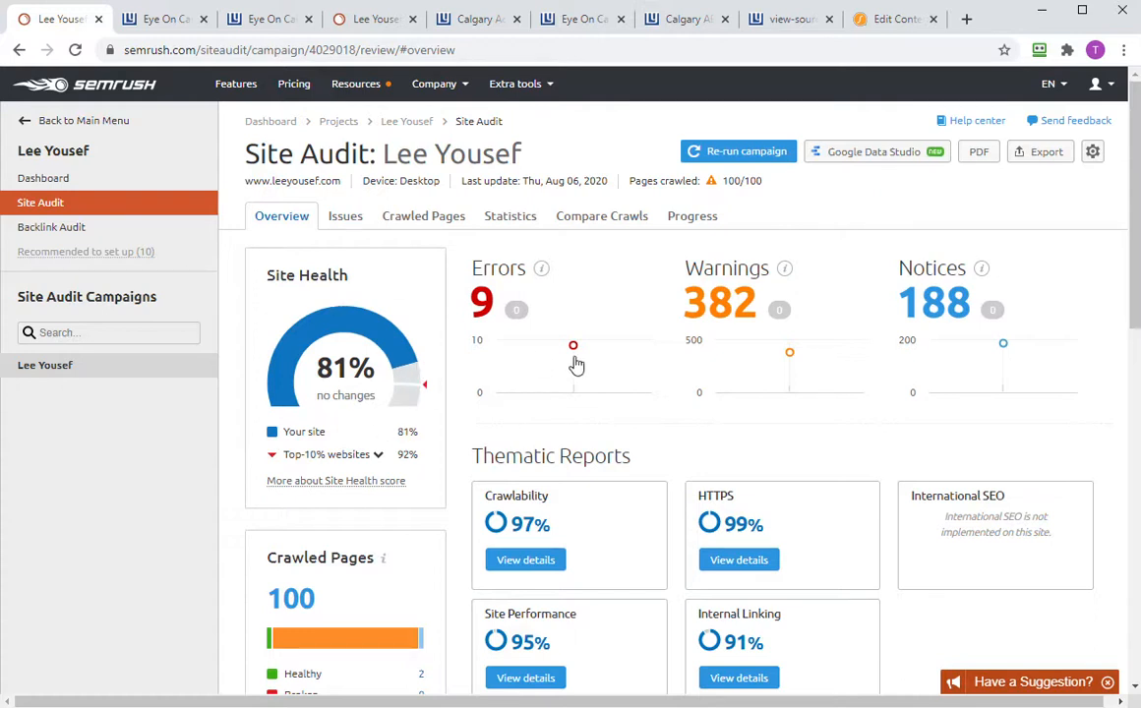
scroll(576, 380, down, 3)
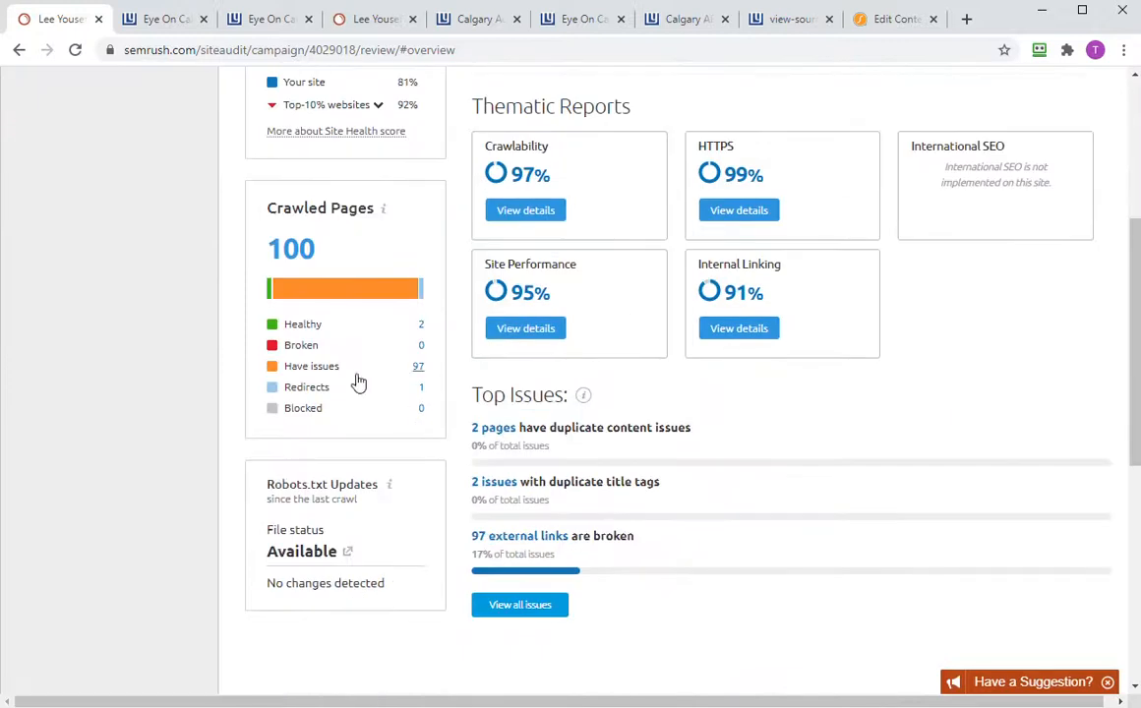
scroll(644, 457, up, 3)
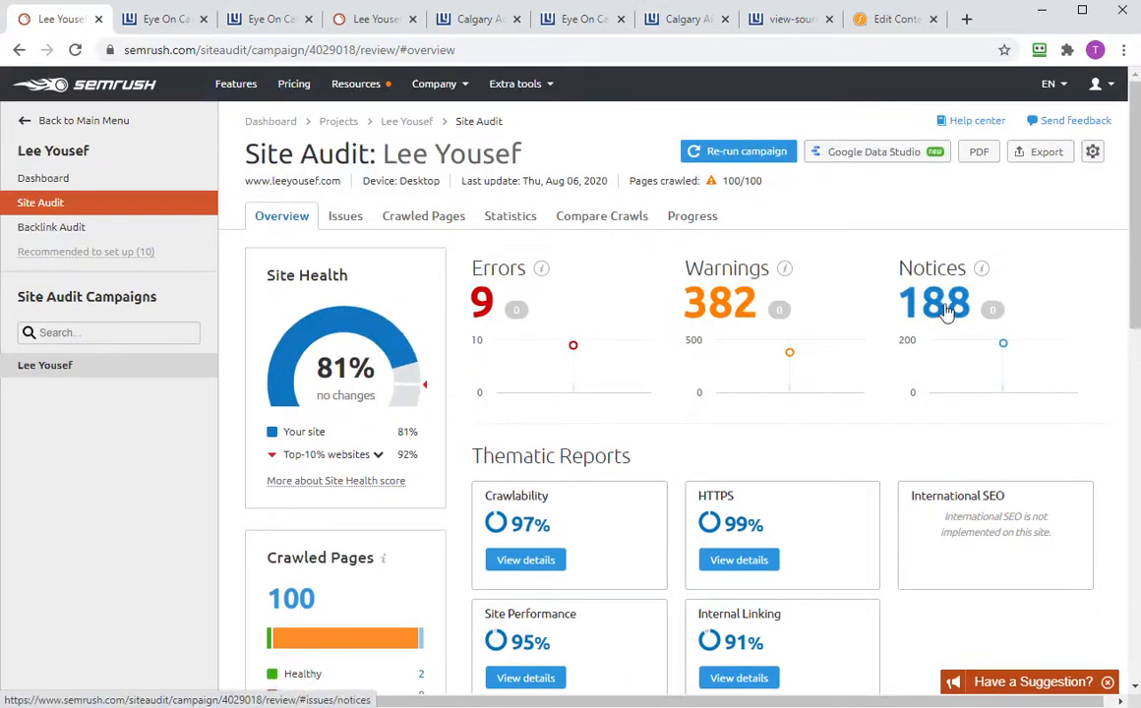
click(486, 303)
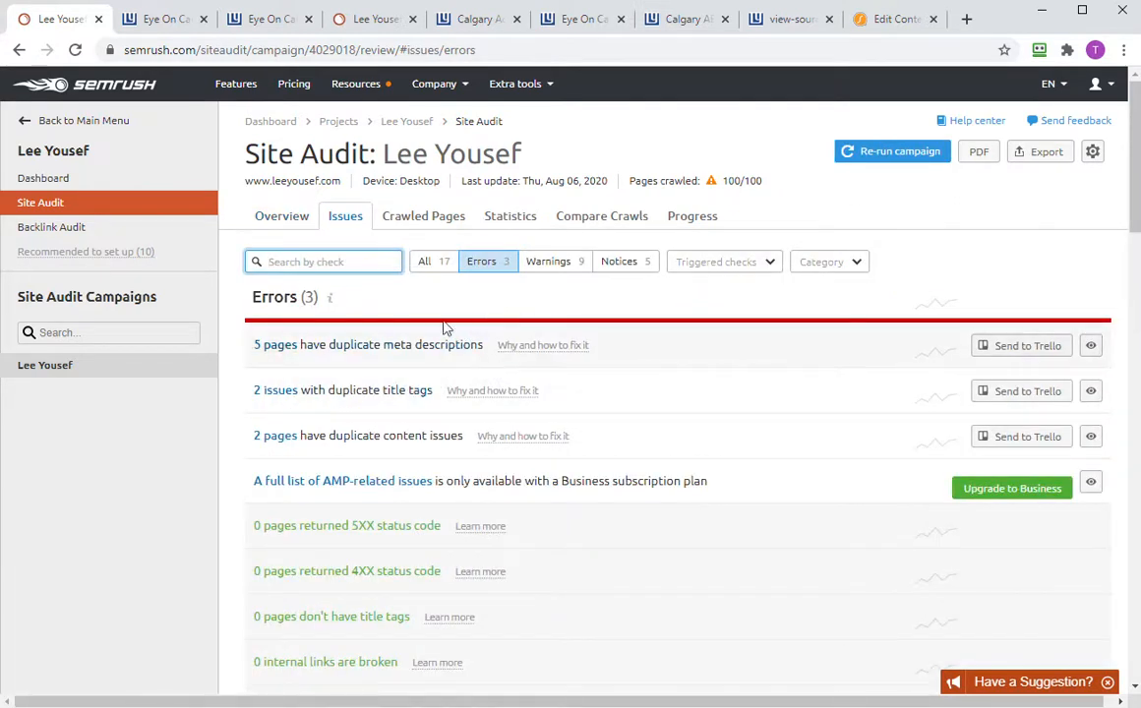
click(279, 221)
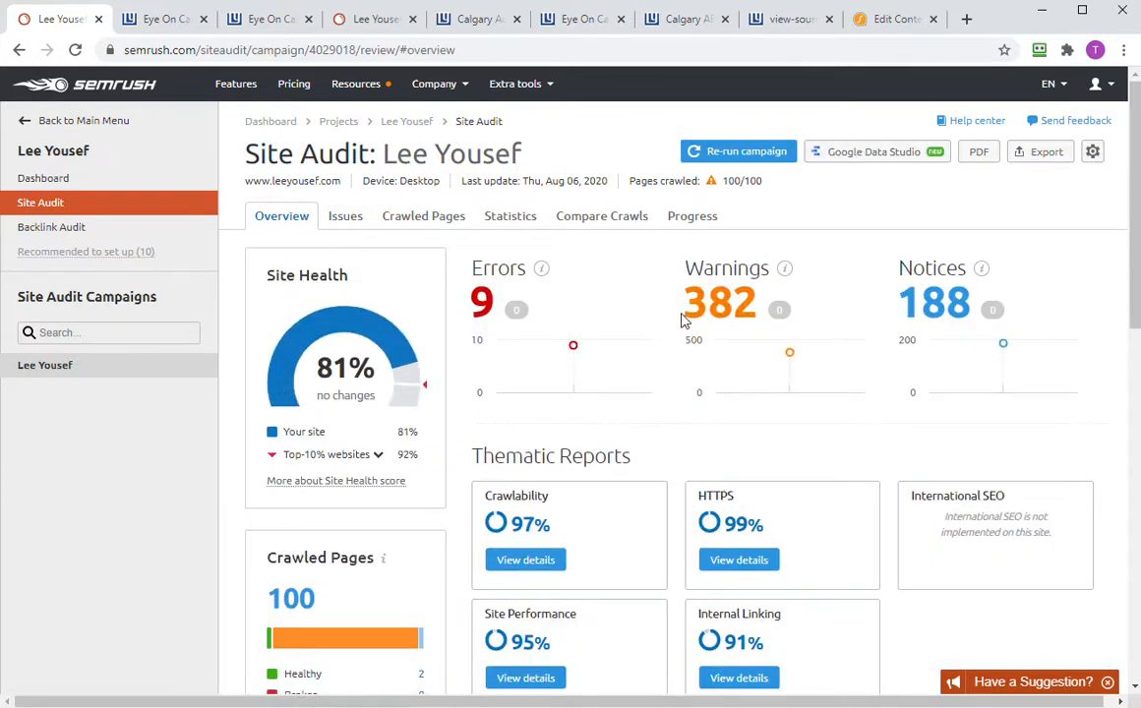
- Look through the Warnings list and return to the site audit overview
click(720, 310)
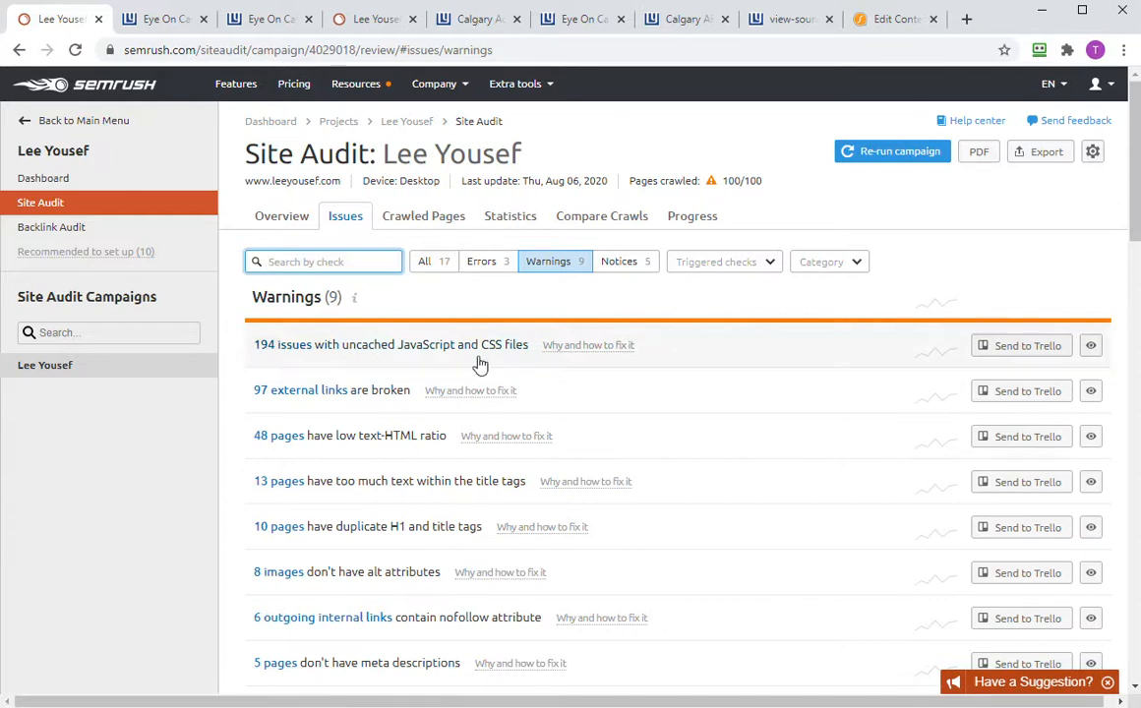
scroll(389, 399, down, 3)
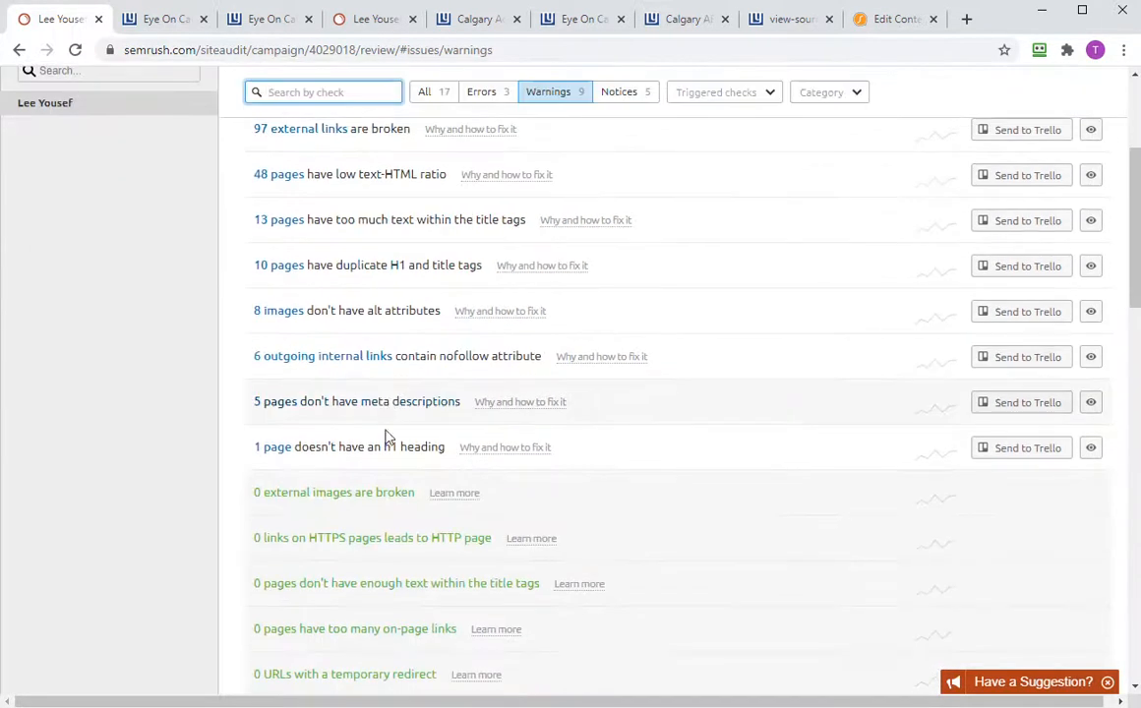
scroll(383, 447, up, 3)
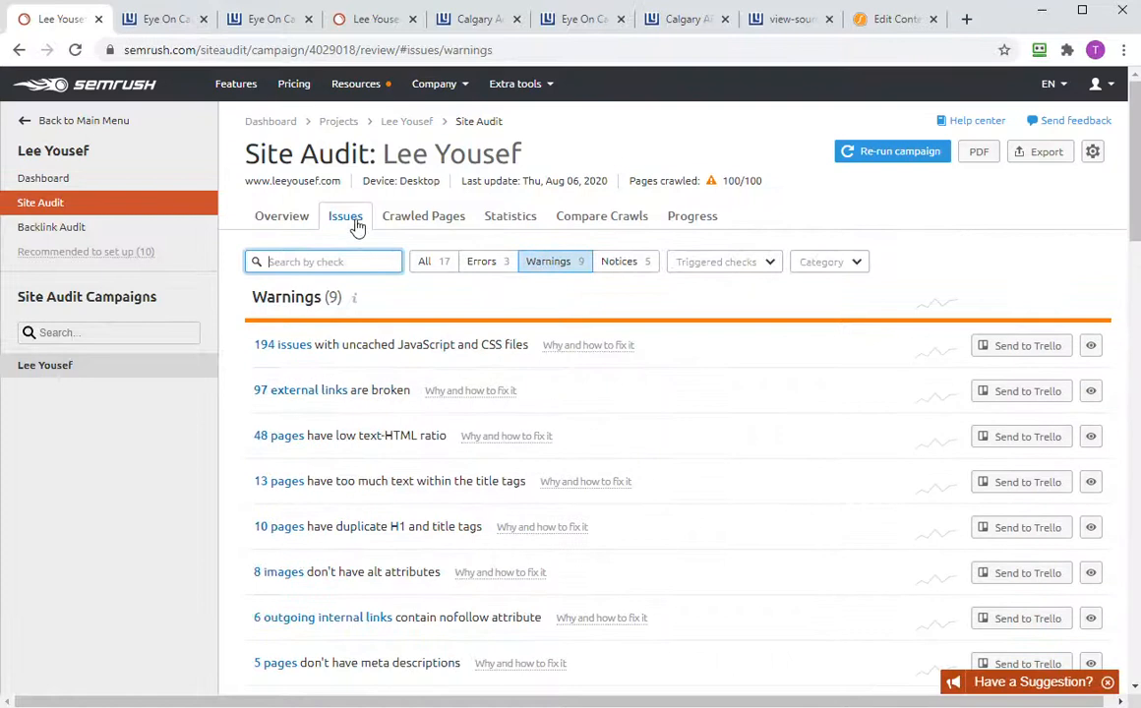
click(296, 226)
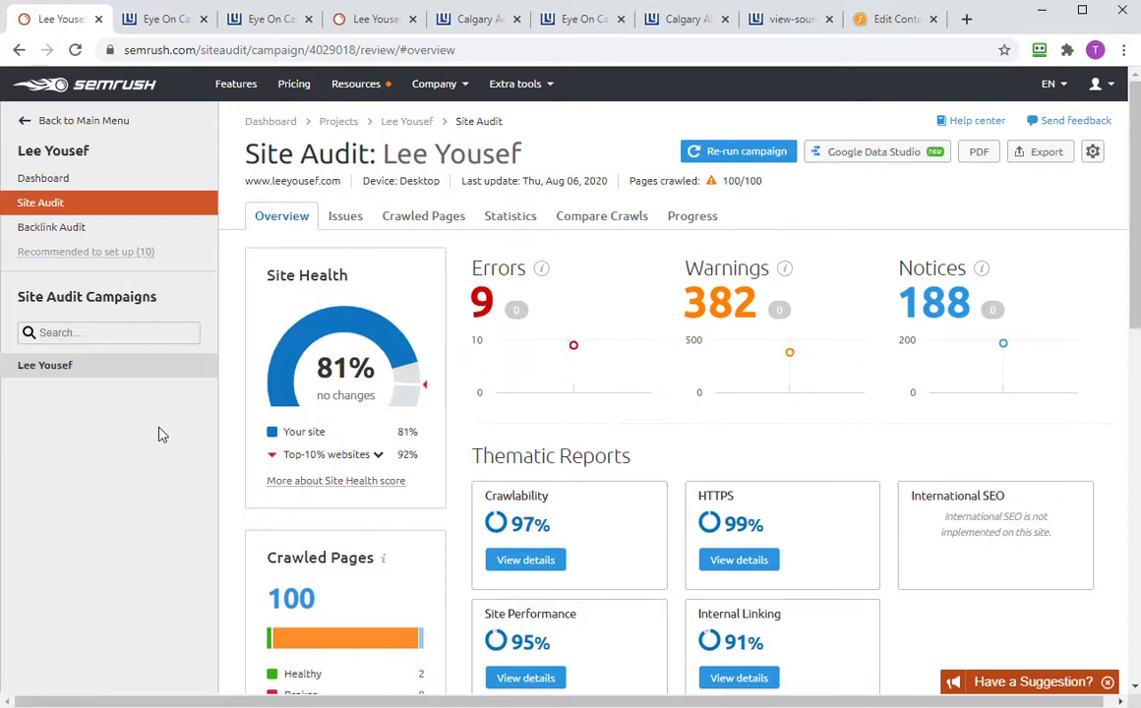
- Review Site Audit settings (100-page limit, weekly schedule), then open the leeyousef.com project dashboard
click(1092, 154)
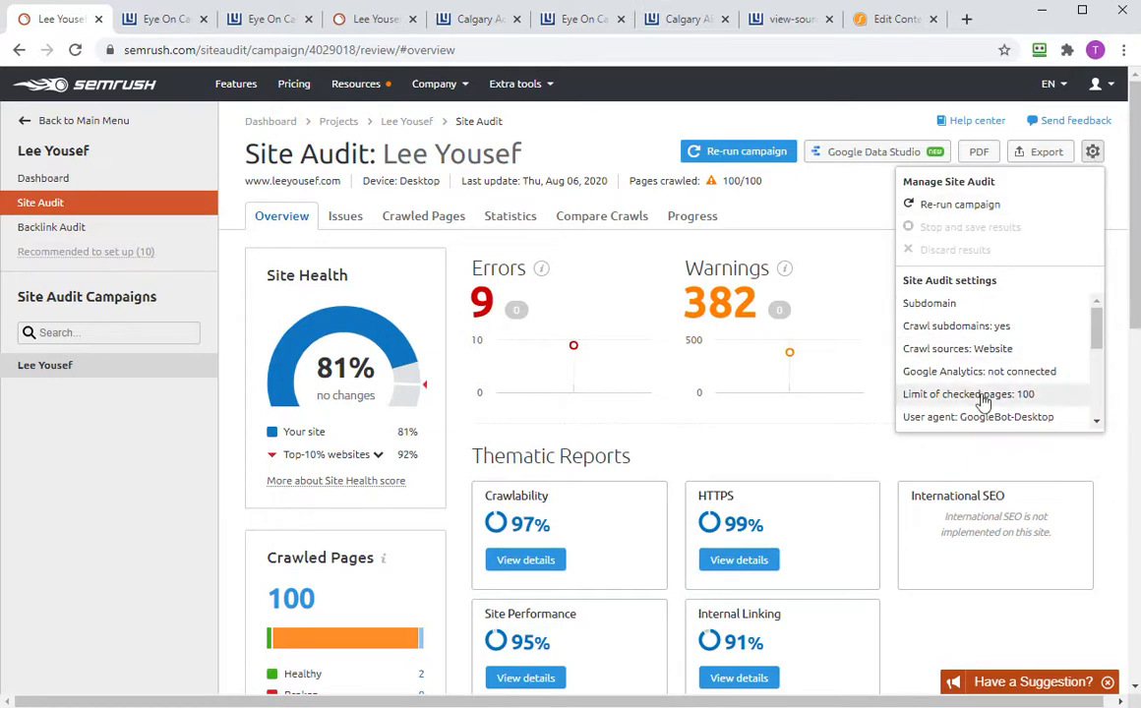
scroll(985, 368, down, 3)
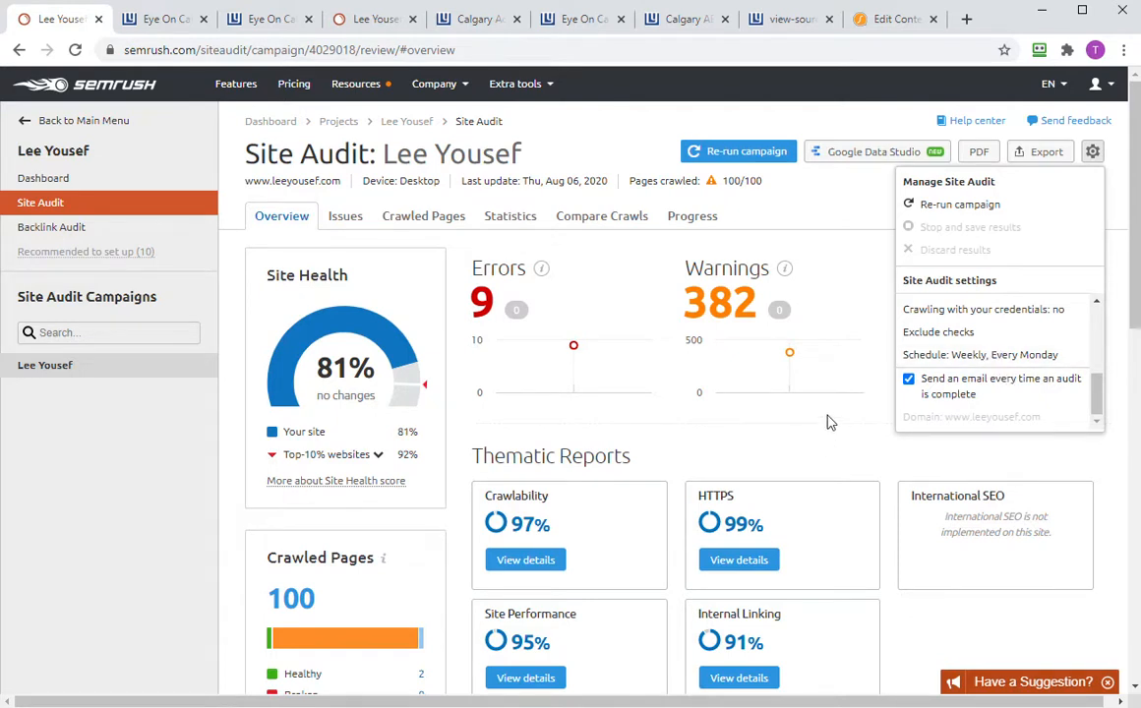
click(164, 526)
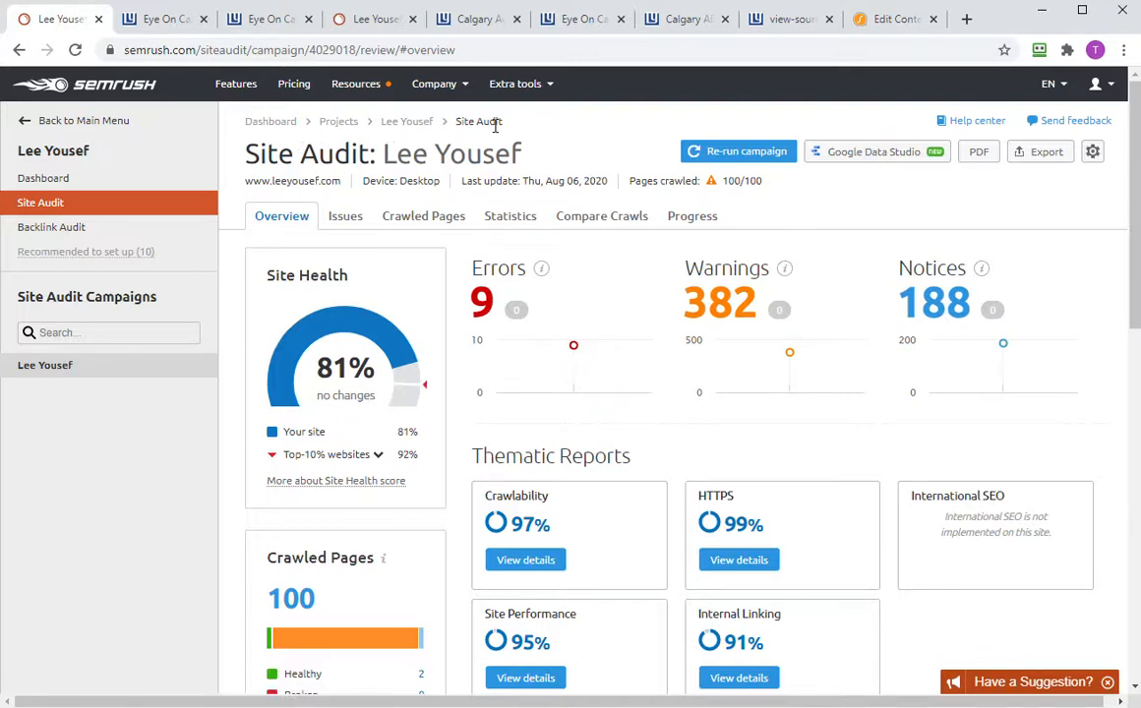
click(395, 122)
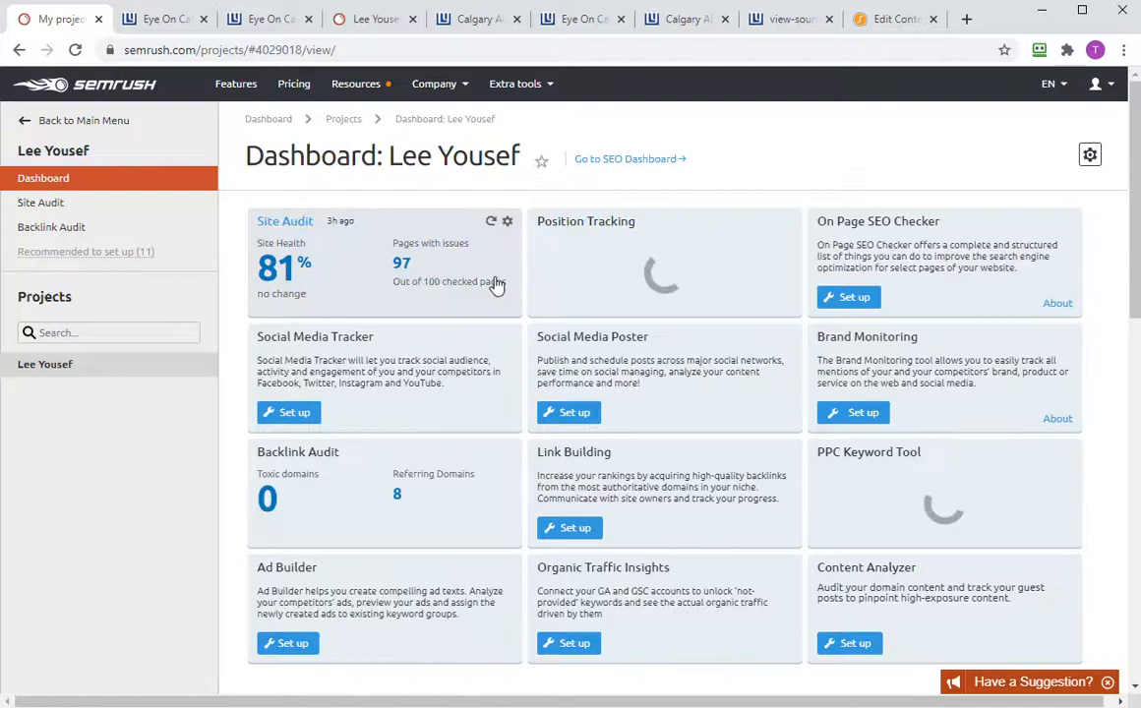